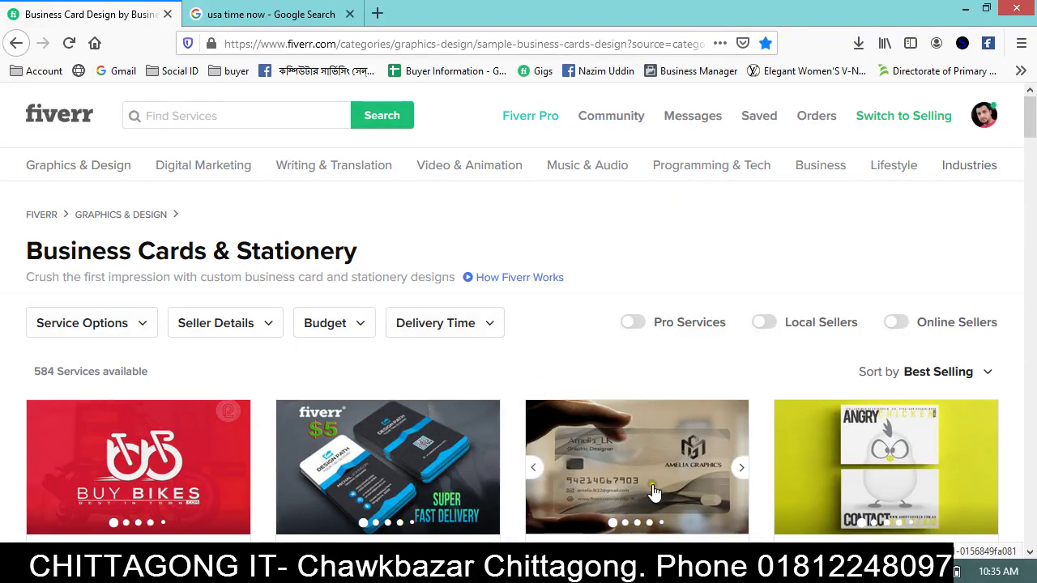
# Glance at Illustrator, then return to Fiverr and scroll the Business Cards & Stationery gigs.
pyautogui.click(559, 571)
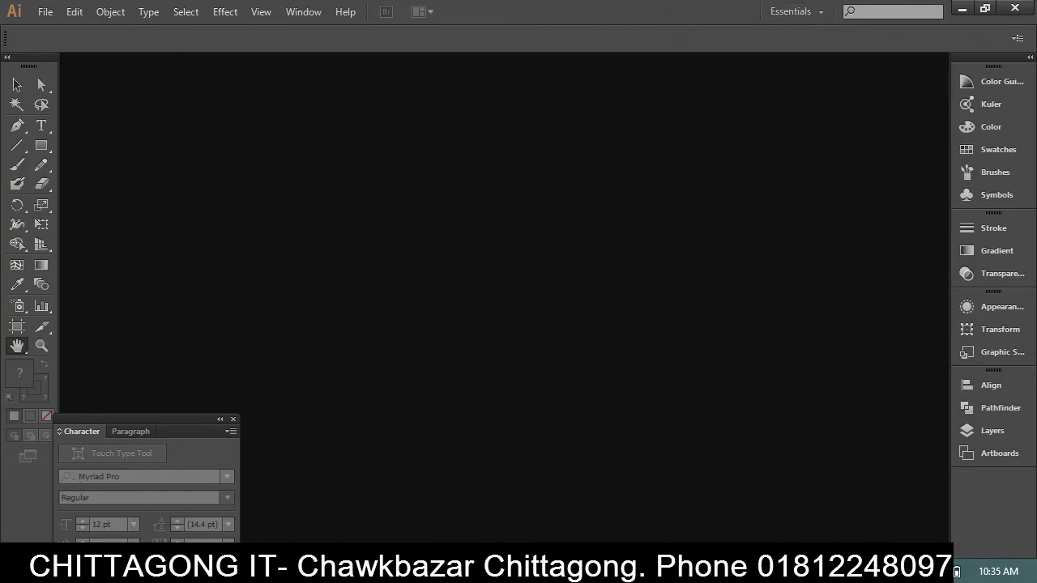
pyautogui.hotkey('alt', 'Tab')
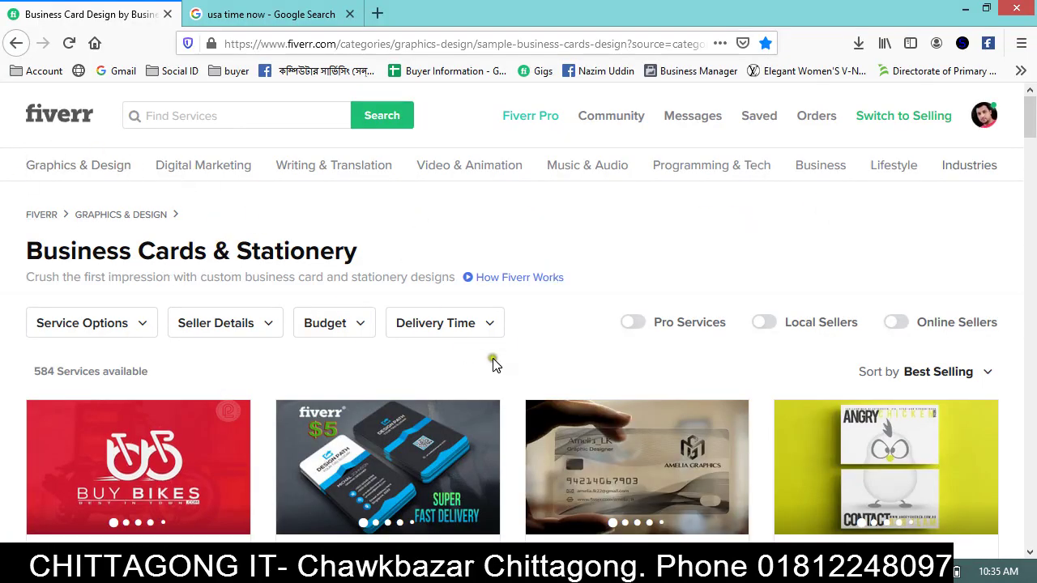
pyautogui.scroll(-3, 550, 381)
pyautogui.scroll(-2, 688, 373)
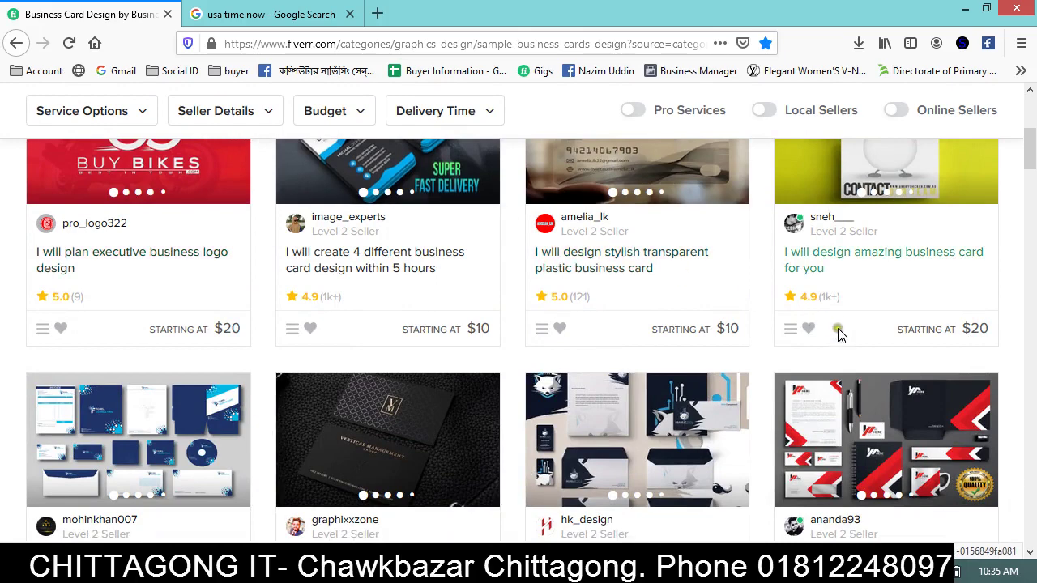
pyautogui.scroll(-4, 839, 335)
pyautogui.scroll(2, 845, 271)
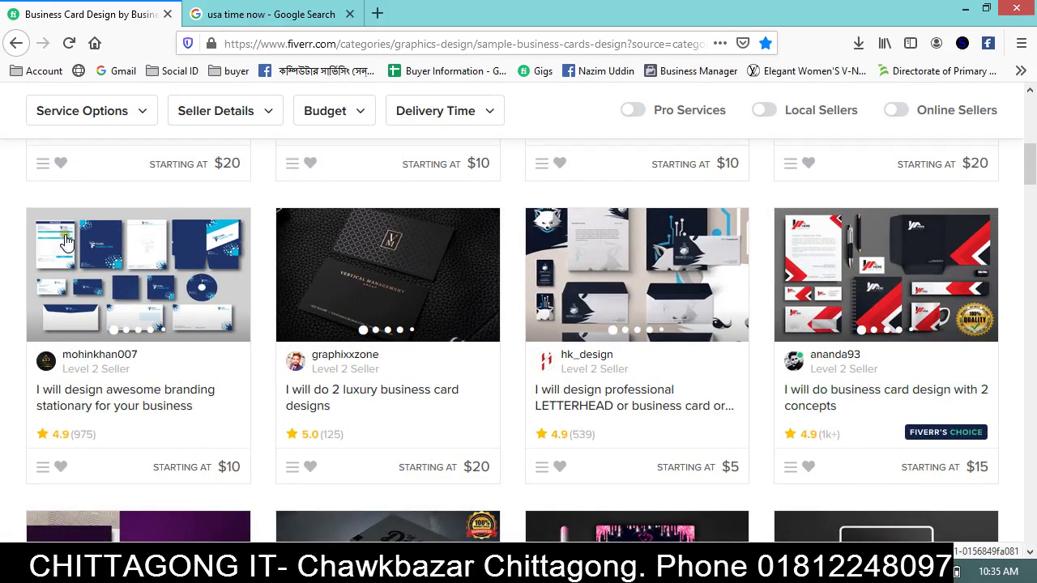
pyautogui.scroll(6, 139, 173)
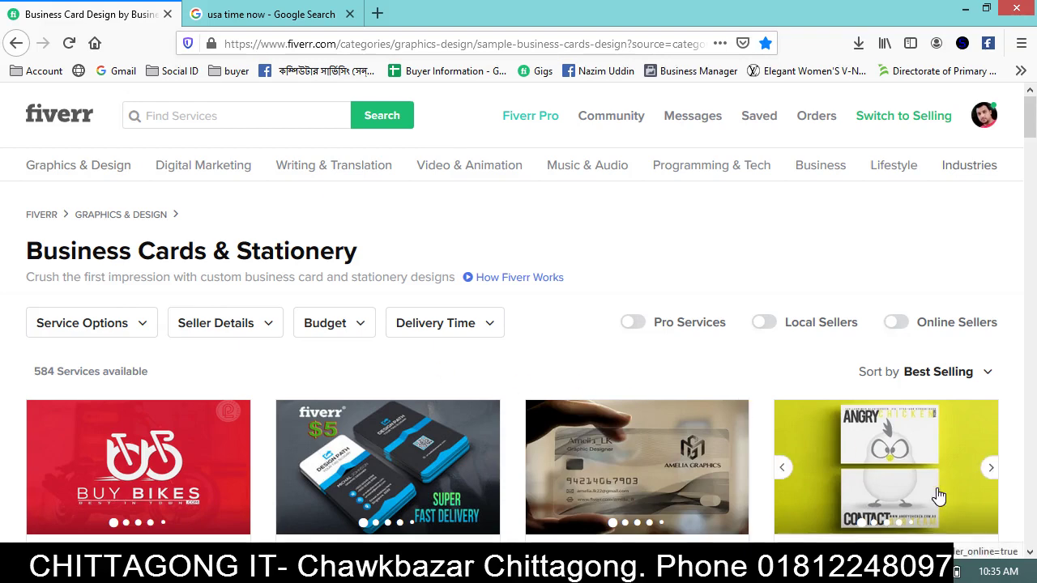
pyautogui.moveTo(885, 467)
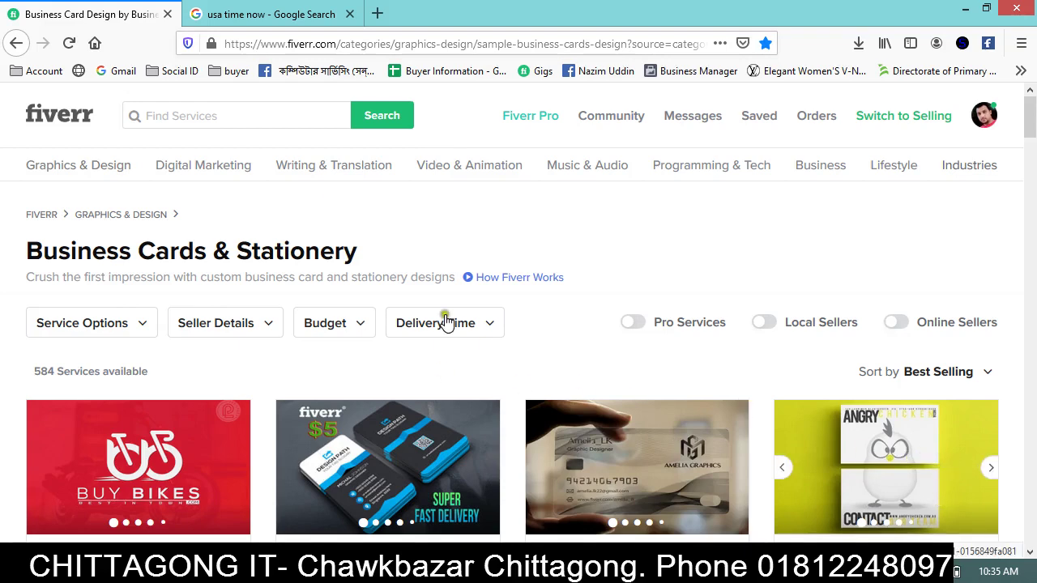
# Scroll further through the Business Cards & Stationery listings and back up to the top.
pyautogui.scroll(-3, 583, 347)
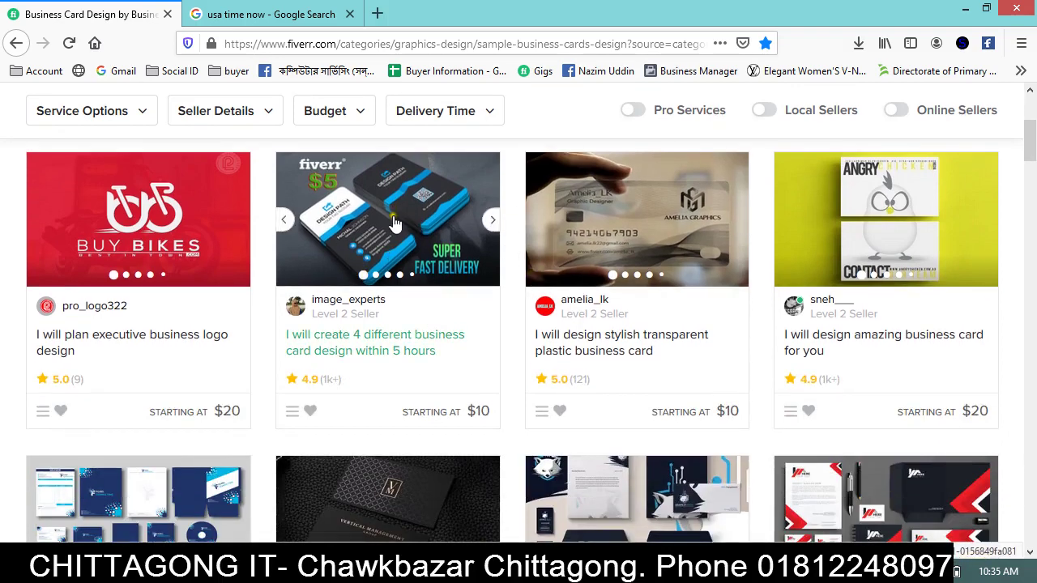
pyautogui.moveTo(387, 342)
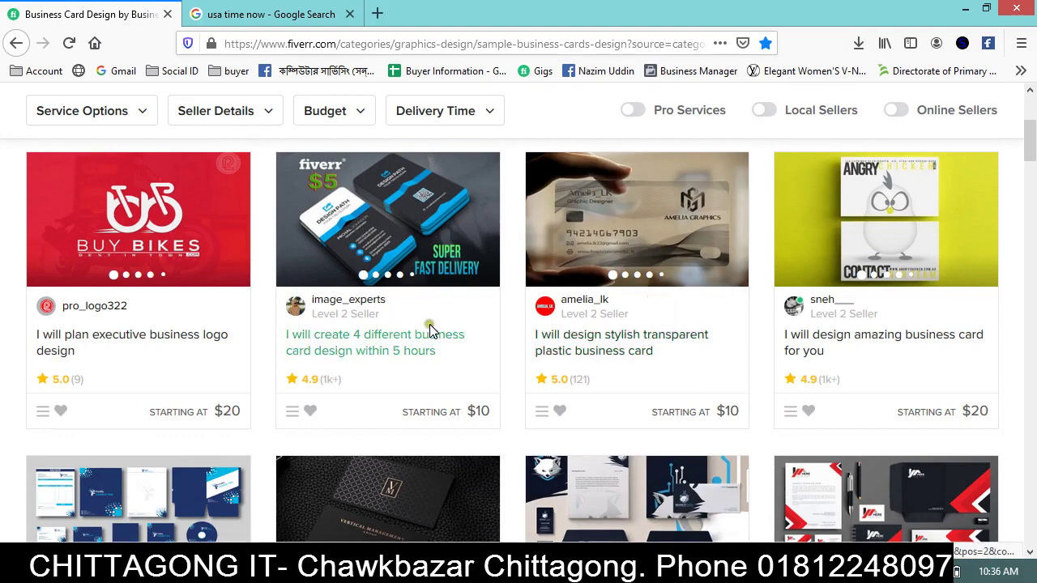
pyautogui.scroll(1, 433, 334)
pyautogui.scroll(-2, 433, 333)
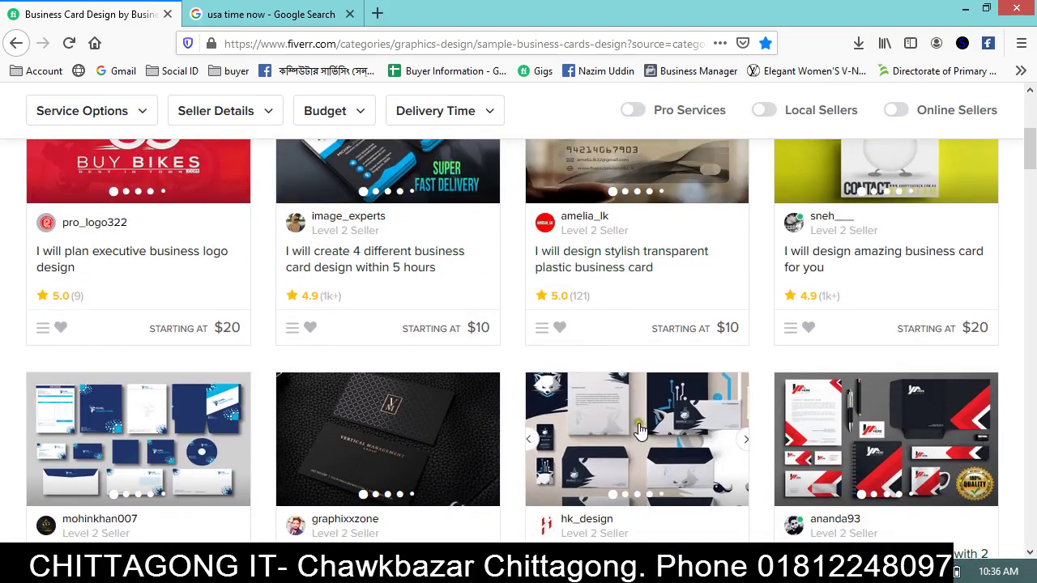
pyautogui.scroll(-5, 504, 267)
pyautogui.scroll(-4, 483, 397)
pyautogui.scroll(2, 351, 352)
pyautogui.scroll(5, 23, 177)
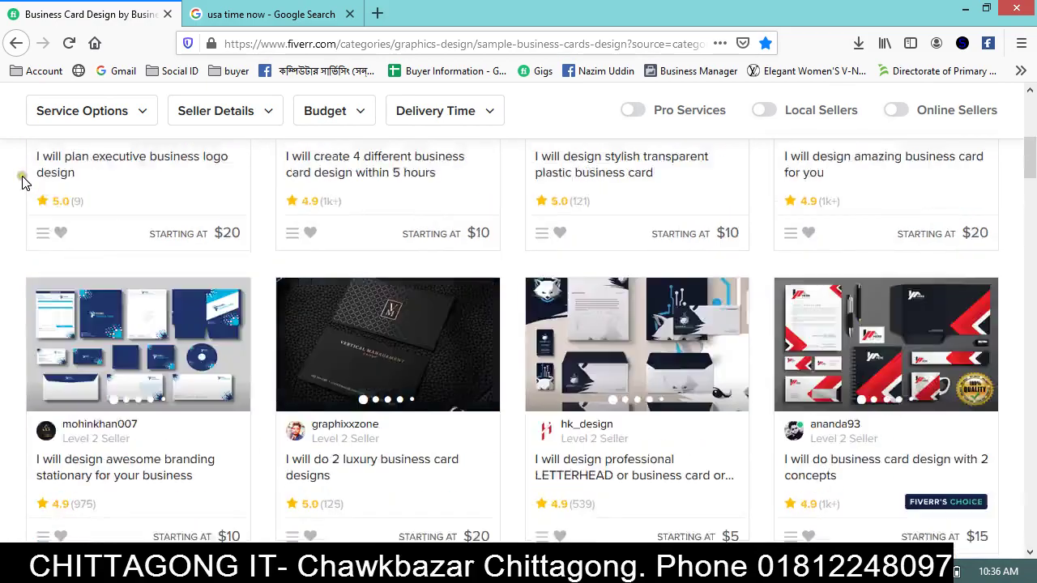
pyautogui.scroll(3, 69, 176)
pyautogui.moveTo(77, 166)
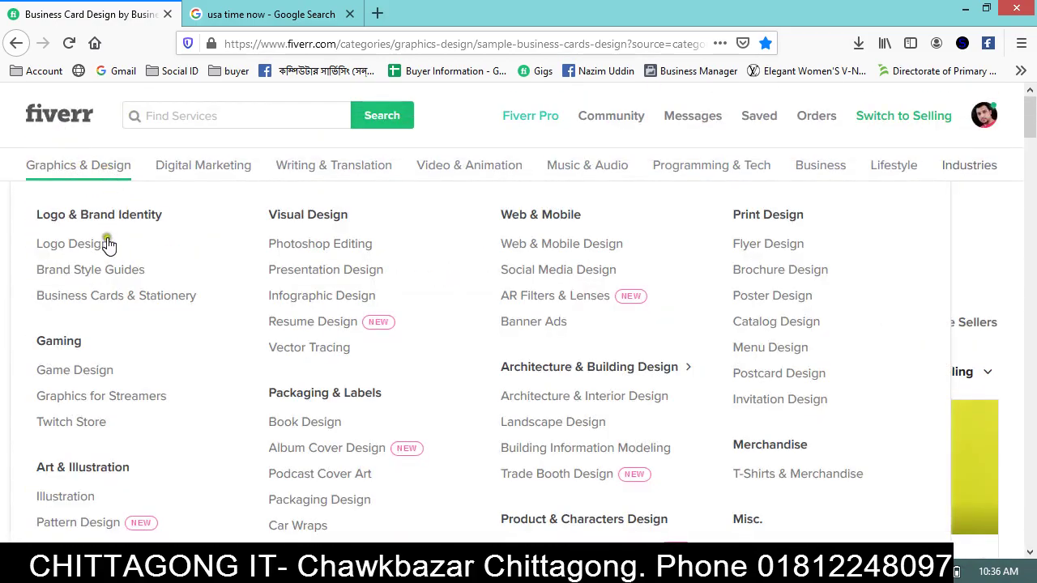
# Open the Logo Design category and scroll through its first gig cards.
pyautogui.click(97, 245)
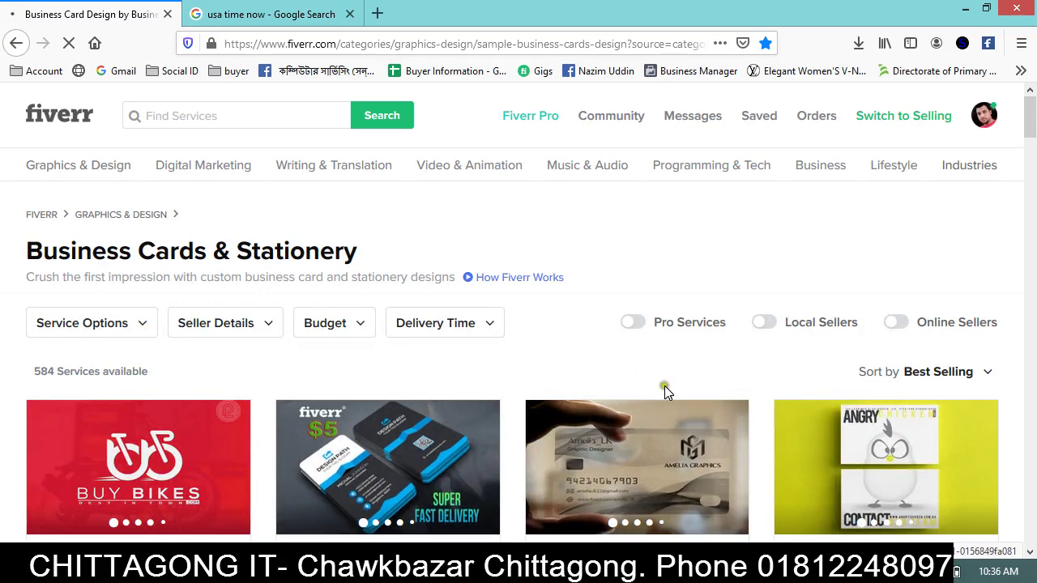
pyautogui.scroll(-3, 599, 393)
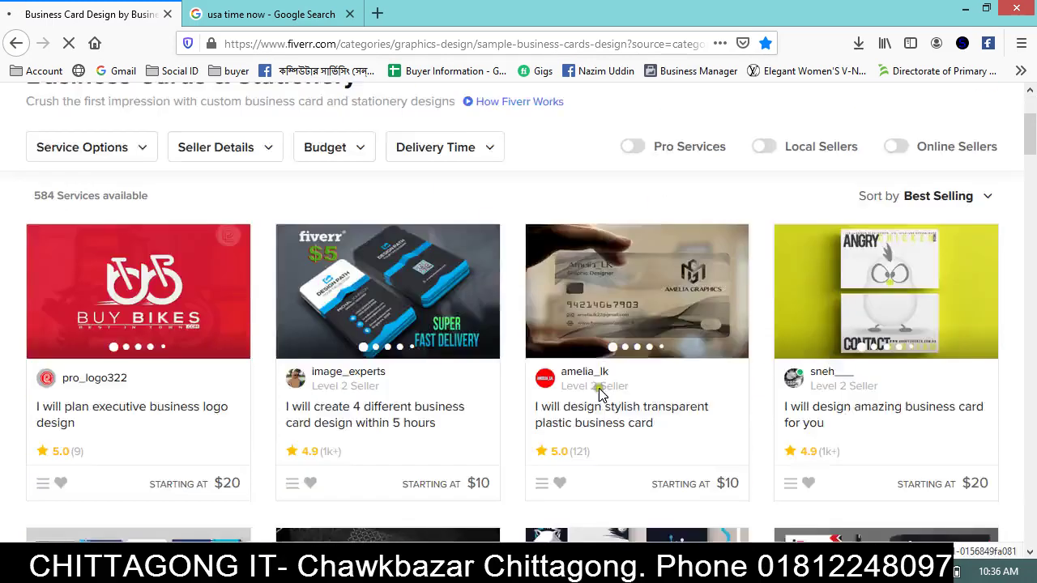
pyautogui.scroll(-2, 600, 394)
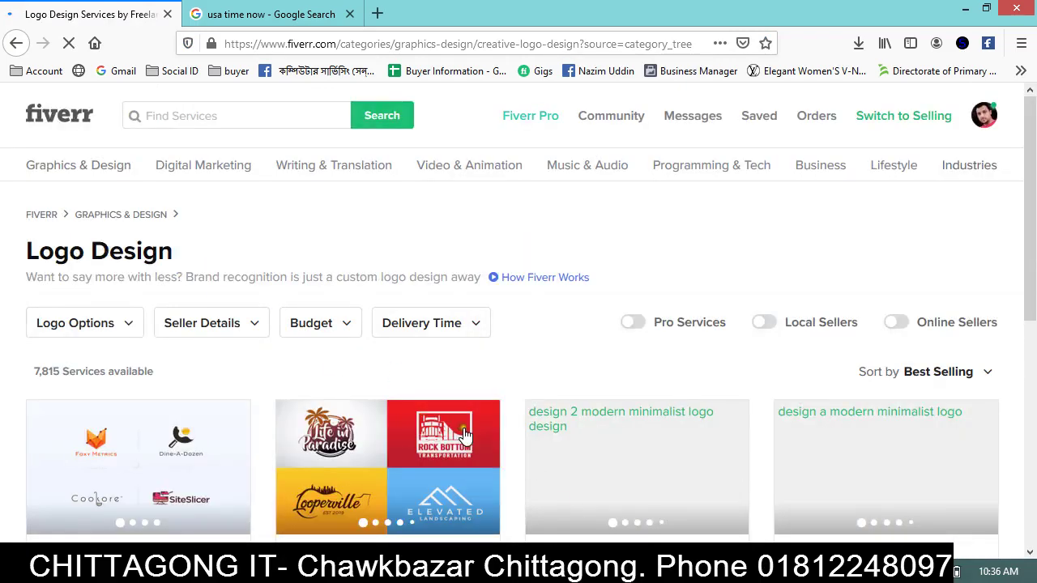
pyautogui.scroll(-4, 465, 435)
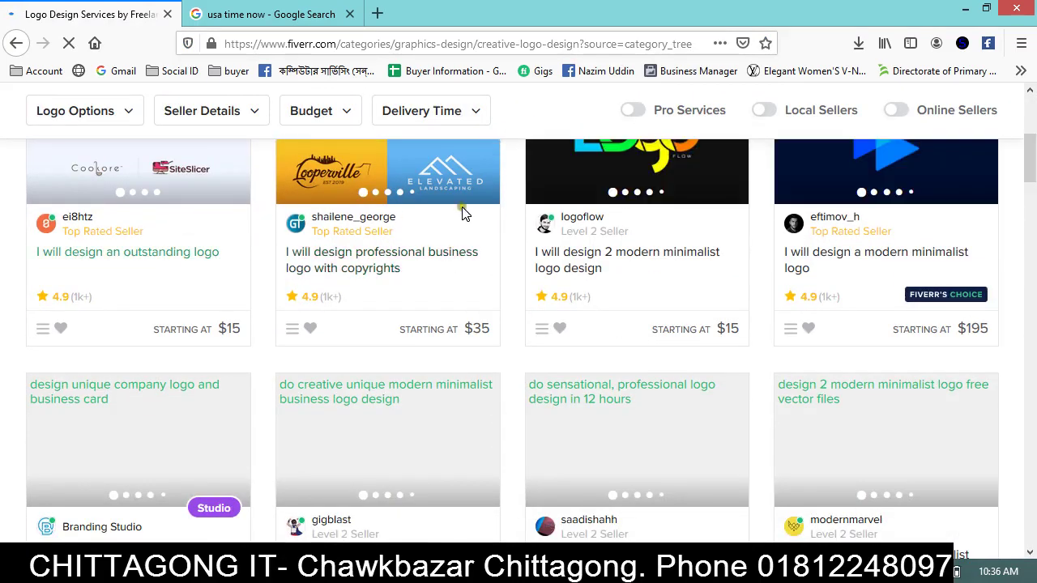
pyautogui.scroll(3, 463, 213)
pyautogui.scroll(-2, 895, 342)
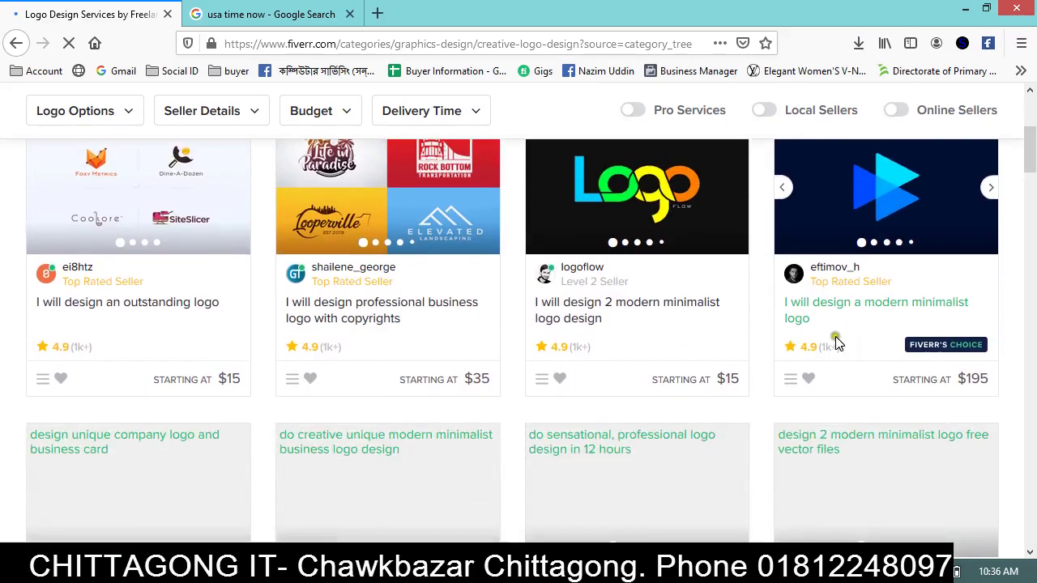
pyautogui.scroll(-1, 835, 342)
pyautogui.scroll(2, 102, 339)
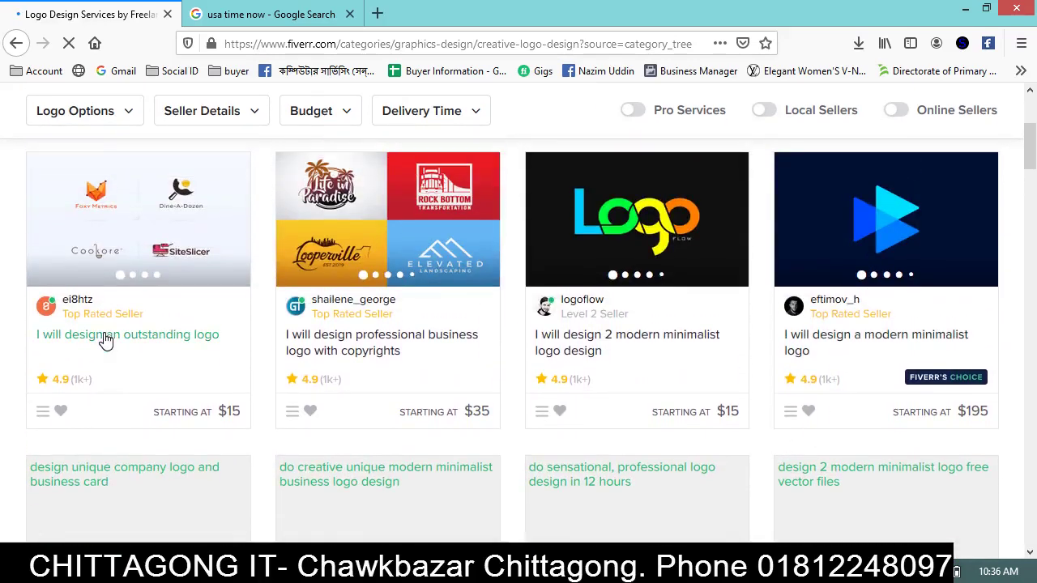
# Scroll further down the Logo Design listings of 7,815 Best Selling services.
pyautogui.scroll(-1, 418, 312)
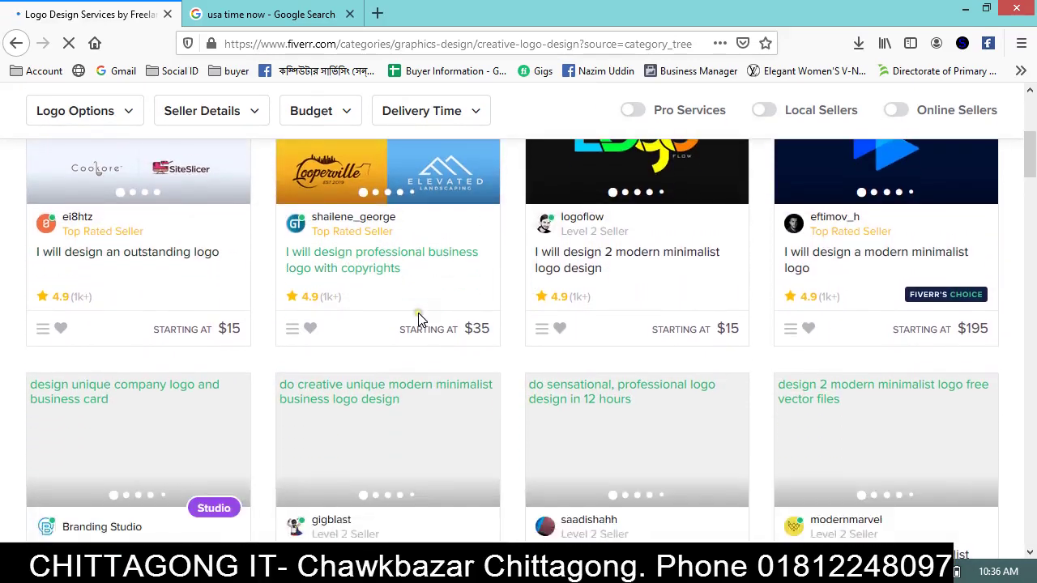
pyautogui.scroll(-8, 418, 316)
pyautogui.scroll(5, 423, 336)
pyautogui.scroll(6, 435, 328)
pyautogui.scroll(-3, 435, 328)
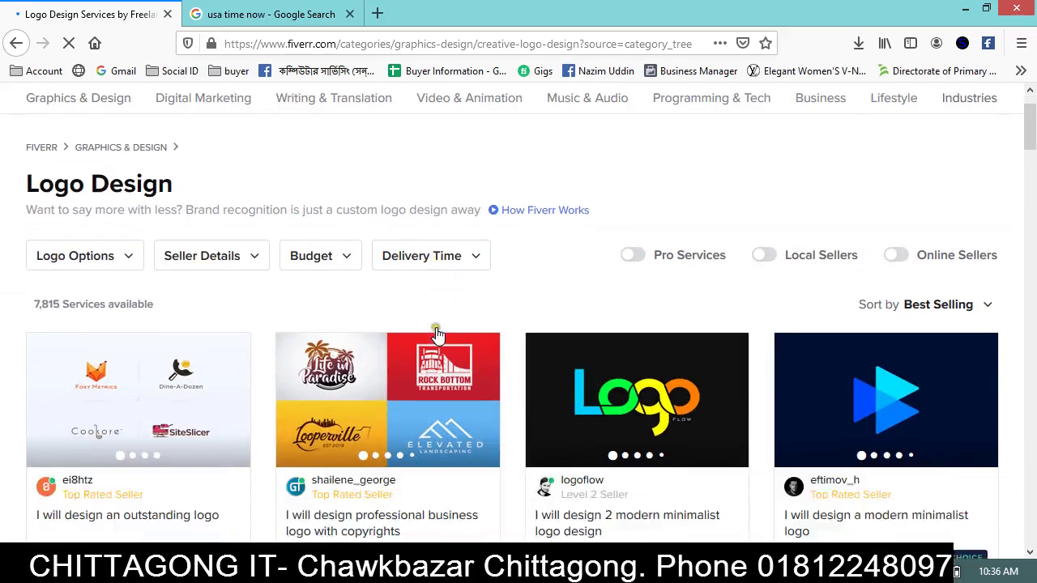
pyautogui.scroll(3, 329, 211)
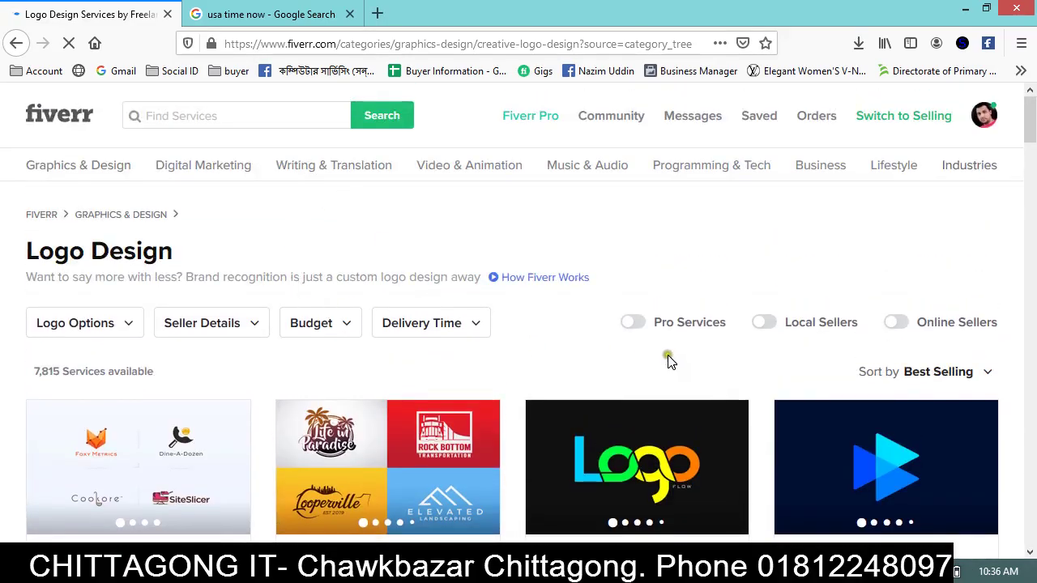
pyautogui.scroll(-2, 669, 362)
pyautogui.scroll(-1, 672, 367)
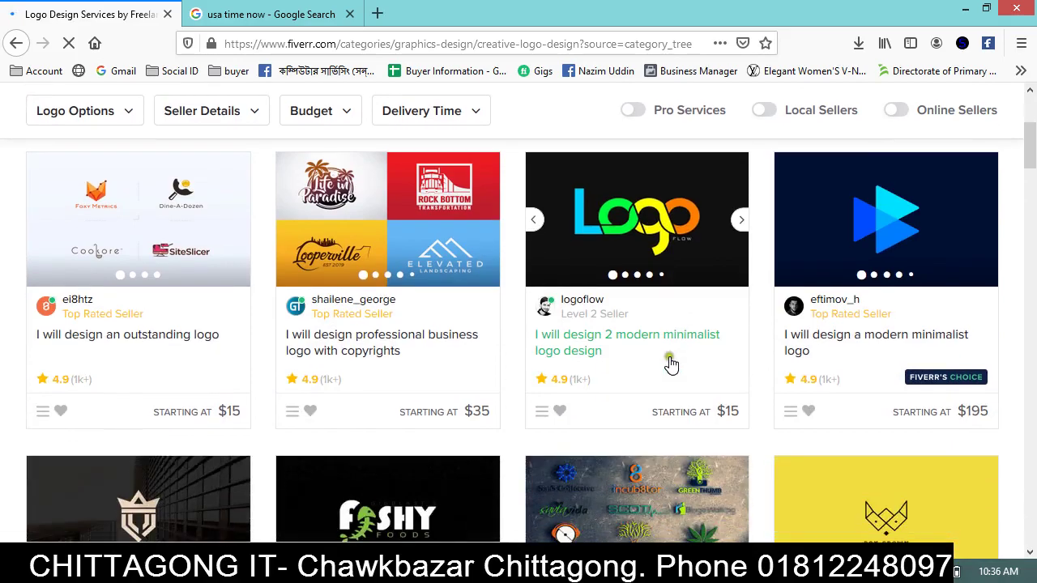
pyautogui.scroll(-3, 669, 362)
pyautogui.scroll(-1, 729, 365)
pyautogui.scroll(-3, 766, 430)
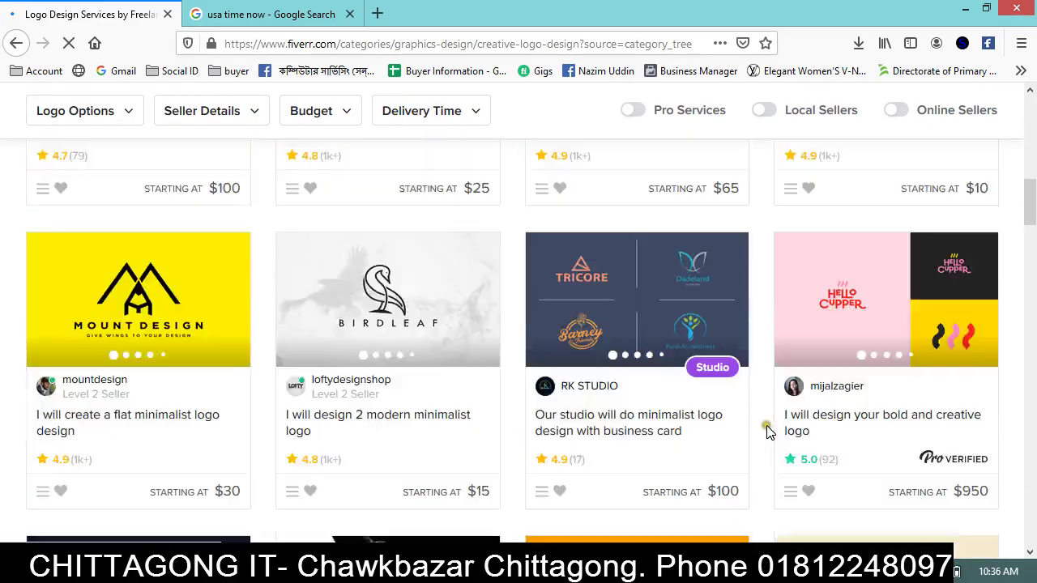
pyautogui.scroll(-3, 759, 429)
pyautogui.scroll(-3, 754, 421)
pyautogui.scroll(-1, 741, 410)
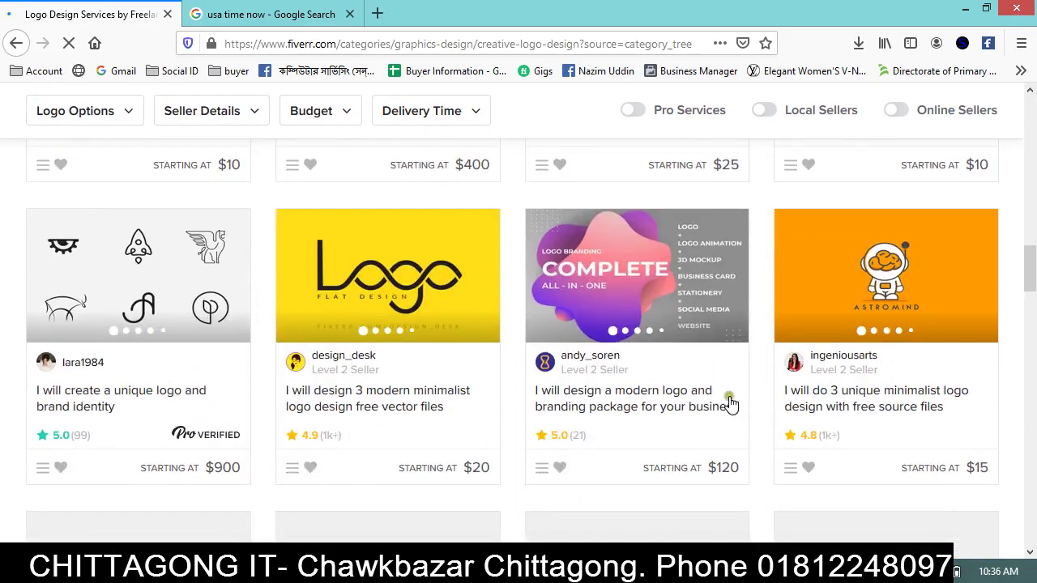
pyautogui.scroll(-4, 486, 389)
pyautogui.scroll(-5, 243, 375)
pyautogui.scroll(2, 374, 312)
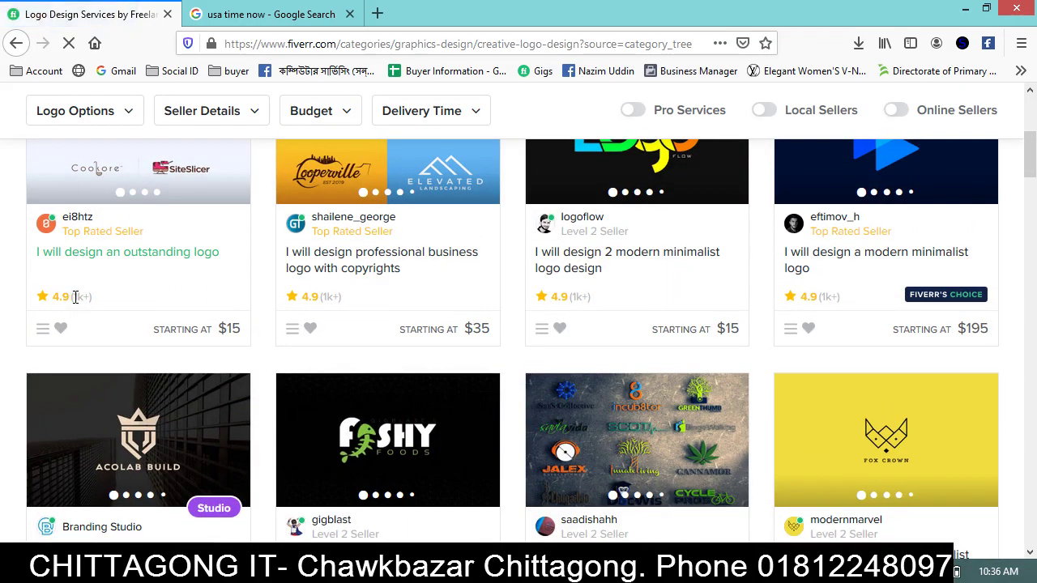
pyautogui.moveTo(102, 231)
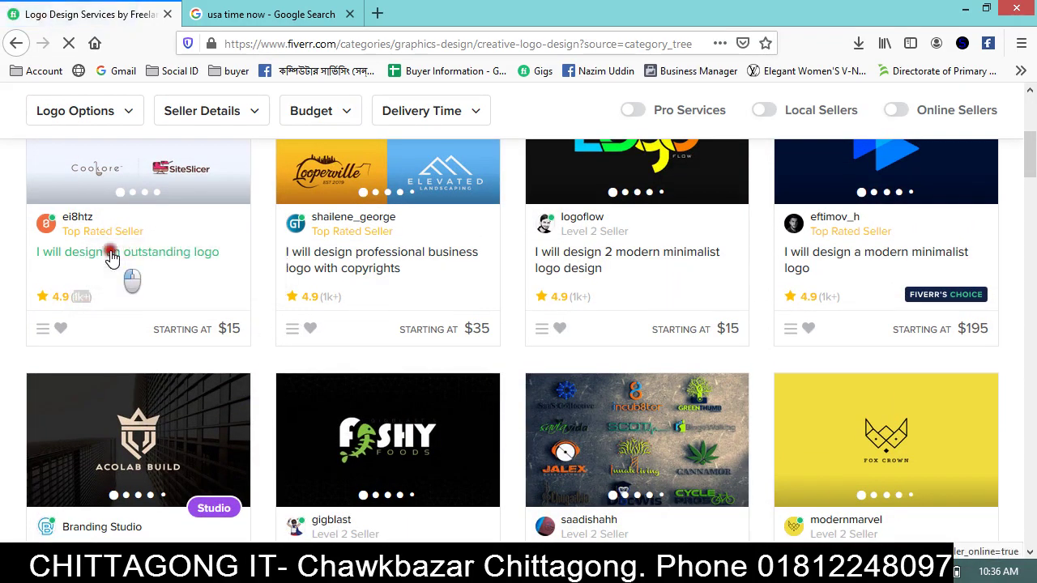
# Preview the outstanding logo gig, return, and open the professional business logo gig in a new tab.
pyautogui.click(110, 256)
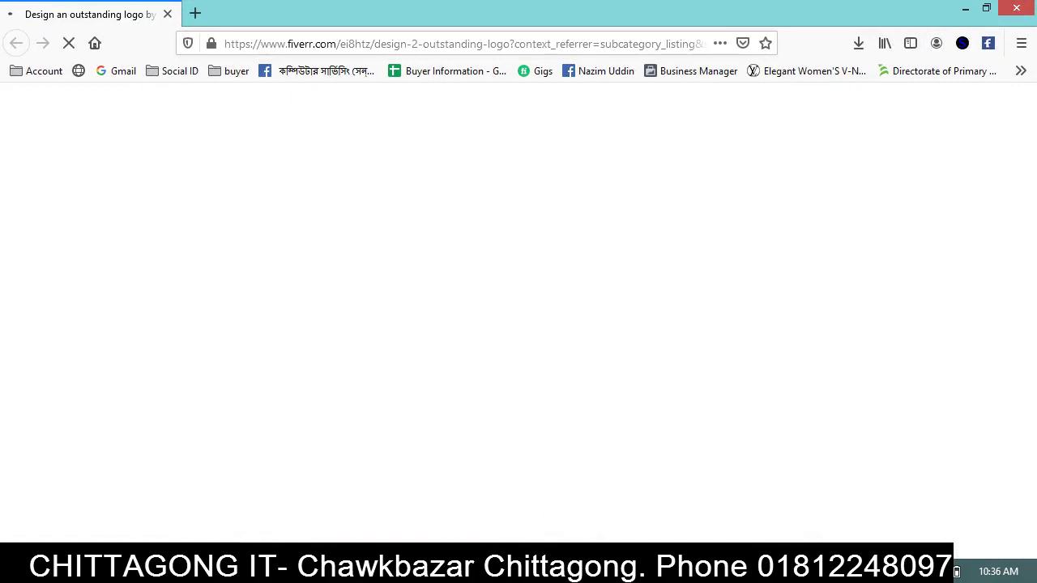
pyautogui.click(129, 494)
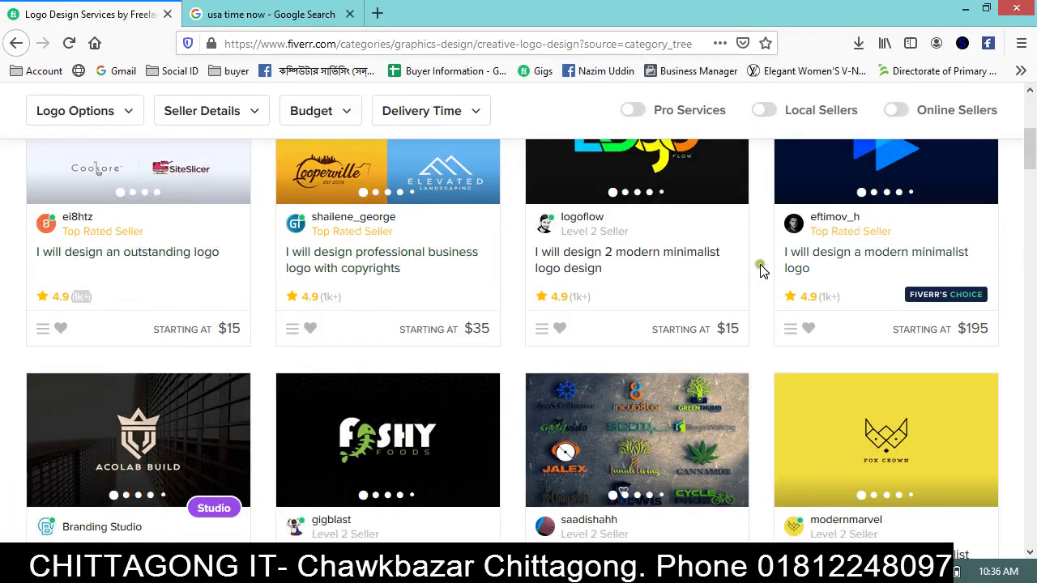
pyautogui.rightClick(400, 260)
pyautogui.click(438, 266)
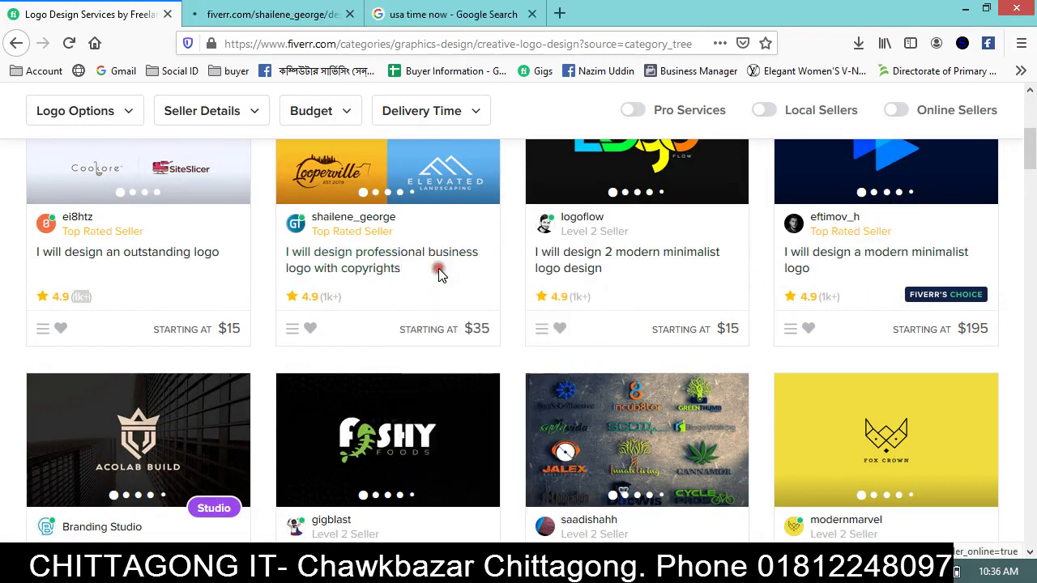
# Open the 2 modern minimalist logo and modern minimalist logo gigs in new tabs.
pyautogui.rightClick(586, 242)
pyautogui.click(640, 257)
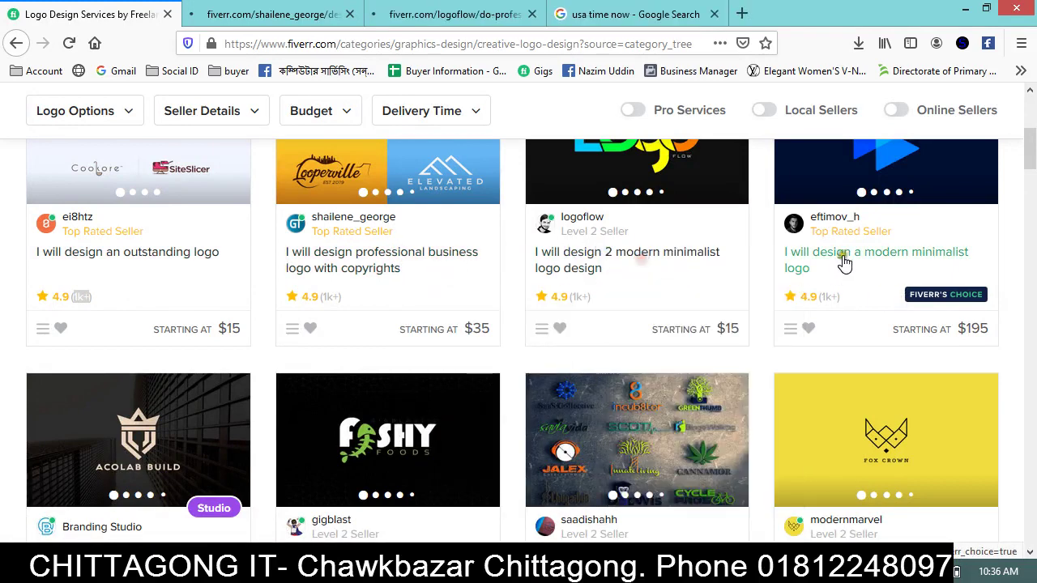
pyautogui.rightClick(842, 254)
pyautogui.click(861, 264)
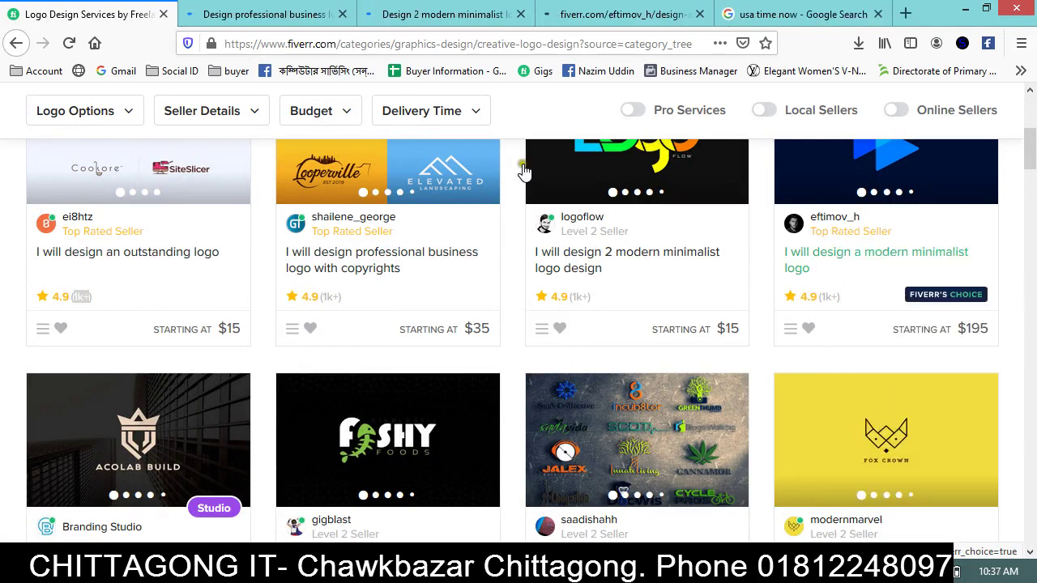
# Check the business logo and 2-logo gig tabs (42 orders queued), then view the minimalist logo gig.
pyautogui.hotkey('ctrl', 'Tab')
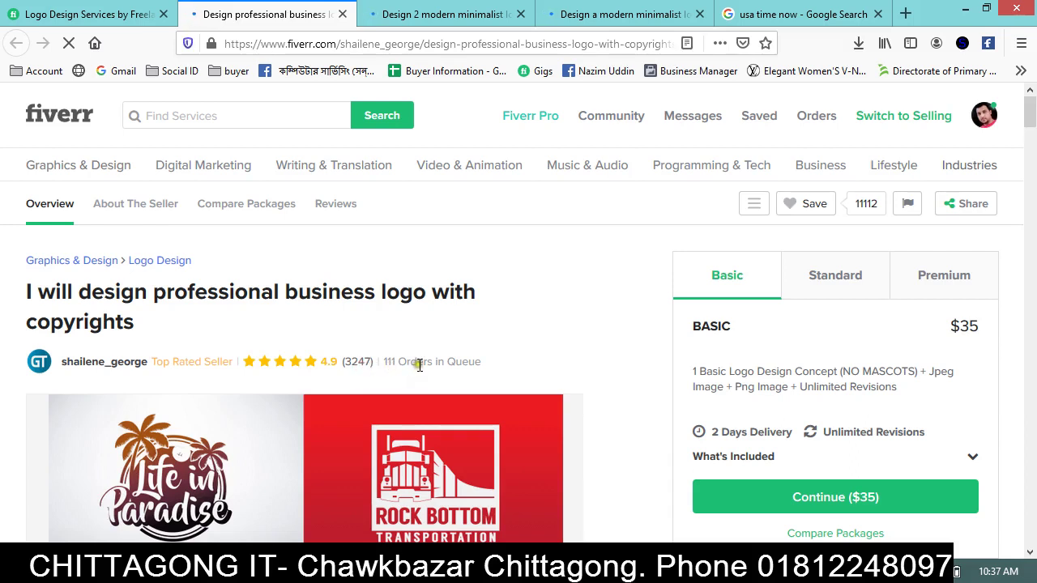
pyautogui.click(401, 11)
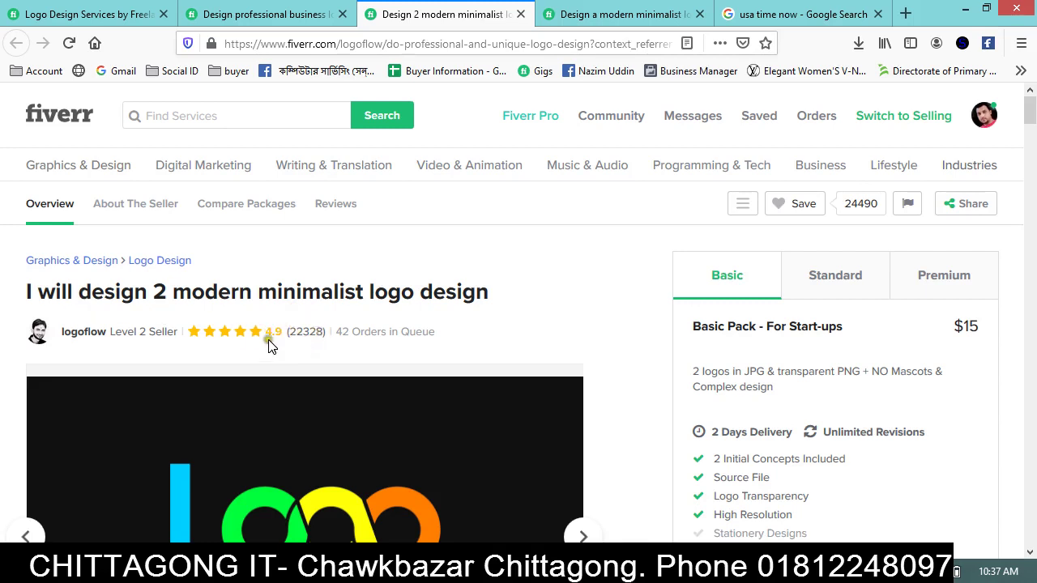
pyautogui.moveTo(343, 337); pyautogui.dragTo(425, 330)
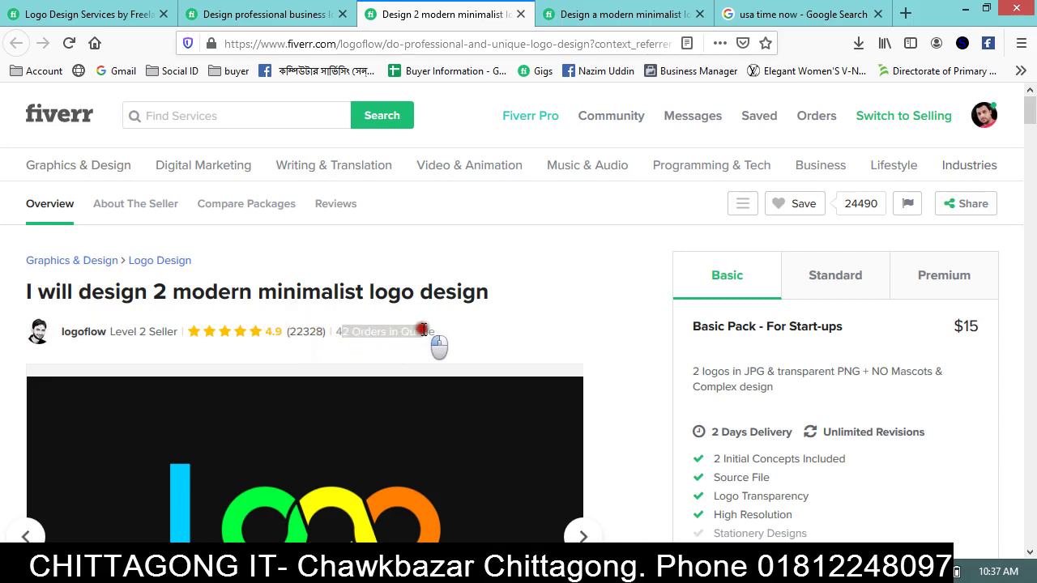
pyautogui.click(423, 330)
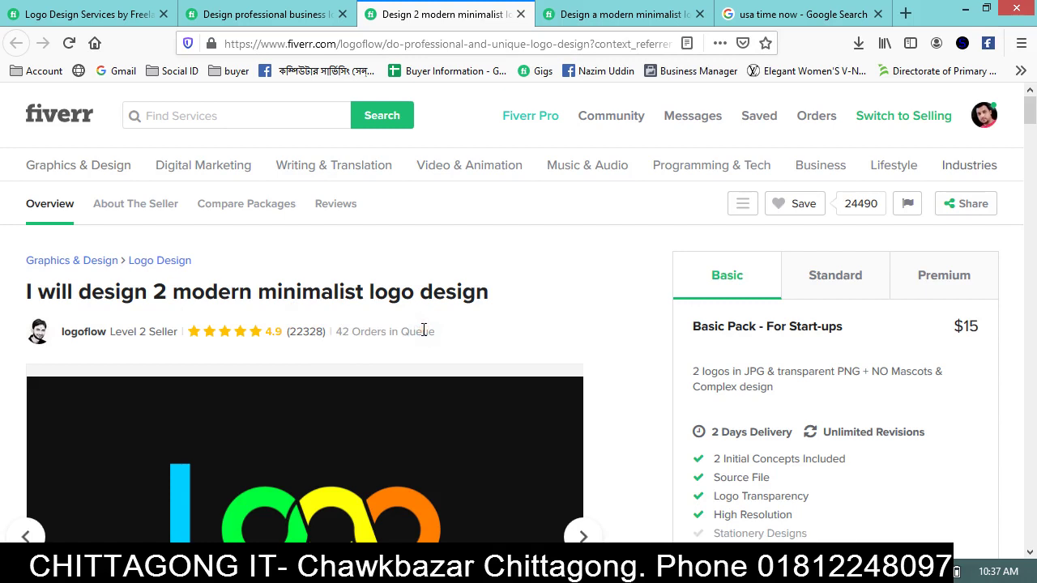
pyautogui.click(583, 13)
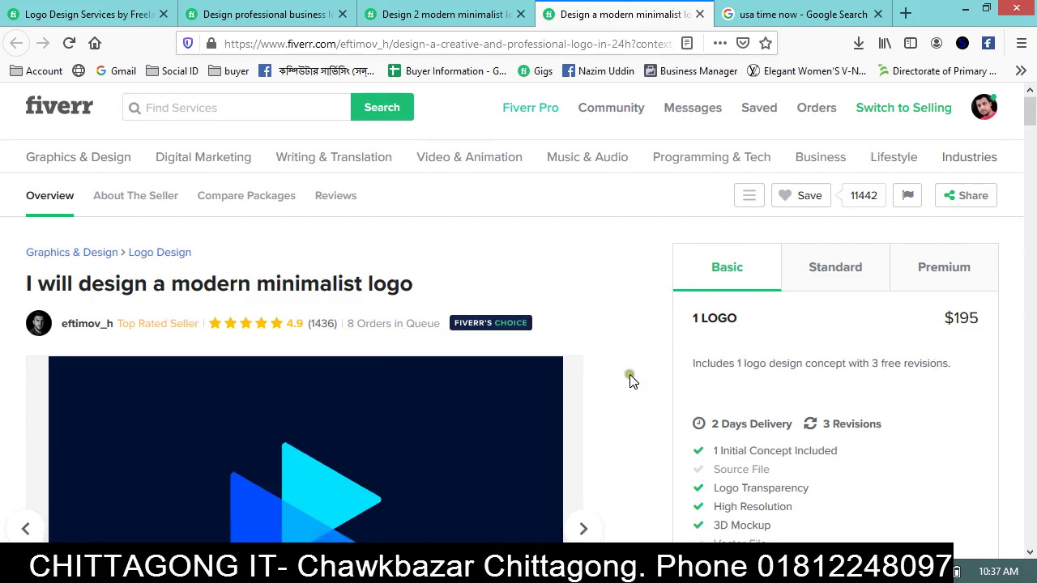
# Scroll the gig description and highlight the Basic package's logo concept and Transparent PNG lines.
pyautogui.scroll(-4, 630, 377)
pyautogui.scroll(-4, 639, 364)
pyautogui.scroll(-2, 632, 368)
pyautogui.scroll(-5, 259, 315)
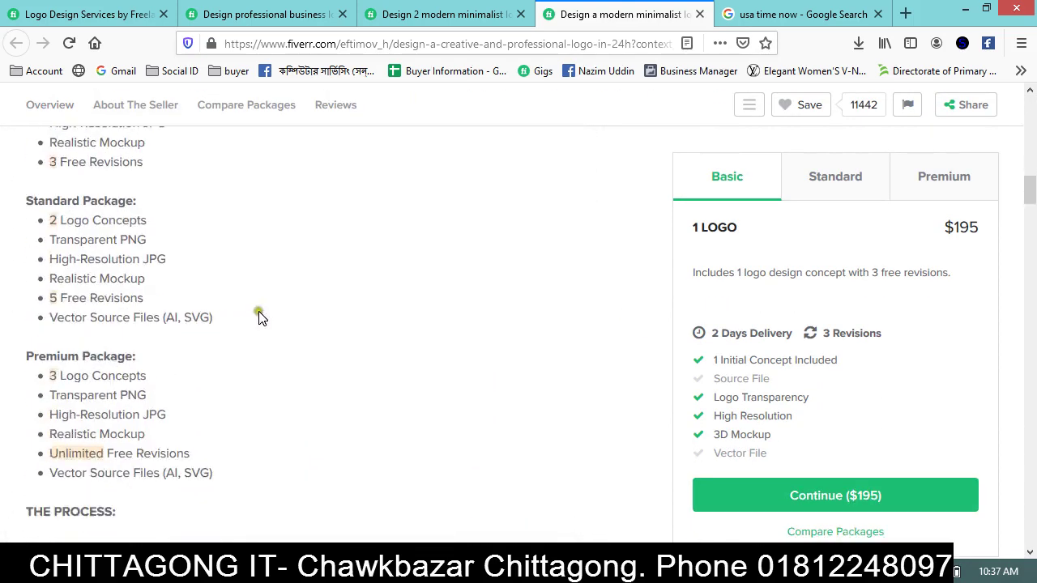
pyautogui.scroll(-3, 225, 305)
pyautogui.scroll(5, 139, 235)
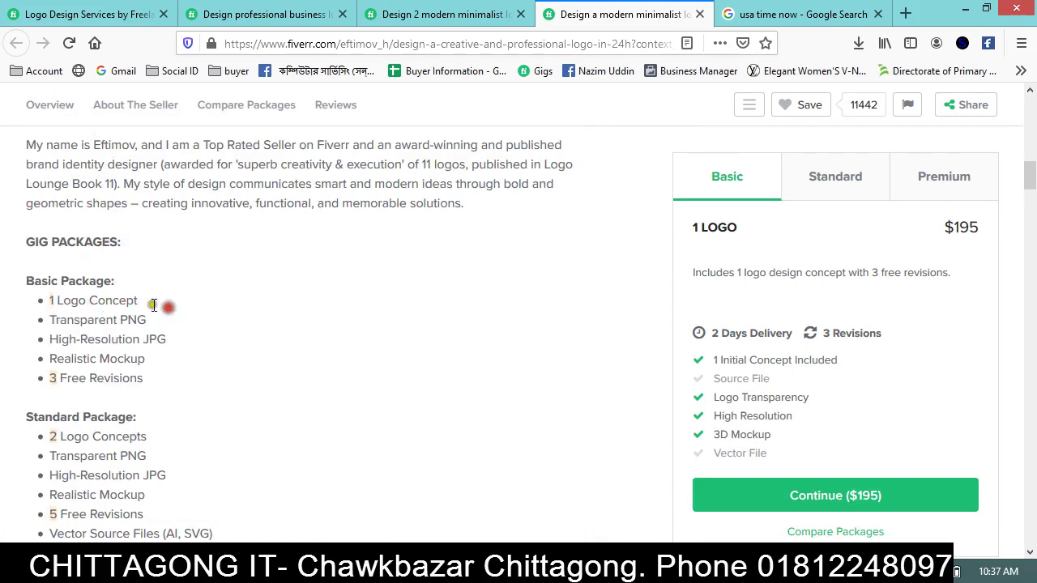
pyautogui.moveTo(85, 299); pyautogui.dragTo(162, 319)
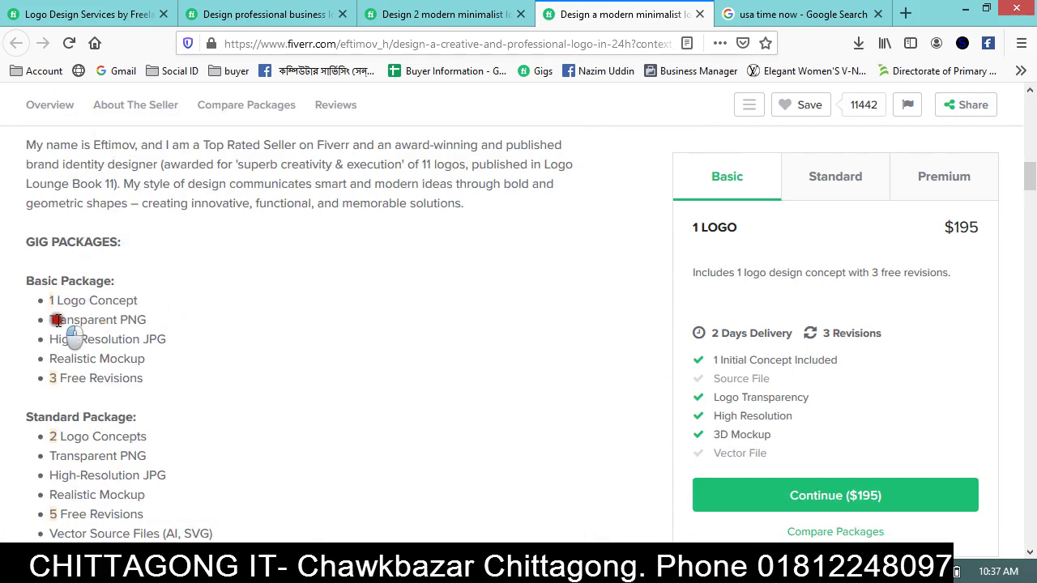
pyautogui.moveTo(55, 320); pyautogui.dragTo(192, 328)
pyautogui.click(192, 328)
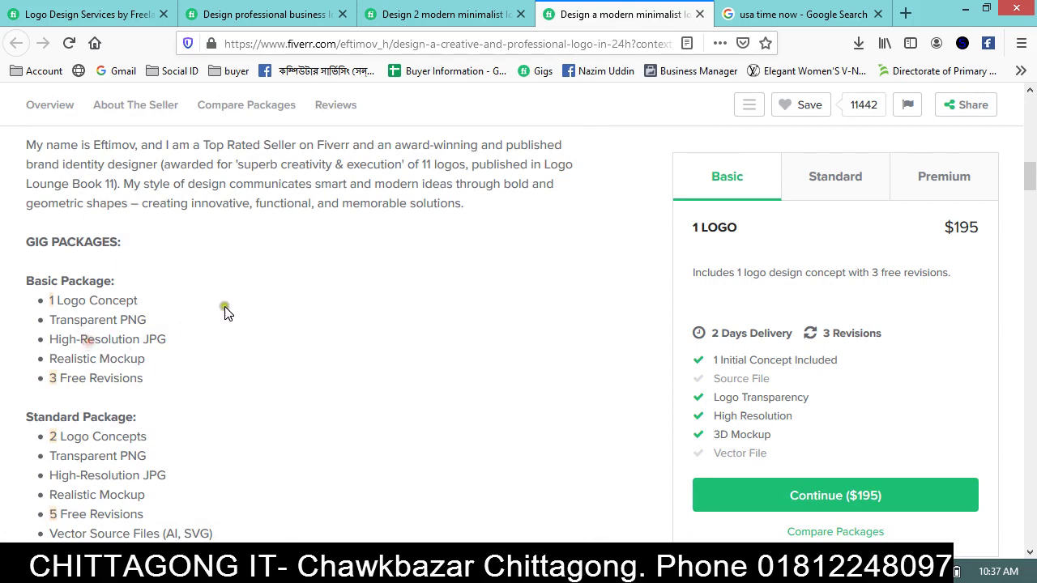
pyautogui.scroll(-3, 140, 424)
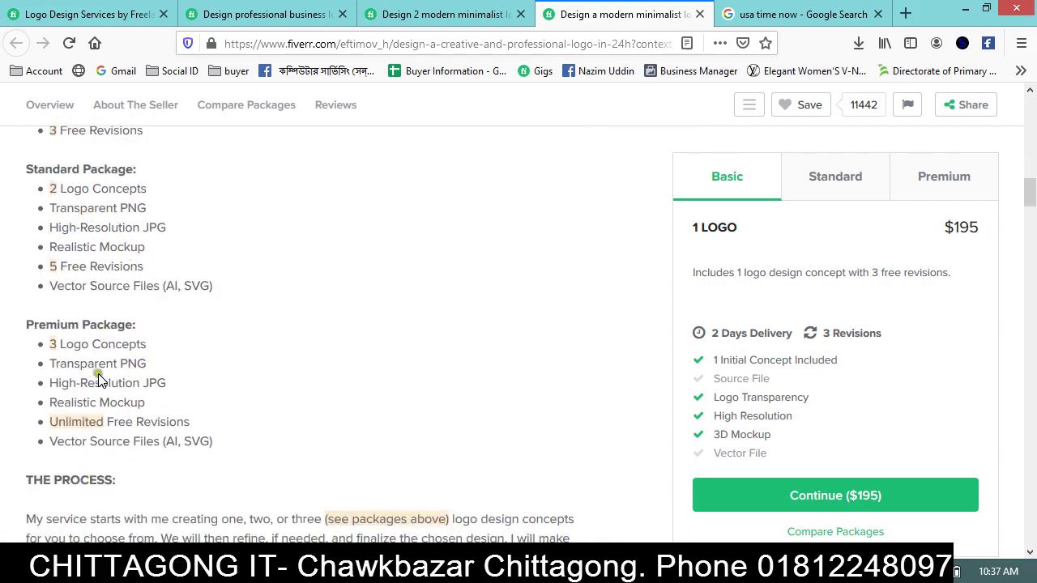
# Highlight the Basic package price of $195.
pyautogui.click(730, 177)
pyautogui.moveTo(951, 227); pyautogui.dragTo(980, 231)
pyautogui.click(704, 231)
pyautogui.click(836, 227)
pyautogui.moveTo(920, 229); pyautogui.dragTo(967, 228)
pyautogui.click(937, 235)
# Compare the Standard package (2 logos, 40% off, $295) with the Premium package at $395.
pyautogui.click(847, 177)
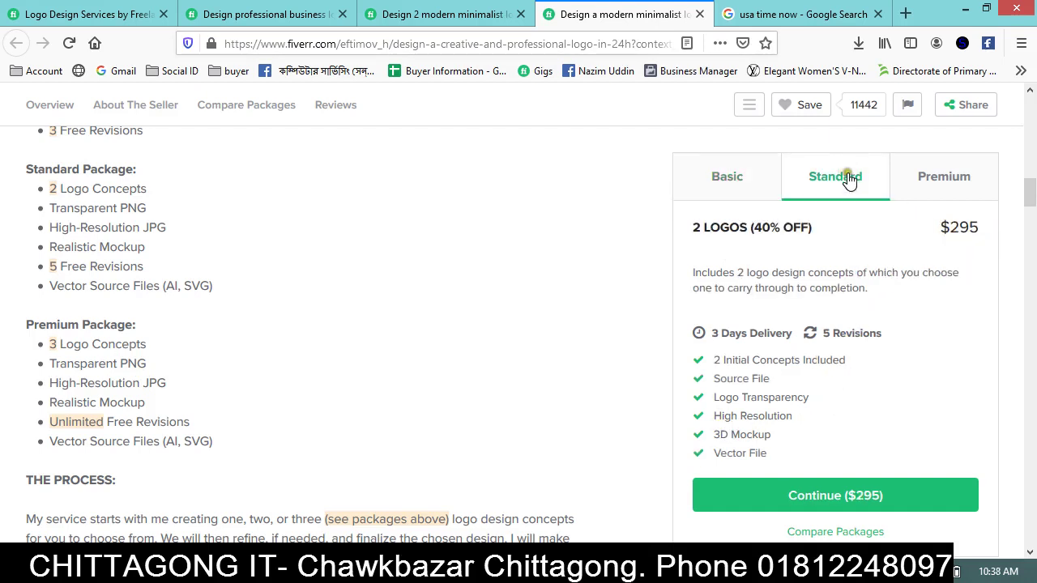
pyautogui.moveTo(724, 227); pyautogui.dragTo(819, 228)
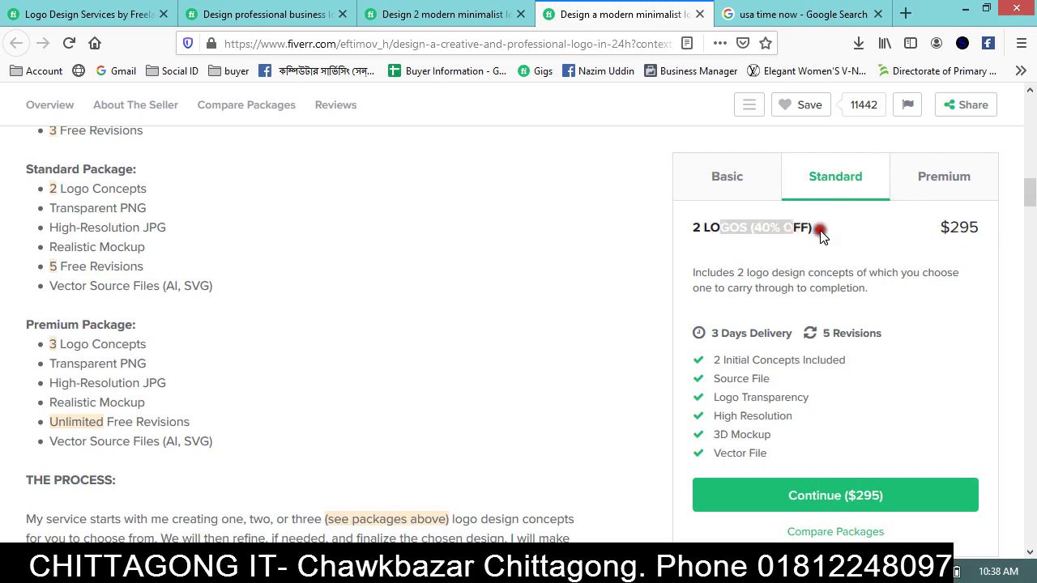
pyautogui.click(962, 228)
pyautogui.doubleClick(964, 227)
pyautogui.click(967, 231)
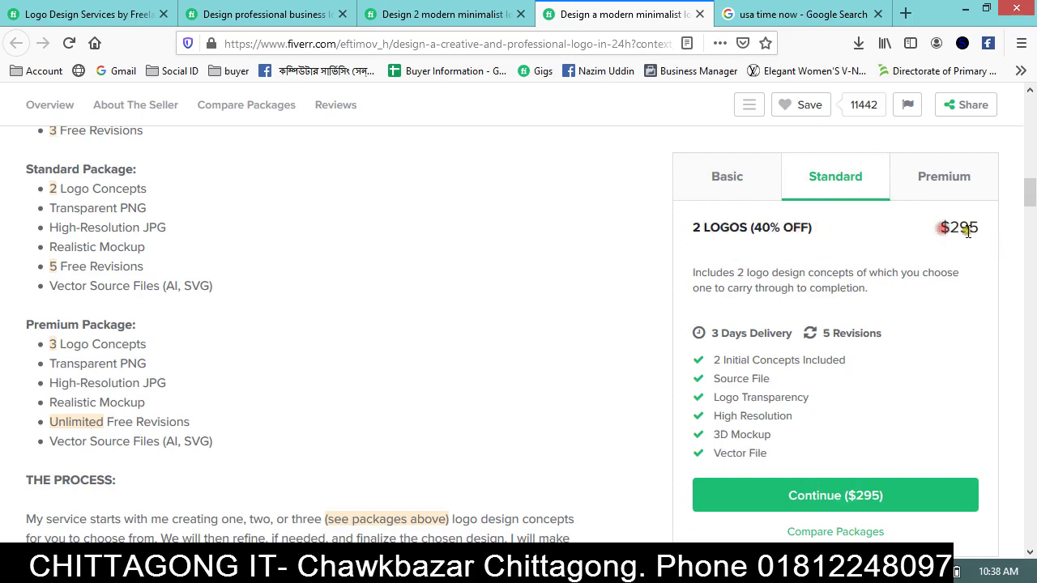
pyautogui.moveTo(968, 231); pyautogui.dragTo(916, 227)
pyautogui.click(916, 227)
pyautogui.click(922, 178)
pyautogui.moveTo(954, 229); pyautogui.dragTo(980, 231)
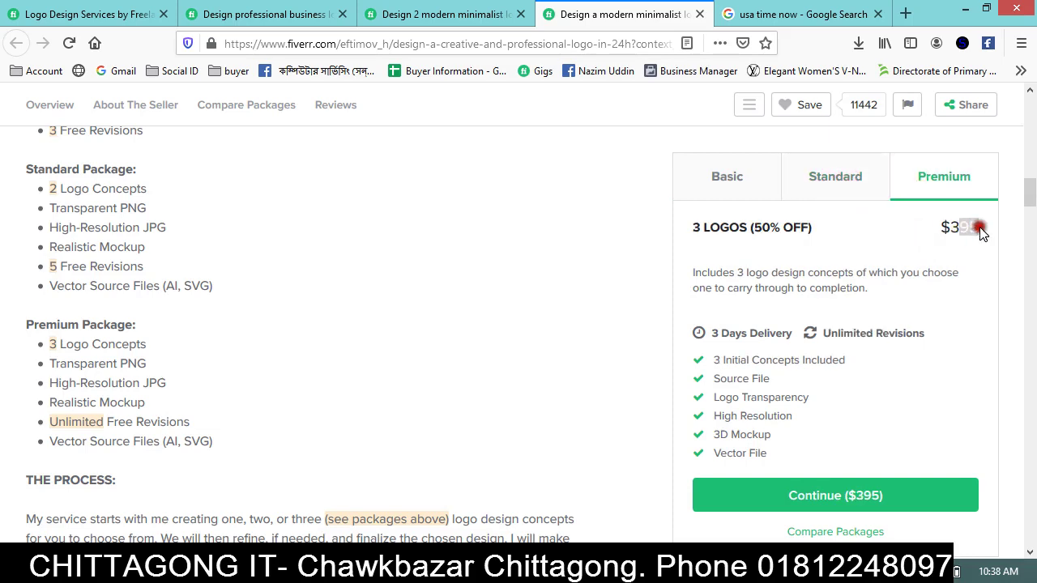
# Scroll down the gig page to its reviews section.
pyautogui.scroll(-3, 698, 340)
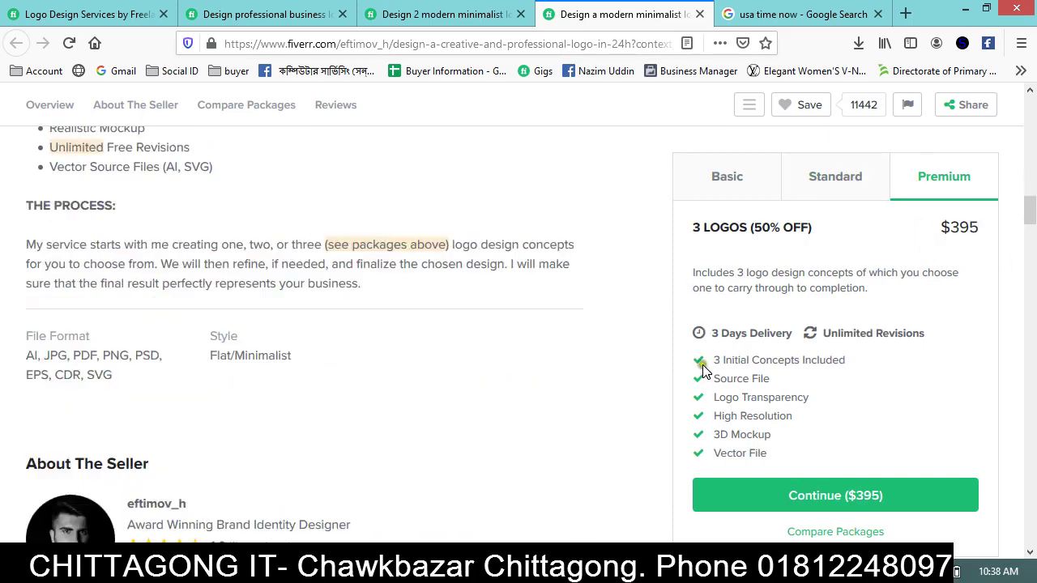
pyautogui.scroll(1, 320, 399)
pyautogui.scroll(-3, 324, 380)
pyautogui.scroll(-3, 332, 371)
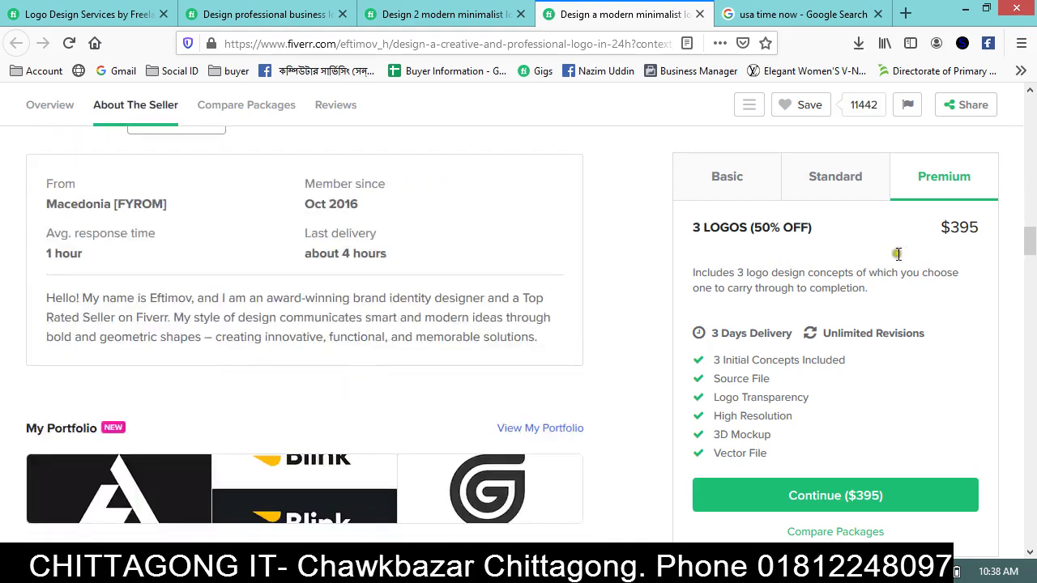
pyautogui.scroll(-5, 364, 257)
pyautogui.scroll(-2, 197, 470)
pyautogui.scroll(-5, 204, 470)
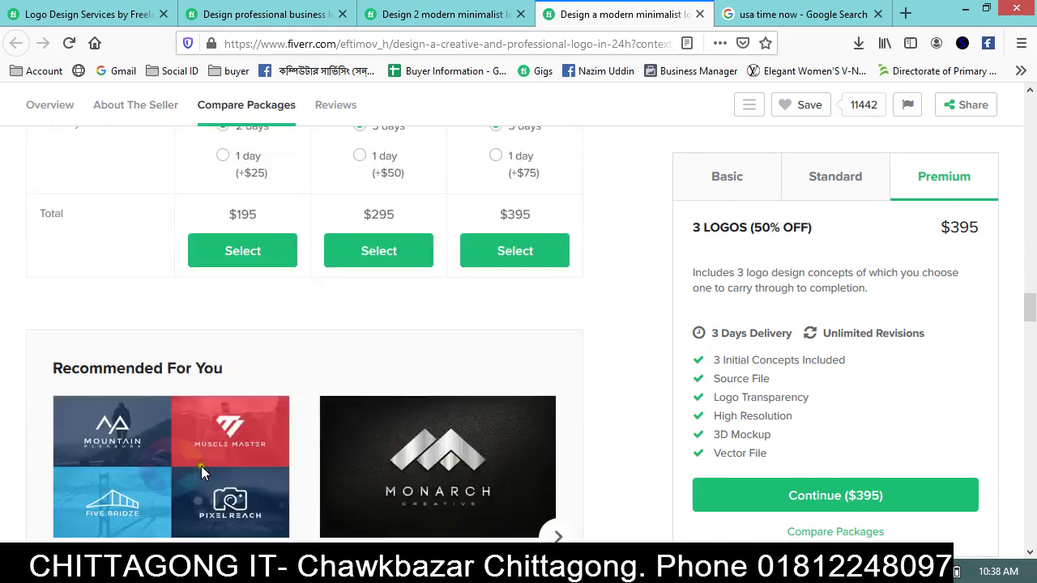
pyautogui.scroll(-5, 280, 416)
pyautogui.scroll(-4, 279, 416)
pyautogui.scroll(3, 243, 381)
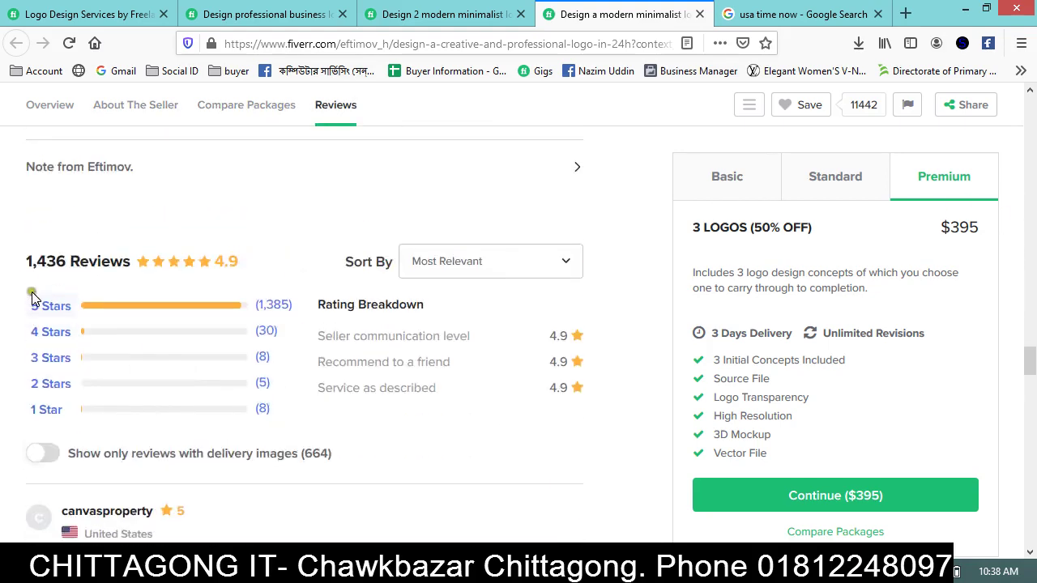
pyautogui.scroll(-5, 394, 391)
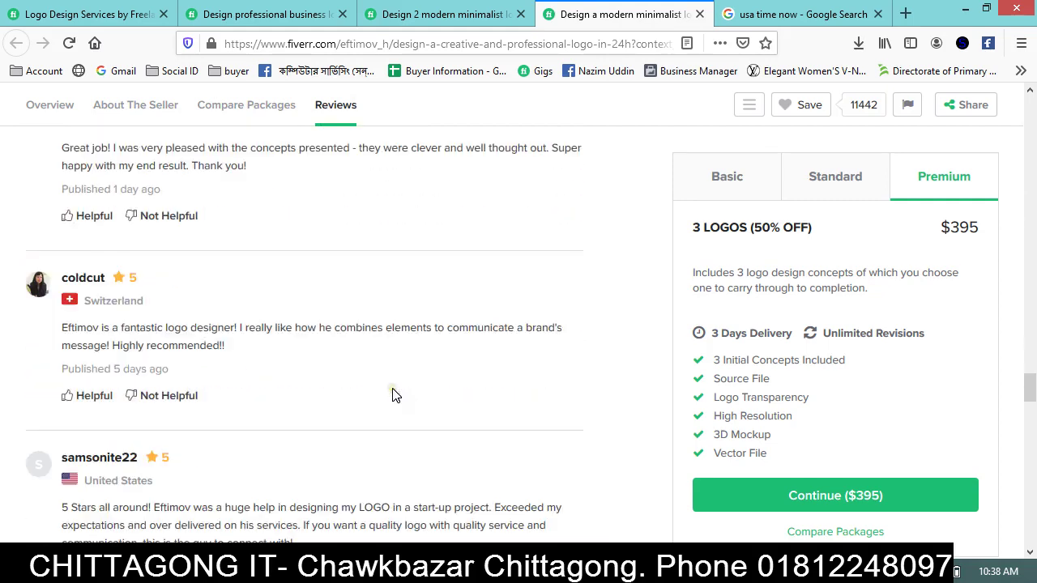
pyautogui.scroll(2, 122, 362)
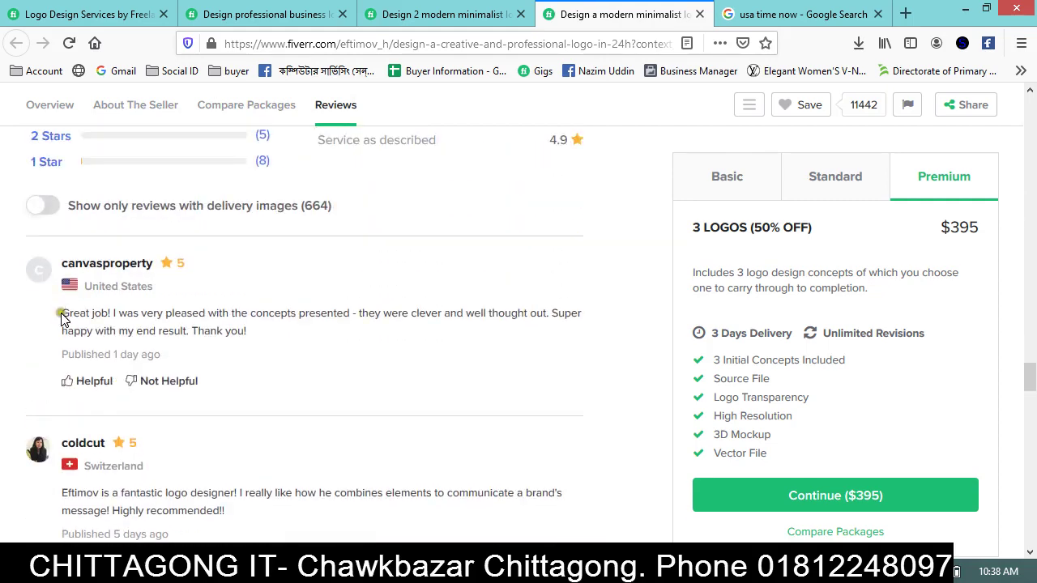
# Highlight passages in the gig's reviews while scrolling through them.
pyautogui.moveTo(62, 313); pyautogui.dragTo(310, 319)
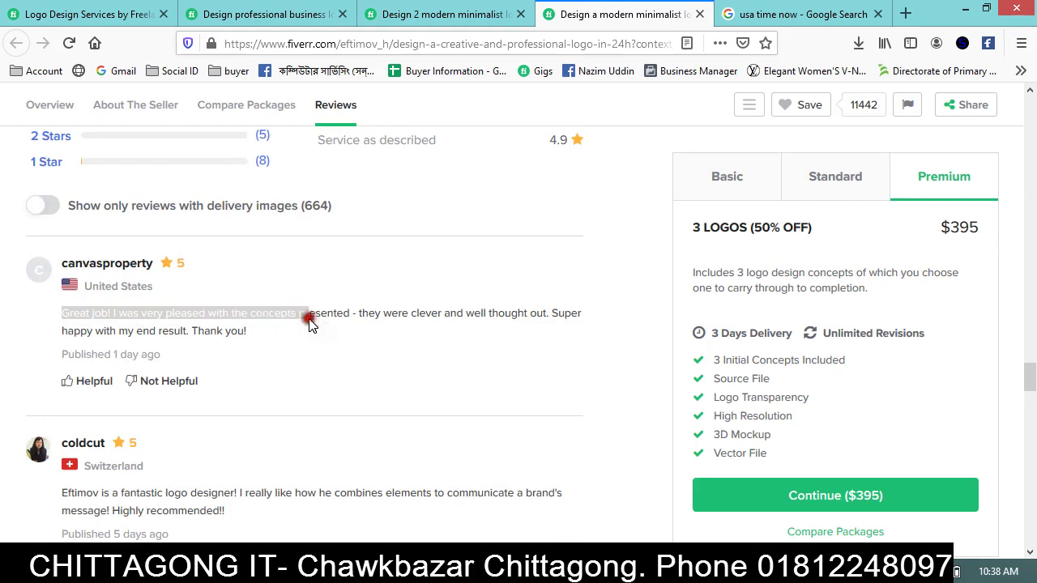
pyautogui.click(271, 342)
pyautogui.scroll(-4, 197, 354)
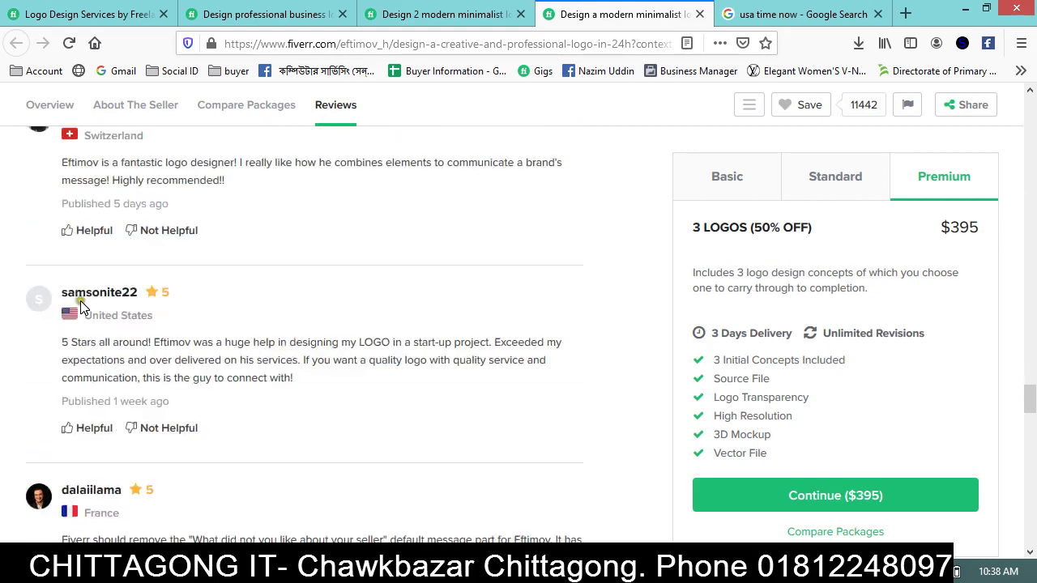
pyautogui.moveTo(69, 339); pyautogui.dragTo(397, 344)
pyautogui.scroll(-4, 346, 417)
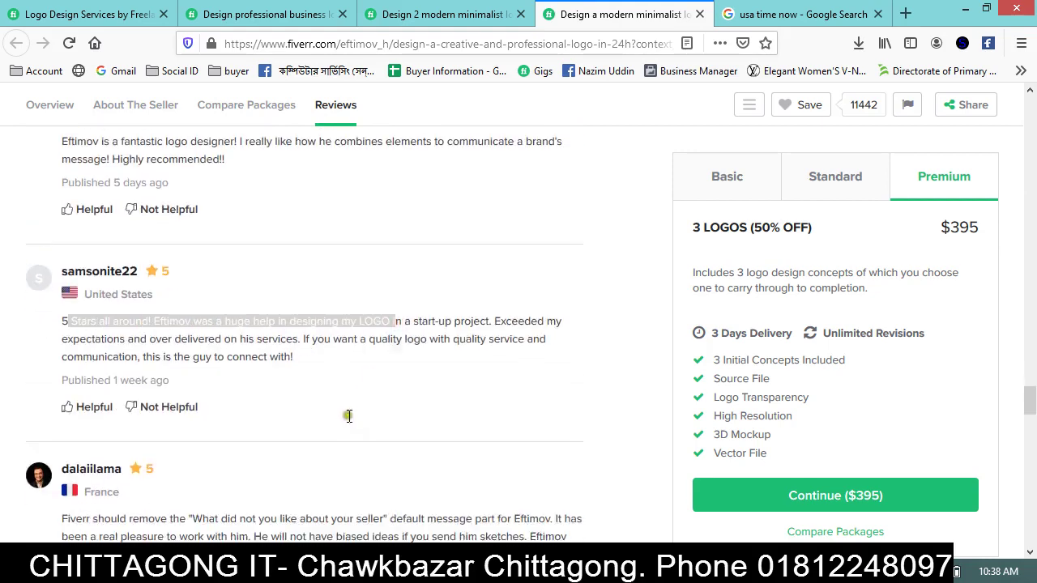
pyautogui.moveTo(83, 218); pyautogui.dragTo(273, 298)
pyautogui.scroll(-3, 132, 345)
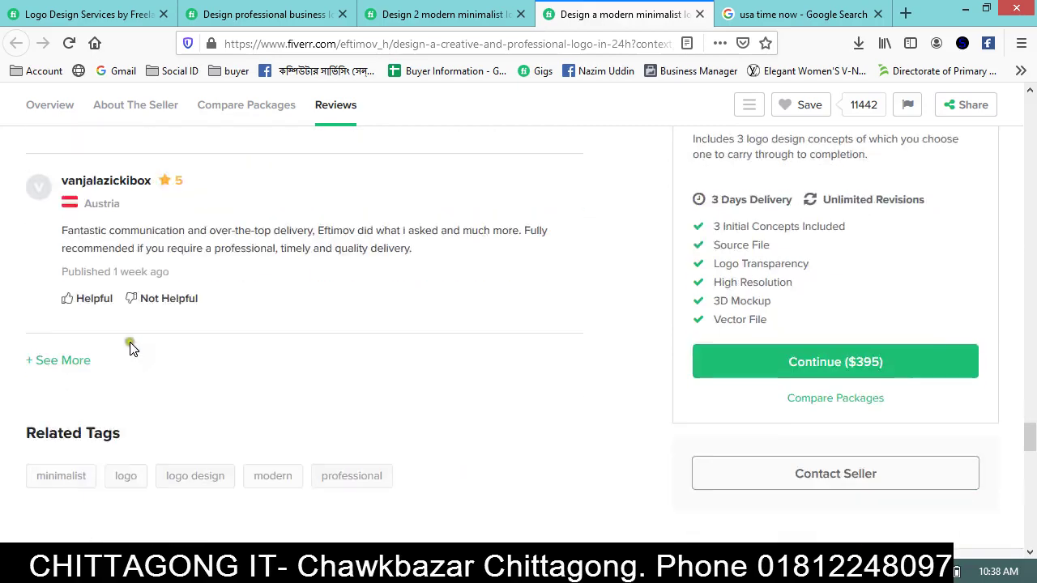
pyautogui.moveTo(129, 230); pyautogui.dragTo(364, 245)
# Scroll back up the gig page and down again through the remaining reviews.
pyautogui.scroll(2, 363, 245)
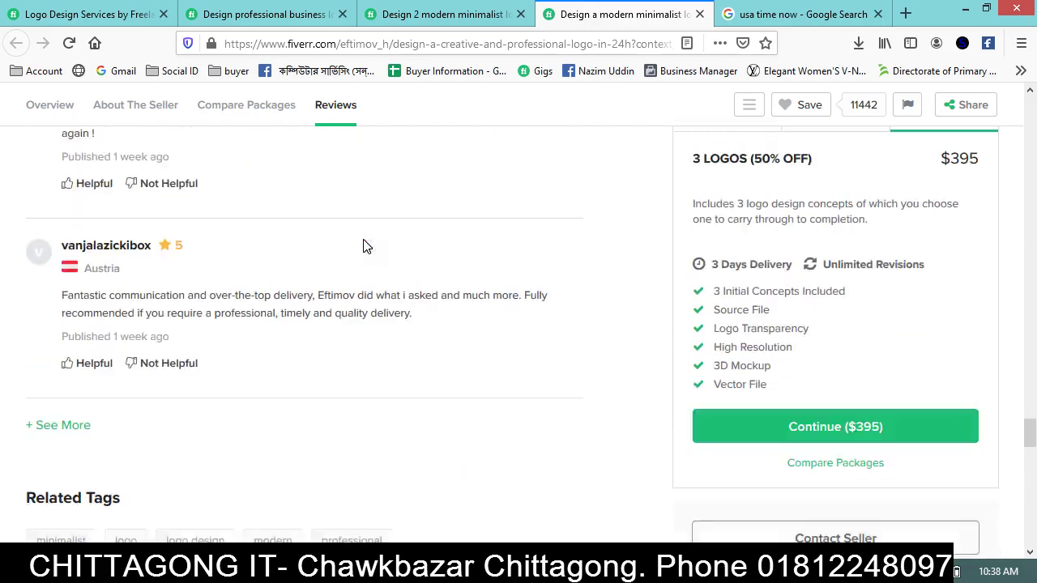
pyautogui.scroll(5, 363, 245)
pyautogui.scroll(5, 363, 246)
pyautogui.scroll(5, 363, 246)
pyautogui.scroll(5, 363, 245)
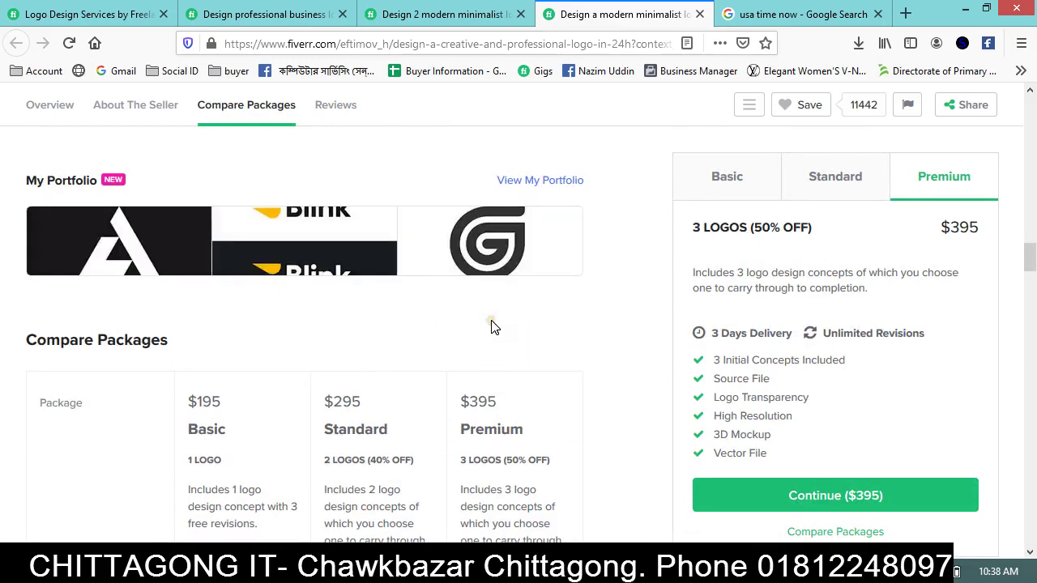
pyautogui.scroll(-5, 278, 365)
pyautogui.scroll(-3, 275, 379)
pyautogui.scroll(-3, 275, 379)
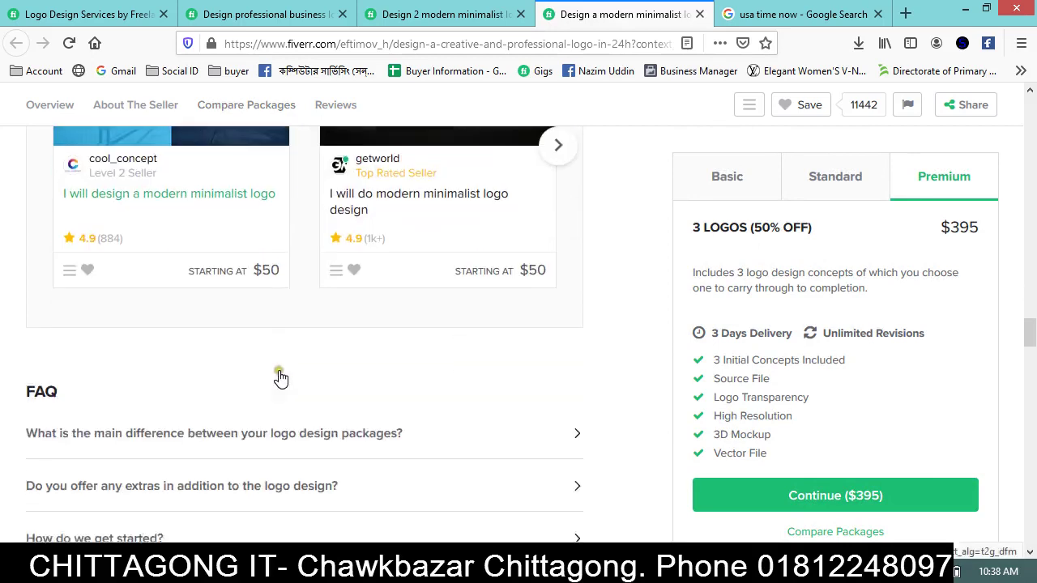
pyautogui.scroll(-2, 279, 375)
pyautogui.scroll(-1, 280, 372)
pyautogui.scroll(-1, 280, 365)
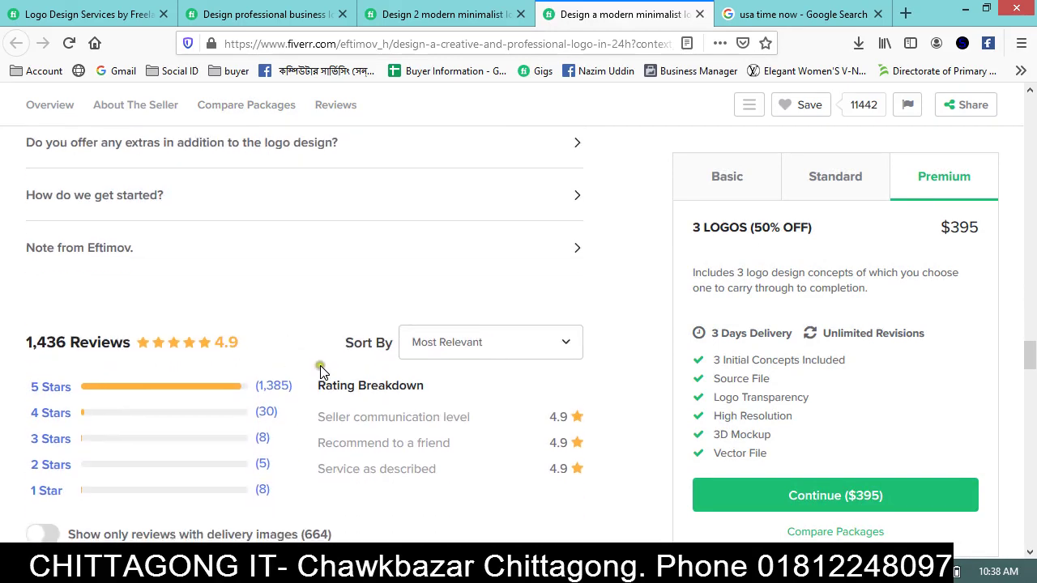
pyautogui.scroll(-2, 322, 364)
pyautogui.scroll(-1, 248, 378)
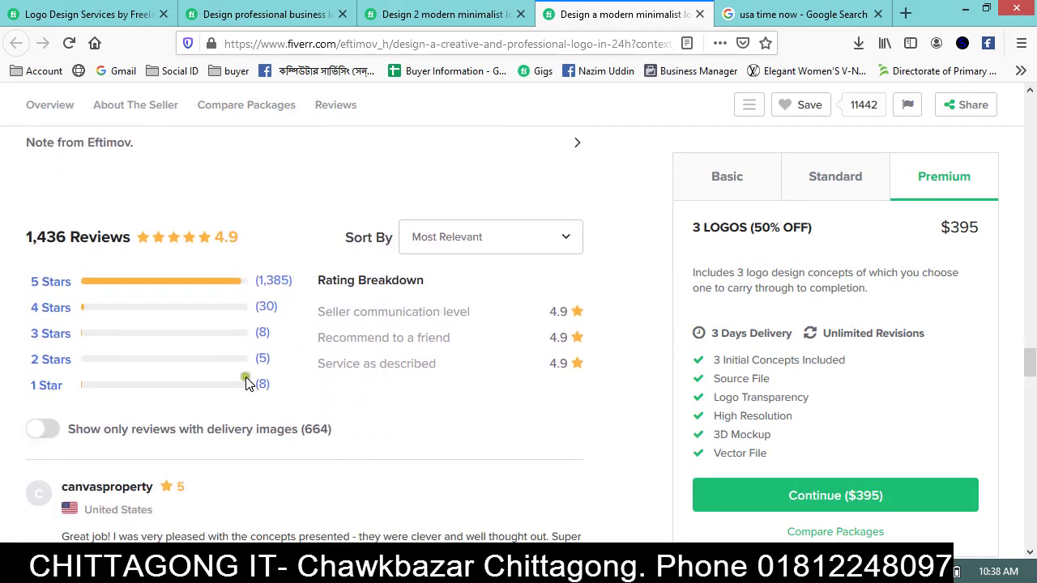
pyautogui.scroll(-1, 121, 257)
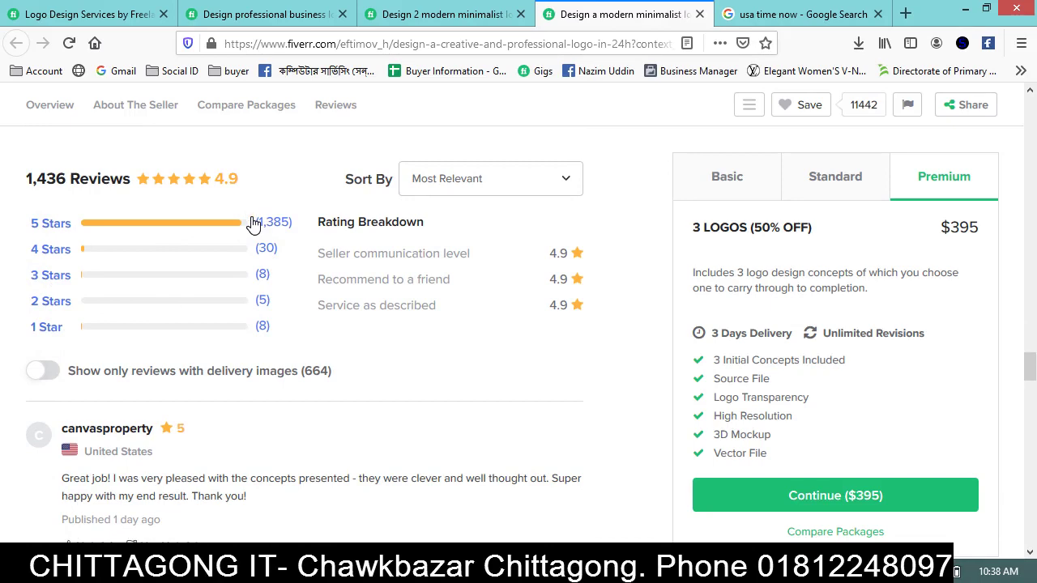
pyautogui.scroll(5, 459, 360)
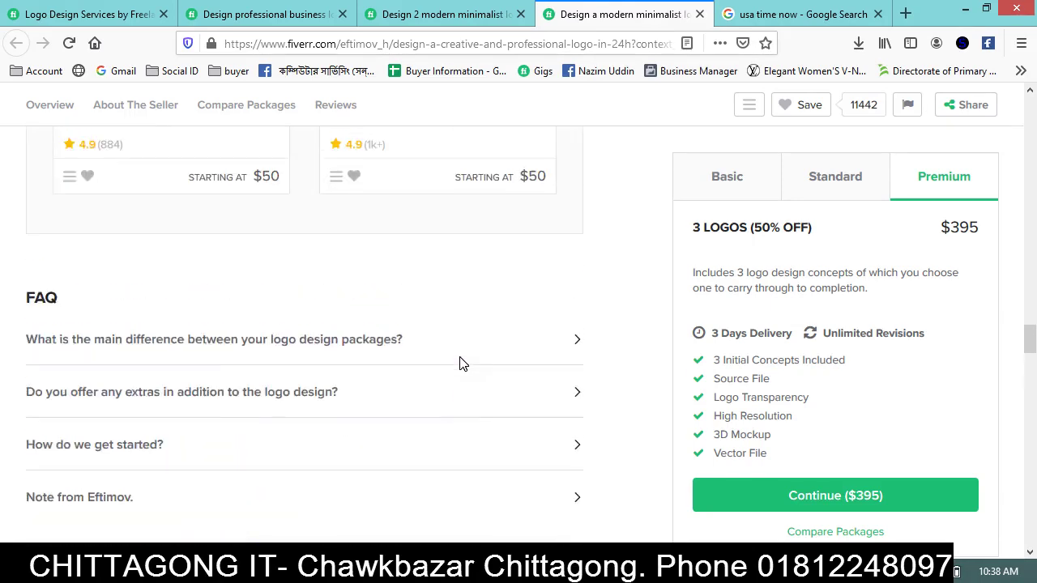
pyautogui.scroll(5, 459, 363)
pyautogui.scroll(5, 458, 363)
# Glance at the 2-logo gig, then check the professional business logo gig's price.
pyautogui.click(441, 13)
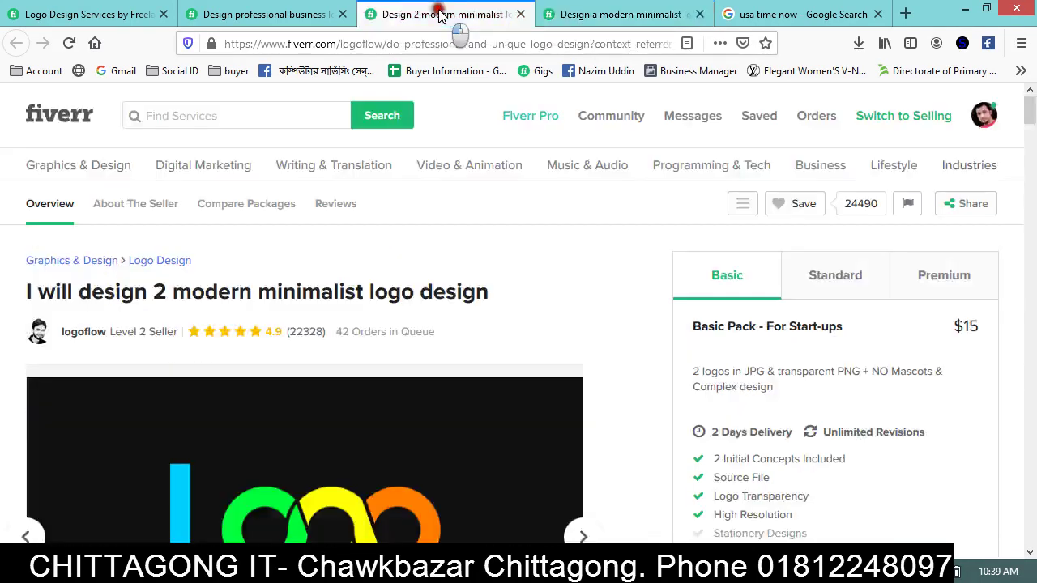
pyautogui.scroll(-1, 428, 348)
pyautogui.scroll(-2, 429, 347)
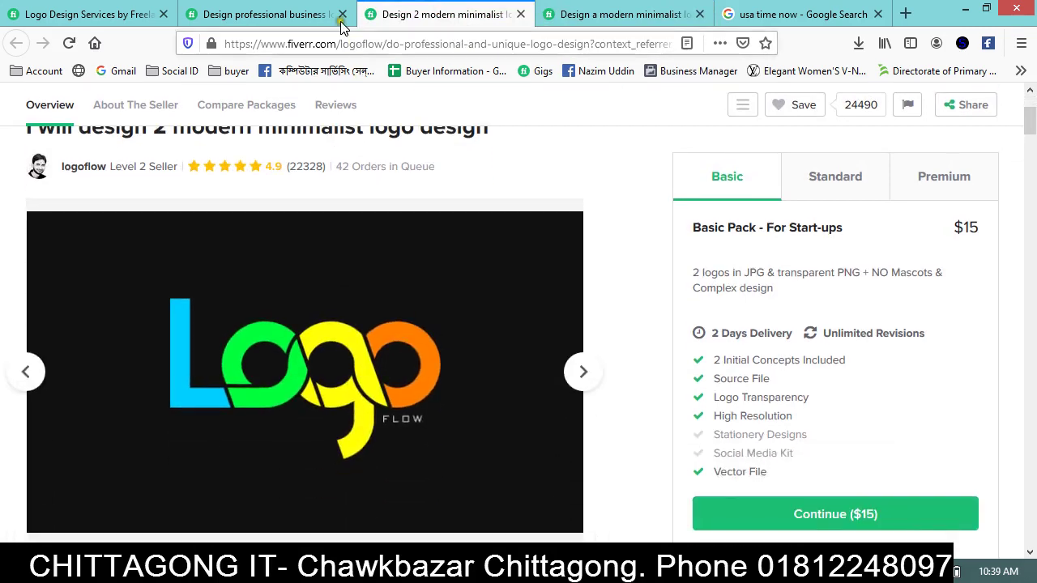
pyautogui.click(283, 8)
pyautogui.scroll(-2, 413, 338)
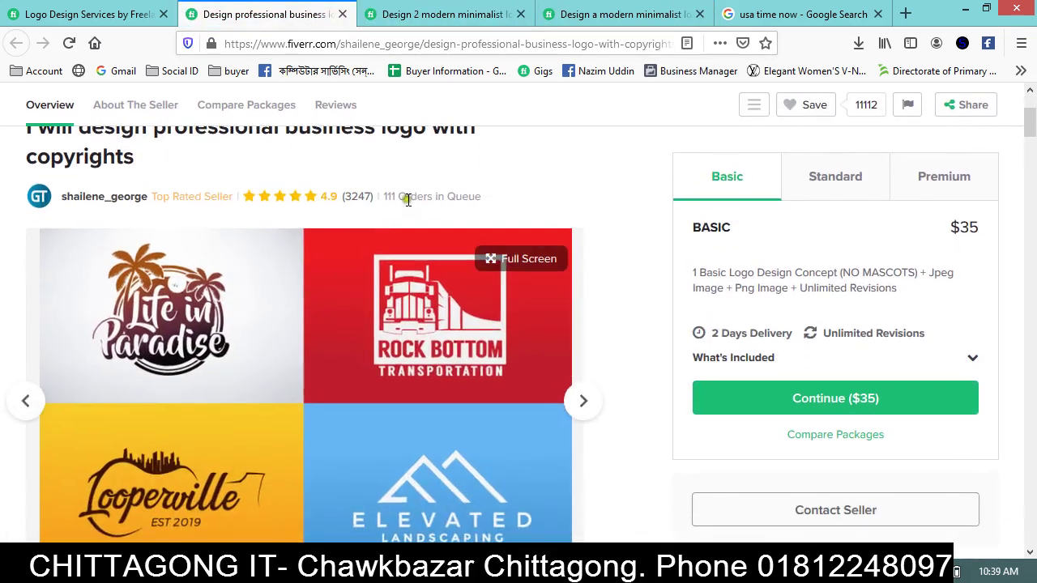
pyautogui.scroll(-1, 391, 199)
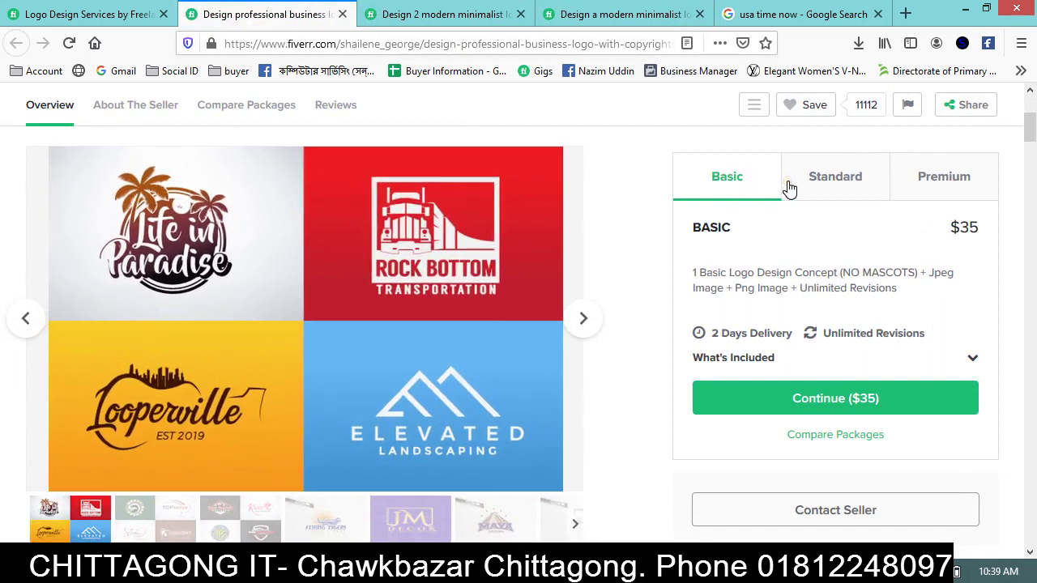
pyautogui.moveTo(977, 230); pyautogui.dragTo(957, 232)
# Return to the 2 modern minimalist logo gig and highlight its $15 Basic price.
pyautogui.click(430, 18)
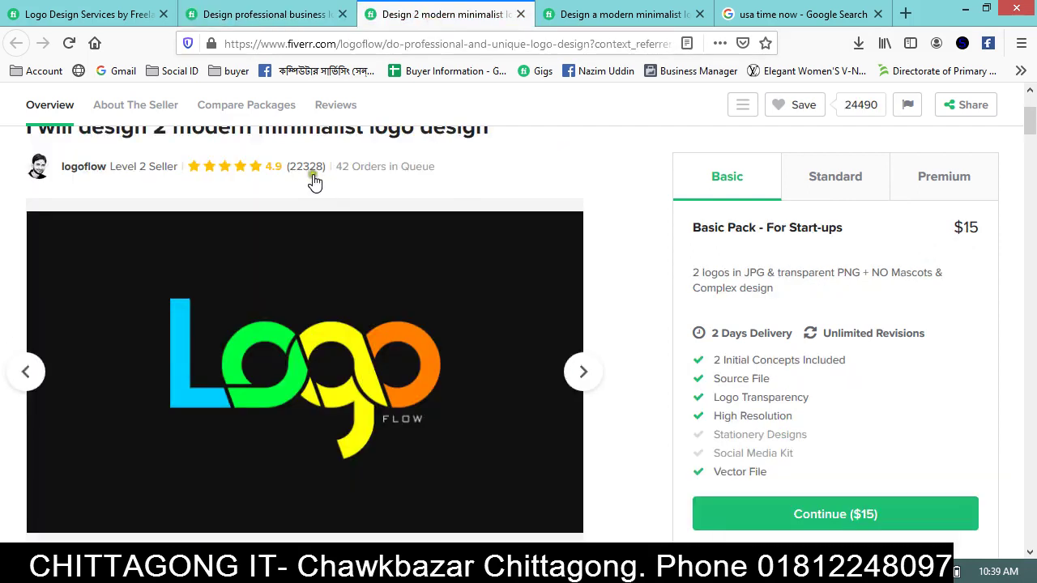
pyautogui.moveTo(980, 229); pyautogui.dragTo(918, 266)
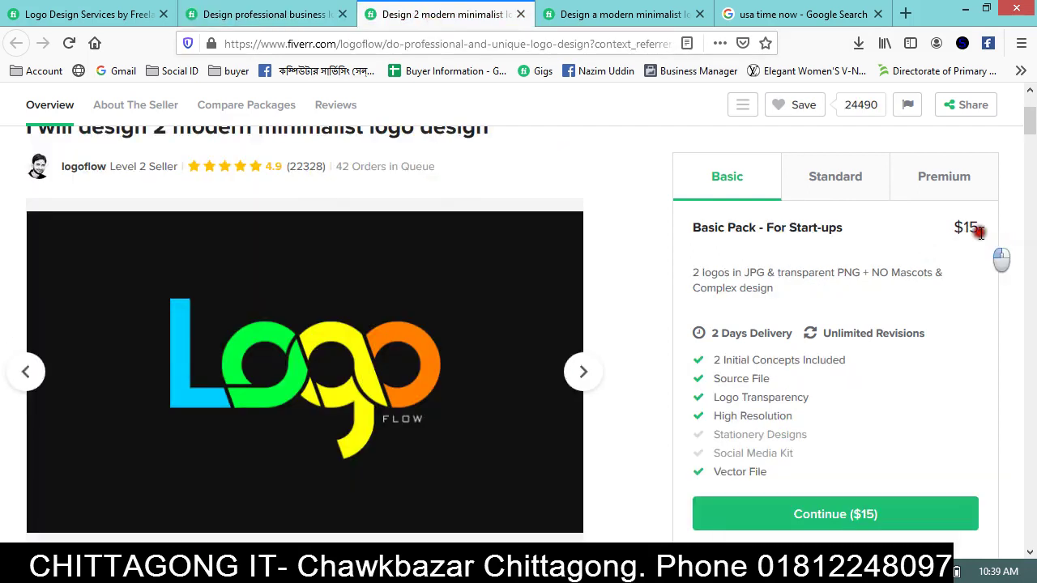
pyautogui.click(918, 265)
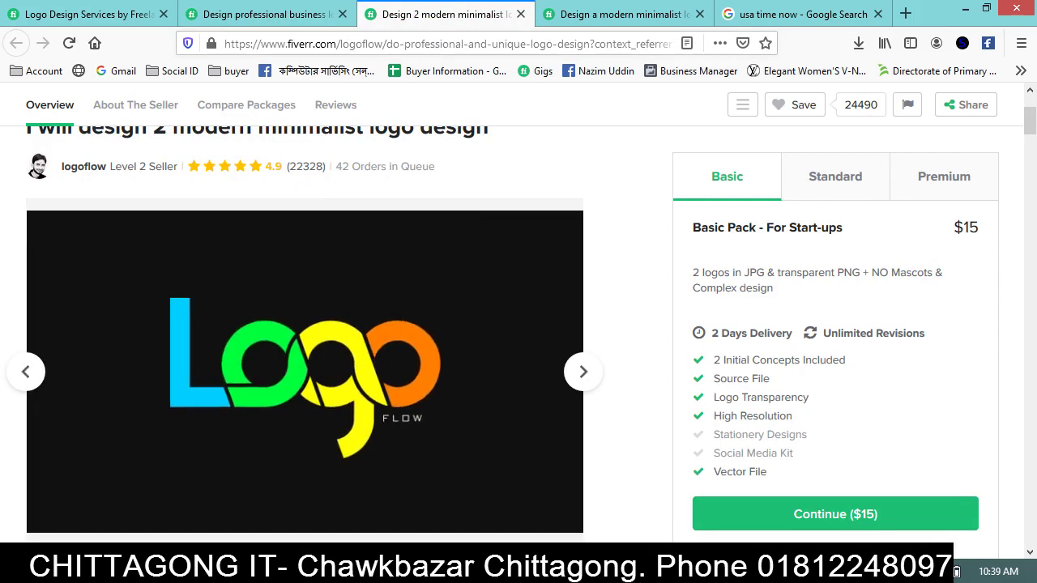
# In Calculator, multiply 15 by 22328 to get 334920.
pyautogui.press('XF86Calculator')
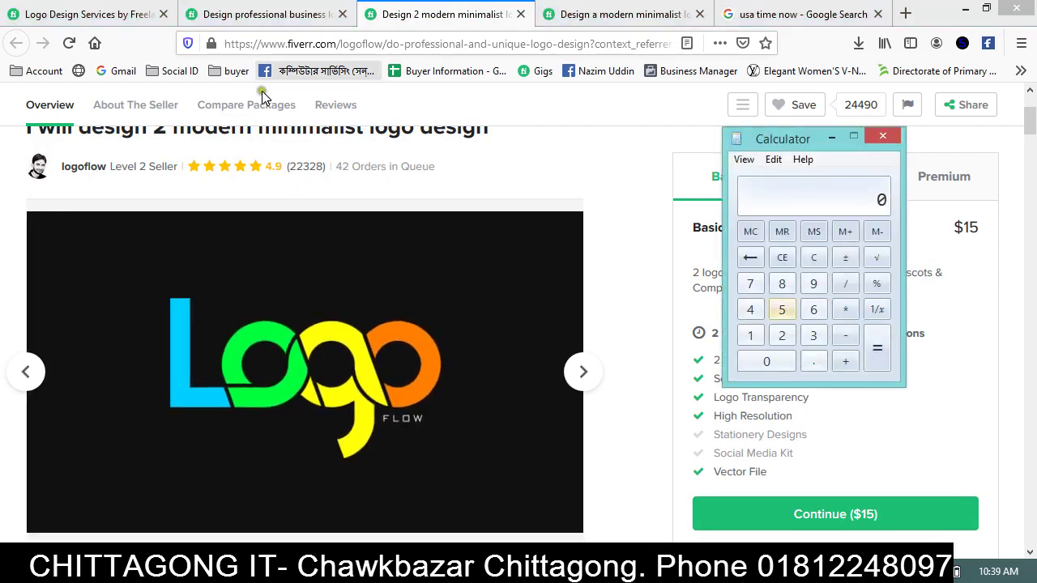
pyautogui.click(752, 335)
pyautogui.click(782, 310)
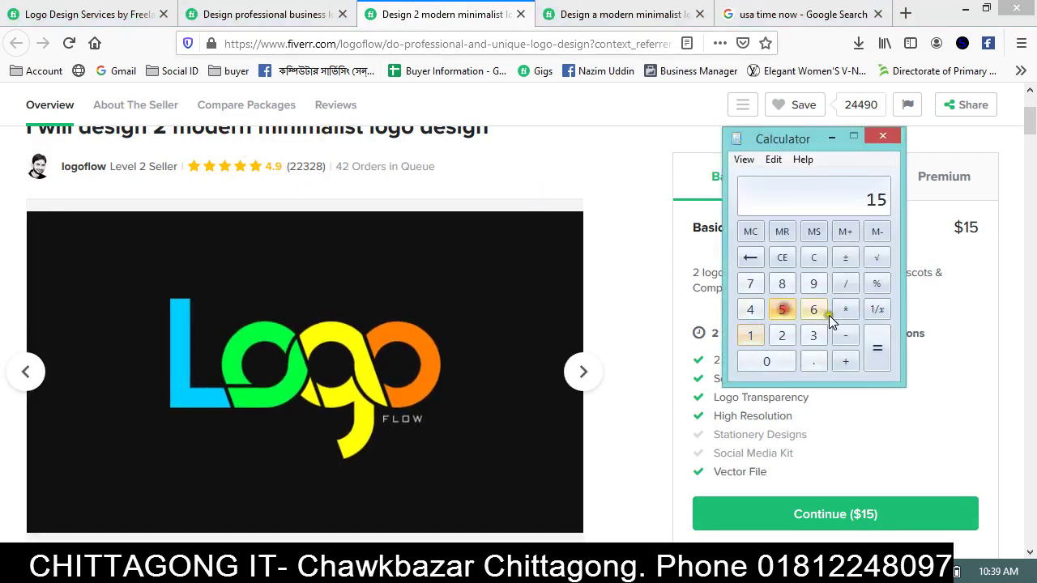
pyautogui.click(845, 309)
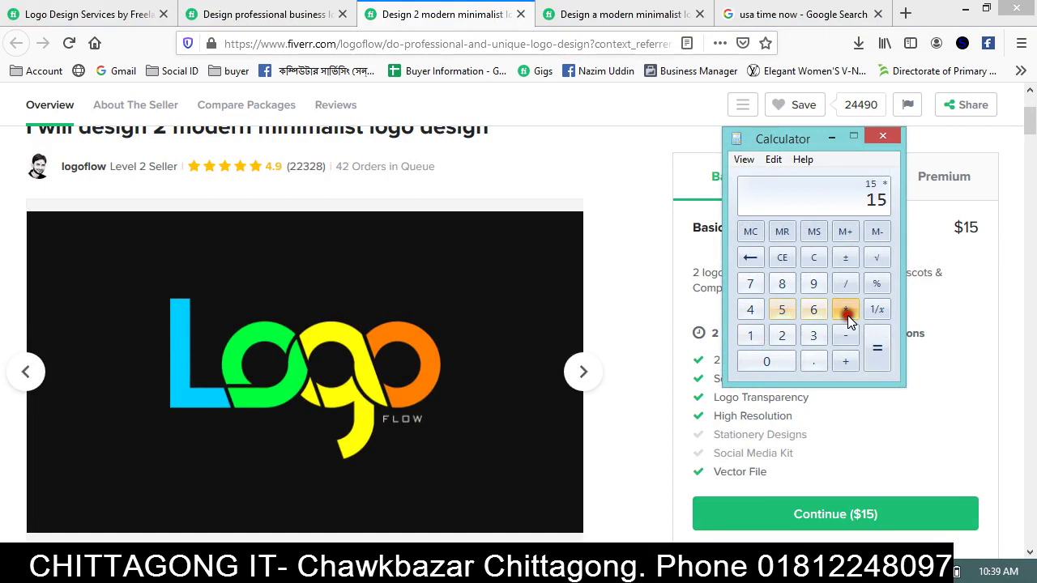
pyautogui.doubleClick(782, 335)
pyautogui.click(810, 339)
pyautogui.click(781, 335)
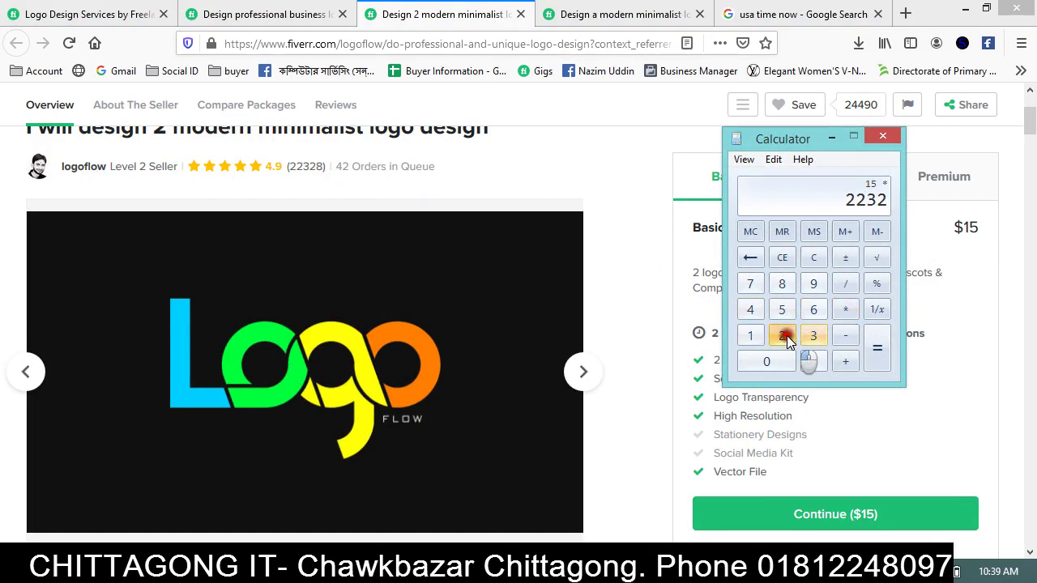
pyautogui.click(780, 286)
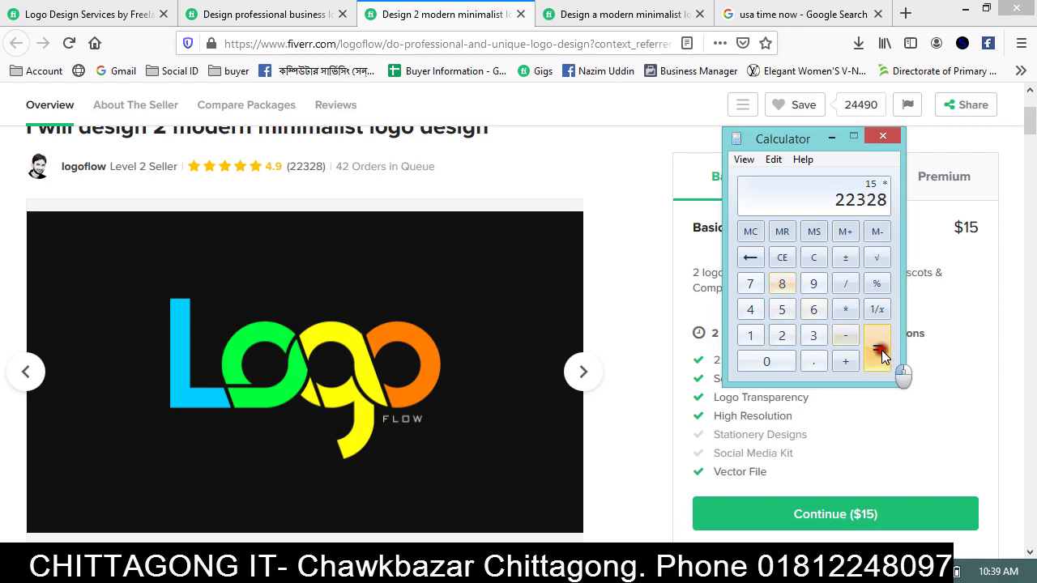
pyautogui.click(881, 350)
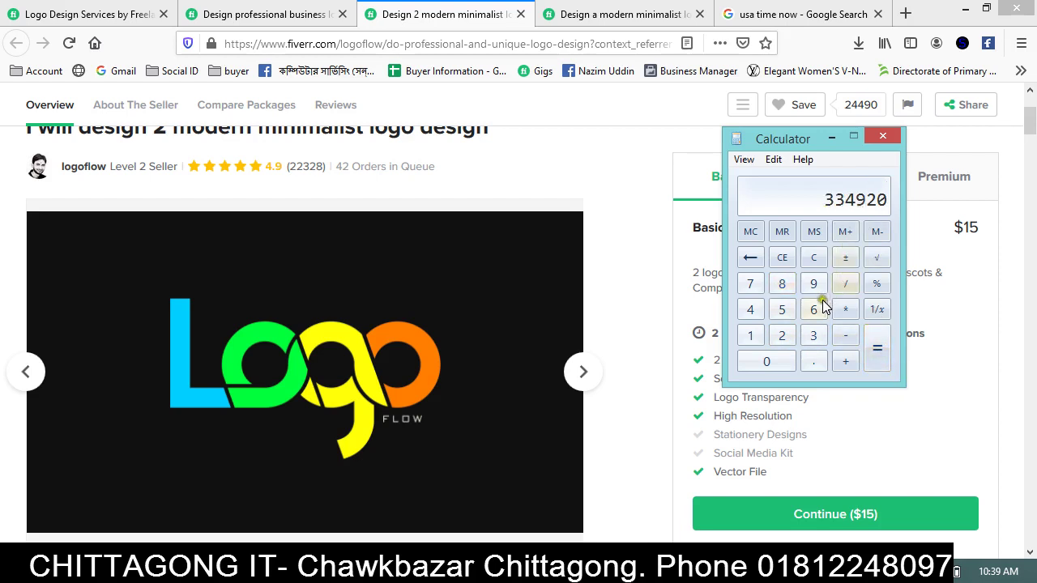
# Multiply 334920 by 84 for 28133280, then go back to the Fiverr gig in Firefox.
pyautogui.click(846, 309)
pyautogui.click(782, 284)
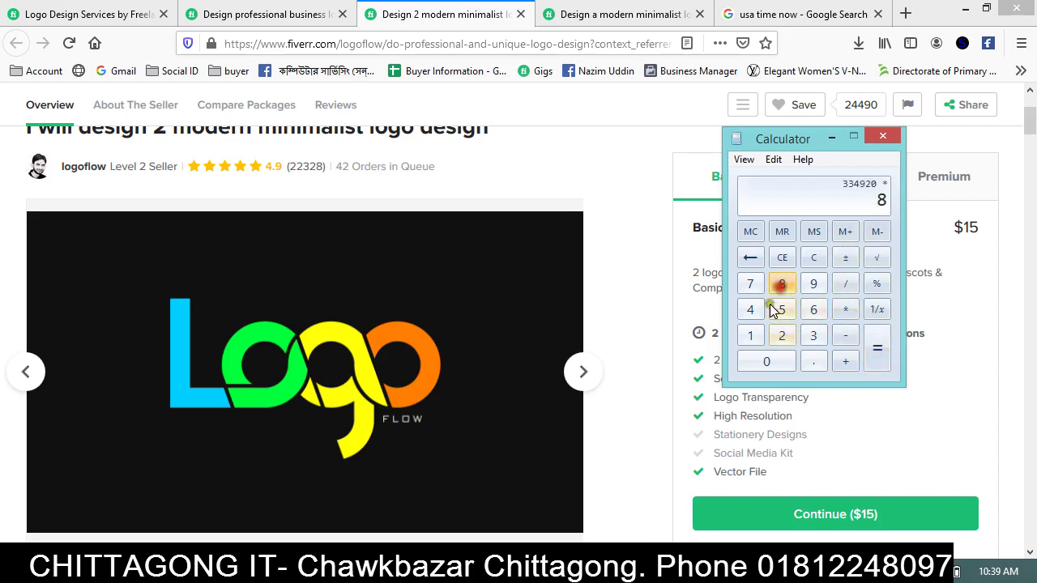
pyautogui.click(750, 310)
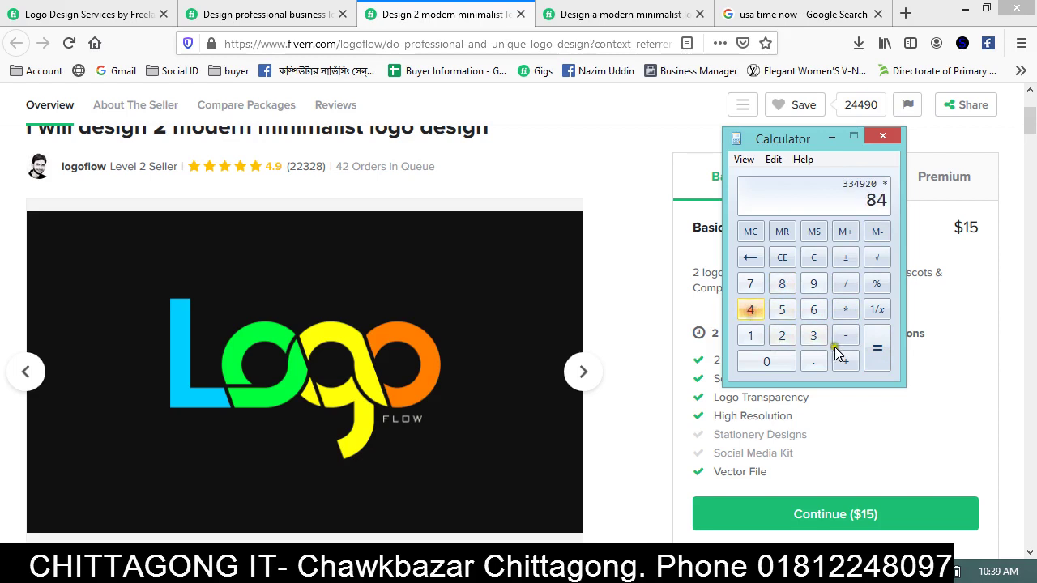
pyautogui.click(882, 352)
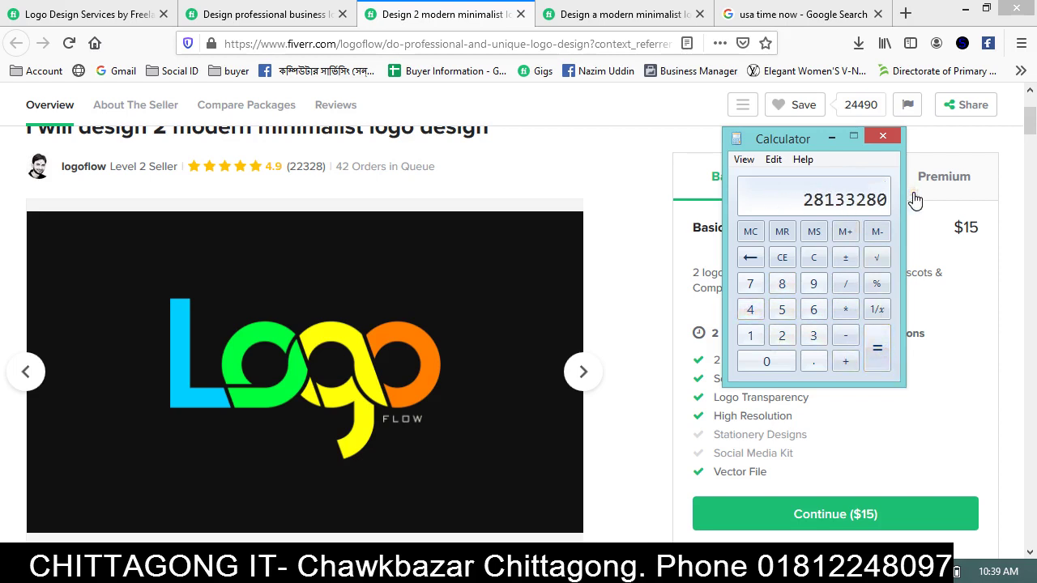
pyautogui.click(804, 198)
pyautogui.click(972, 247)
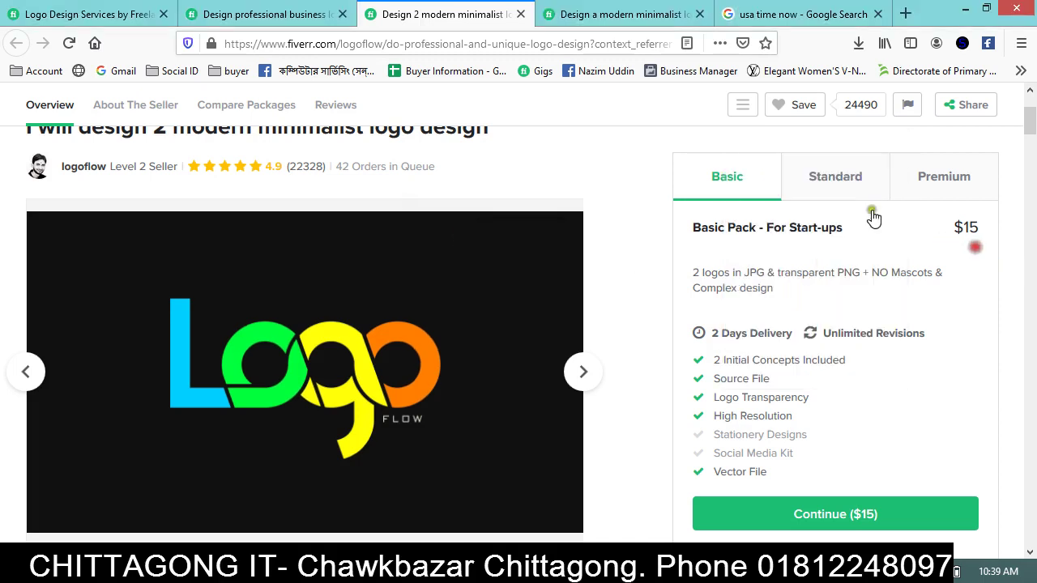
# Compare the gig's $55 Standard package with the $155 Premium Platinum package.
pyautogui.click(831, 187)
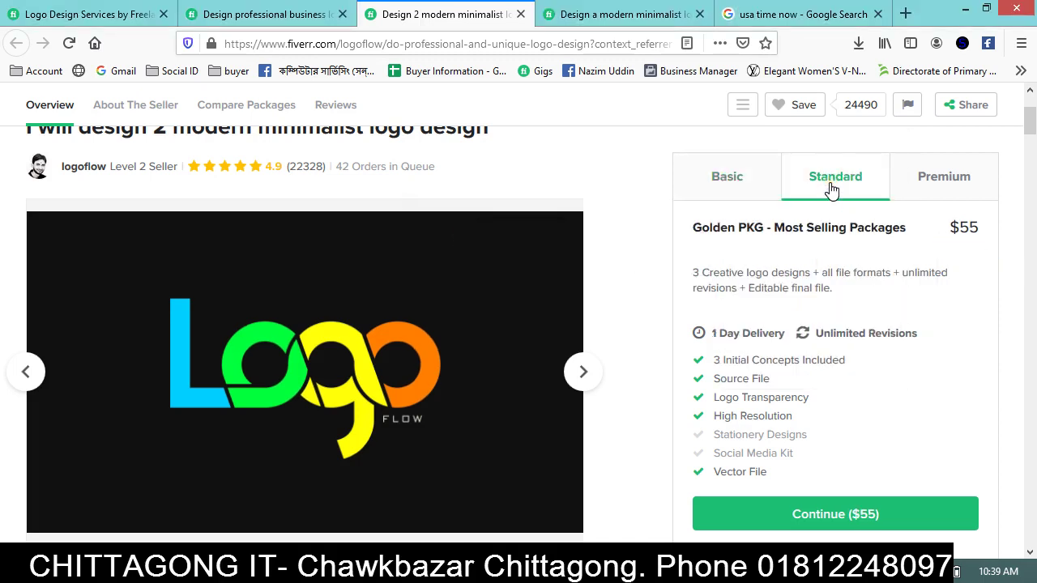
pyautogui.click(960, 193)
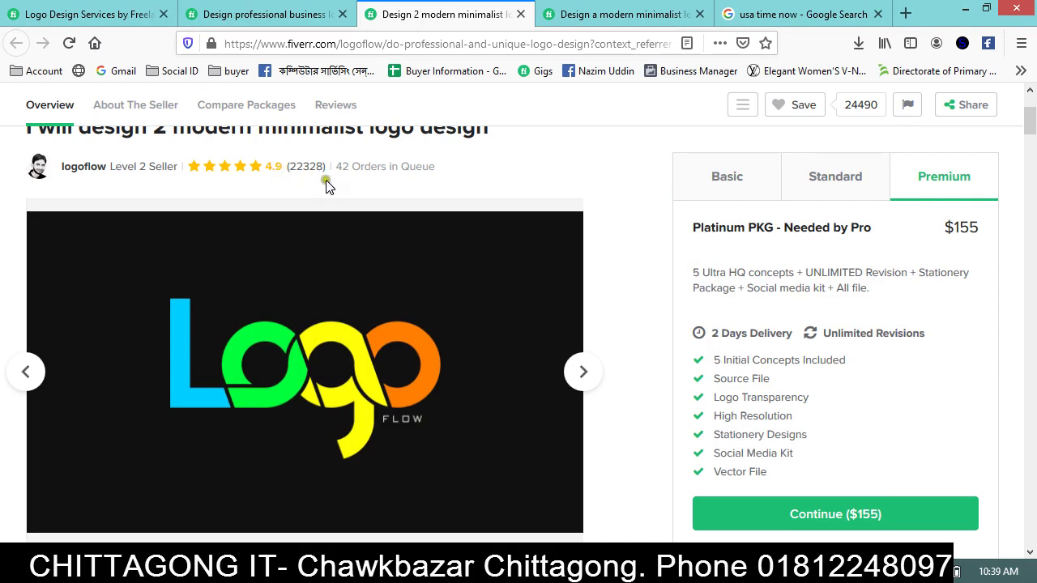
pyautogui.moveTo(305, 372)
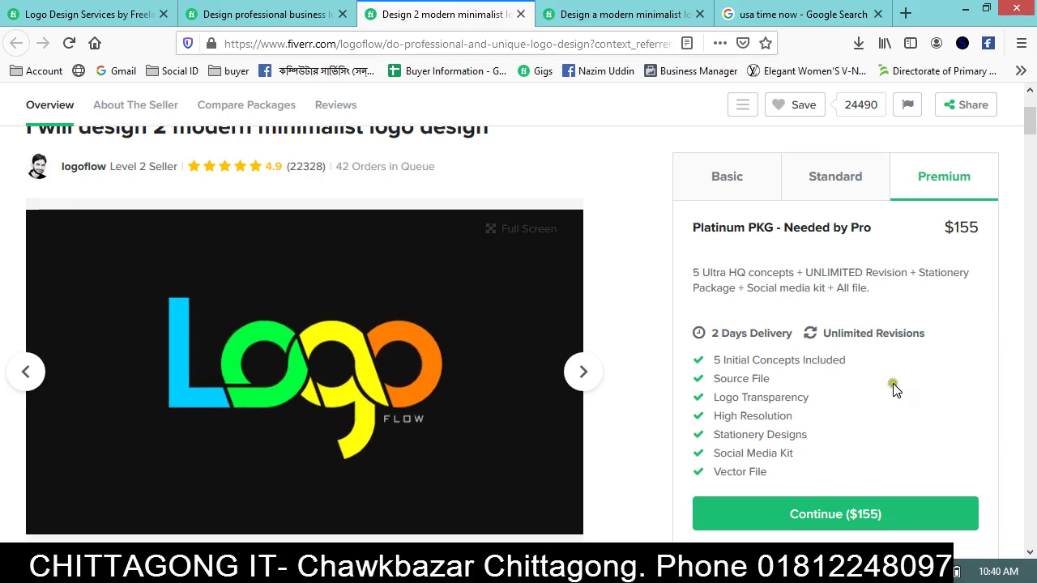
pyautogui.scroll(-1, 685, 412)
pyautogui.scroll(1, 686, 416)
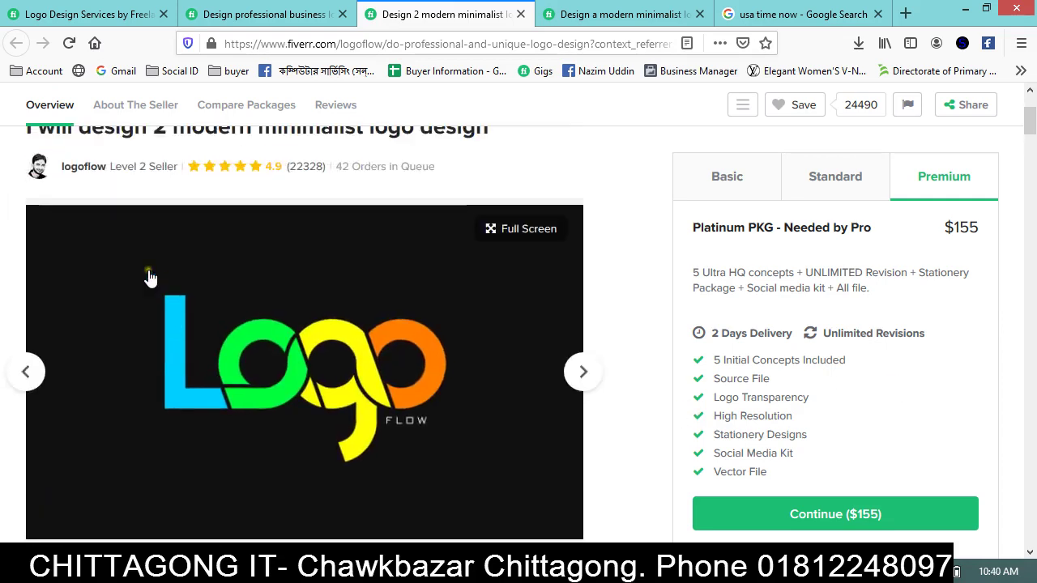
# Open the About The Seller section and highlight the join date and response details.
pyautogui.click(83, 168)
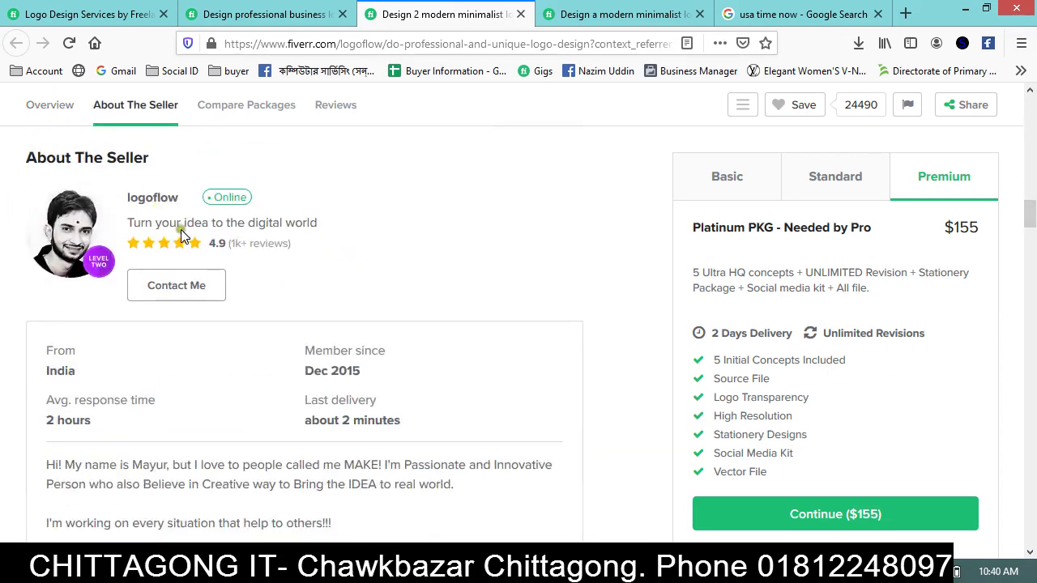
pyautogui.moveTo(354, 387); pyautogui.dragTo(284, 370)
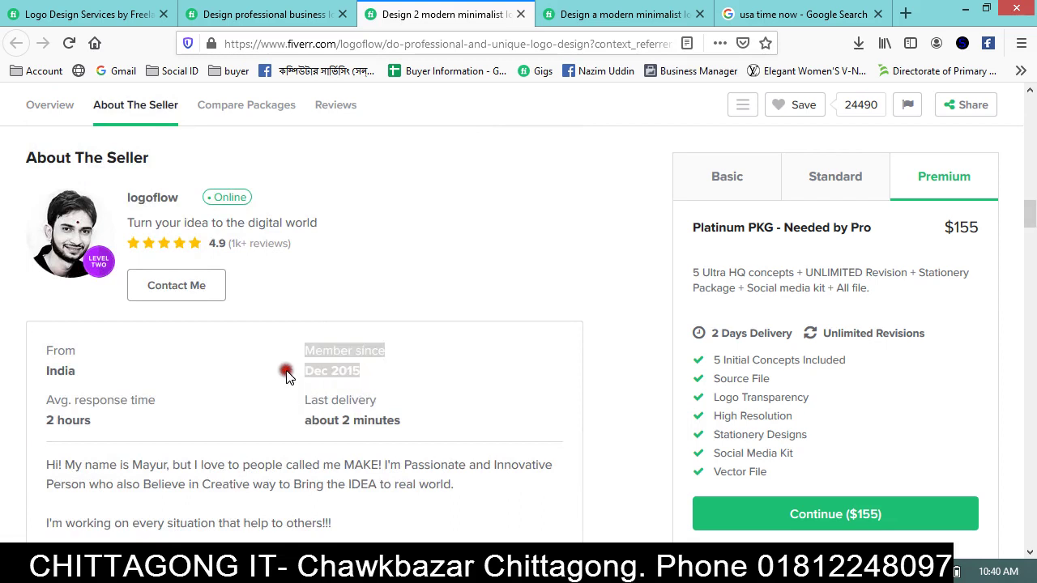
pyautogui.click(361, 375)
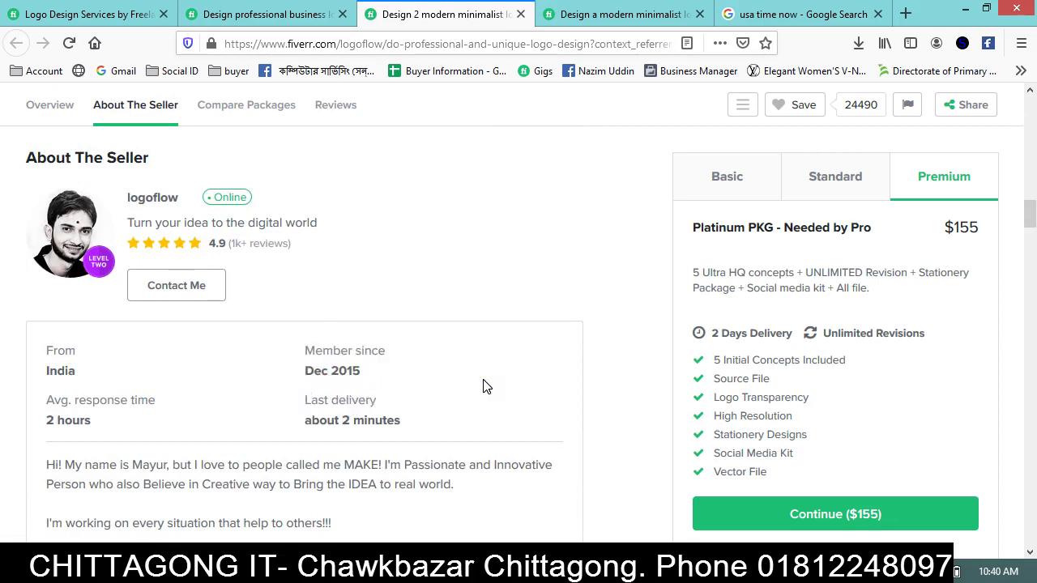
pyautogui.moveTo(389, 389)
pyautogui.mouseDown()
pyautogui.moveTo(302, 380)
pyautogui.moveTo(338, 371)
pyautogui.mouseUp()
pyautogui.click(302, 380)
pyautogui.click(349, 370)
# Highlight the 'Member since Dec 2015' text again, ending on the join year.
pyautogui.moveTo(354, 370); pyautogui.dragTo(276, 360)
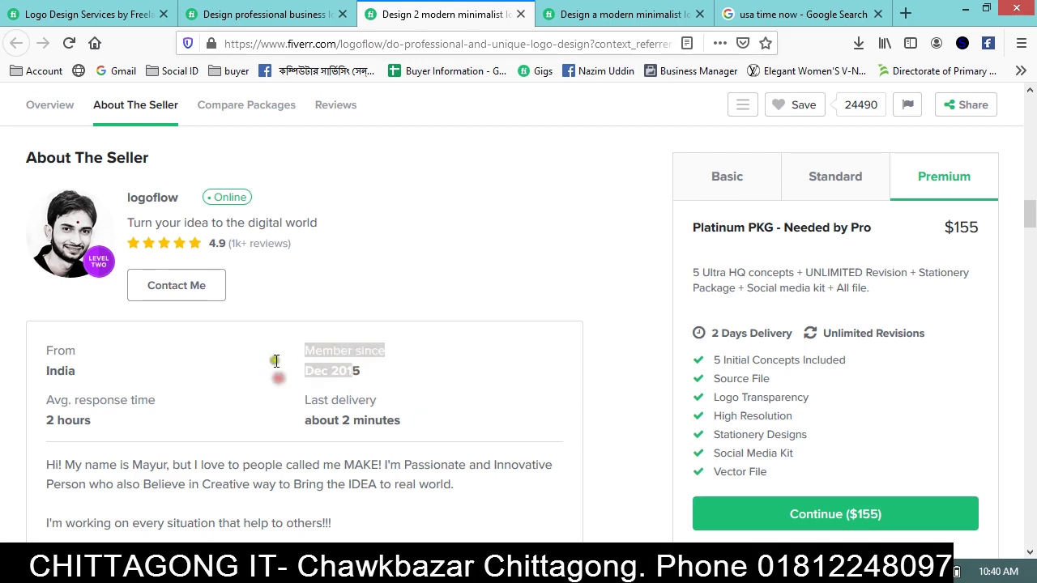
pyautogui.click(320, 367)
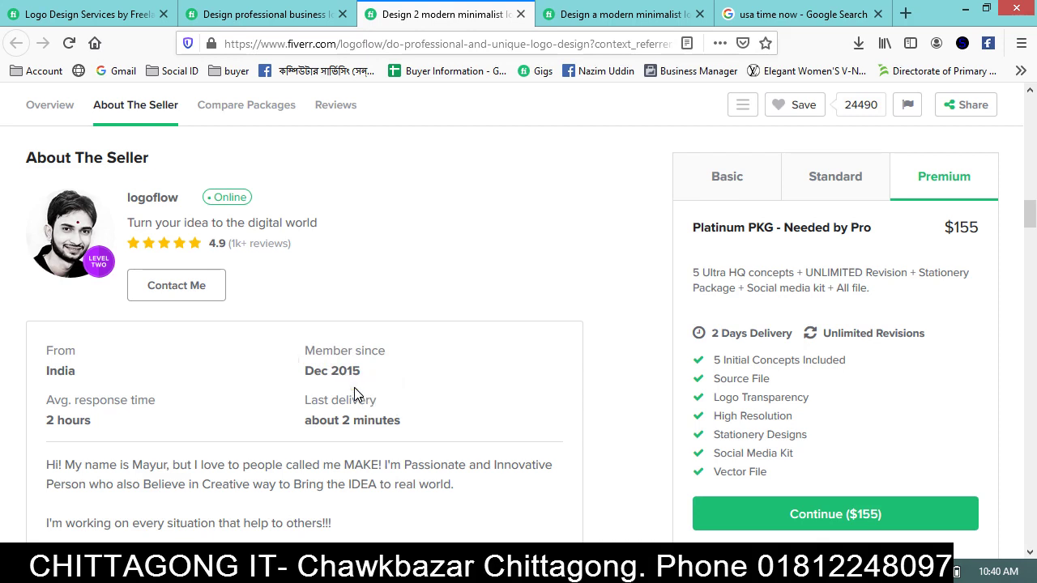
pyautogui.moveTo(354, 388); pyautogui.dragTo(315, 389)
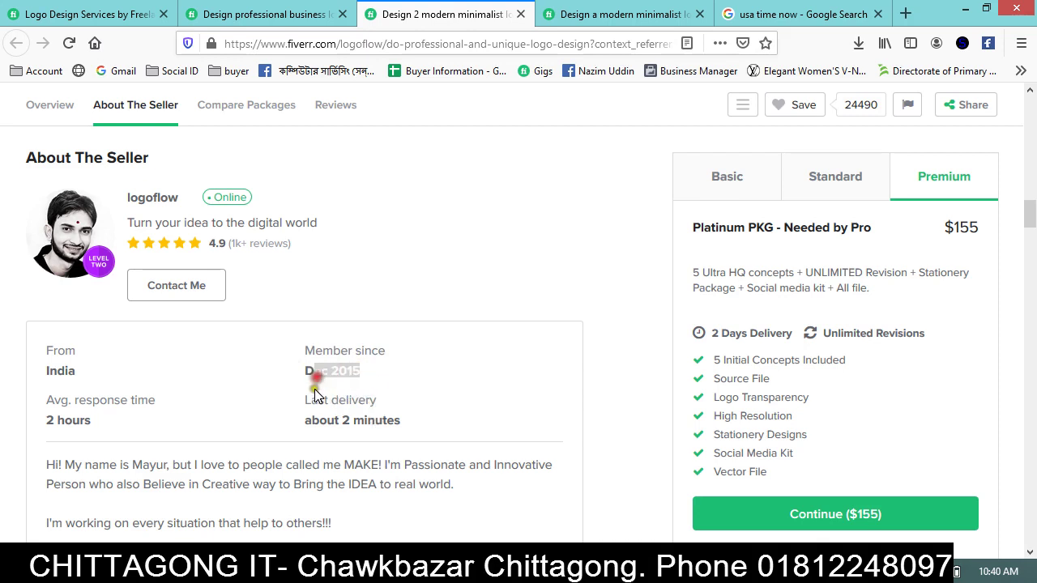
pyautogui.click(315, 395)
pyautogui.moveTo(380, 381); pyautogui.dragTo(275, 378)
pyautogui.click(352, 370)
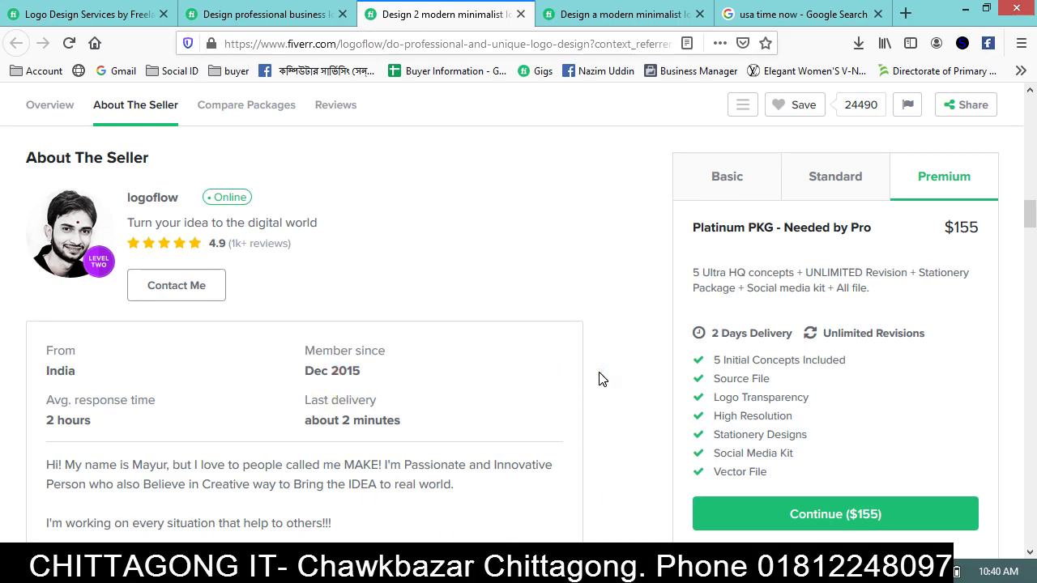
pyautogui.moveTo(322, 372); pyautogui.dragTo(349, 372)
# Bring Calculator with the 28133280 total back and place it beside the seller's details.
pyautogui.hotkey('alt', 'Tab')
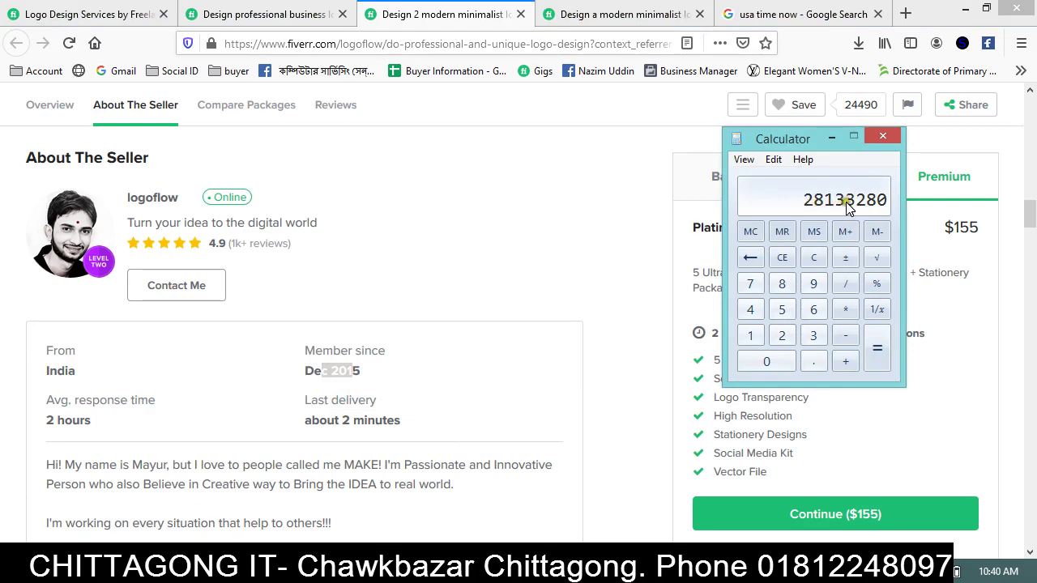
pyautogui.moveTo(820, 129); pyautogui.dragTo(503, 188)
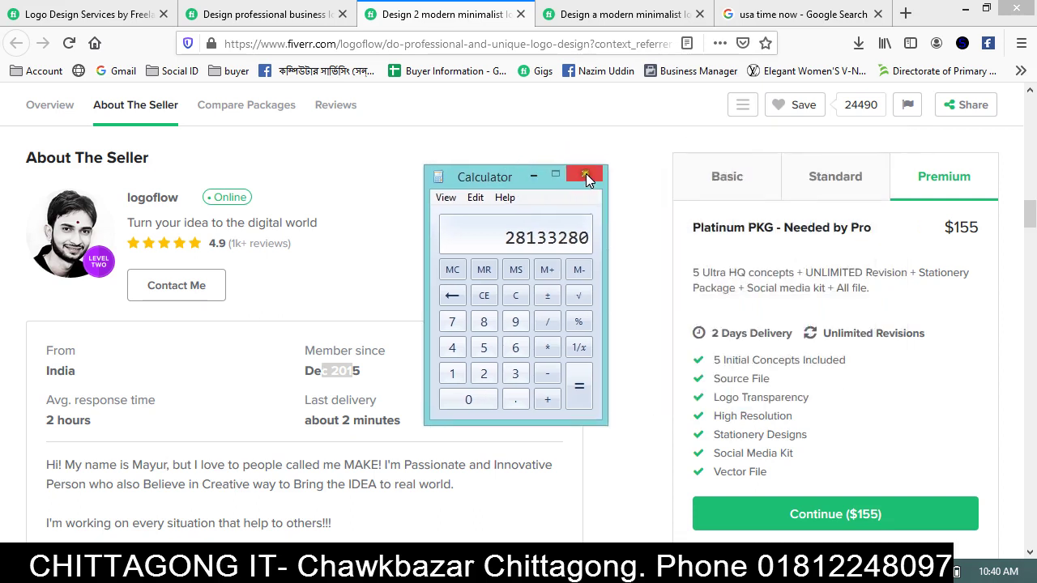
# Close the calculator, scroll the gig page and highlight the 22,328 review count.
pyautogui.click(585, 174)
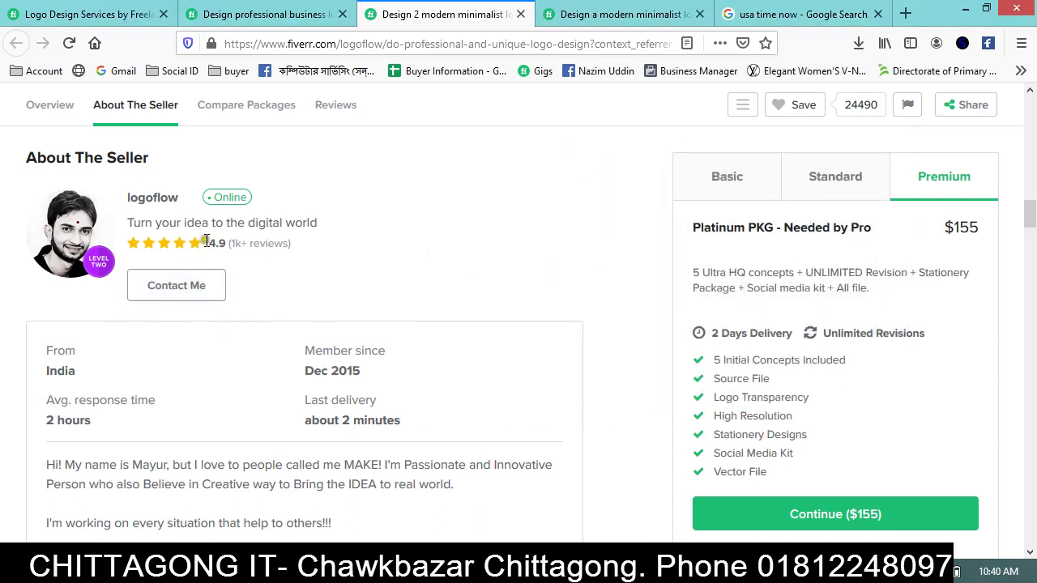
pyautogui.scroll(-3, 280, 269)
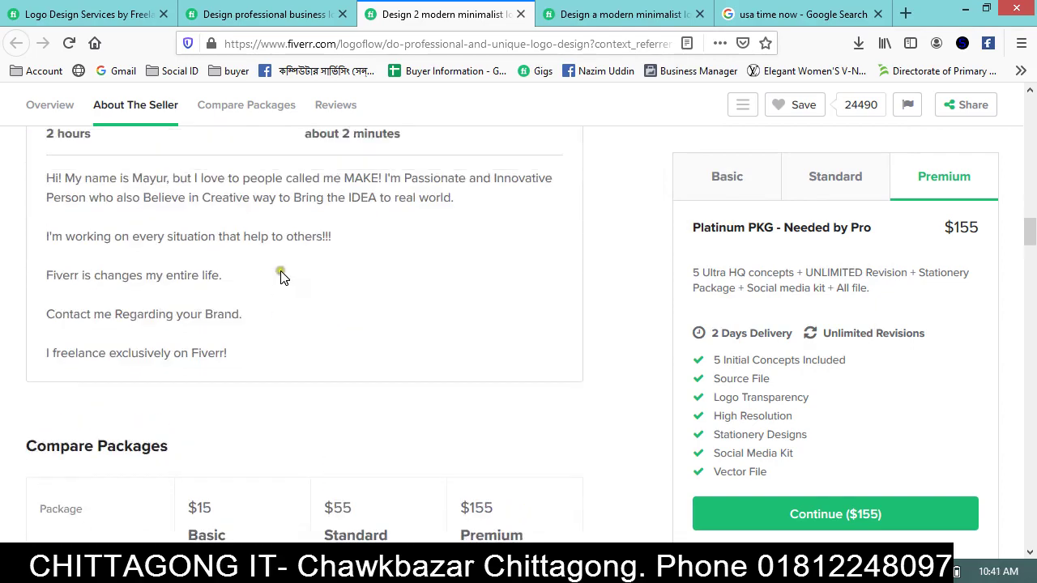
pyautogui.scroll(3, 280, 271)
pyautogui.scroll(-5, 324, 381)
pyautogui.scroll(-5, 380, 471)
pyautogui.scroll(-3, 359, 400)
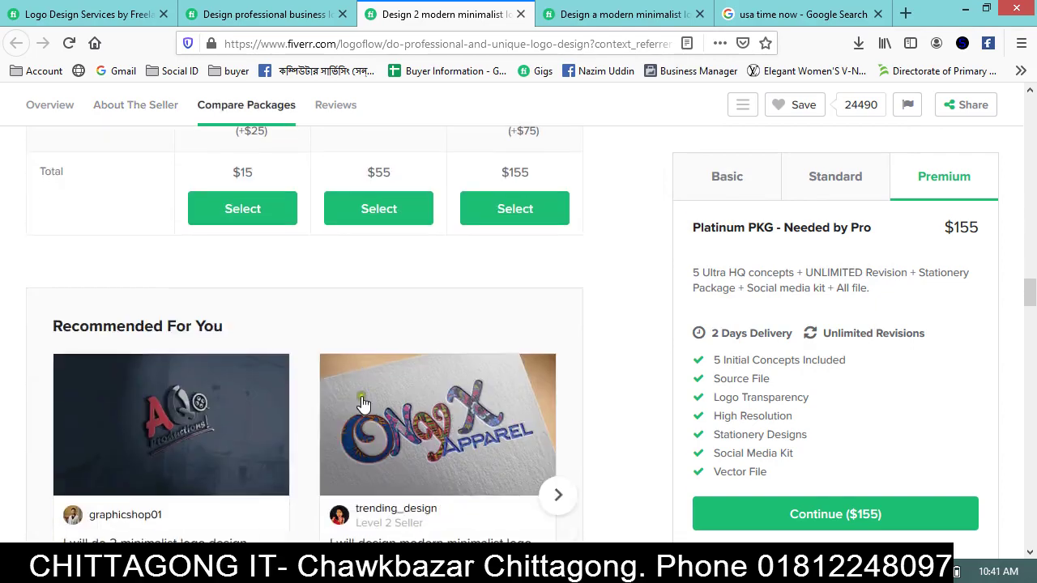
pyautogui.scroll(-3, 359, 400)
pyautogui.scroll(-4, 362, 402)
pyautogui.scroll(-5, 361, 404)
pyautogui.scroll(3, 359, 405)
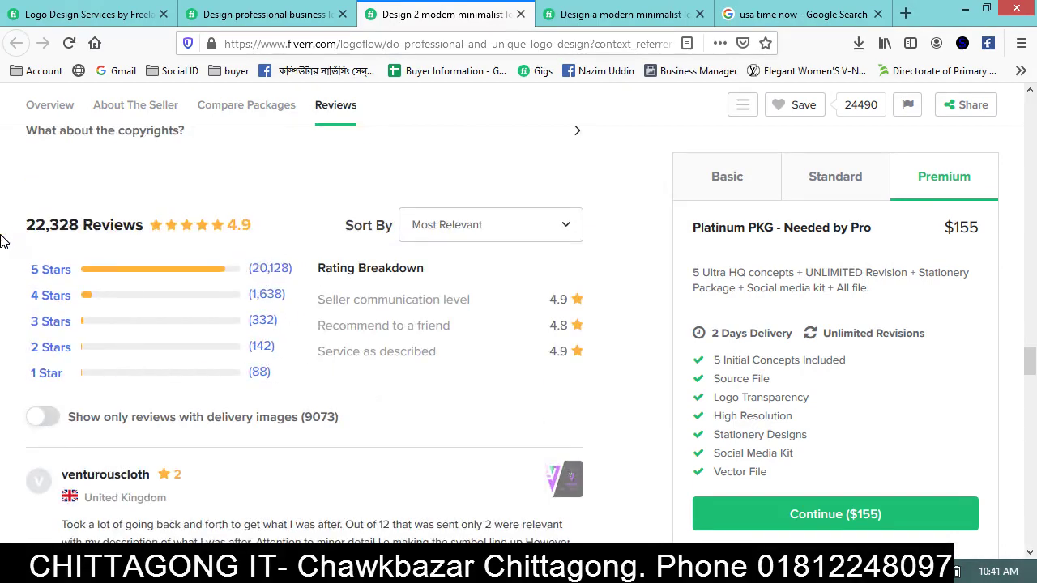
pyautogui.moveTo(23, 233); pyautogui.dragTo(81, 233)
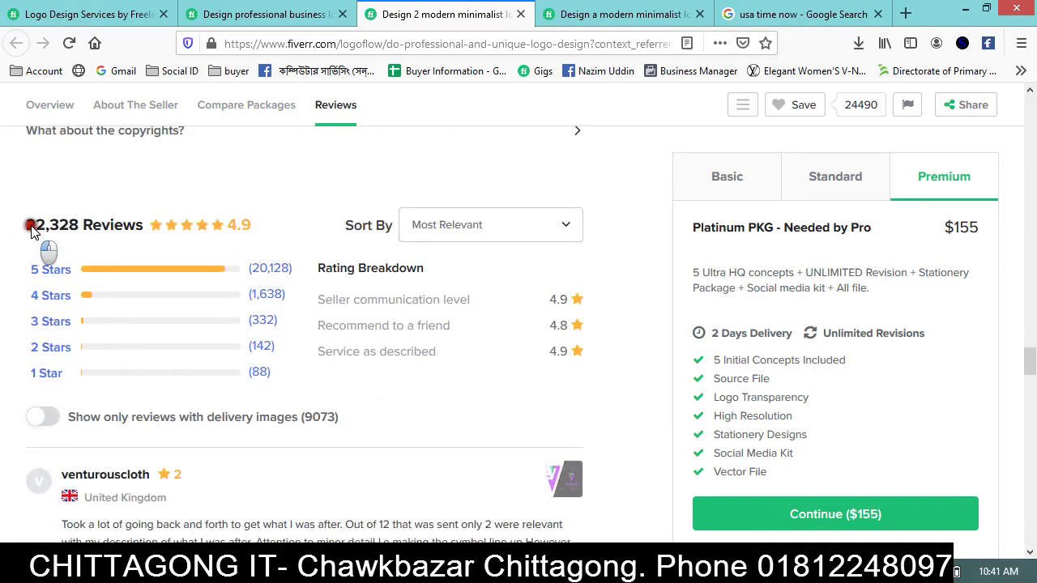
pyautogui.click(79, 231)
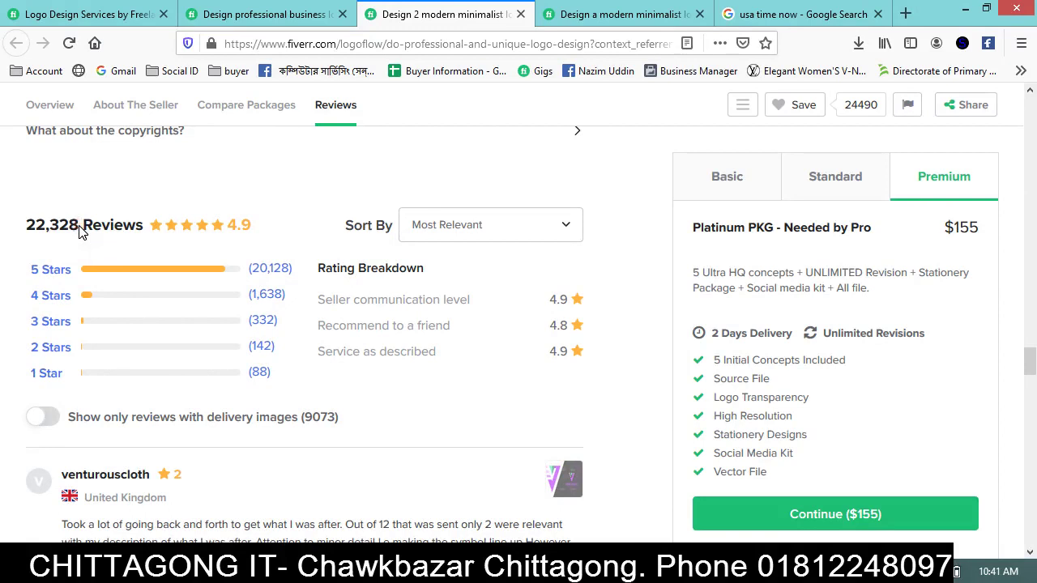
pyautogui.moveTo(79, 231); pyautogui.dragTo(29, 233)
pyautogui.click(56, 229)
# Scroll back up to About The Seller and open the logoflow seller's profile.
pyautogui.scroll(5, 442, 364)
pyautogui.scroll(5, 442, 364)
pyautogui.scroll(5, 442, 364)
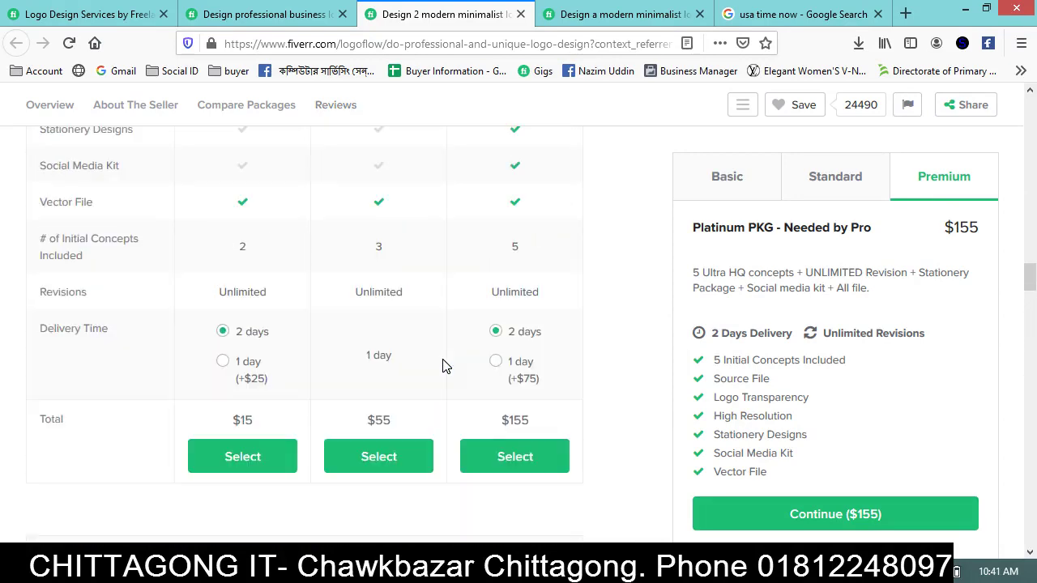
pyautogui.scroll(5, 442, 366)
pyautogui.scroll(4, 442, 366)
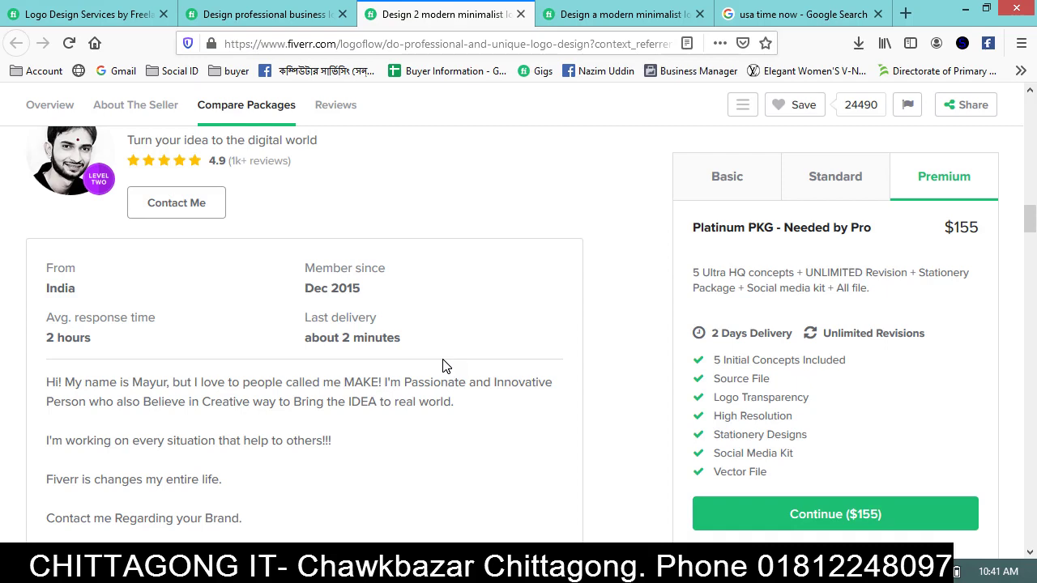
pyautogui.scroll(5, 443, 366)
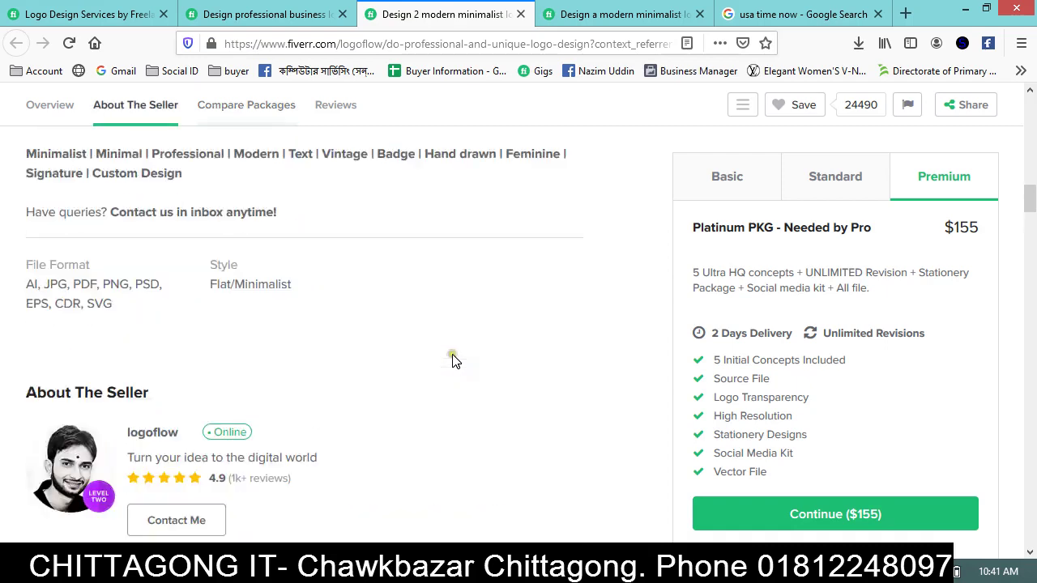
pyautogui.scroll(4, 453, 359)
pyautogui.scroll(4, 459, 363)
pyautogui.scroll(5, 470, 381)
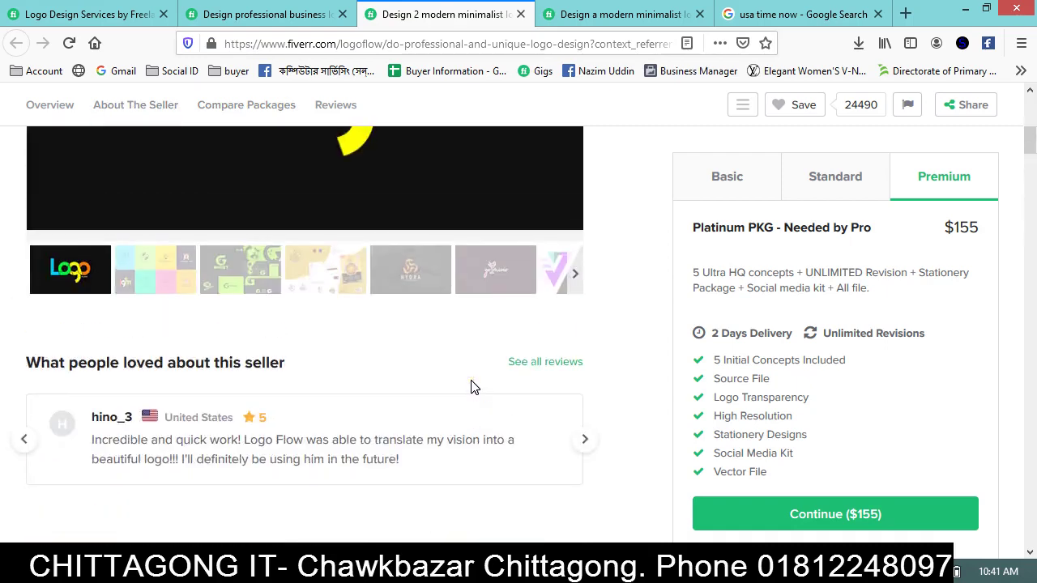
pyautogui.scroll(5, 470, 387)
pyautogui.scroll(-5, 437, 405)
pyautogui.scroll(-5, 403, 427)
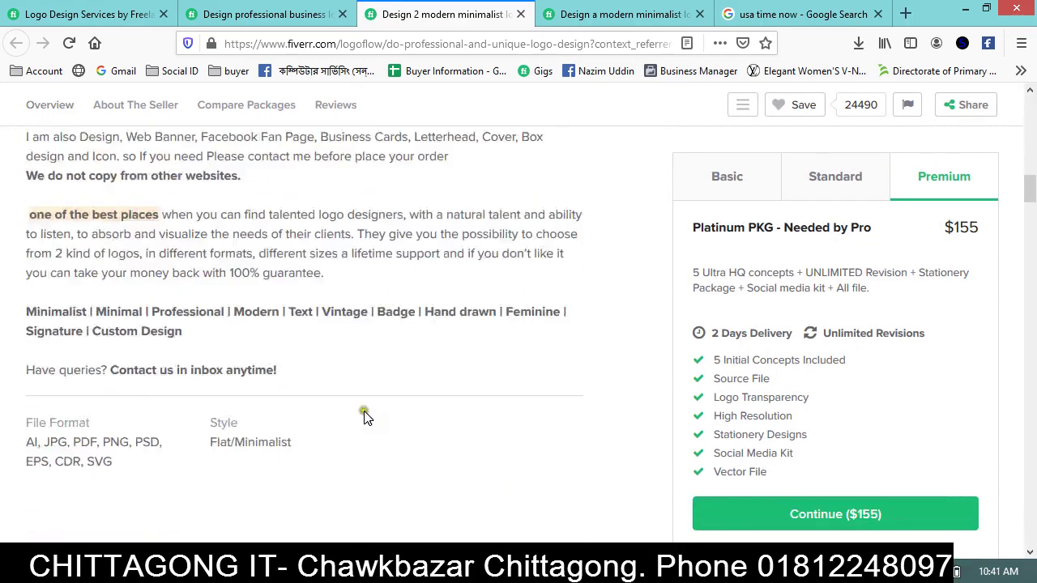
pyautogui.scroll(-5, 364, 416)
pyautogui.scroll(2, 335, 403)
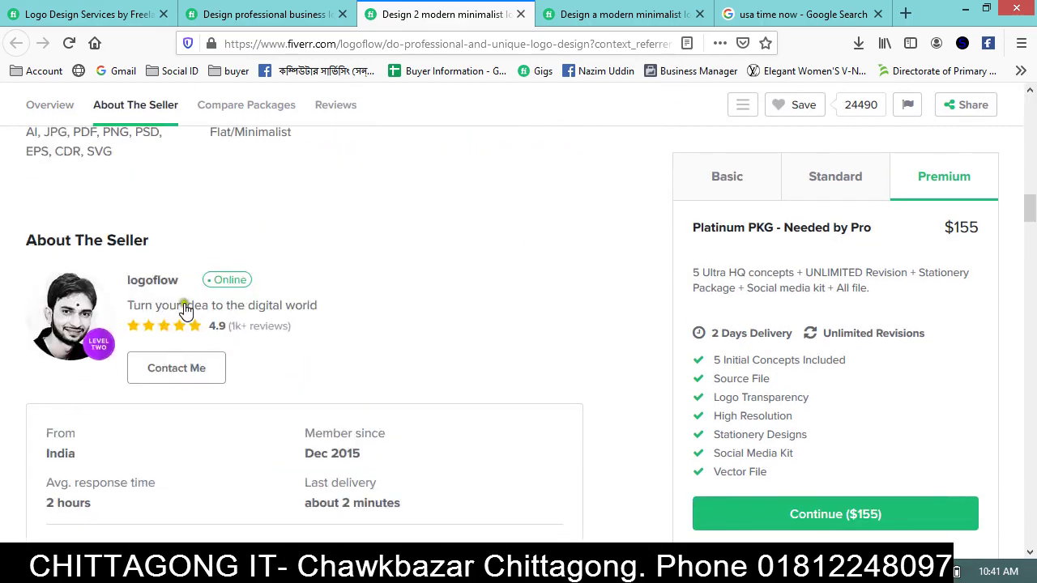
pyautogui.click(148, 281)
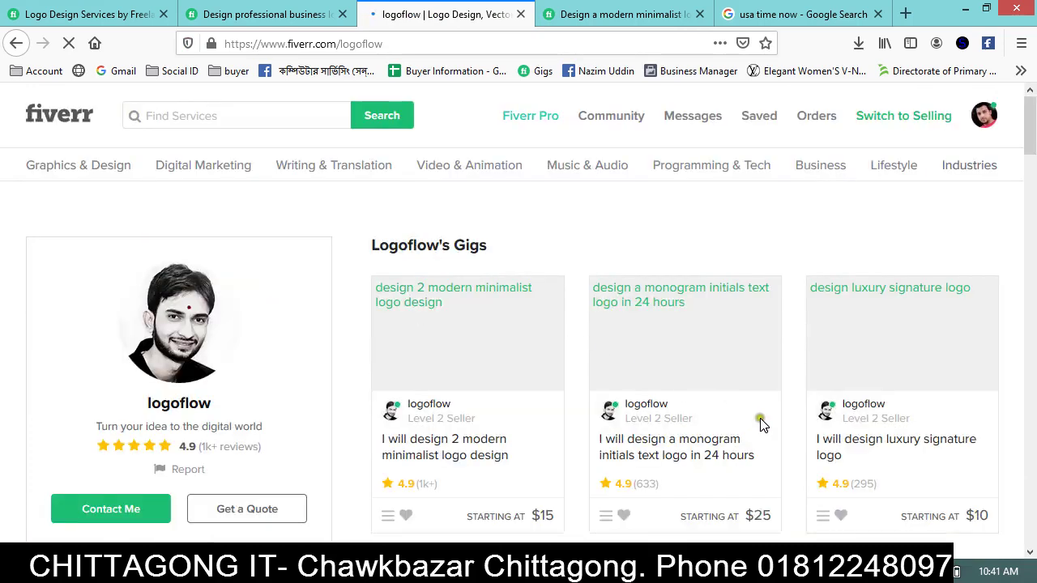
# Browse the seller profile's gig cards and highlight the seller's review count.
pyautogui.scroll(-2, 857, 490)
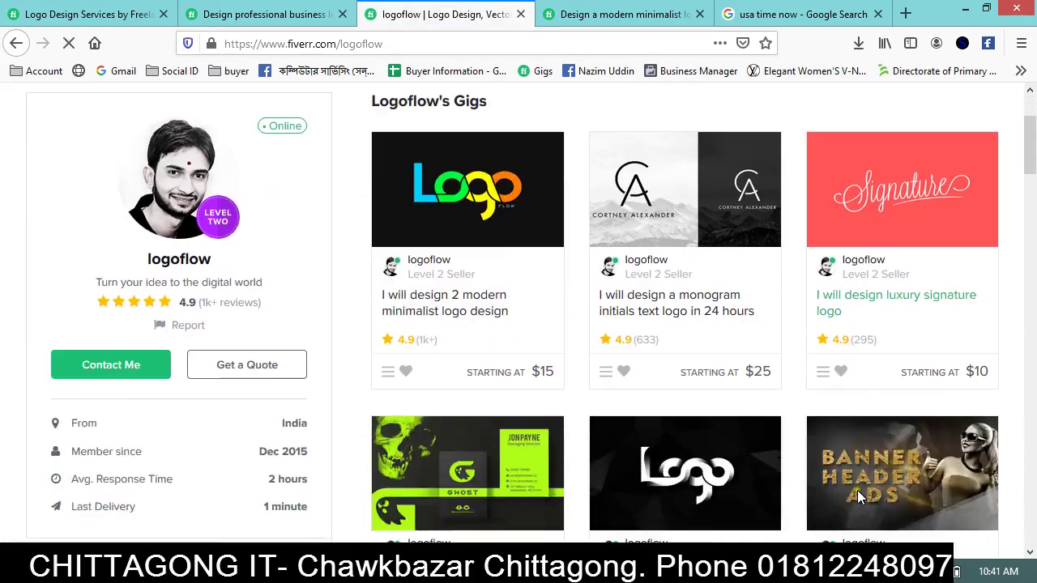
pyautogui.scroll(-2, 857, 490)
pyautogui.scroll(-2, 857, 490)
pyautogui.scroll(-1, 940, 522)
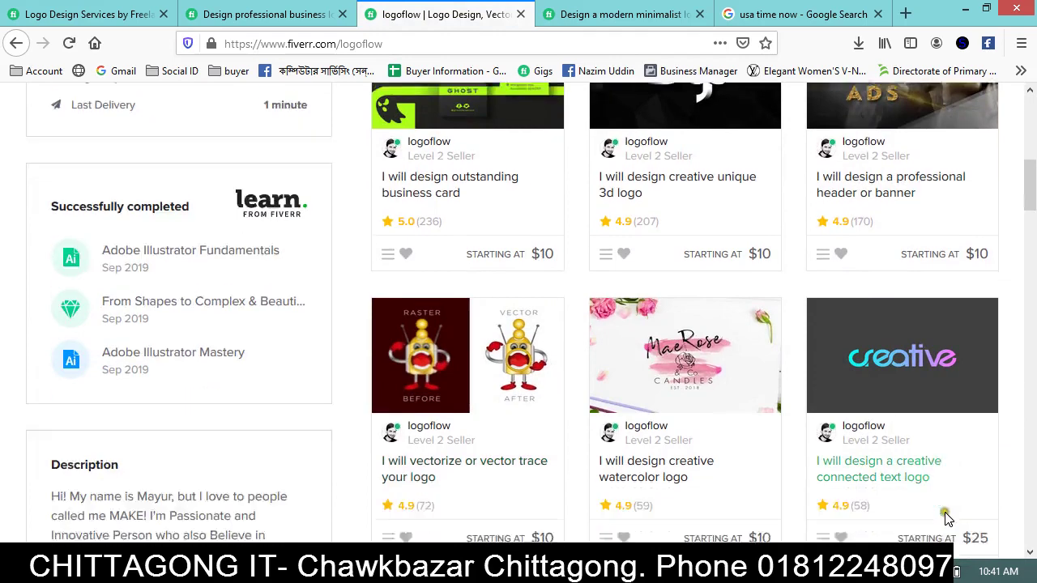
pyautogui.scroll(-4, 956, 514)
pyautogui.scroll(-2, 810, 486)
pyautogui.scroll(-1, 660, 459)
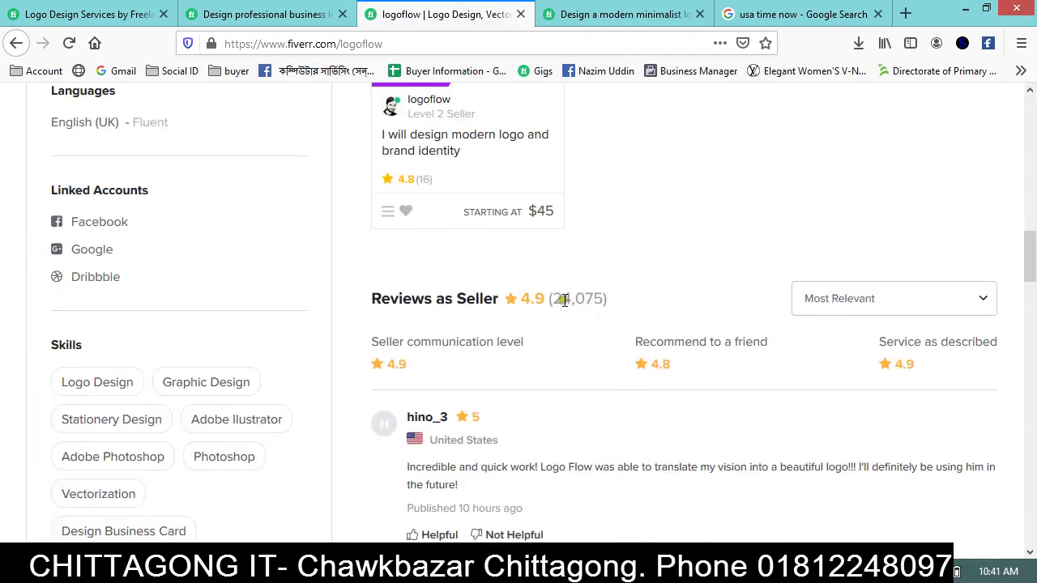
pyautogui.moveTo(550, 298); pyautogui.dragTo(606, 300)
pyautogui.click(604, 302)
pyautogui.scroll(5, 697, 345)
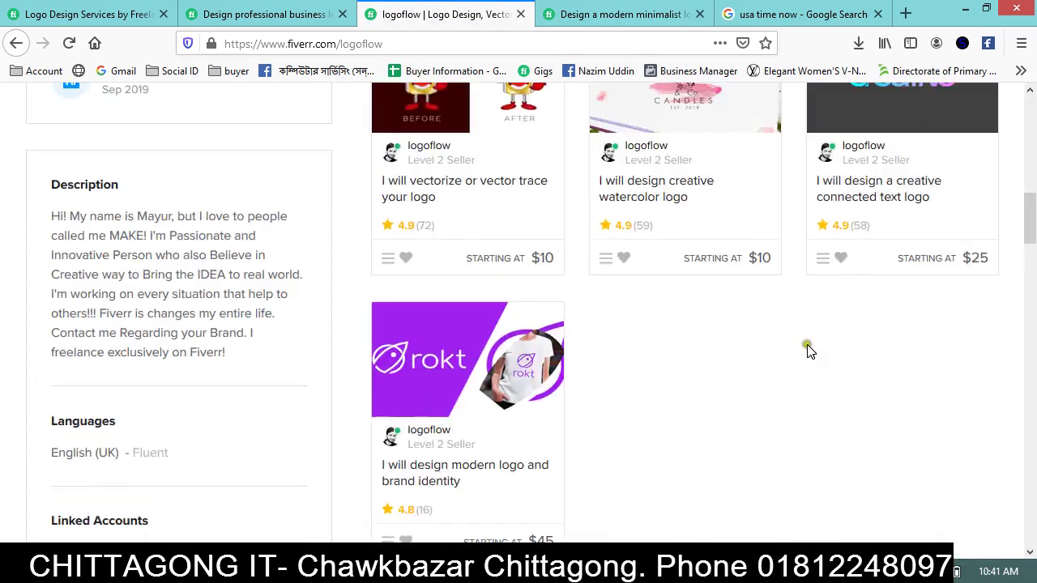
pyautogui.scroll(4, 778, 294)
pyautogui.scroll(2, 721, 297)
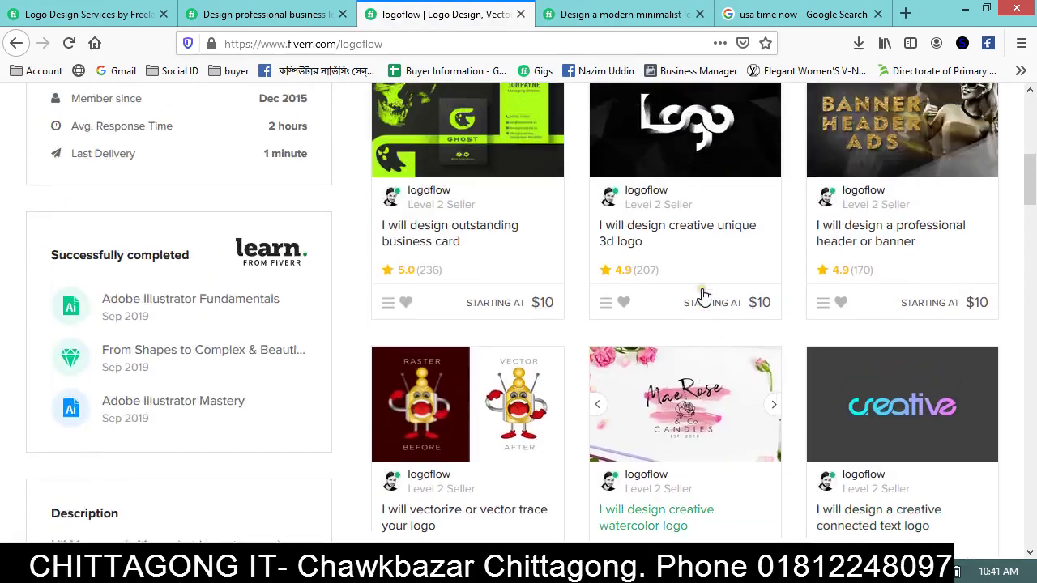
pyautogui.scroll(4, 697, 300)
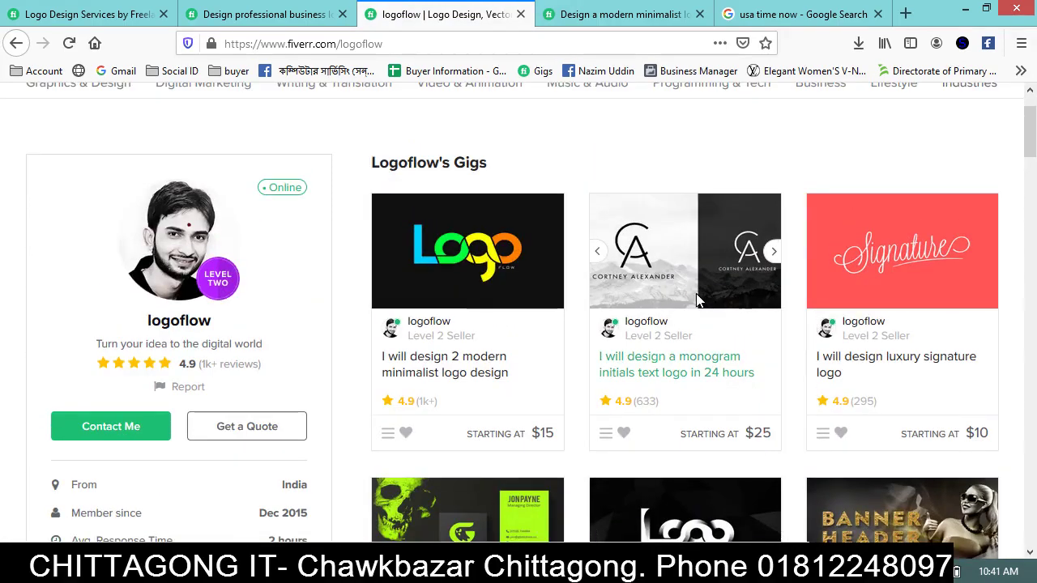
# Highlight the seller's completed Illustrator courses, then minimize the profile window.
pyautogui.click(788, 459)
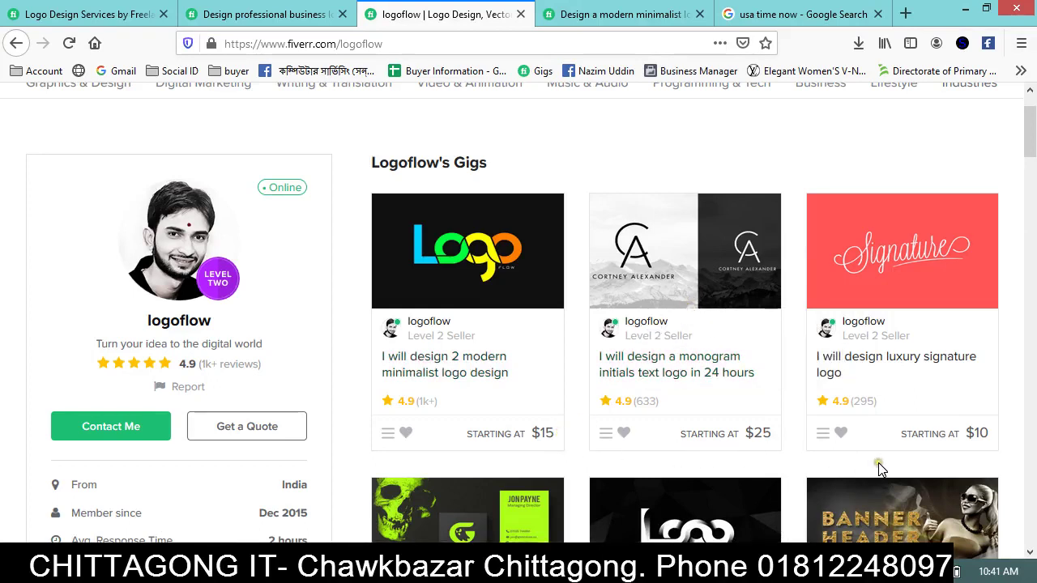
pyautogui.scroll(-2, 878, 462)
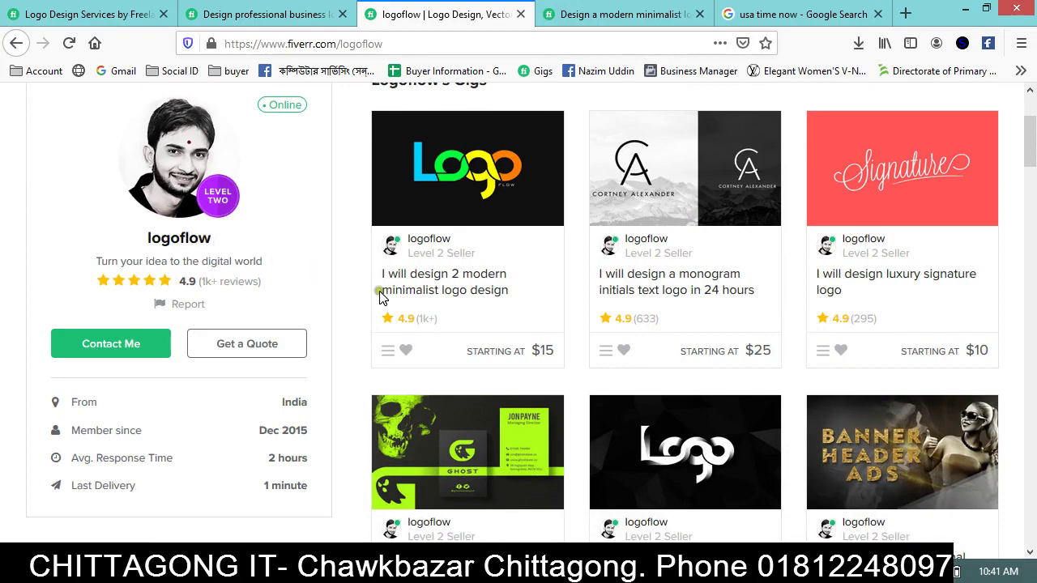
pyautogui.scroll(-5, 658, 428)
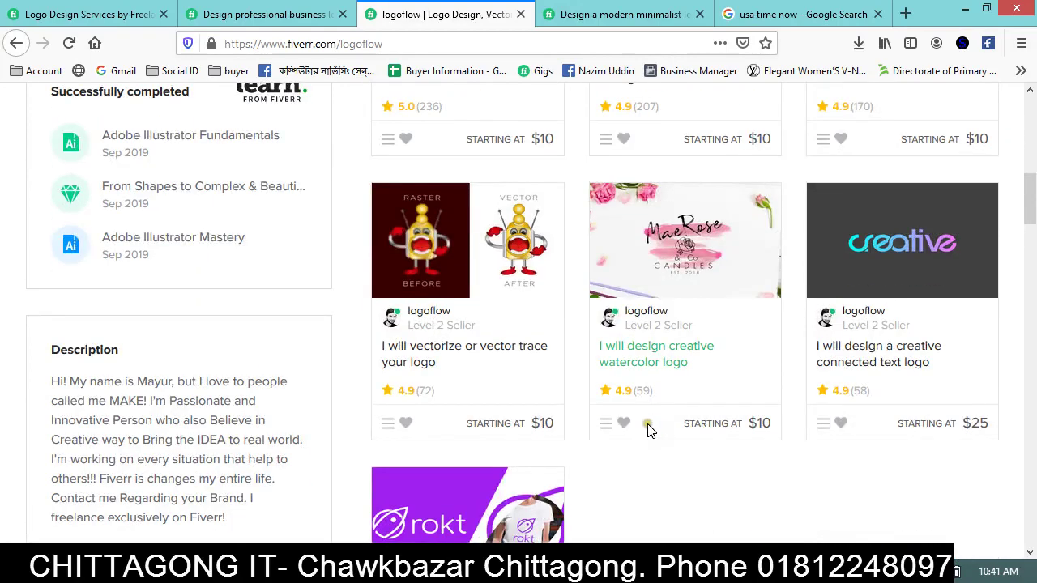
pyautogui.scroll(3, 648, 428)
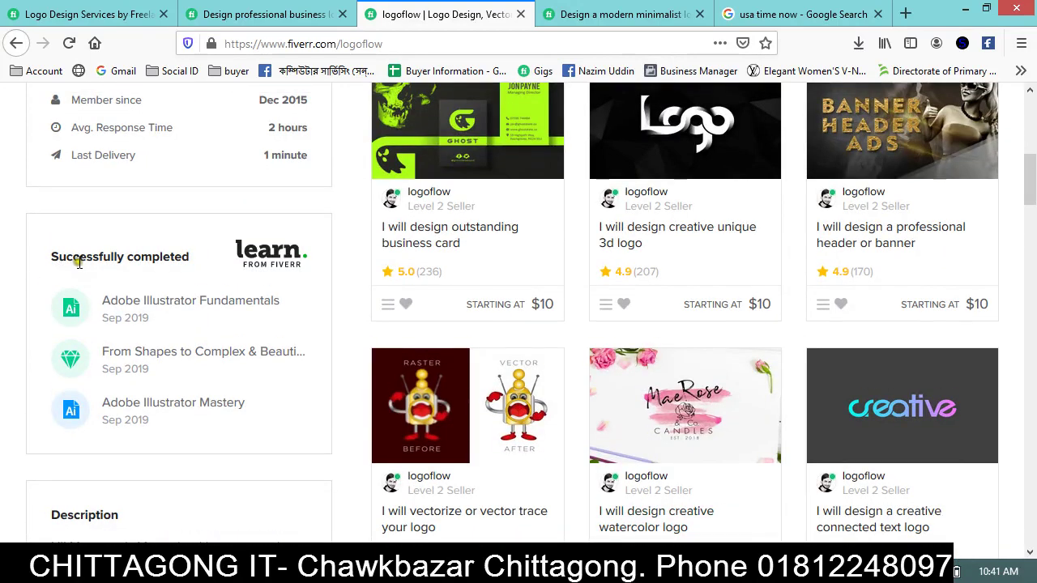
pyautogui.moveTo(78, 258); pyautogui.dragTo(191, 261)
pyautogui.click(185, 302)
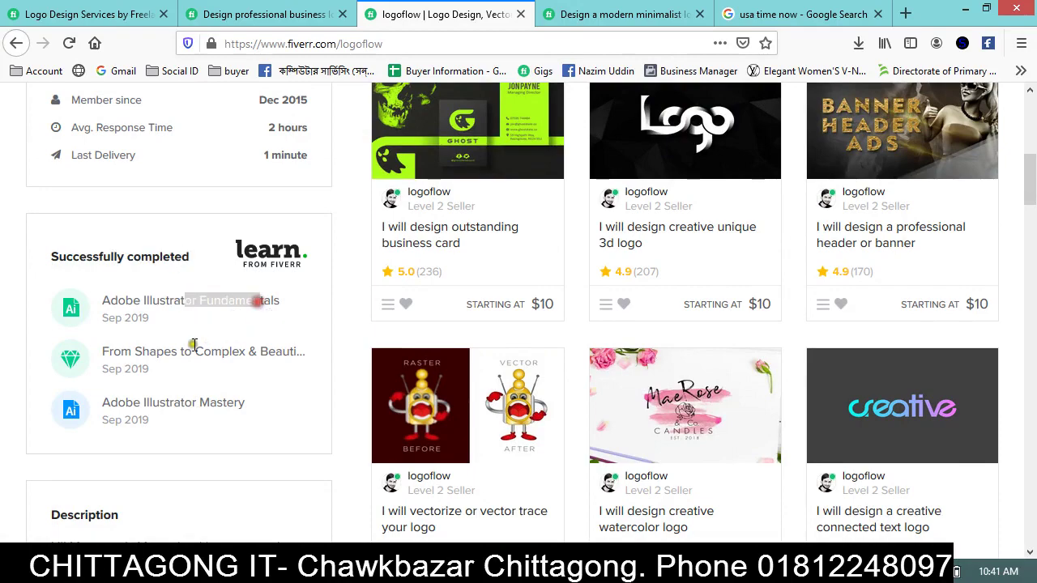
pyautogui.moveTo(185, 302); pyautogui.dragTo(368, 437)
pyautogui.scroll(-5, 671, 421)
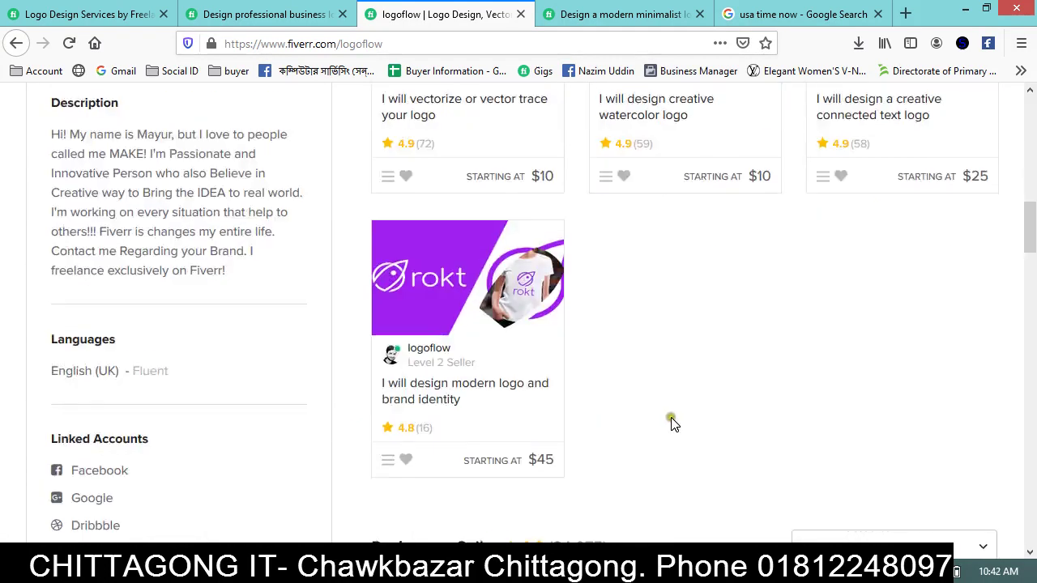
pyautogui.scroll(5, 672, 421)
pyautogui.click(963, 9)
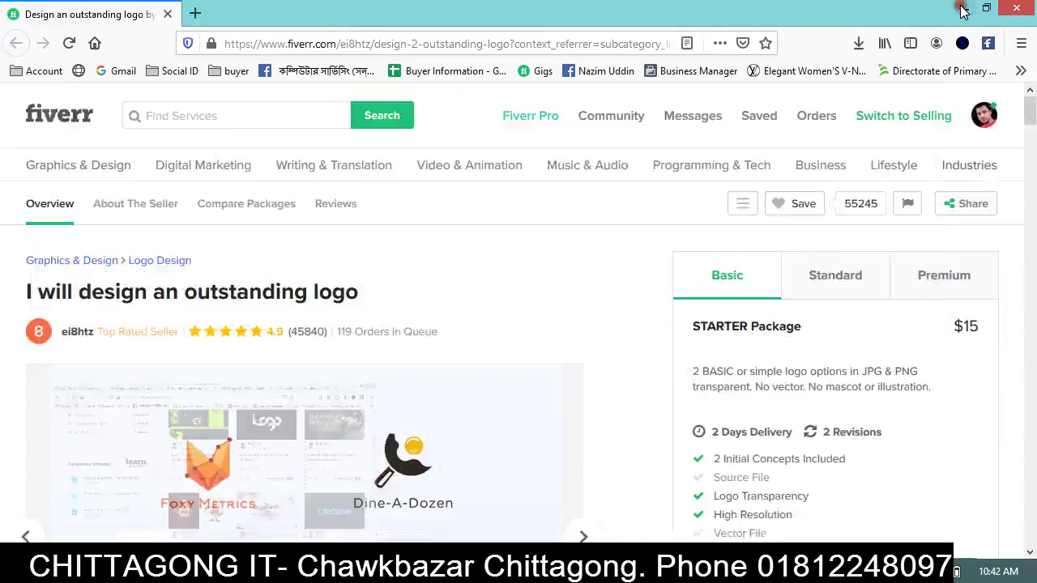
# Minimize the second Firefox window to reveal Illustrator's empty workspace.
pyautogui.click(966, 9)
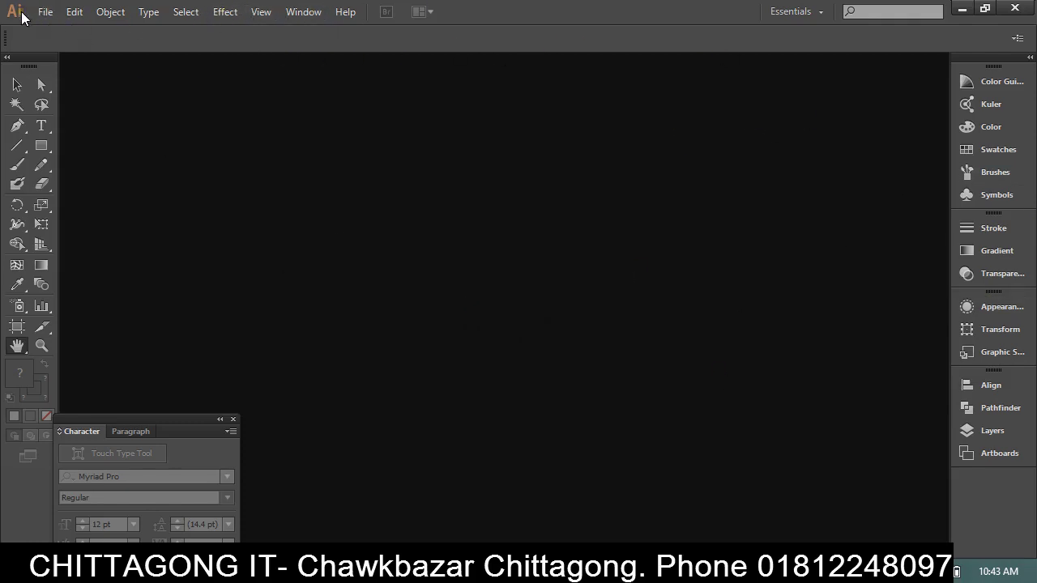
pyautogui.click(345, 11)
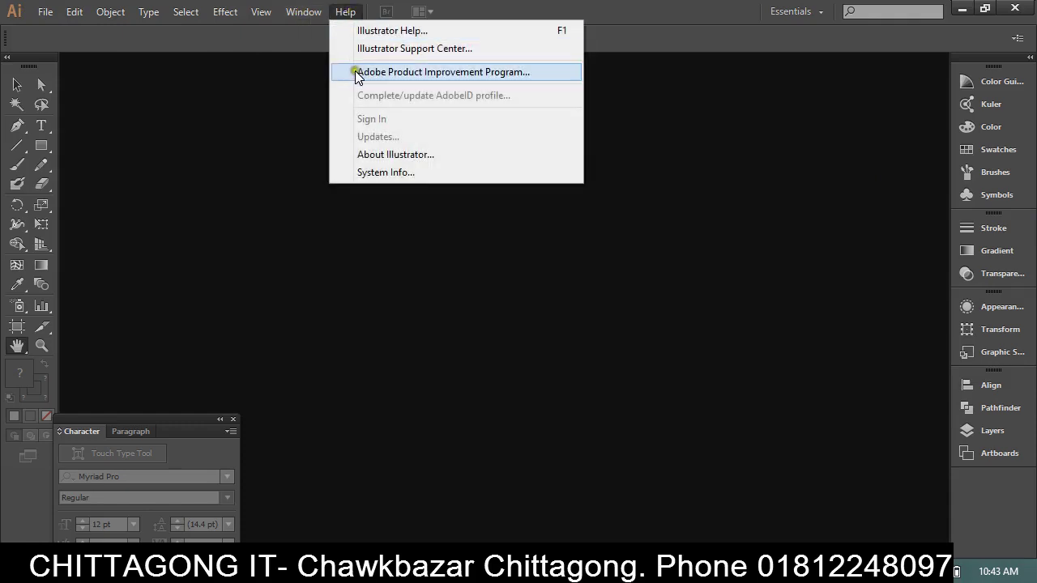
pyautogui.click(384, 156)
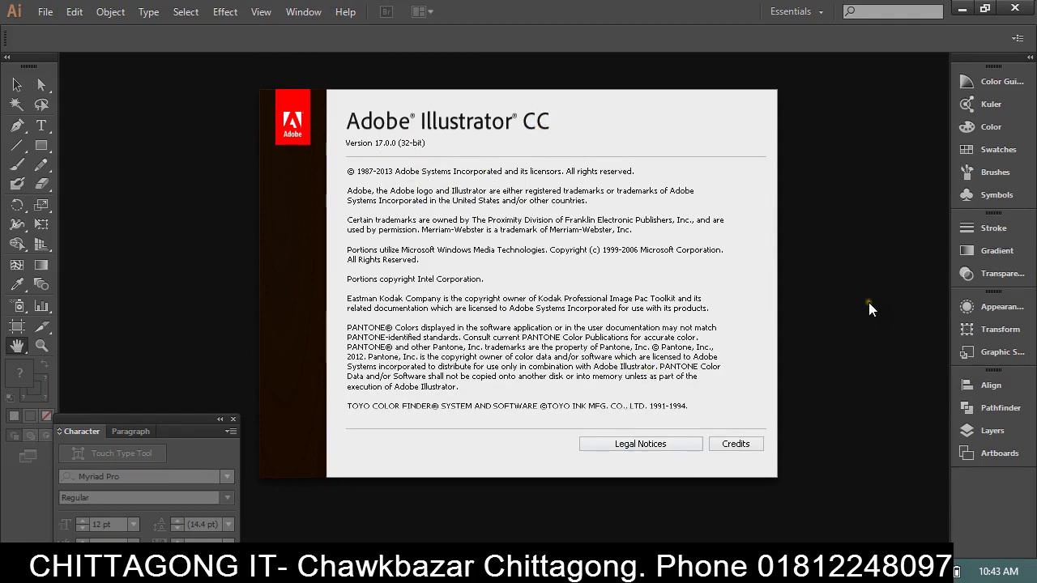
pyautogui.click(719, 449)
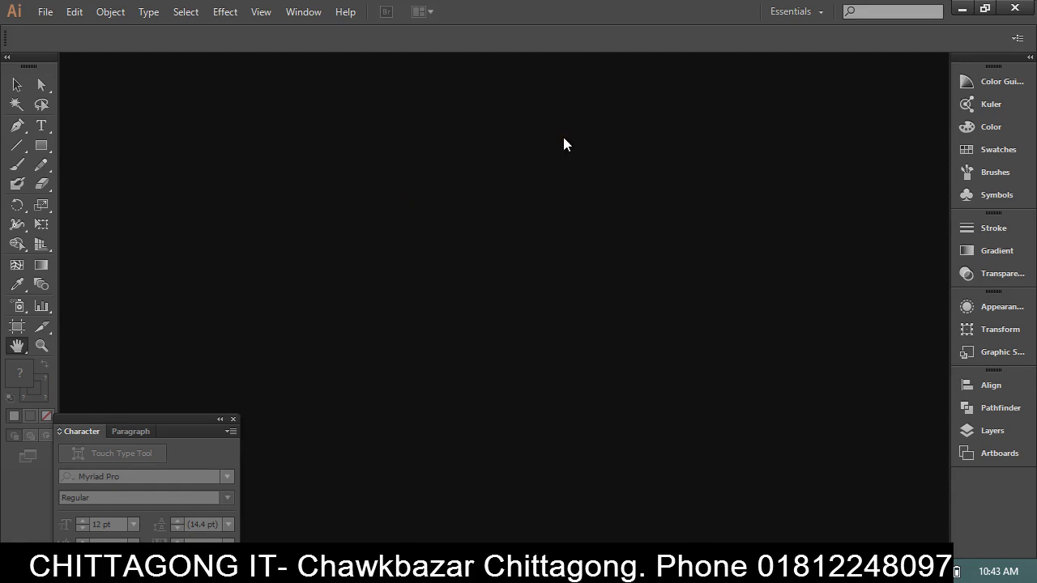
# Preview the Color Guide, Swatches, Brushes, Symbols, Gradient and Stroke panels, then pick the Selection tool.
pyautogui.click(632, 121)
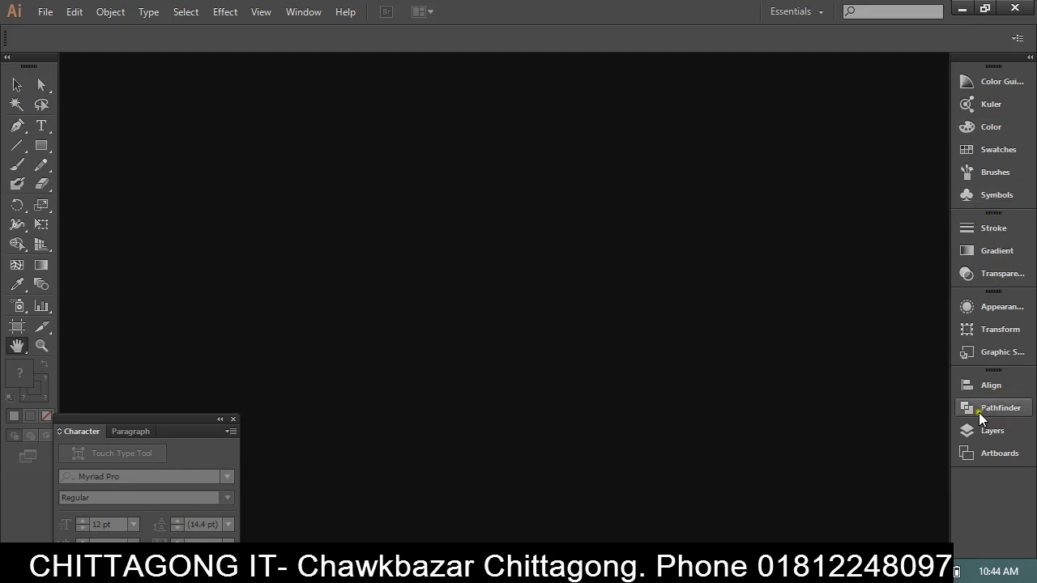
pyautogui.click(969, 79)
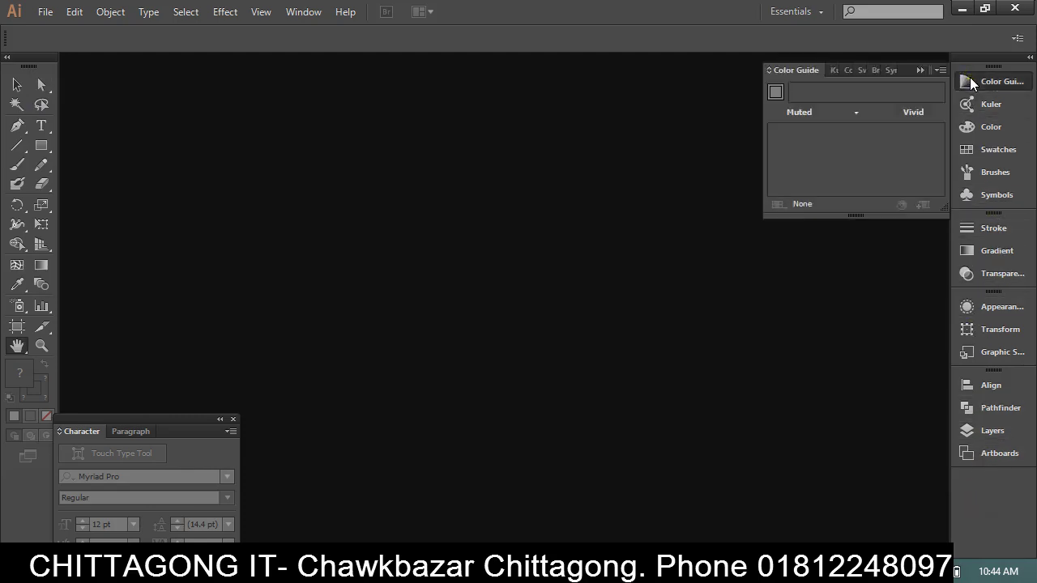
pyautogui.click(969, 79)
pyautogui.click(972, 132)
pyautogui.click(974, 149)
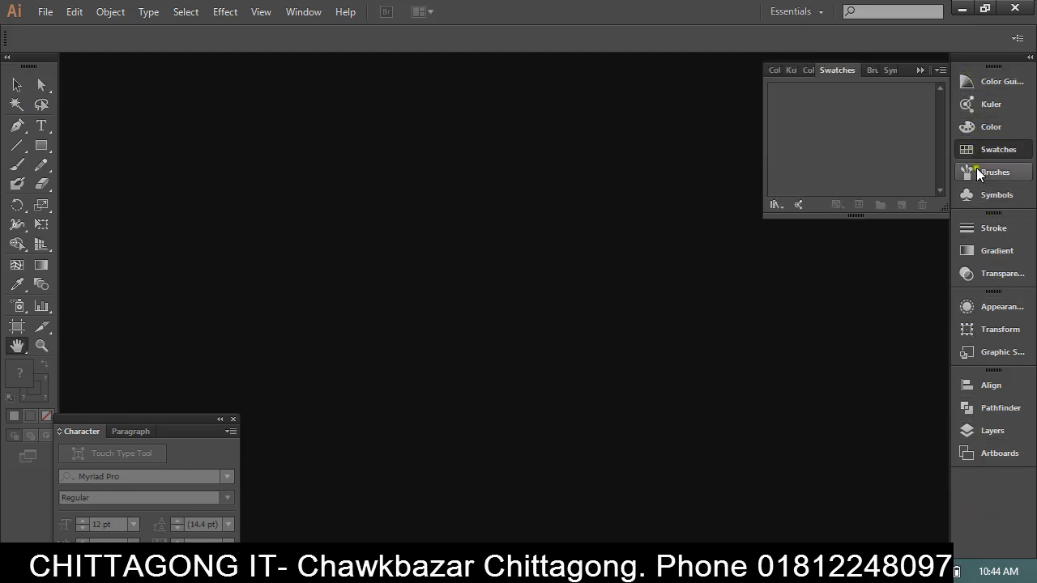
pyautogui.click(976, 172)
pyautogui.click(978, 194)
pyautogui.click(982, 227)
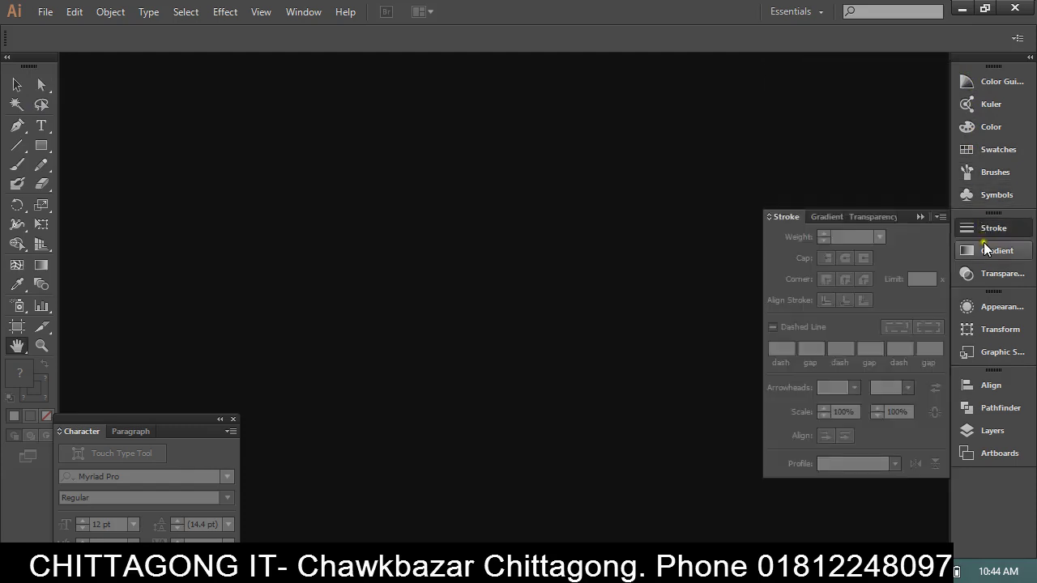
pyautogui.click(982, 248)
pyautogui.click(982, 228)
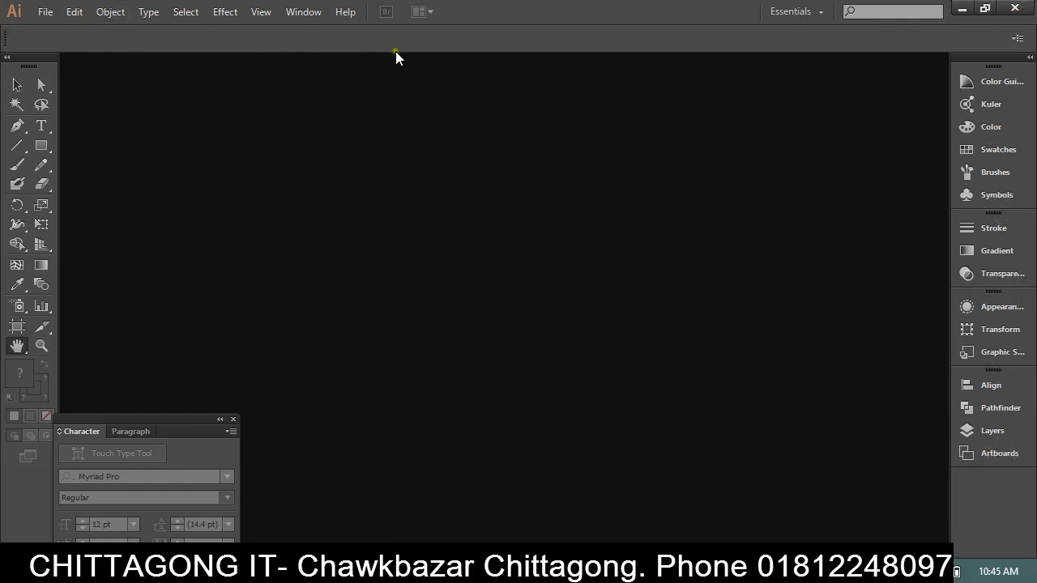
pyautogui.click(14, 84)
# Start a new document based on the Print profile.
pyautogui.click(45, 12)
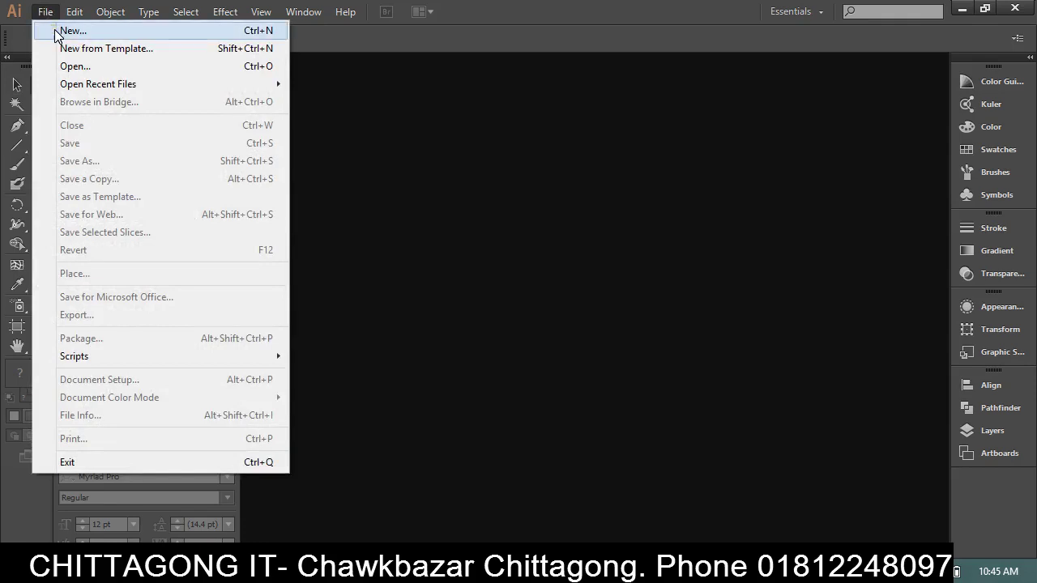
pyautogui.click(55, 31)
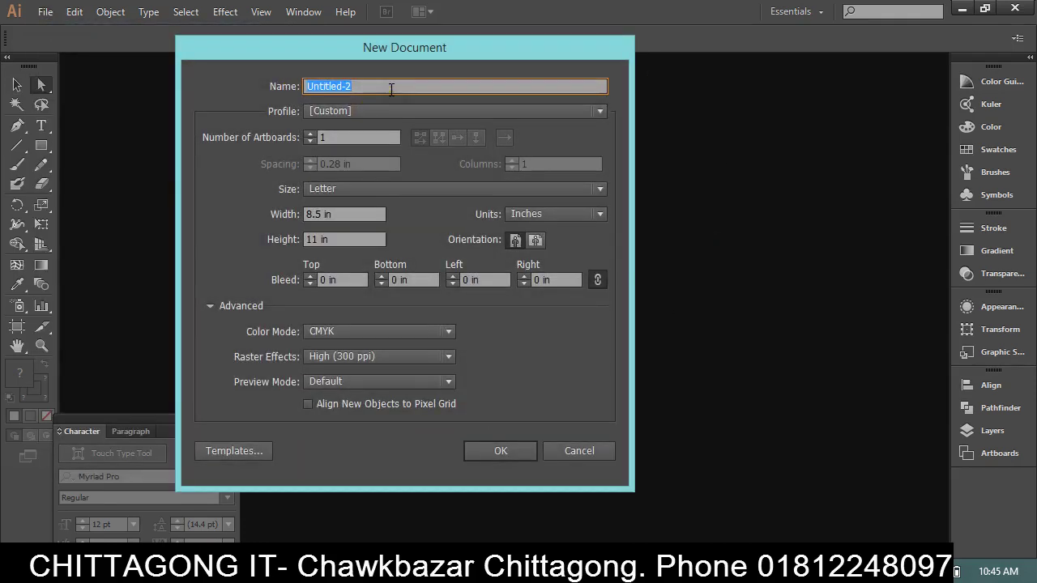
pyautogui.click(354, 110)
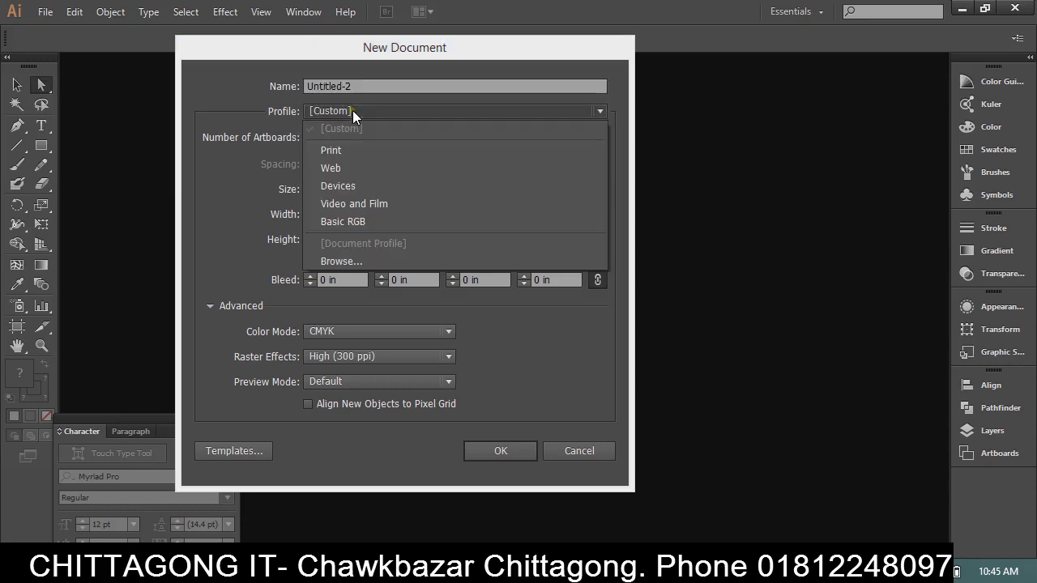
pyautogui.click(341, 151)
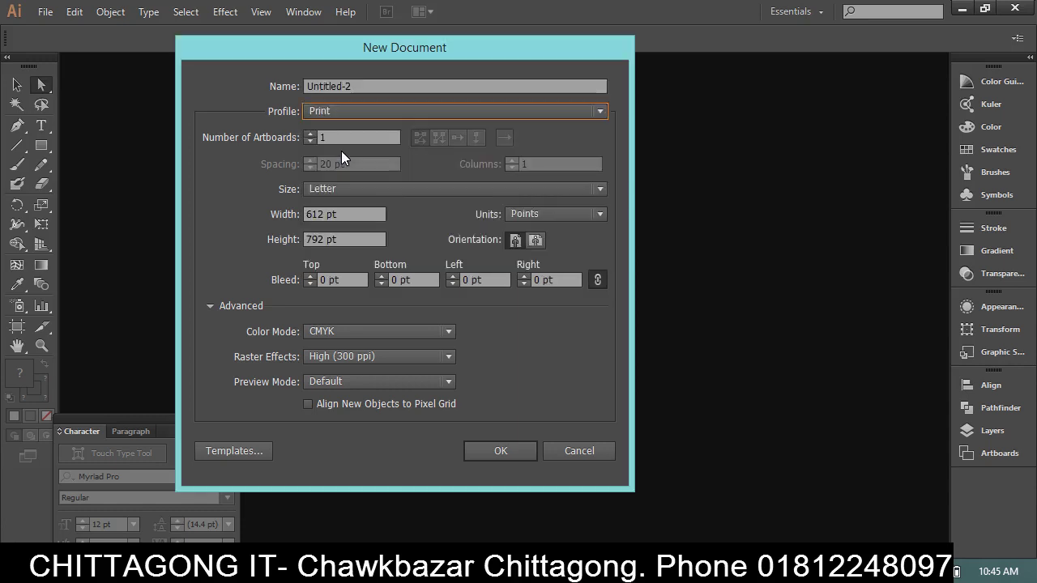
pyautogui.click(349, 111)
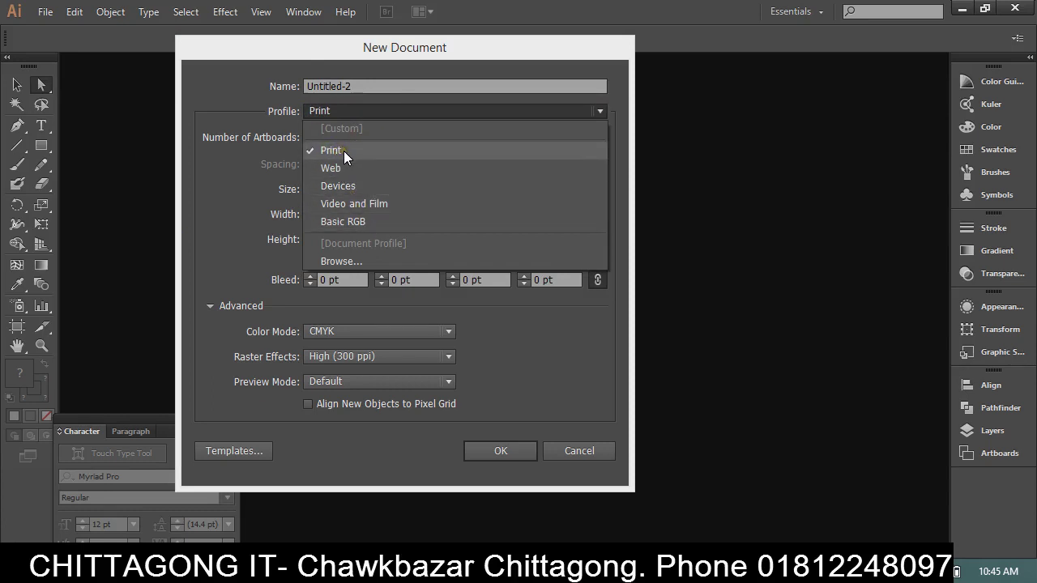
pyautogui.click(344, 151)
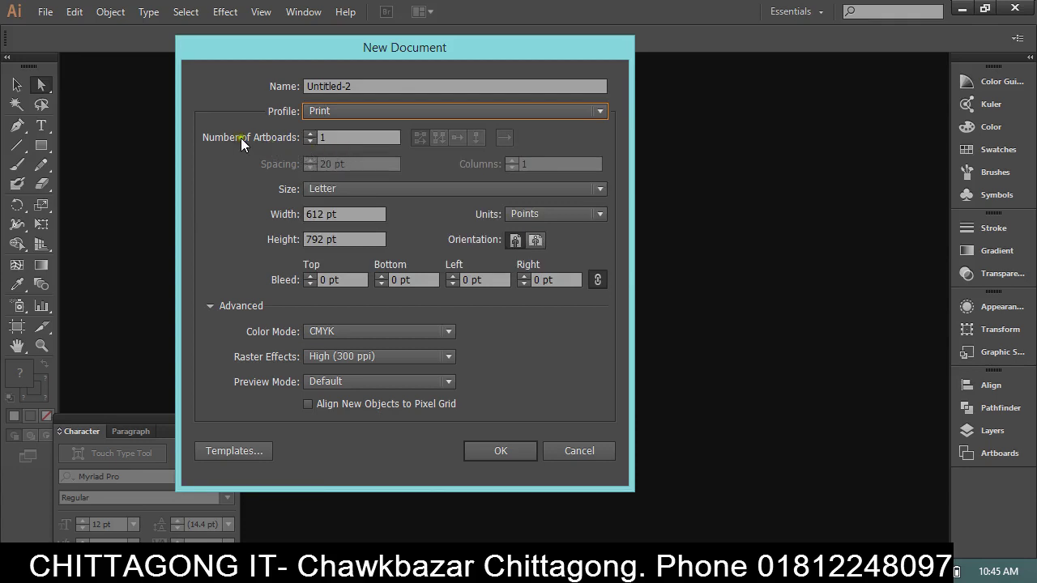
# Try different artboard counts and reduce the artboard spacing to 16 pt.
pyautogui.click(359, 139)
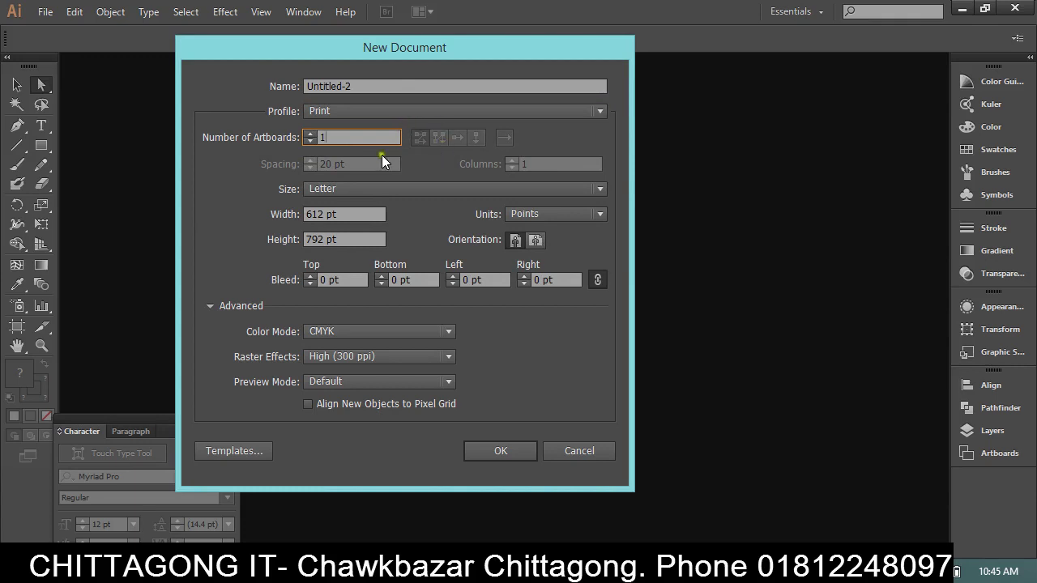
pyautogui.click(309, 134)
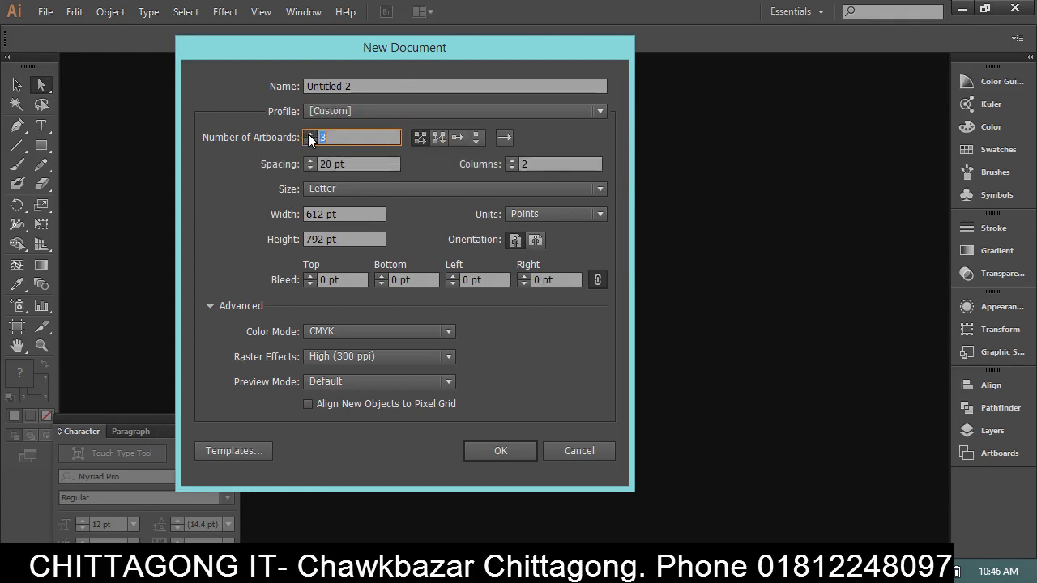
pyautogui.click(309, 133)
pyautogui.click(308, 134)
pyautogui.click(309, 134)
pyautogui.click(309, 134)
pyautogui.click(311, 167)
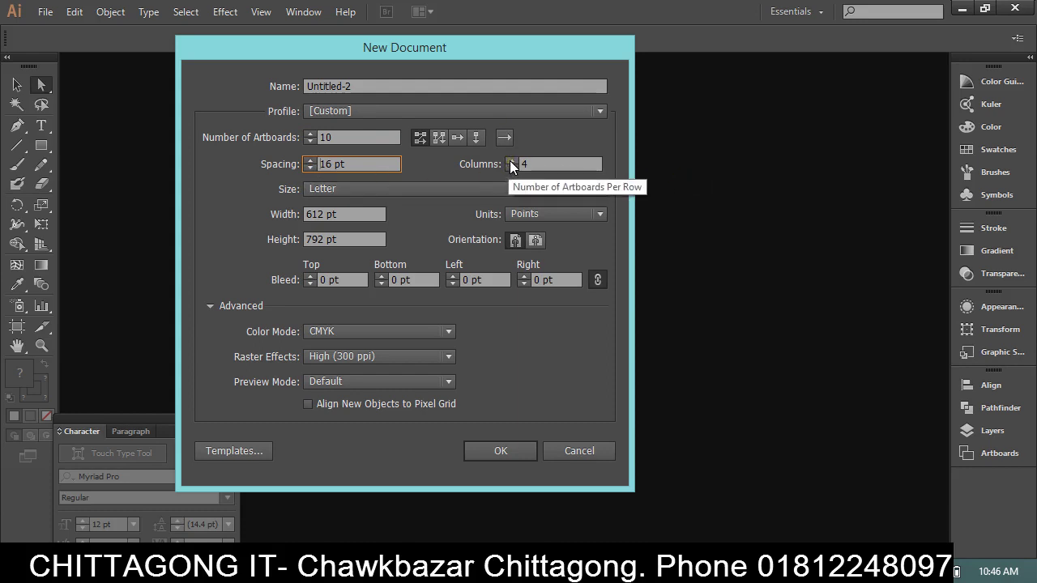
pyautogui.click(309, 141)
pyautogui.click(309, 141)
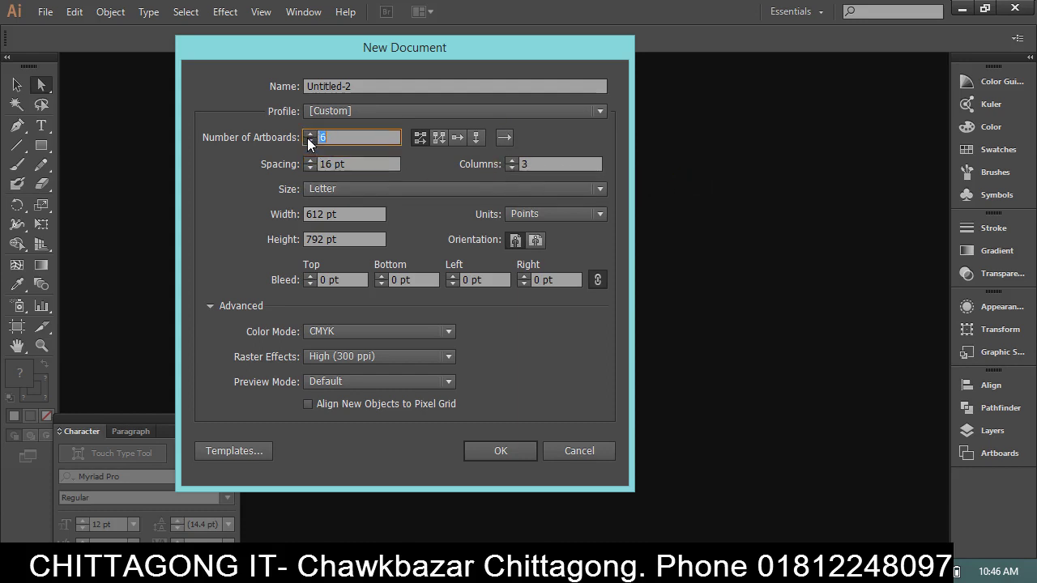
pyautogui.click(309, 141)
pyautogui.click(309, 141)
pyautogui.click(309, 141)
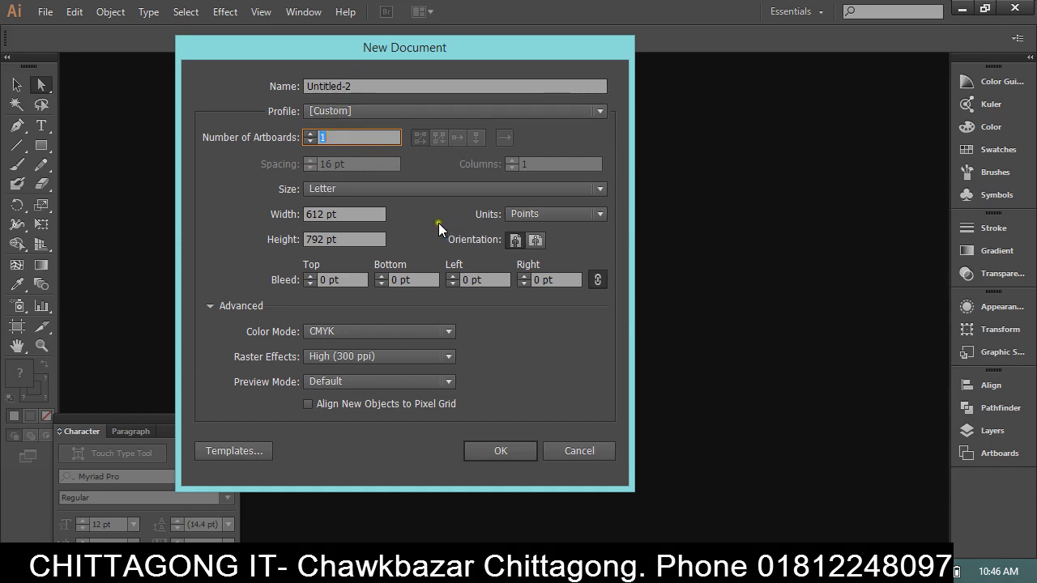
# Set the new document size to A4, 595.28 × 841.89 pt.
pyautogui.click(360, 189)
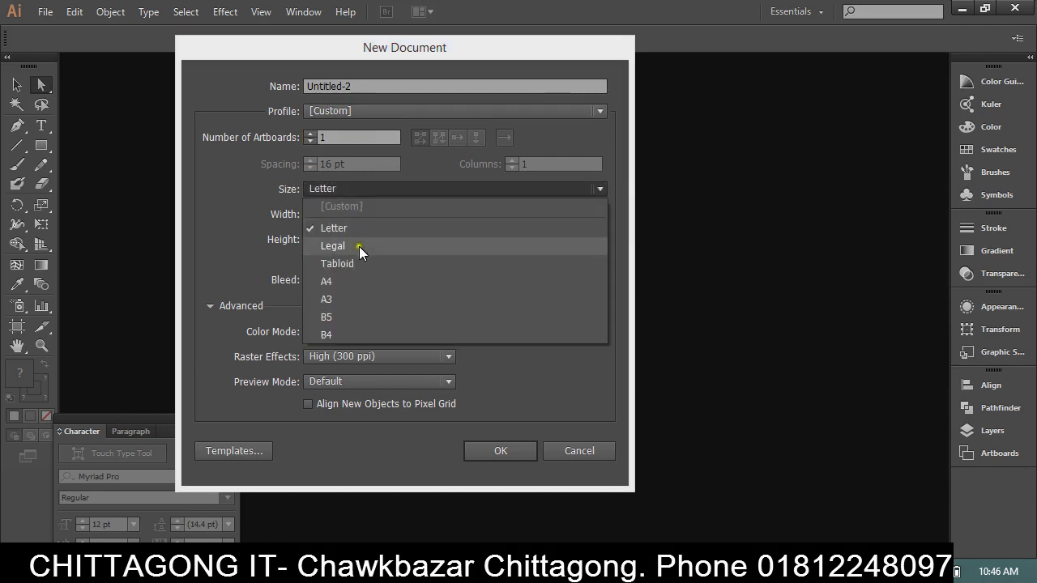
pyautogui.click(340, 285)
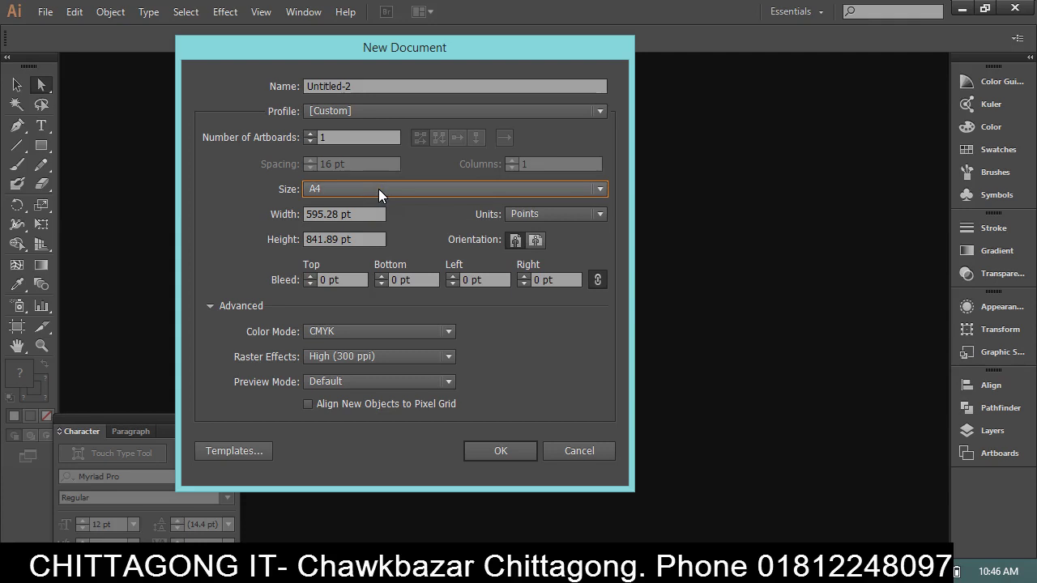
pyautogui.click(328, 191)
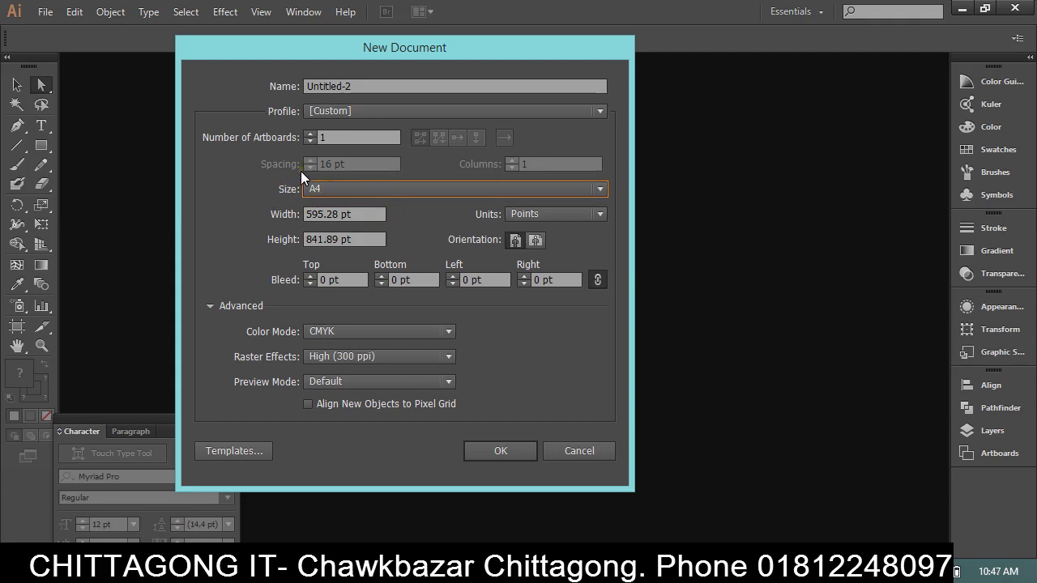
pyautogui.click(408, 164)
# Compare Inches and Pixels units, settling on inches so A4 reads 8.27 × 11.69 in.
pyautogui.click(365, 217)
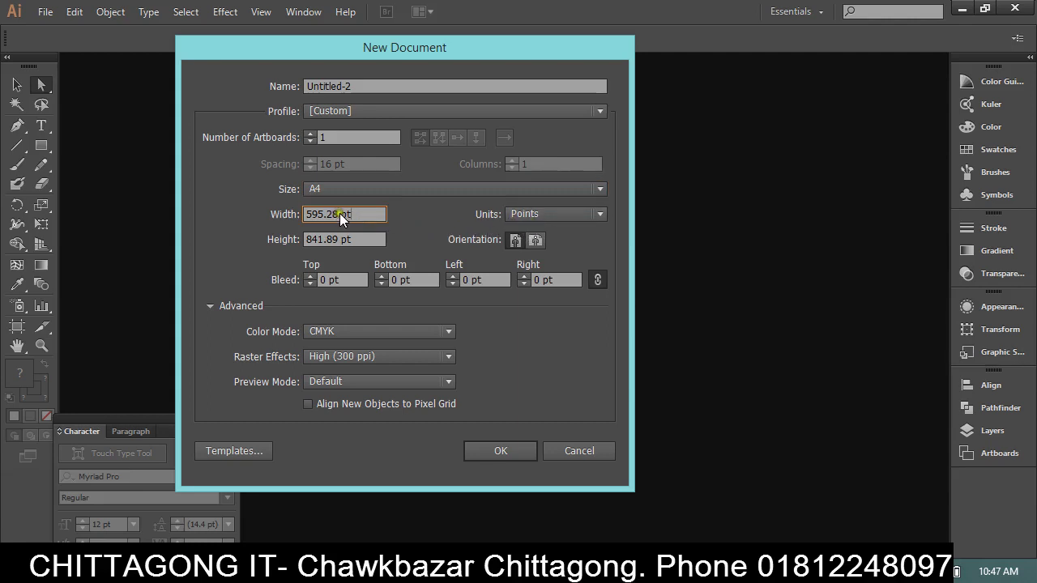
pyautogui.click(542, 215)
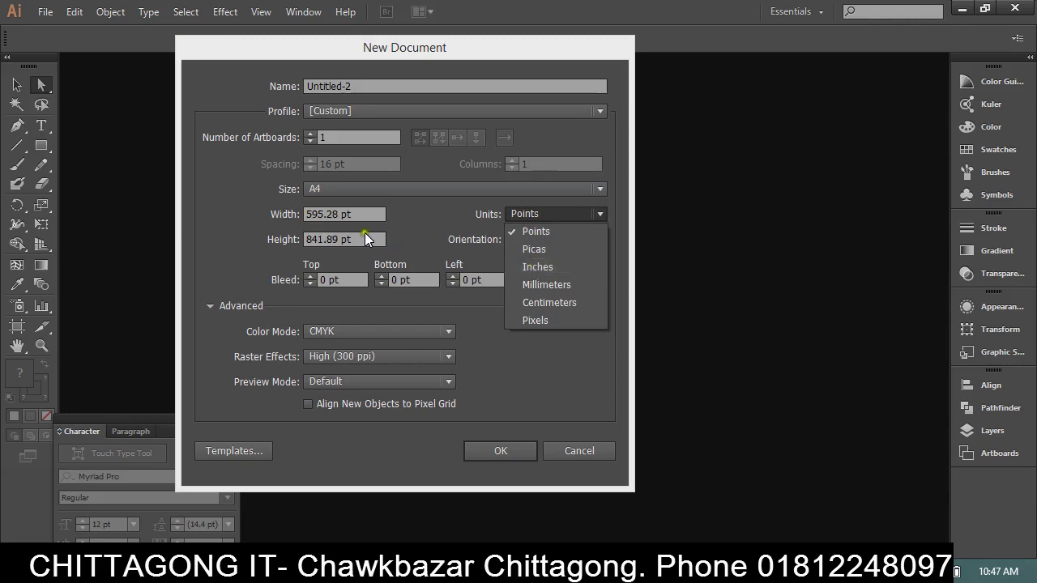
pyautogui.click(538, 267)
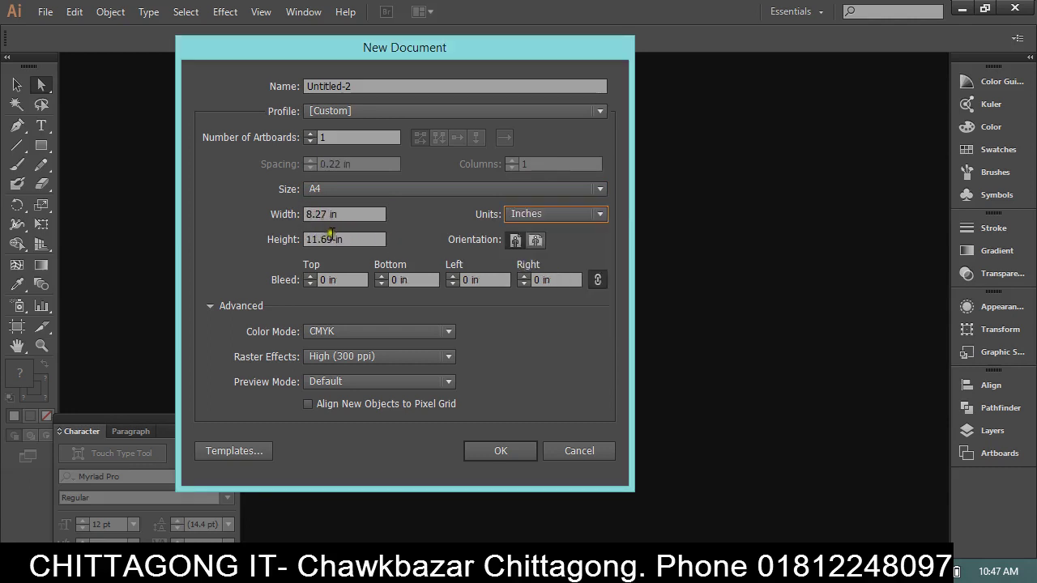
pyautogui.click(531, 217)
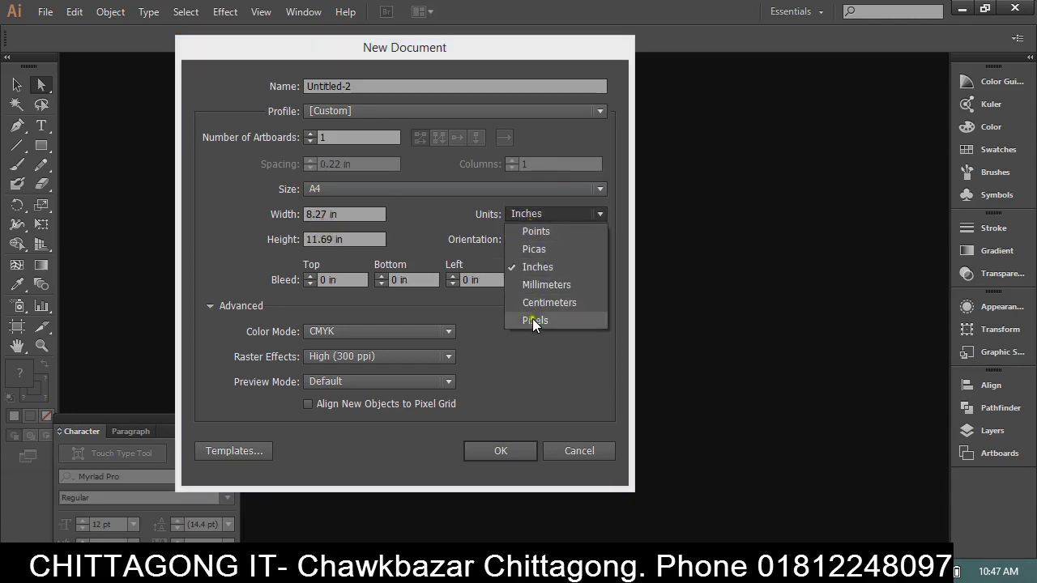
pyautogui.click(533, 320)
pyautogui.click(547, 213)
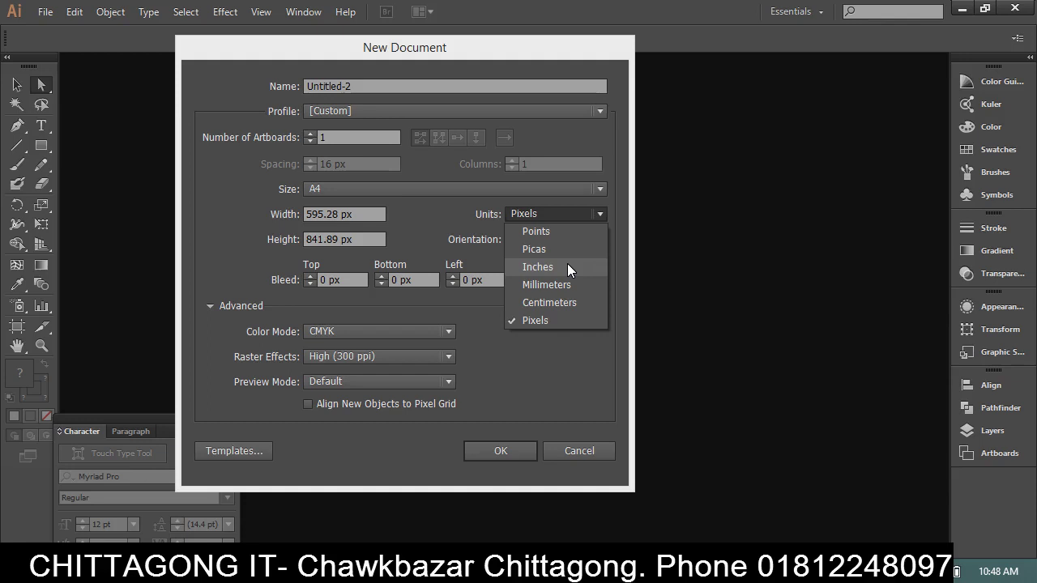
pyautogui.click(549, 270)
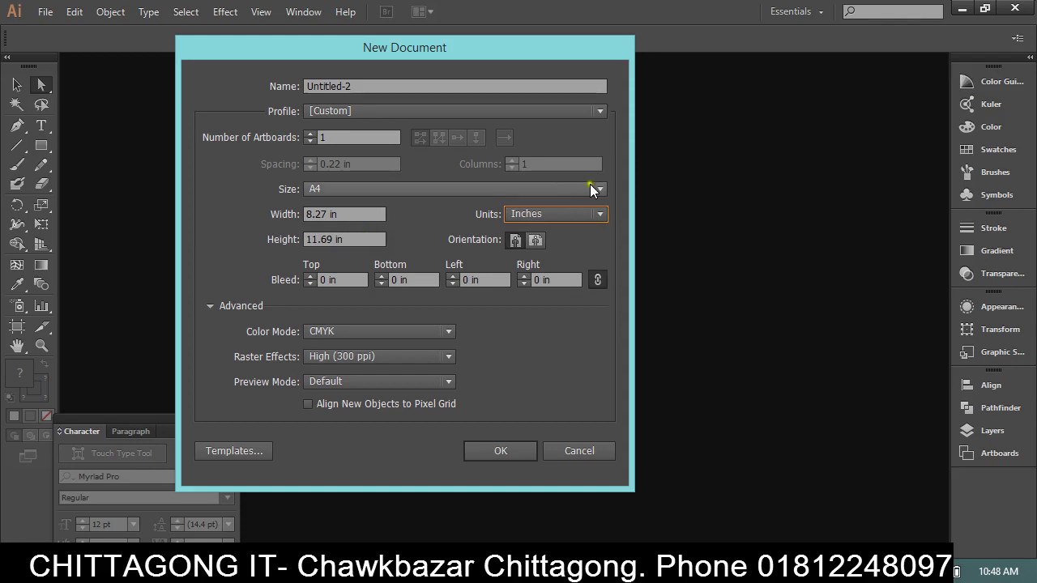
pyautogui.click(569, 225)
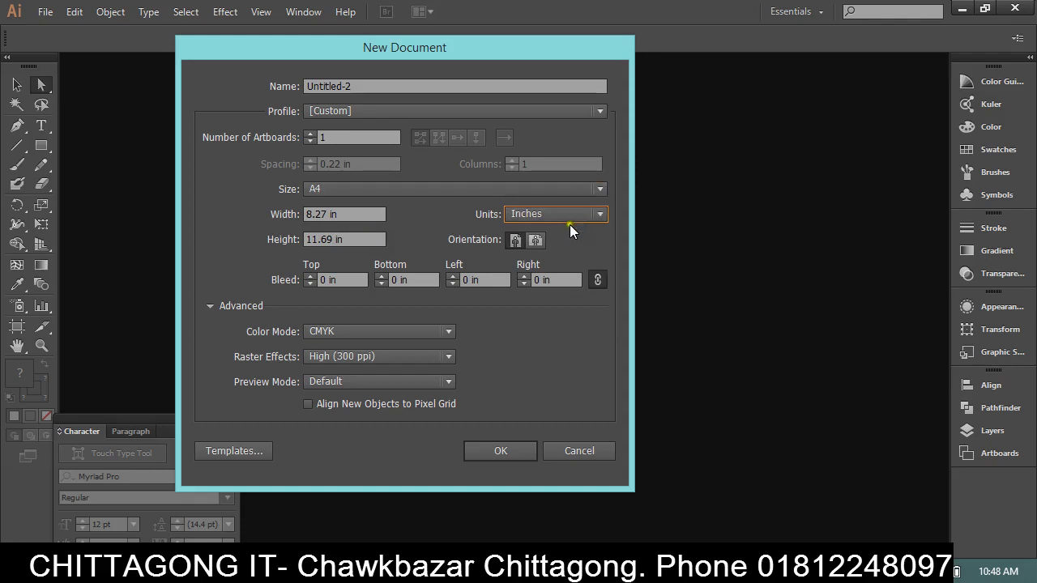
pyautogui.click(324, 213)
pyautogui.click(309, 276)
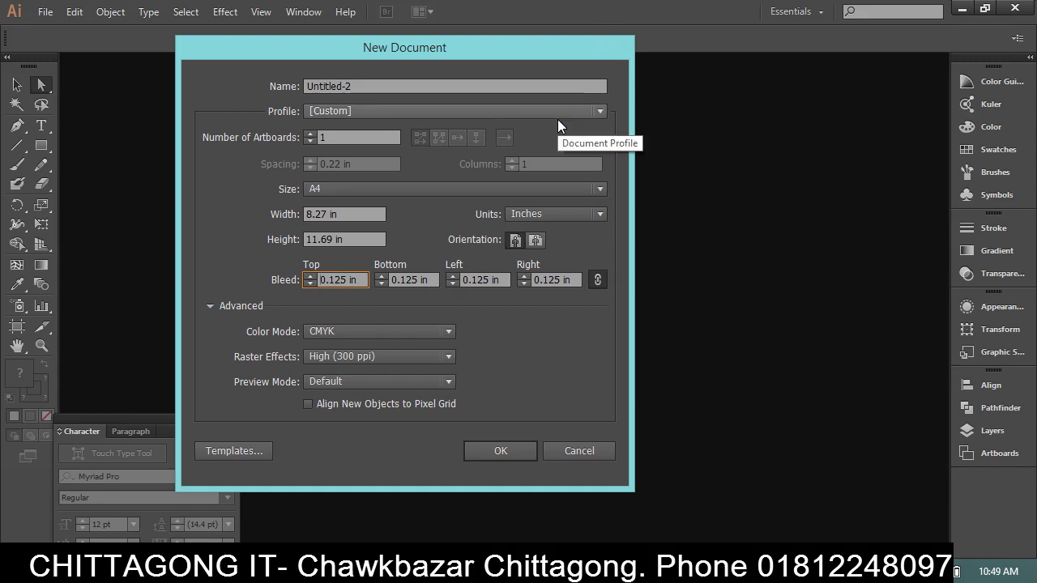
pyautogui.click(309, 283)
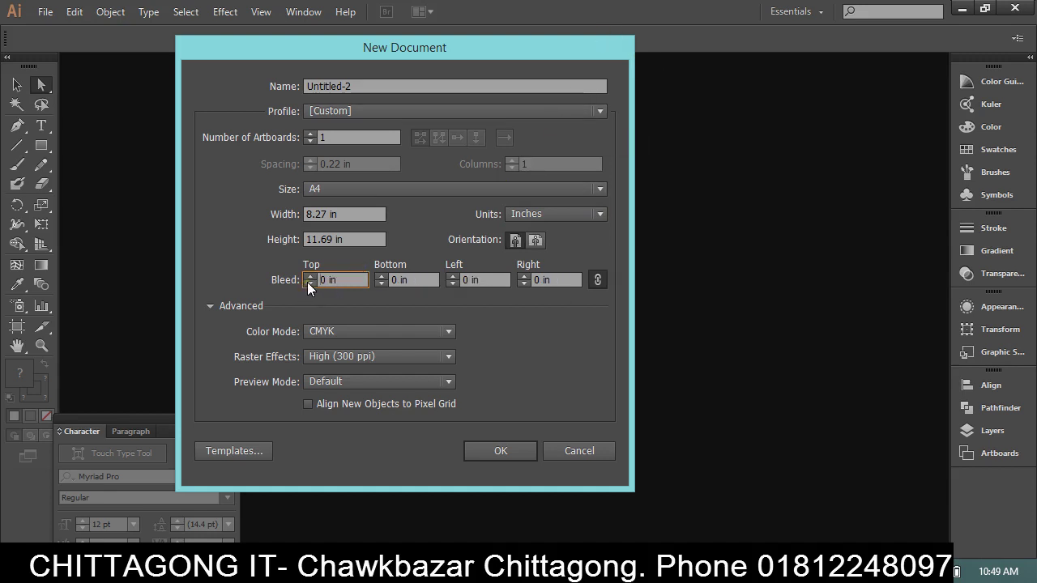
# Give the A4 inch document CMYK colour, High (300 ppi) raster effects and Default preview.
pyautogui.click(213, 306)
pyautogui.click(213, 307)
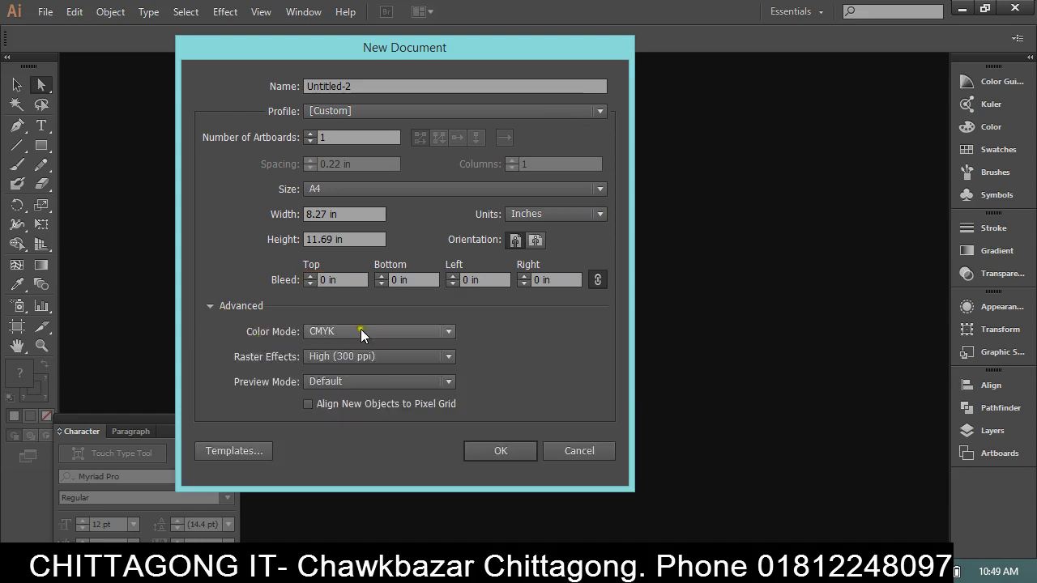
pyautogui.moveTo(347, 48); pyautogui.dragTo(490, 51)
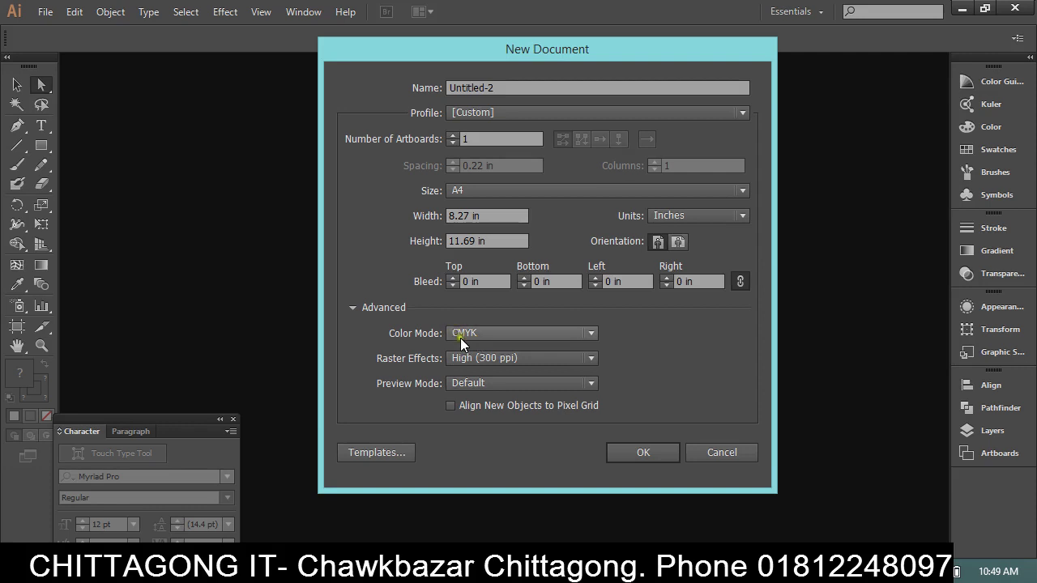
pyautogui.click(469, 332)
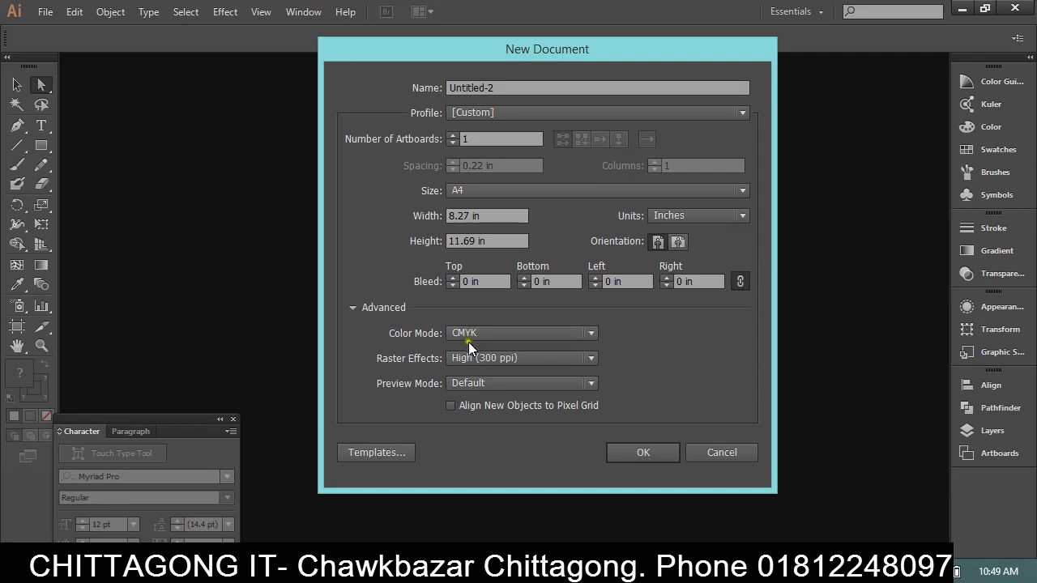
pyautogui.click(478, 337)
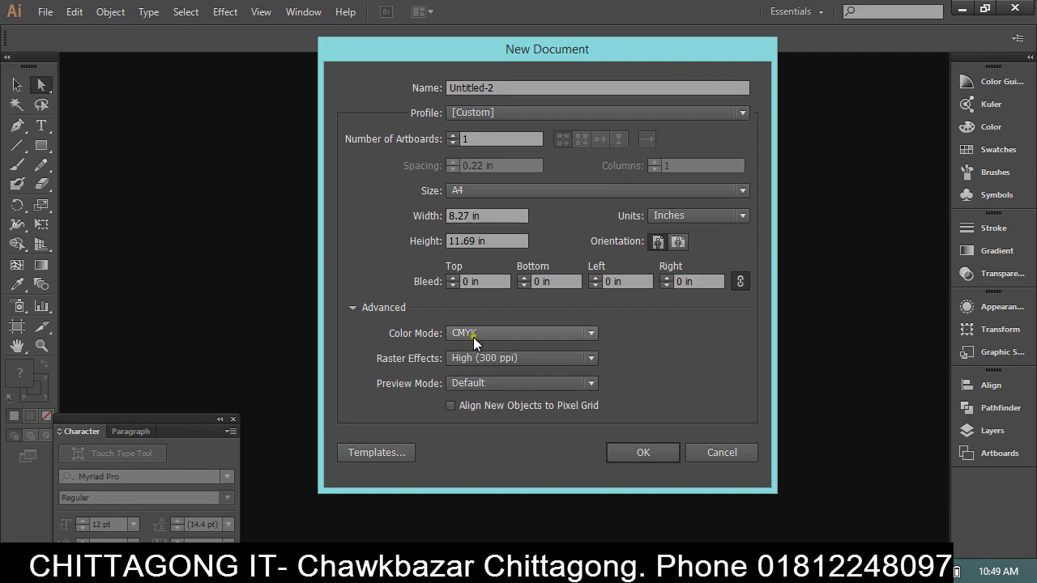
pyautogui.click(504, 342)
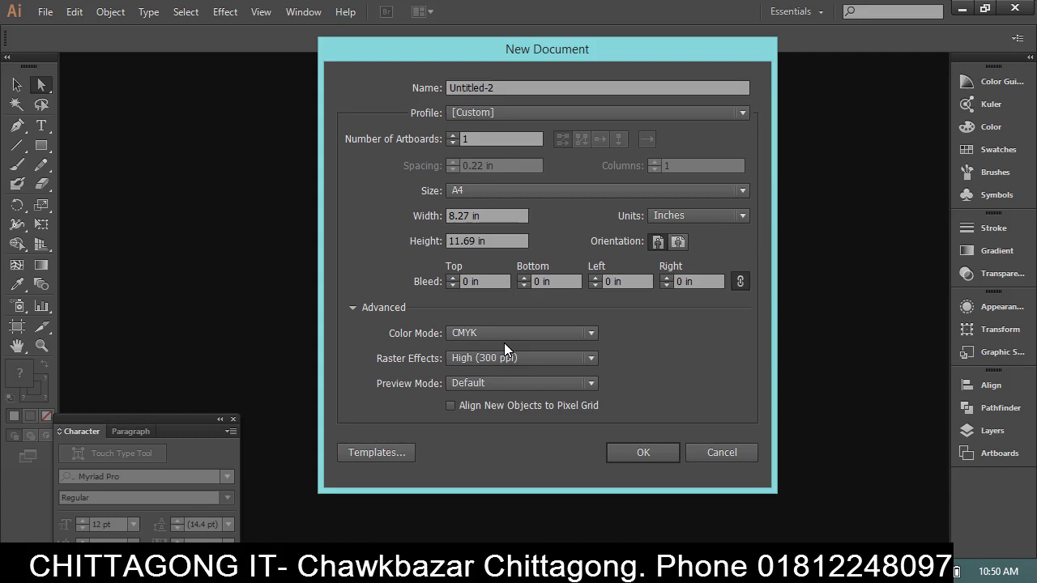
pyautogui.click(520, 337)
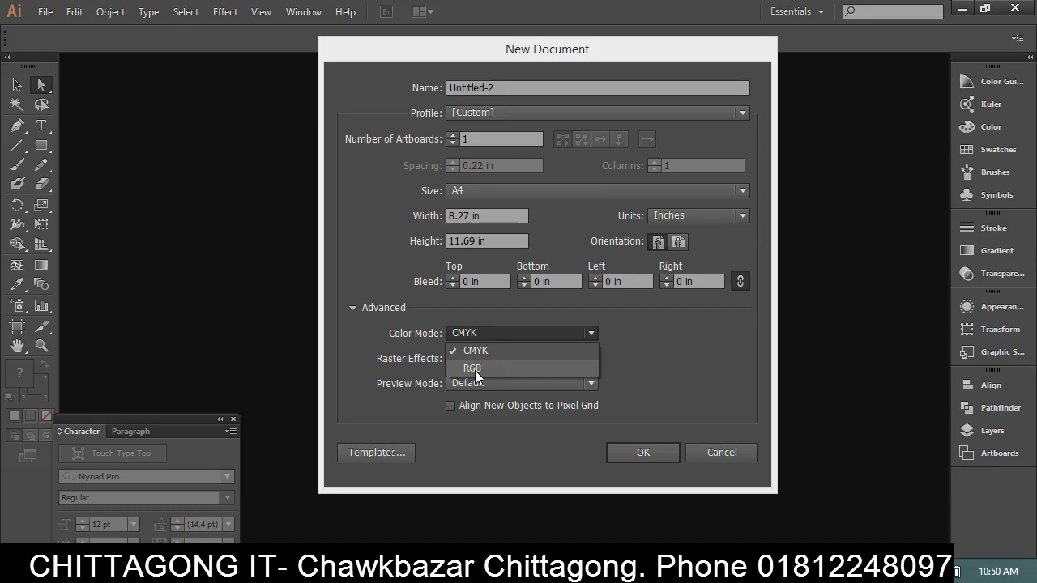
pyautogui.click(484, 350)
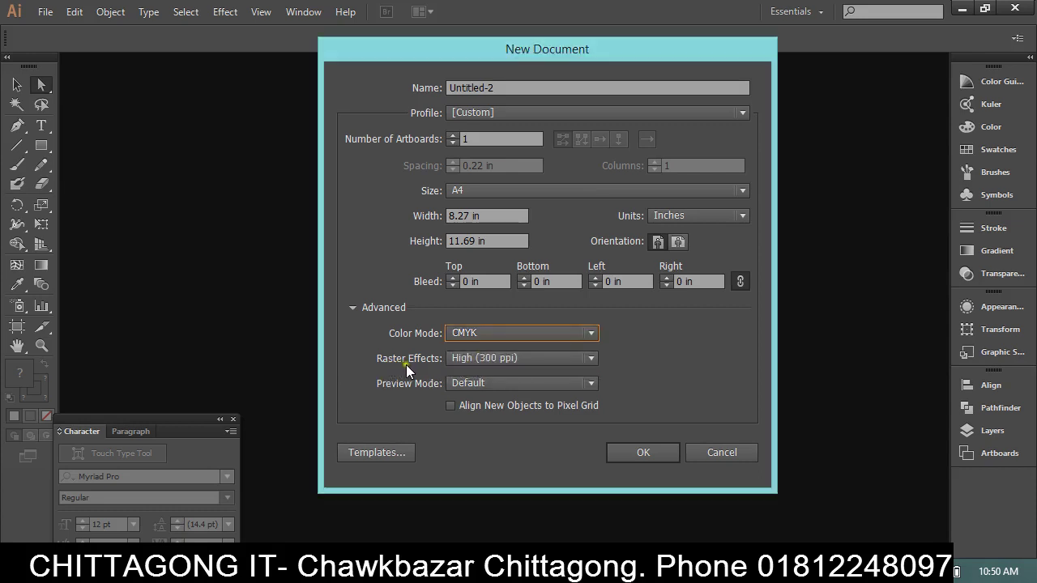
pyautogui.click(510, 358)
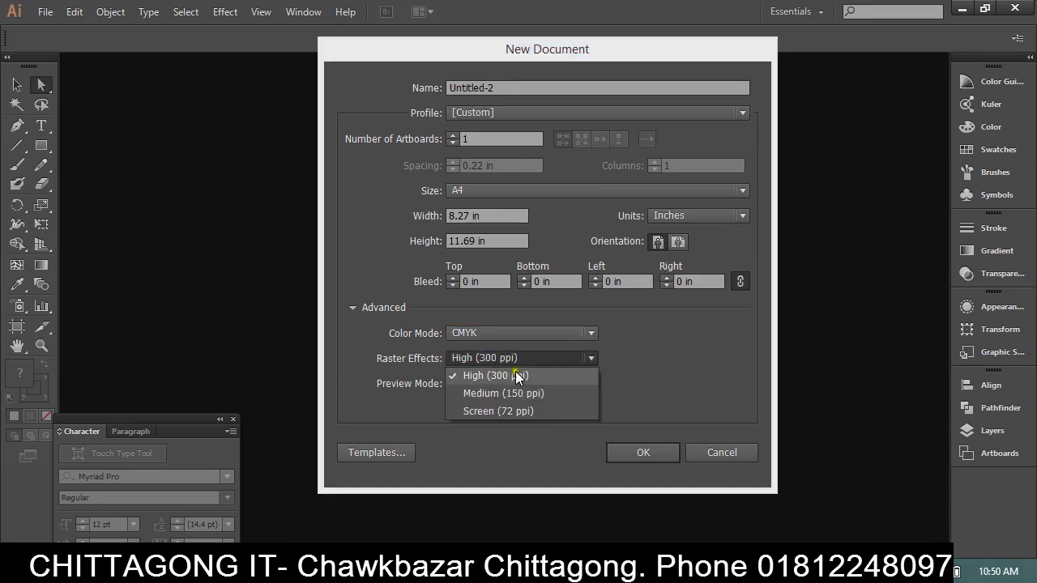
pyautogui.click(662, 357)
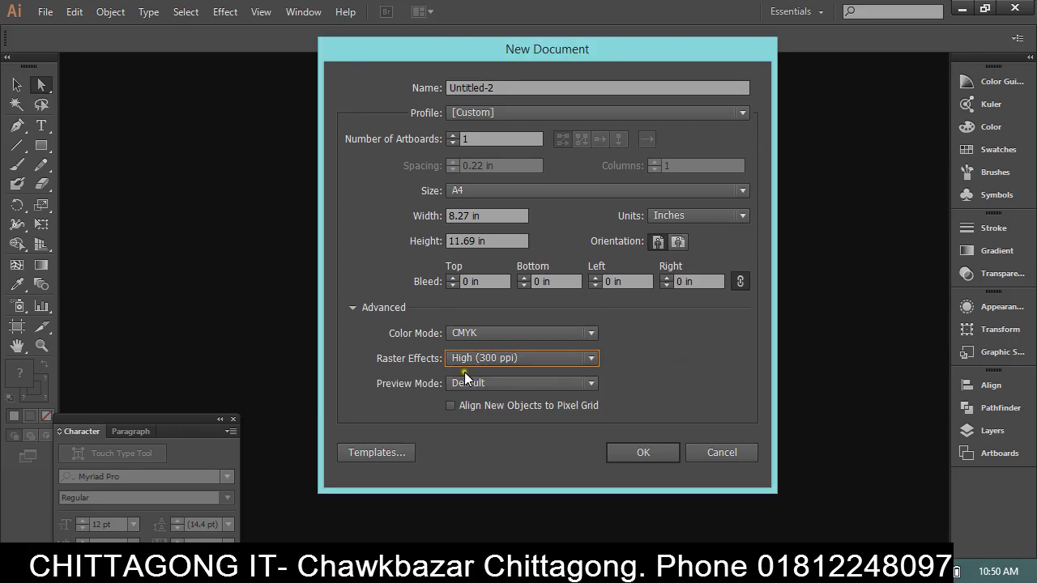
pyautogui.click(492, 384)
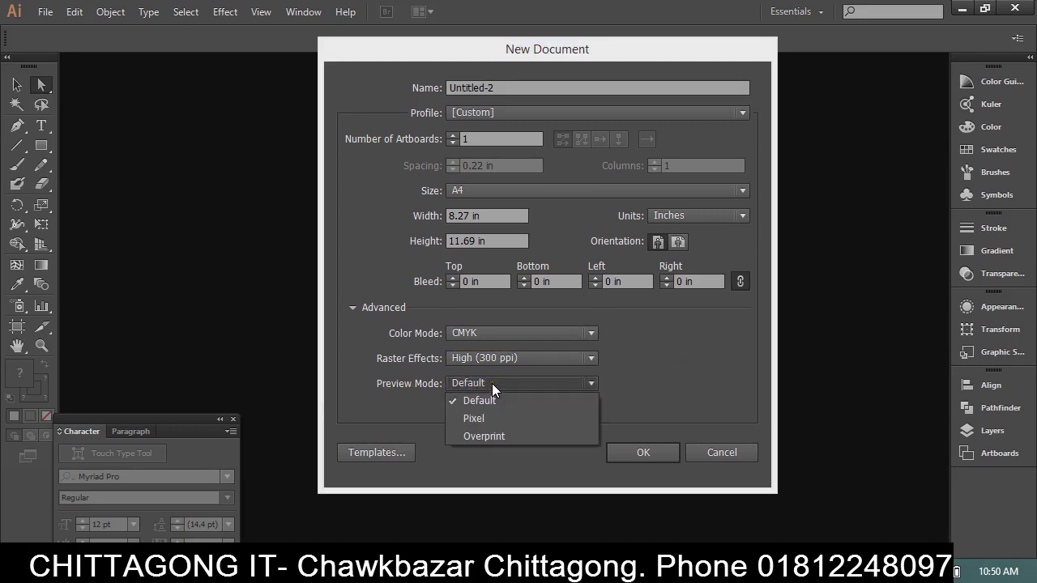
pyautogui.click(491, 383)
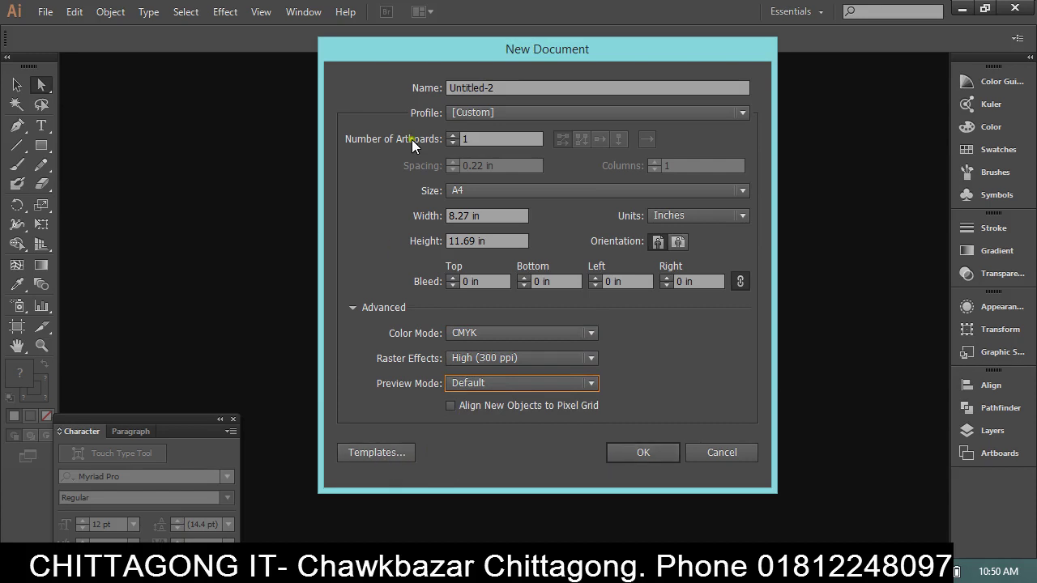
# Create the blank A4 document as Untitled-2, then choose File > New from Template.
pyautogui.click(643, 453)
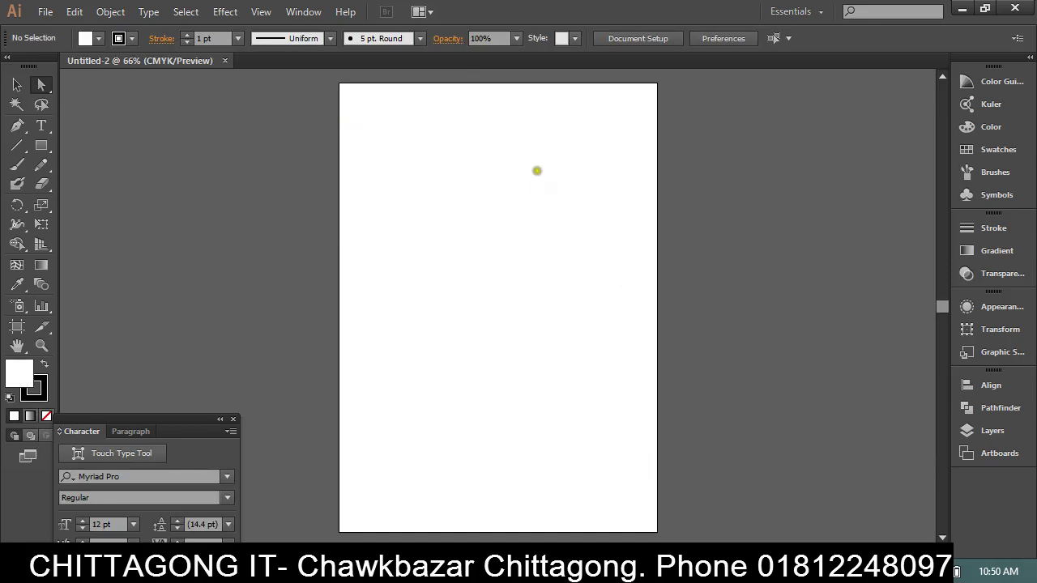
pyautogui.click(45, 12)
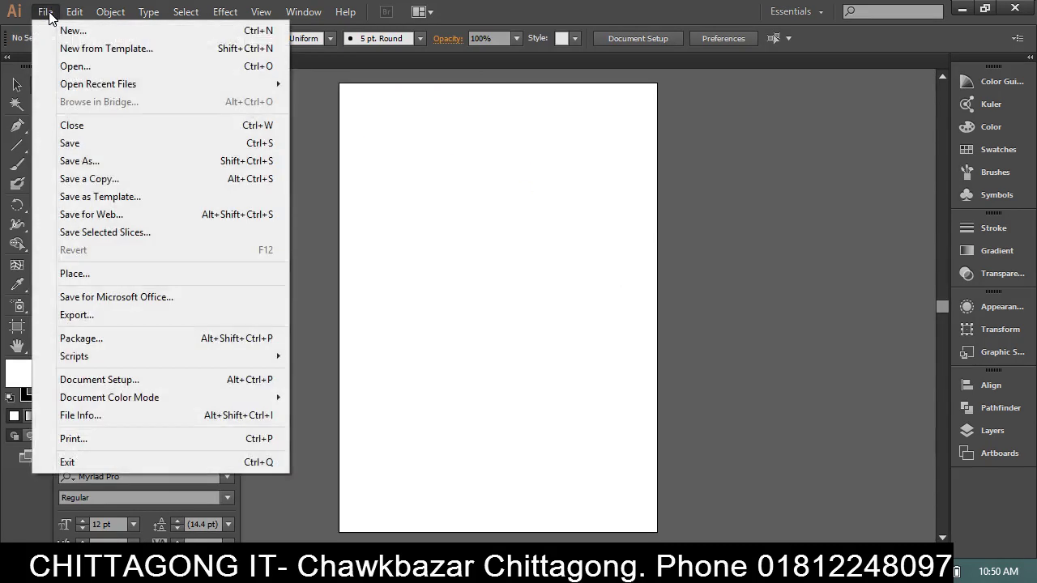
pyautogui.click(79, 49)
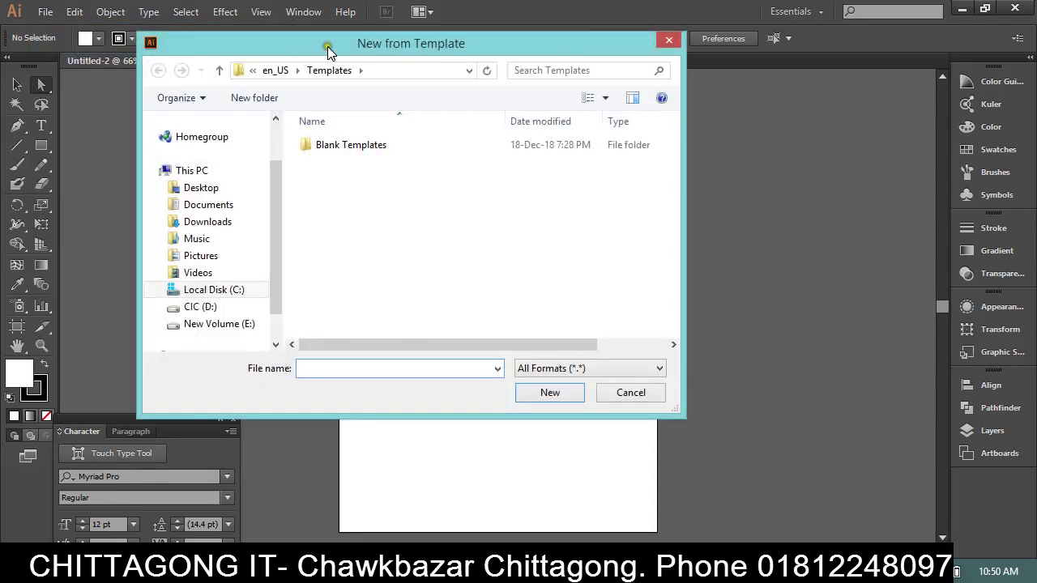
# Create Untitled-3 from the Business Cards.ait blank template.
pyautogui.moveTo(327, 44); pyautogui.dragTo(452, 60)
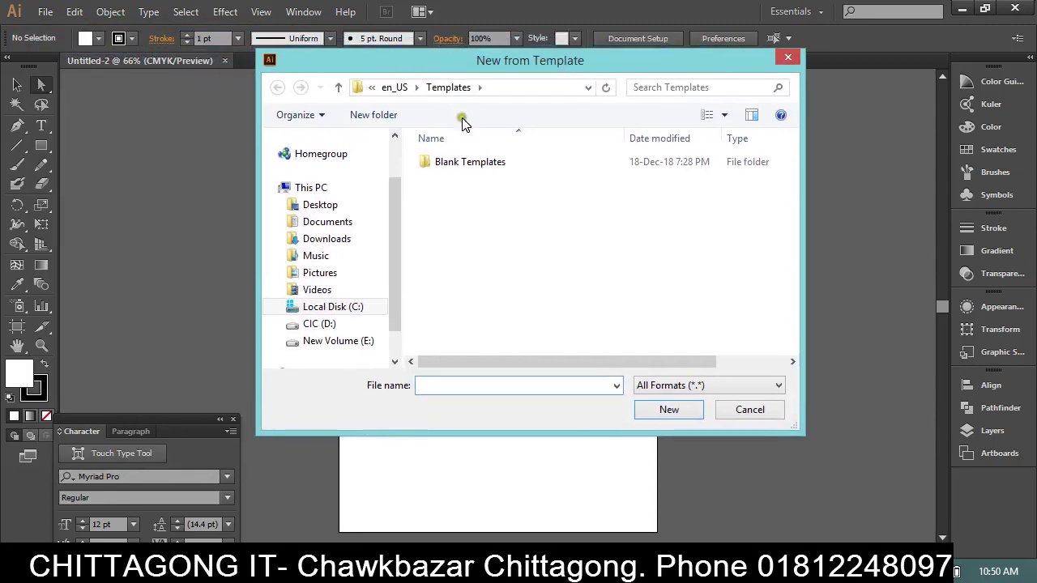
pyautogui.doubleClick(476, 166)
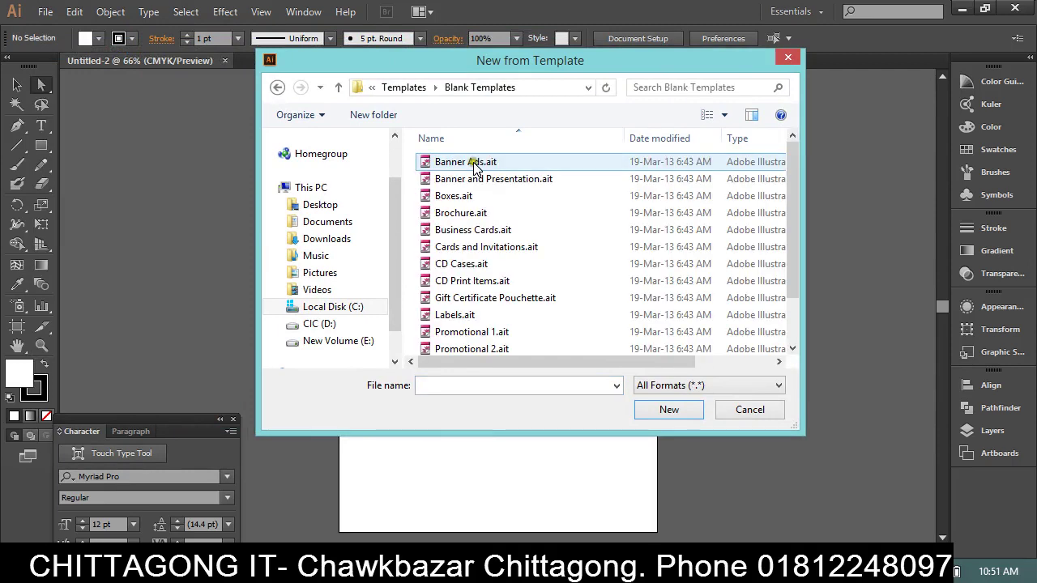
pyautogui.scroll(-1, 470, 275)
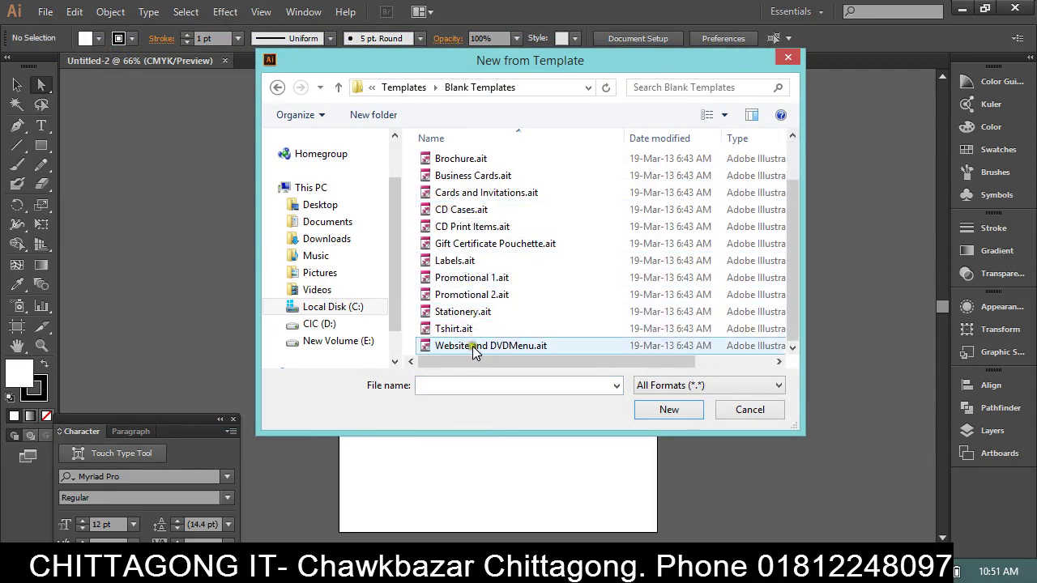
pyautogui.click(471, 345)
pyautogui.click(466, 294)
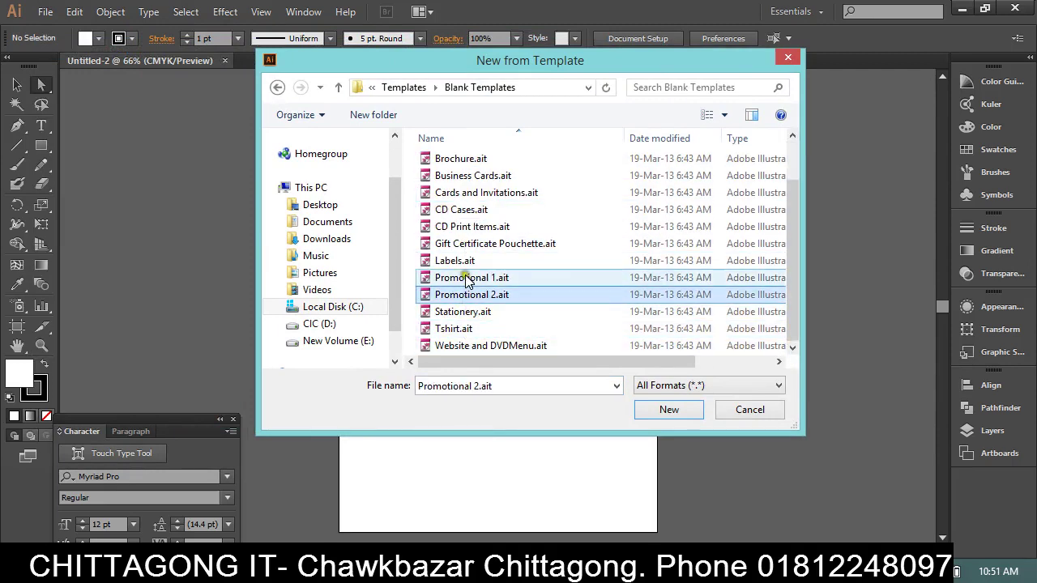
pyautogui.click(466, 243)
pyautogui.click(466, 209)
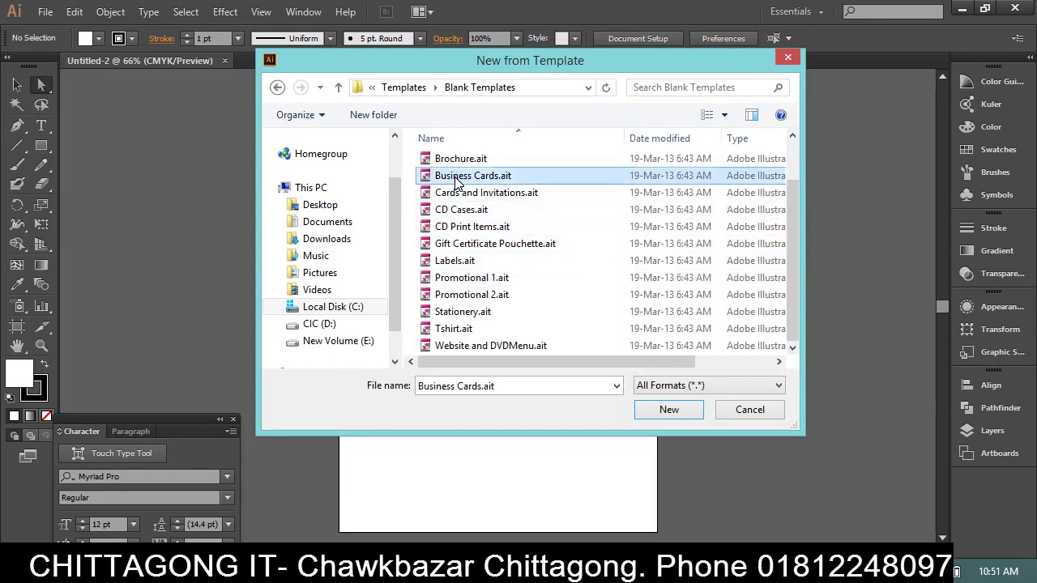
pyautogui.click(456, 177)
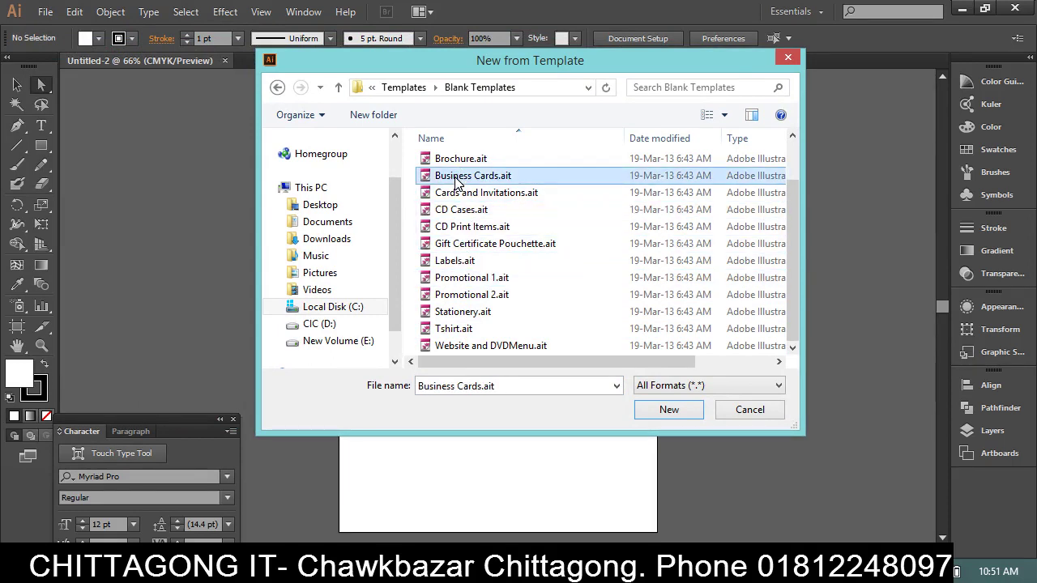
pyautogui.click(669, 411)
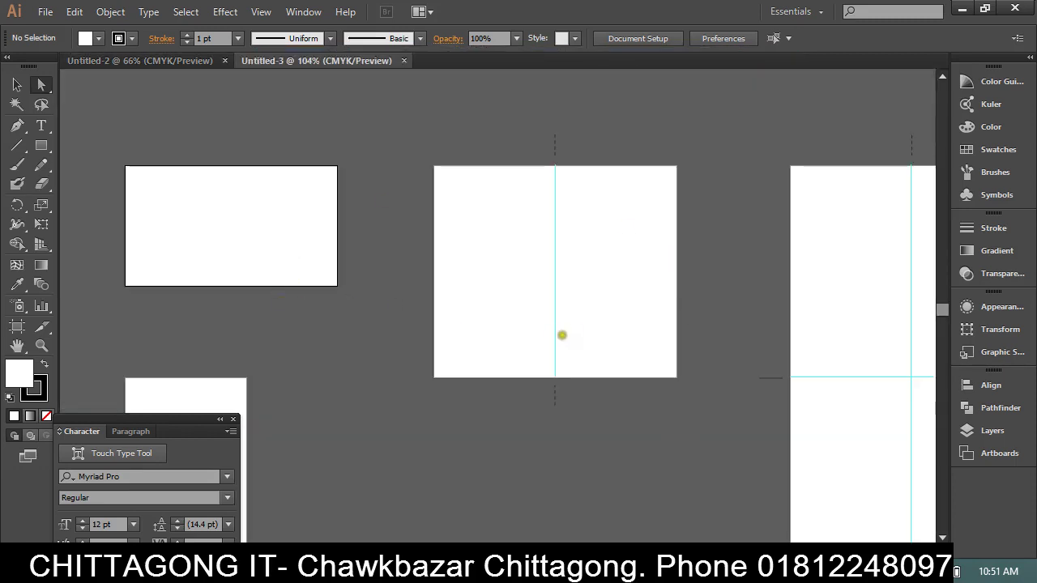
# Pan with the Hand tool across all the business card artboards.
pyautogui.click(17, 345)
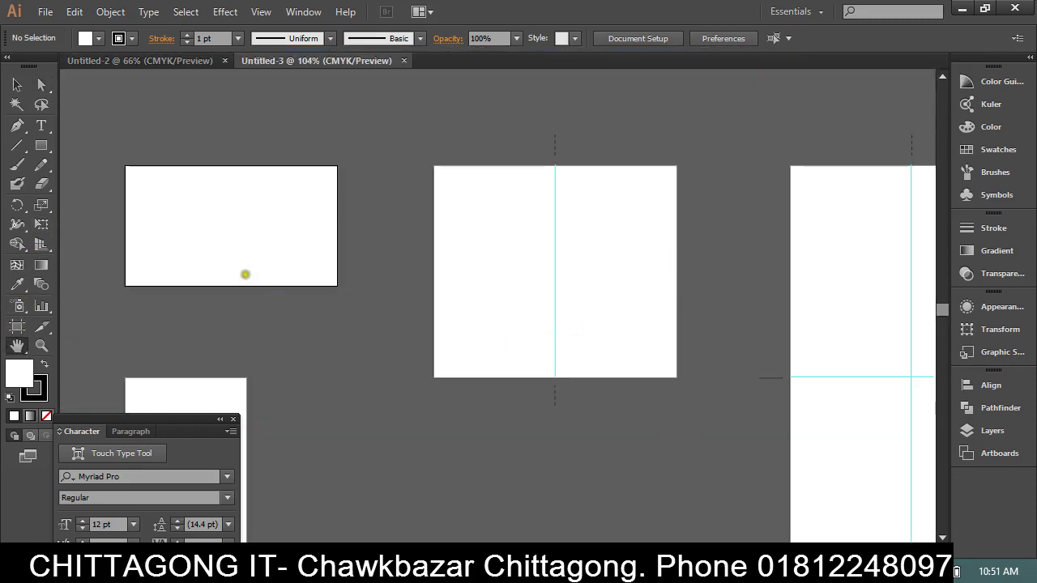
pyautogui.moveTo(246, 275); pyautogui.dragTo(396, 240)
pyautogui.moveTo(405, 324); pyautogui.dragTo(411, 211)
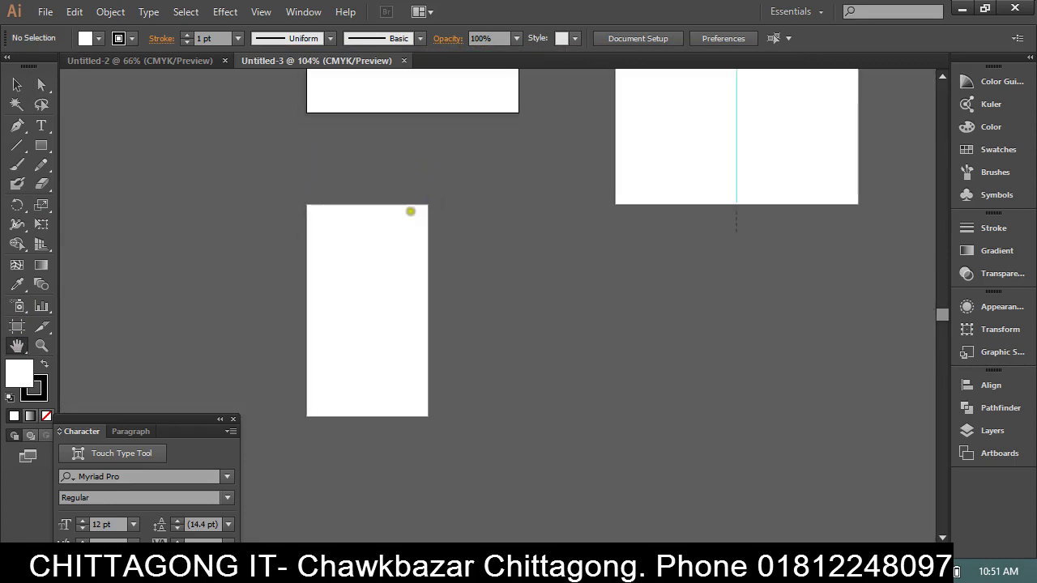
pyautogui.moveTo(767, 245)
pyautogui.mouseDown()
pyautogui.moveTo(380, 435)
pyautogui.moveTo(283, 248)
pyautogui.moveTo(418, 346)
pyautogui.mouseUp()
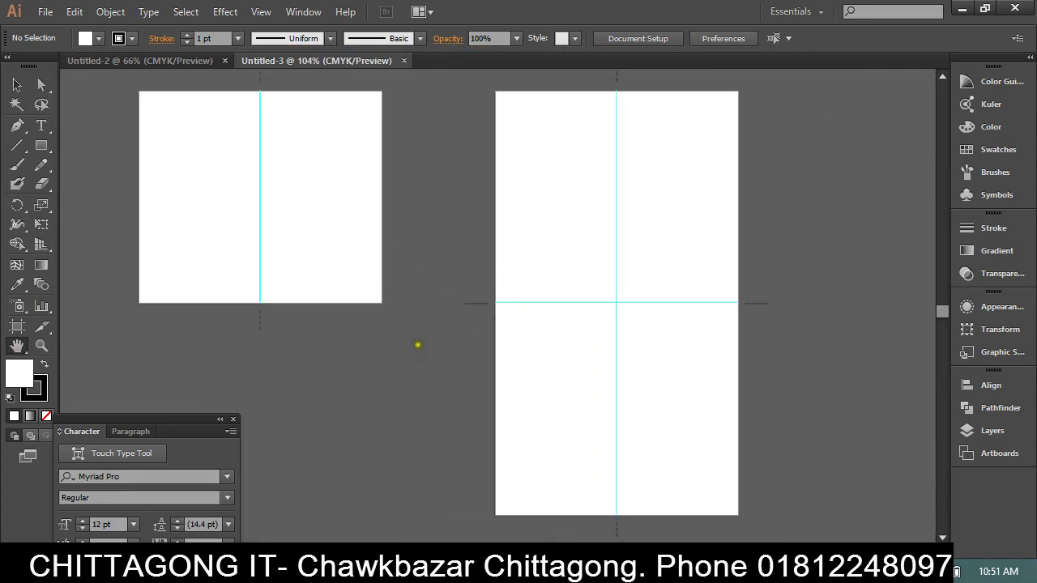
pyautogui.hscroll(-2, 689, 316)
pyautogui.hscroll(-5, 624, 276)
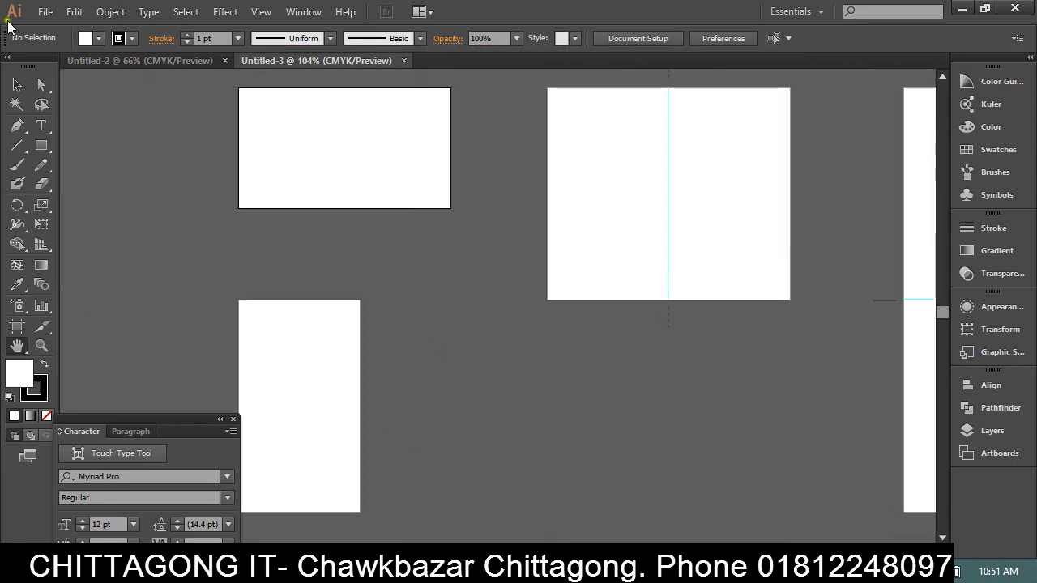
# Select Banner Ads.ait in the Blank Templates folder of New from Template.
pyautogui.click(45, 11)
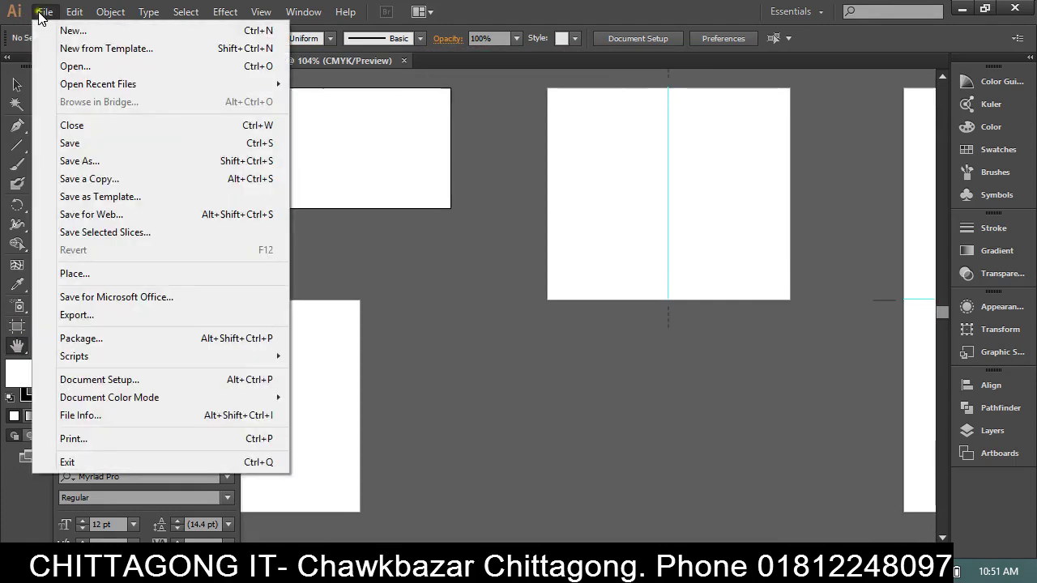
pyautogui.click(65, 49)
pyautogui.doubleClick(468, 161)
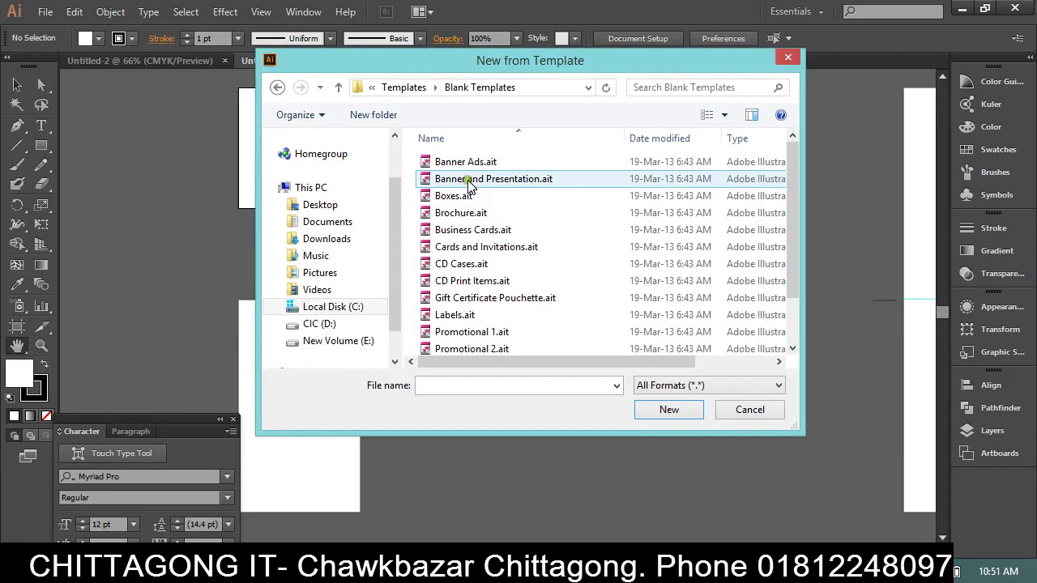
pyautogui.click(468, 161)
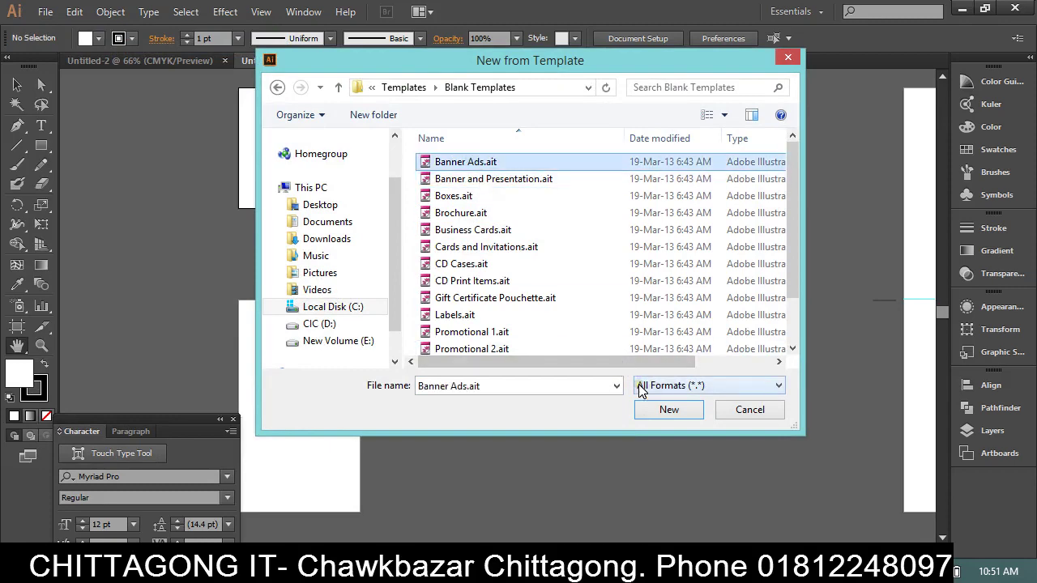
# Create the new RGB document Untitled-4 from Banner Ads.ait.
pyautogui.click(650, 412)
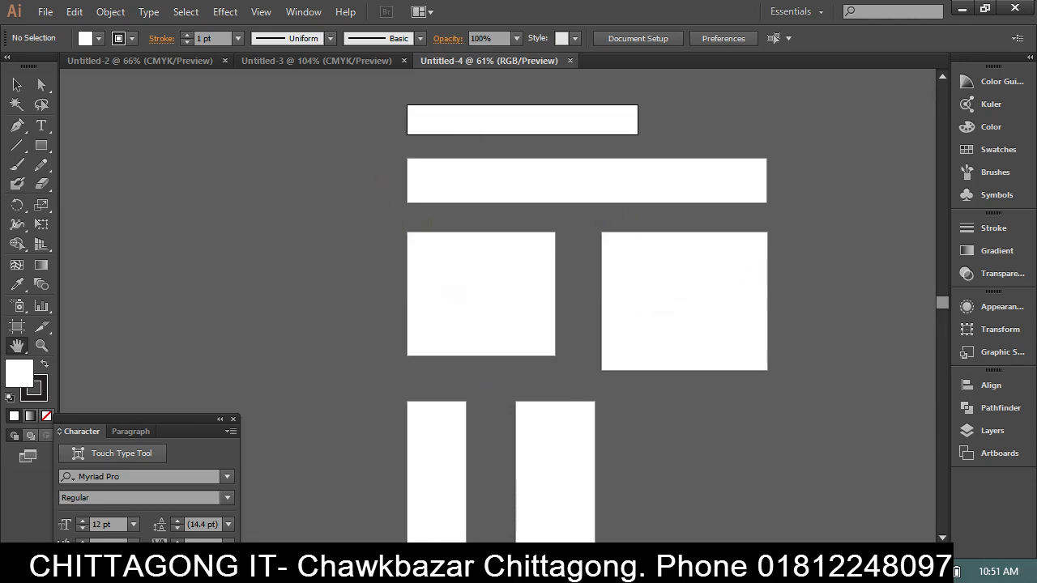
# Switch to Firefox and load bdjobs.com in a new tab.
pyautogui.click(189, 571)
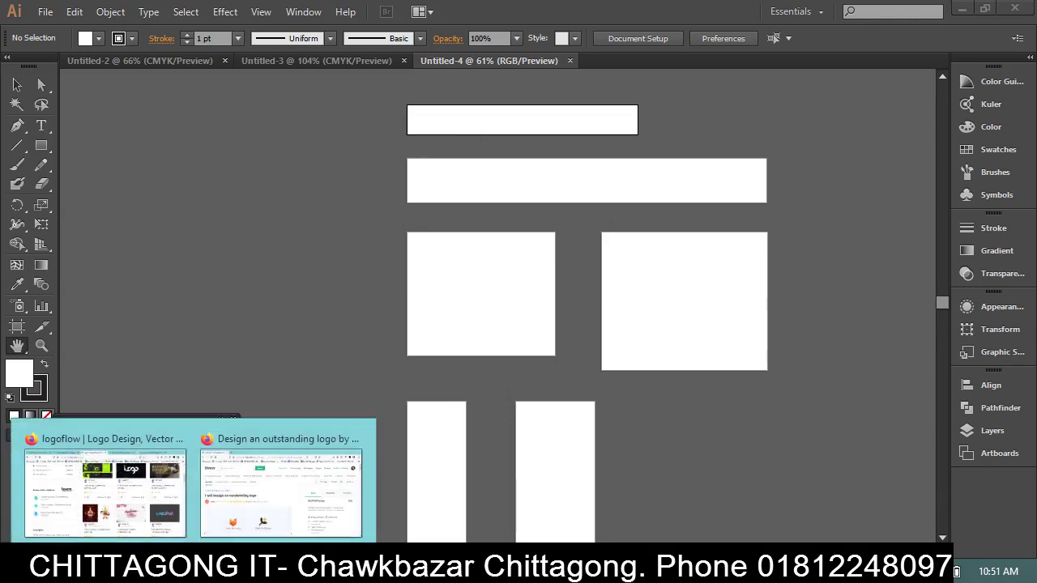
pyautogui.click(280, 492)
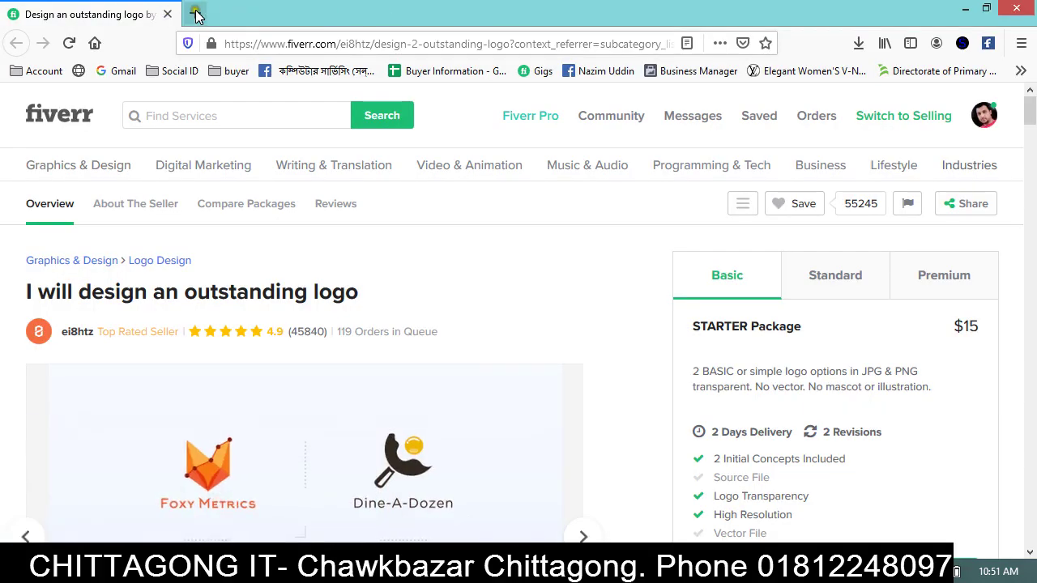
pyautogui.click(195, 13)
pyautogui.click(245, 43)
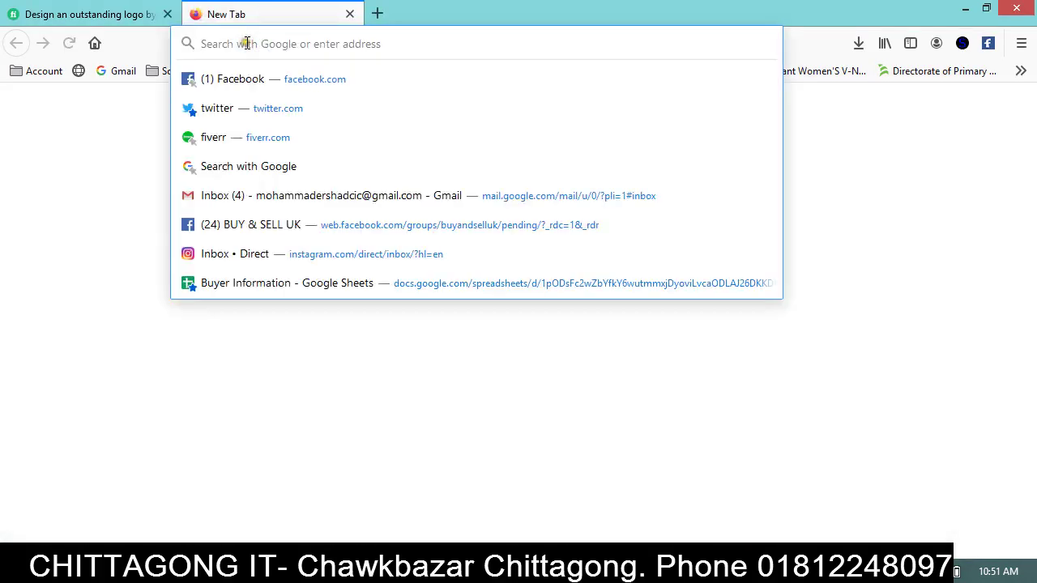
pyautogui.write('b')
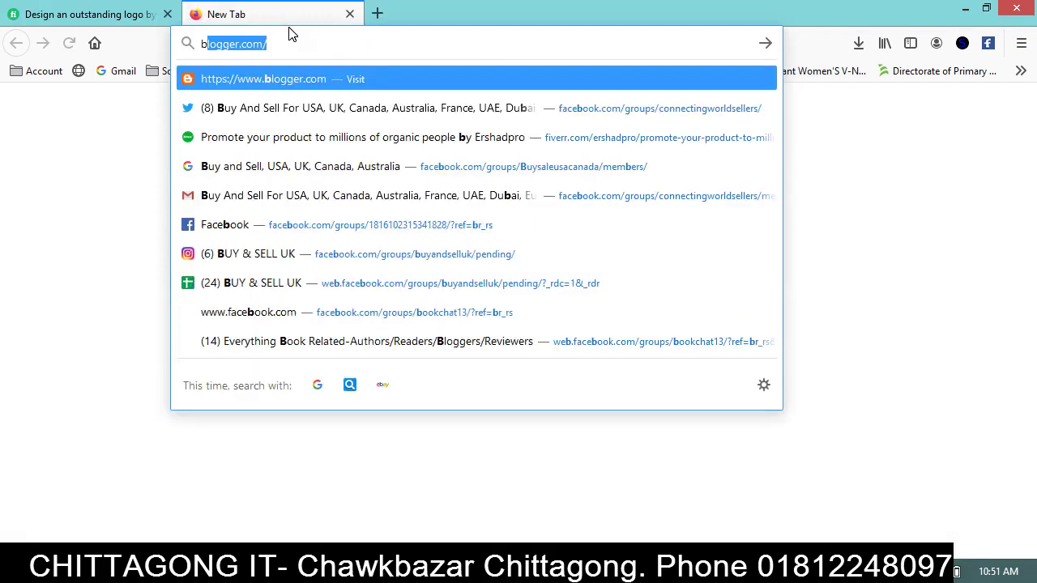
pyautogui.write('d')
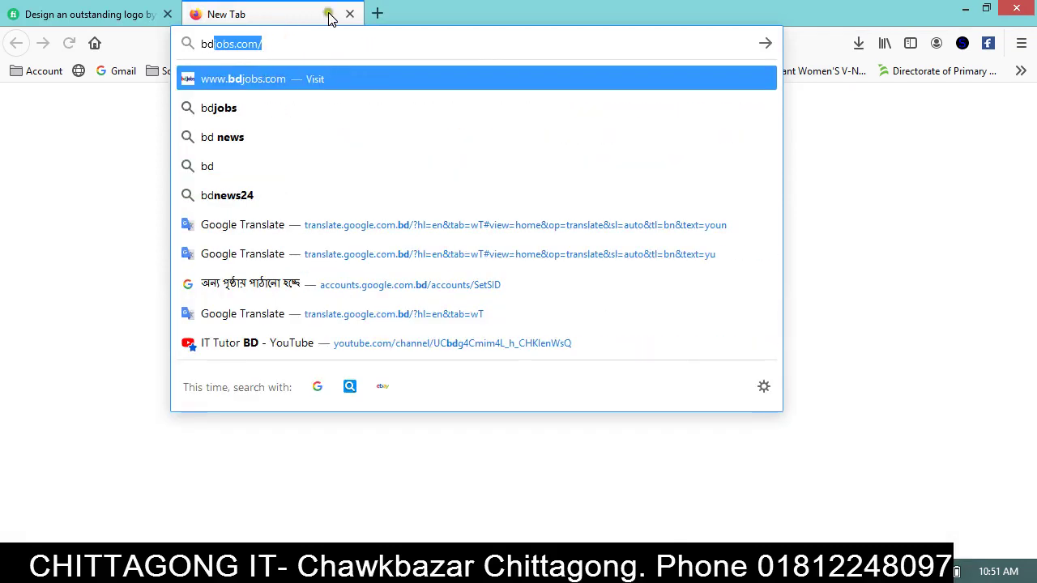
pyautogui.press('Return')
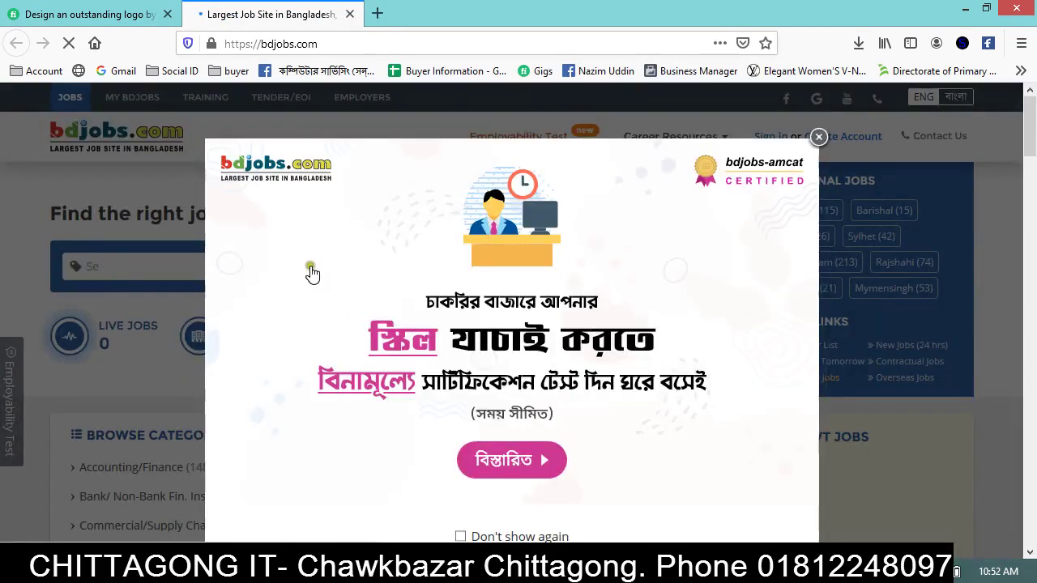
# Dismiss the bdjobs.com popup and scroll the home page down to the footer.
pyautogui.click(818, 137)
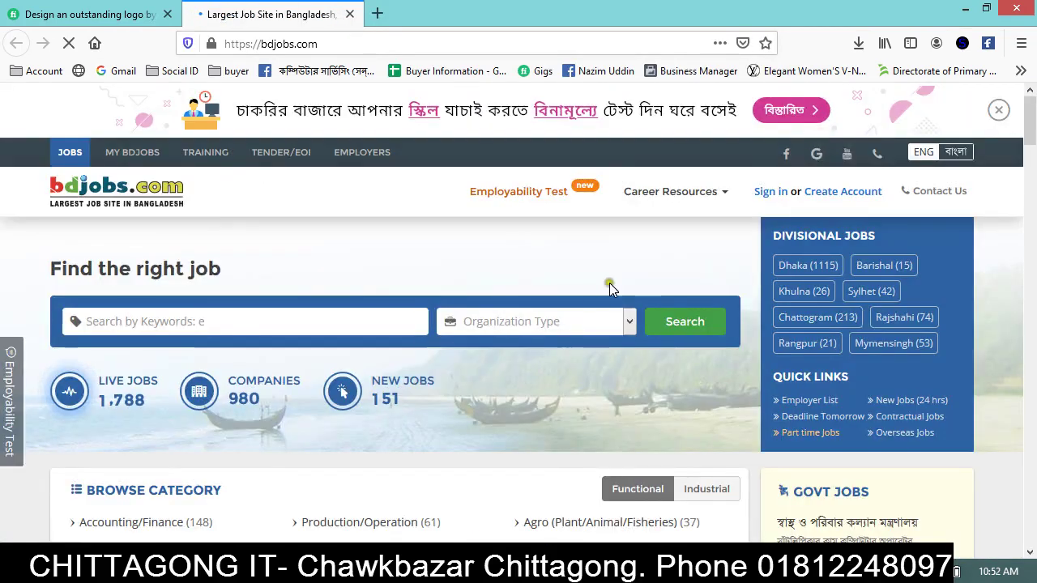
pyautogui.scroll(-2, 599, 340)
pyautogui.scroll(-3, 599, 348)
pyautogui.scroll(-3, 600, 348)
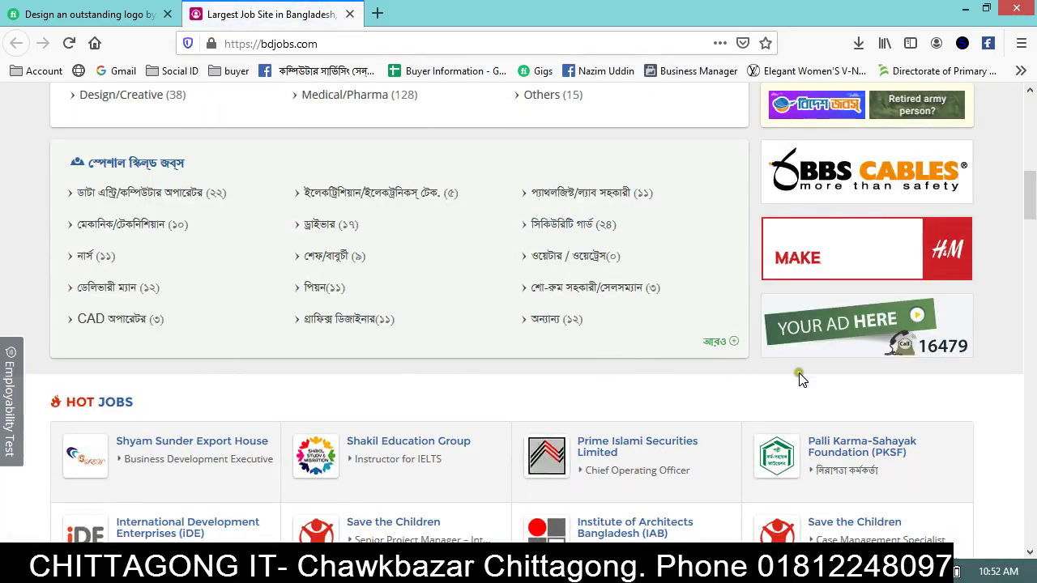
pyautogui.scroll(2, 800, 377)
pyautogui.scroll(1, 800, 377)
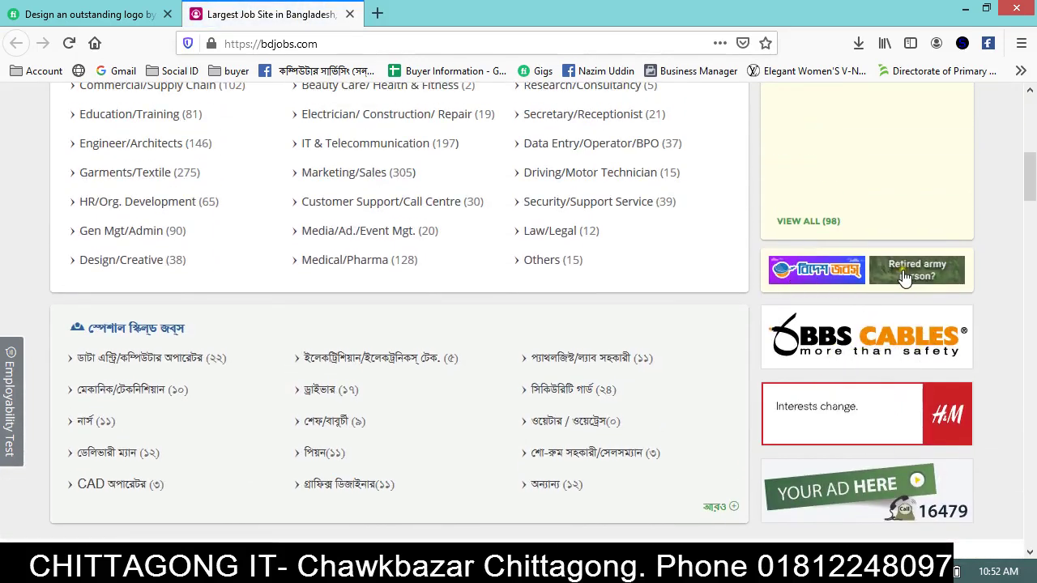
pyautogui.scroll(4, 858, 289)
pyautogui.scroll(-4, 862, 291)
pyautogui.scroll(-5, 867, 304)
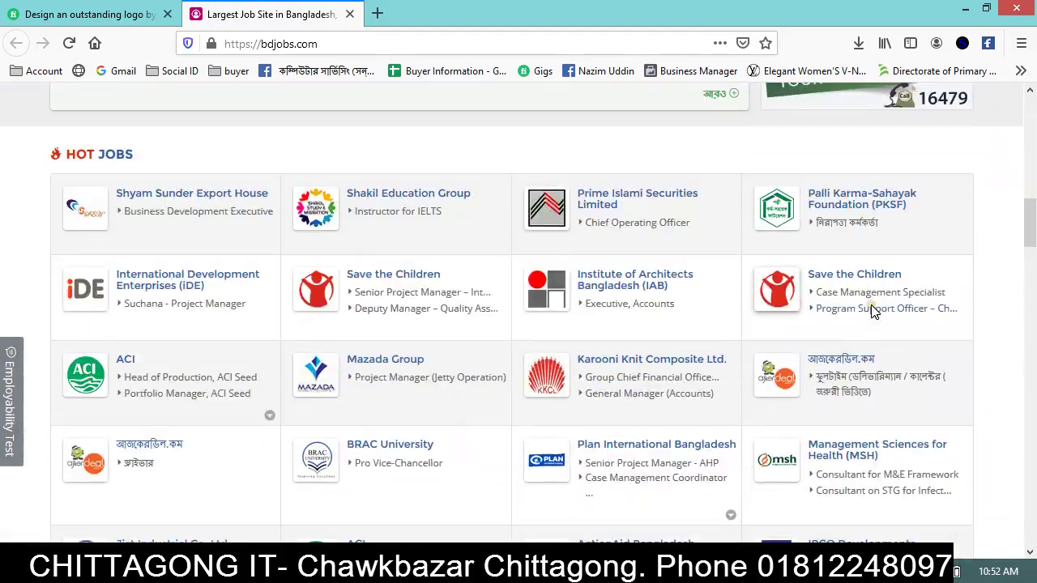
pyautogui.scroll(-4, 868, 316)
pyautogui.scroll(-5, 757, 417)
pyautogui.scroll(-5, 715, 410)
pyautogui.scroll(-5, 444, 387)
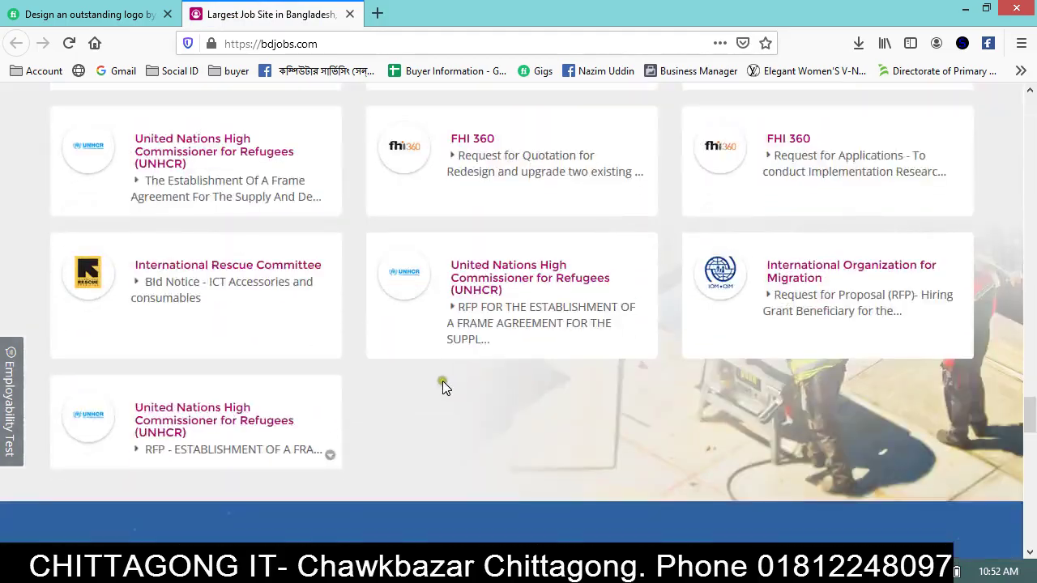
pyautogui.scroll(-5, 411, 367)
pyautogui.scroll(-3, 413, 360)
pyautogui.scroll(-5, 429, 332)
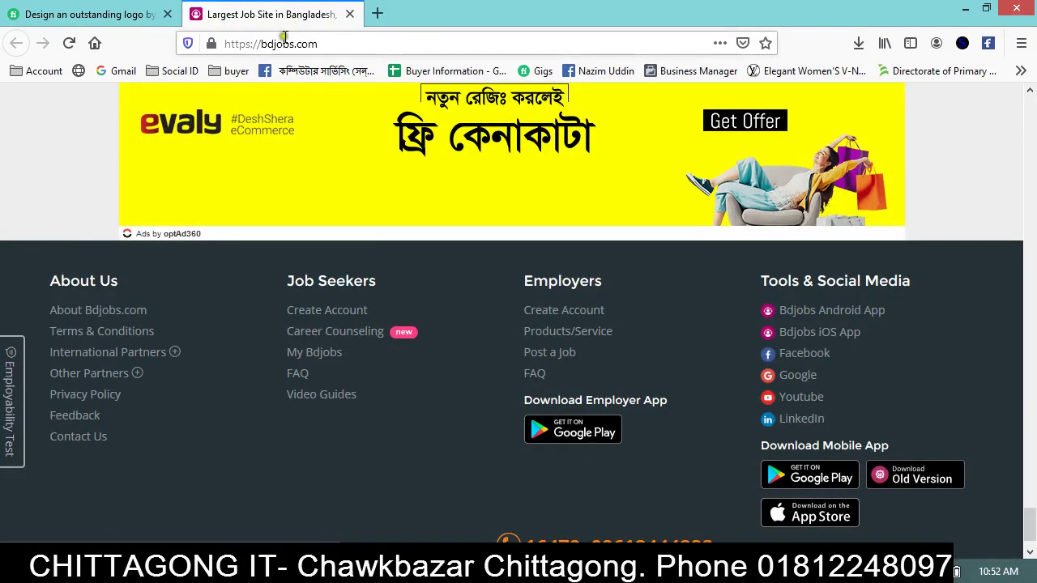
pyautogui.click(334, 46)
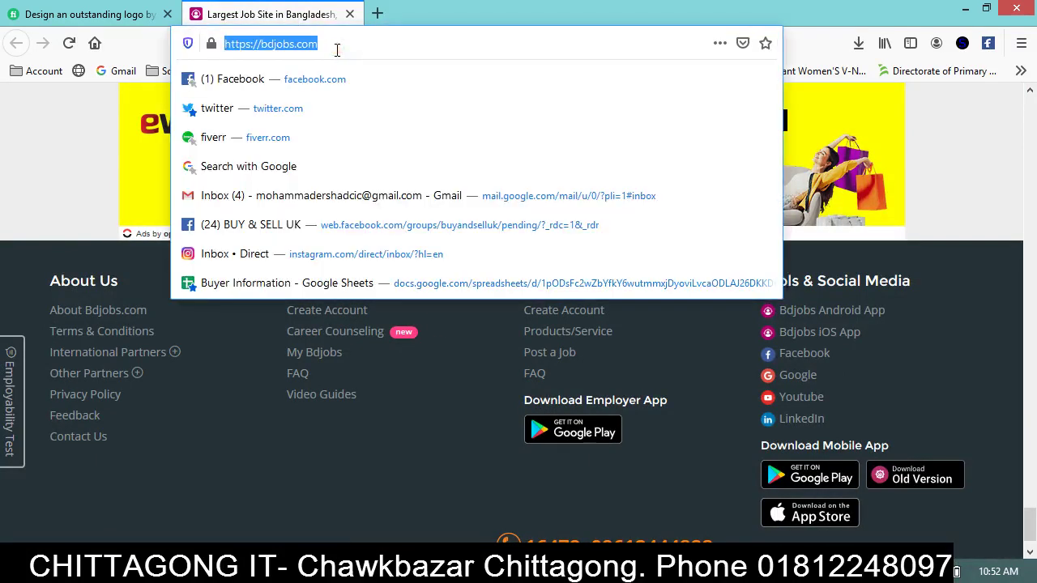
# Load bikroy.com and browse the Chattogram (চট্টগ্রাম) ad listings.
pyautogui.write('bik')
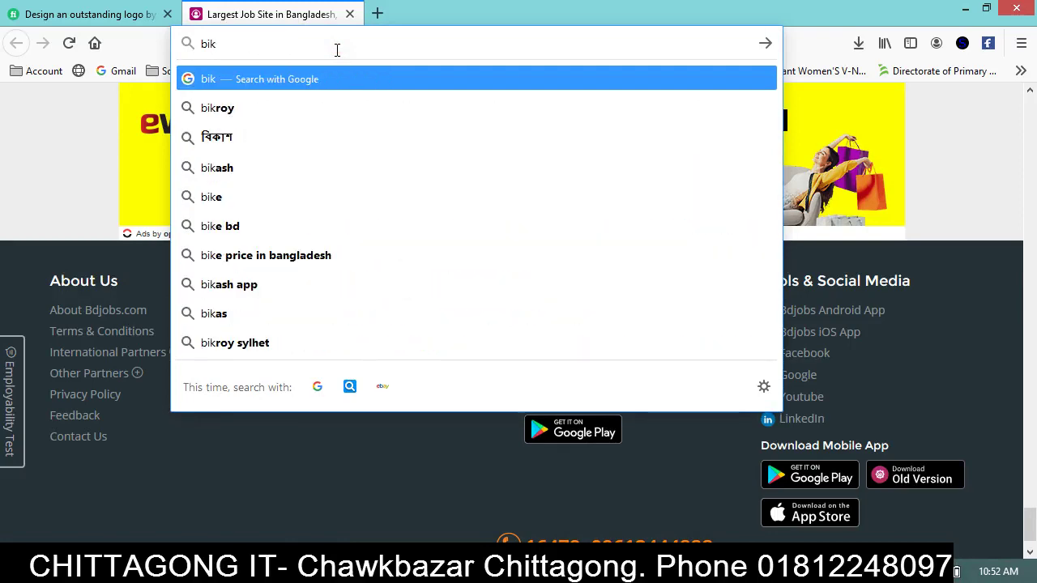
pyautogui.write('roy')
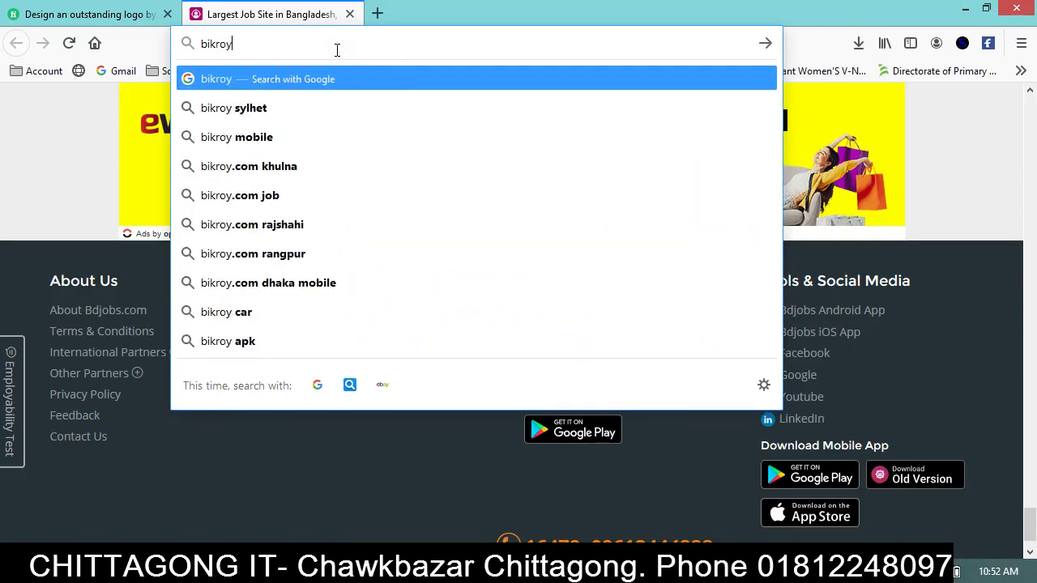
pyautogui.write('.c')
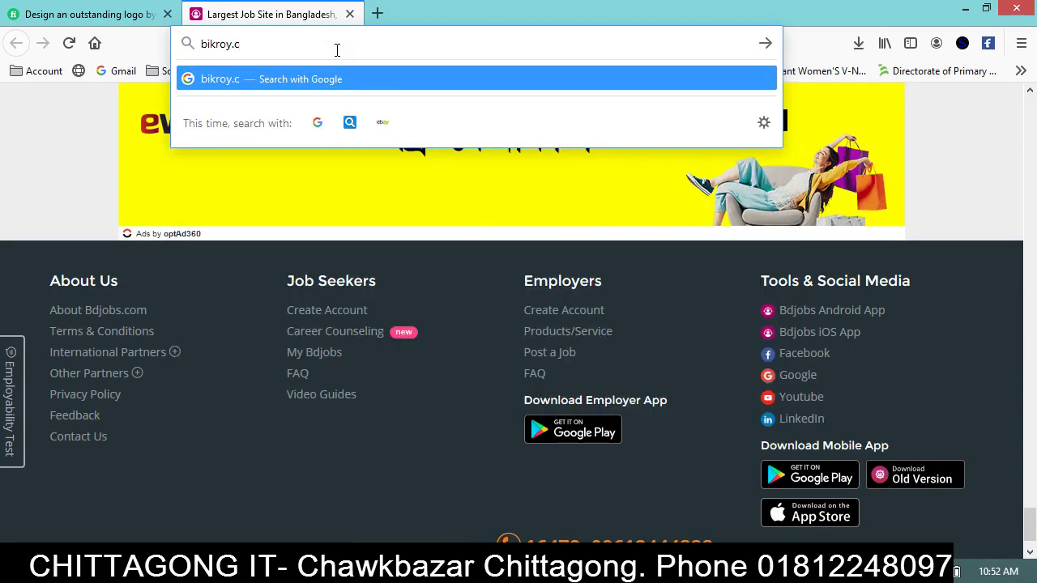
pyautogui.write('om')
pyautogui.press('Return')
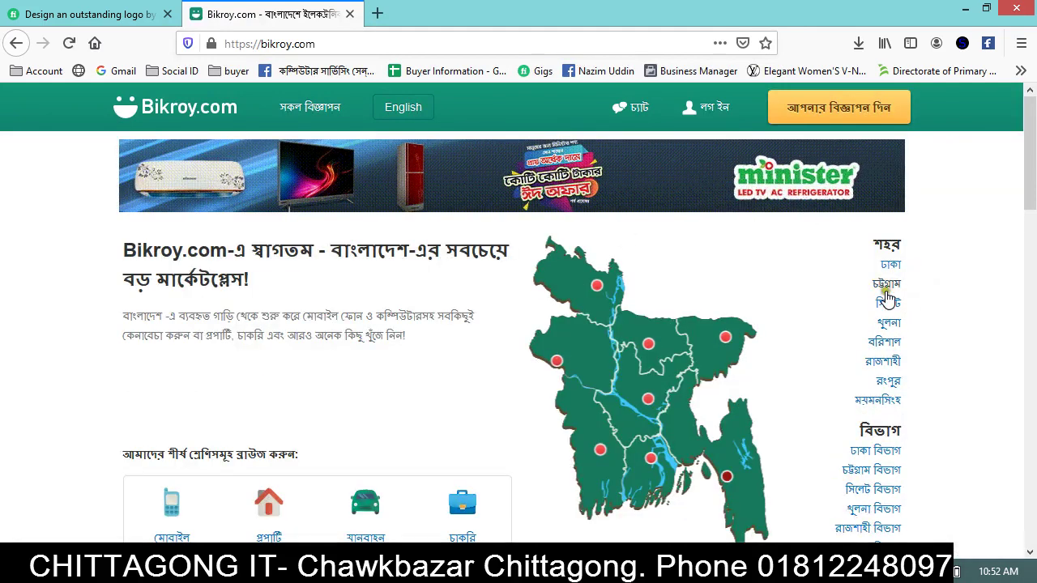
pyautogui.click(885, 288)
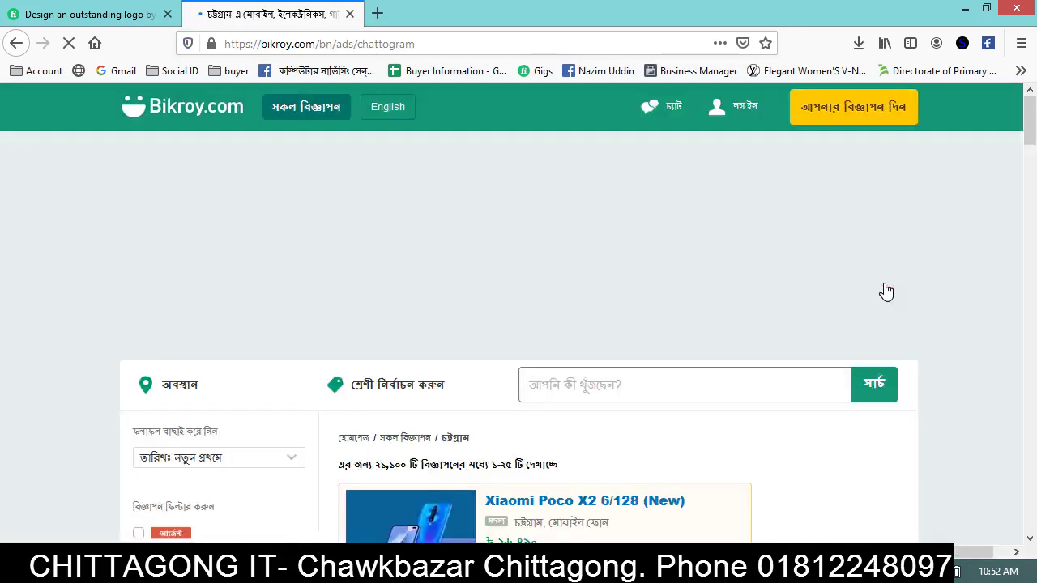
pyautogui.scroll(-5, 597, 342)
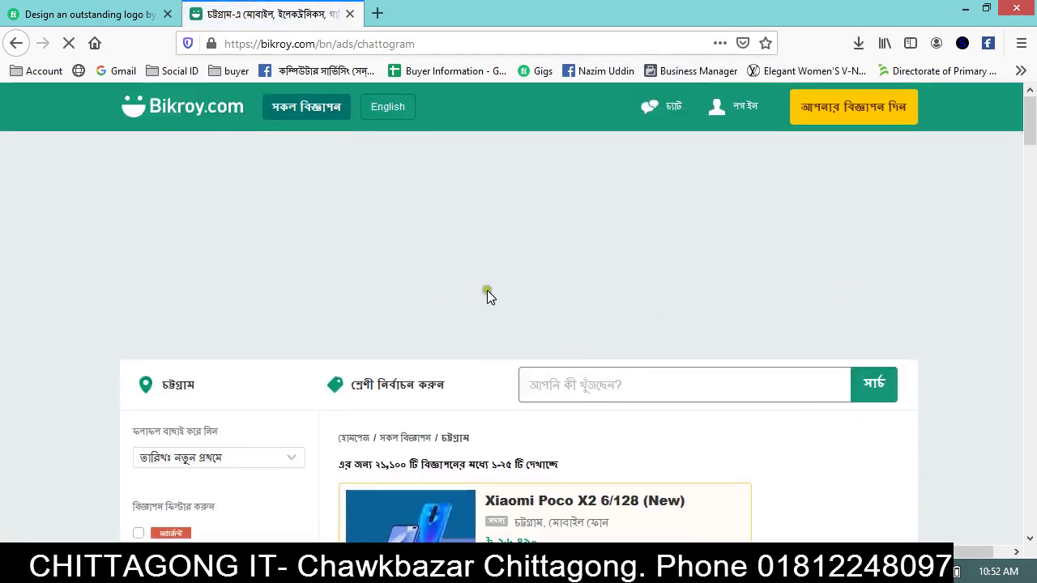
pyautogui.scroll(-4, 842, 381)
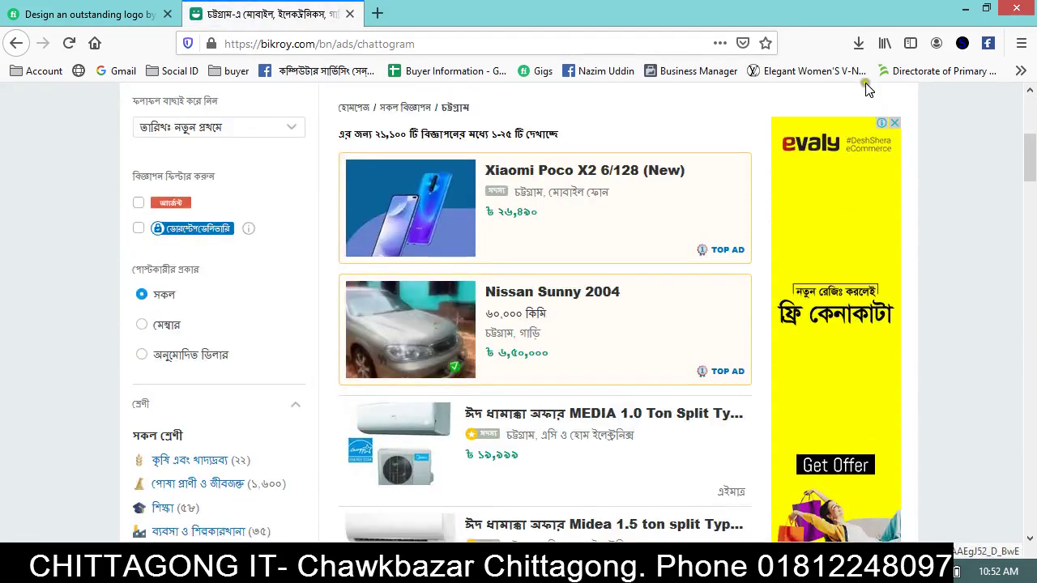
pyautogui.scroll(-6, 850, 359)
pyautogui.scroll(-3, 850, 456)
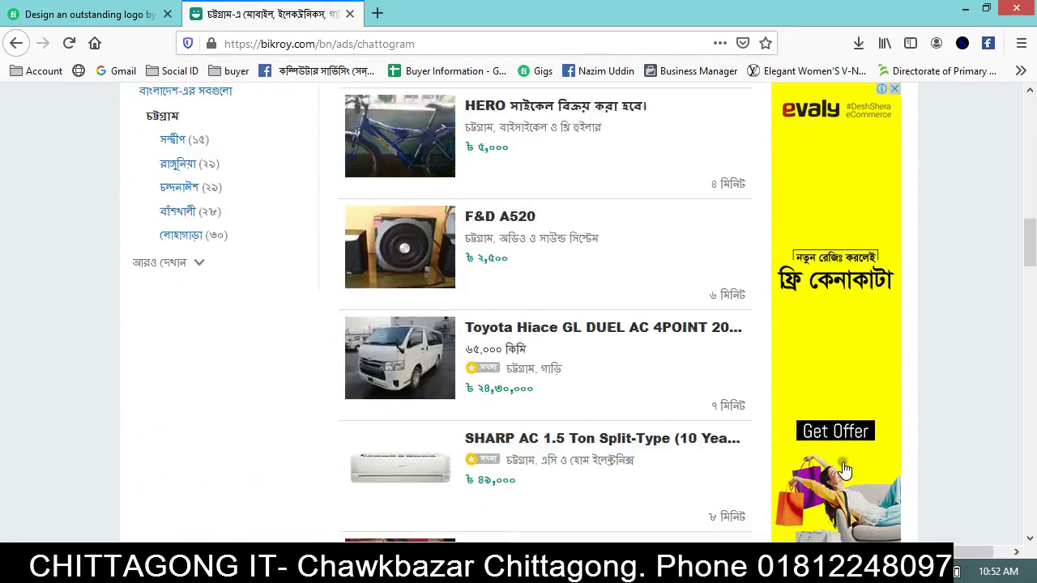
pyautogui.scroll(-3, 440, 481)
pyautogui.scroll(-4, 470, 408)
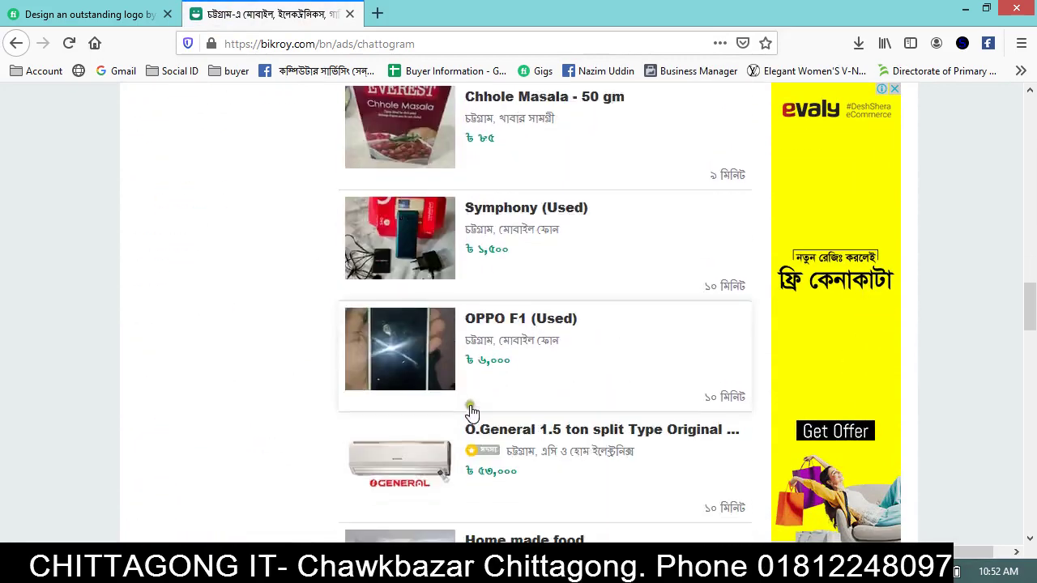
# View the OPPO F1 (Used) ad at ৳6,000, then minimize the browser.
pyautogui.click(488, 318)
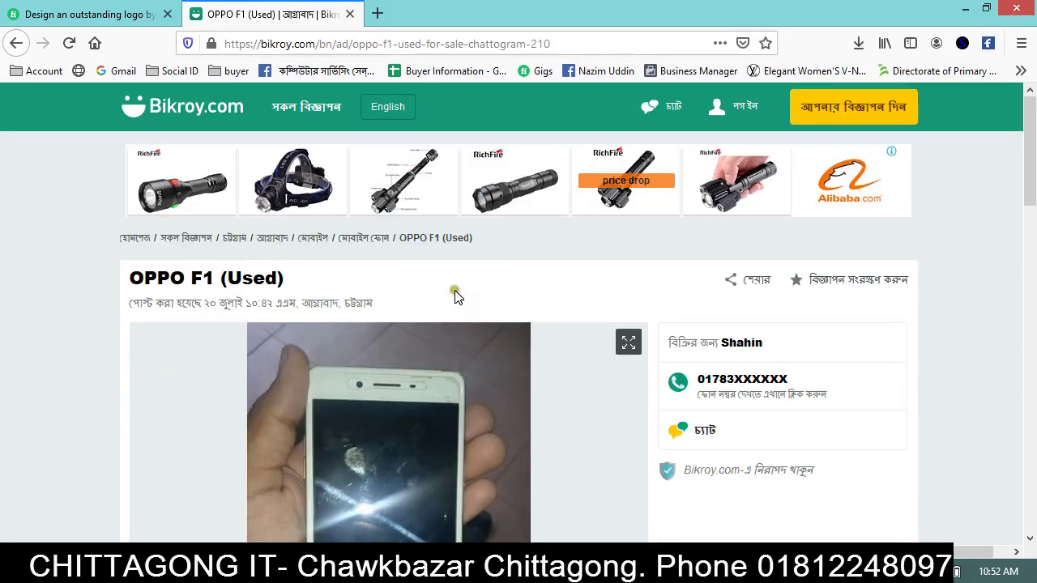
pyautogui.scroll(-3, 851, 348)
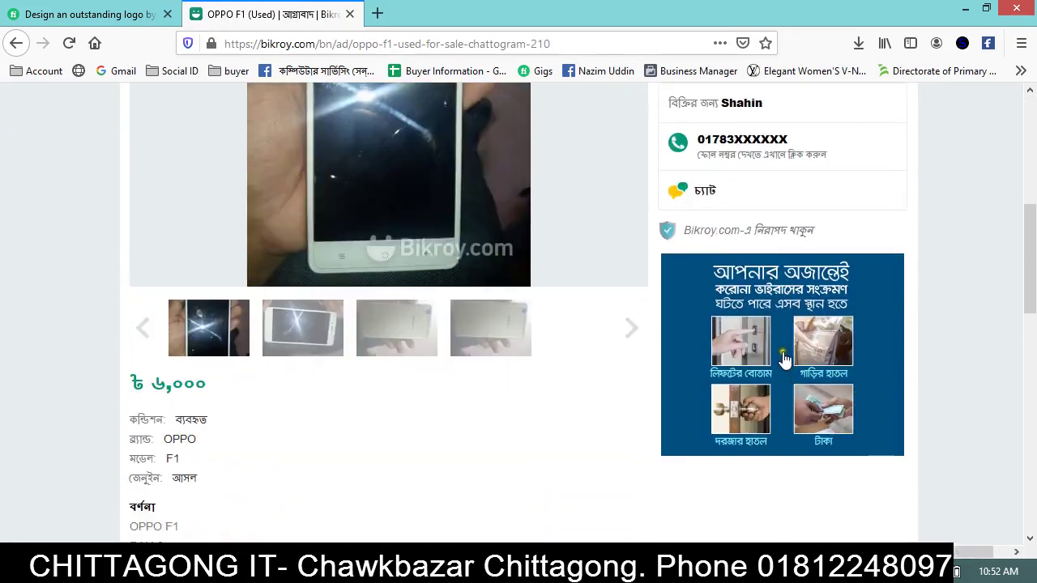
pyautogui.scroll(-8, 267, 440)
pyautogui.scroll(-1, 678, 396)
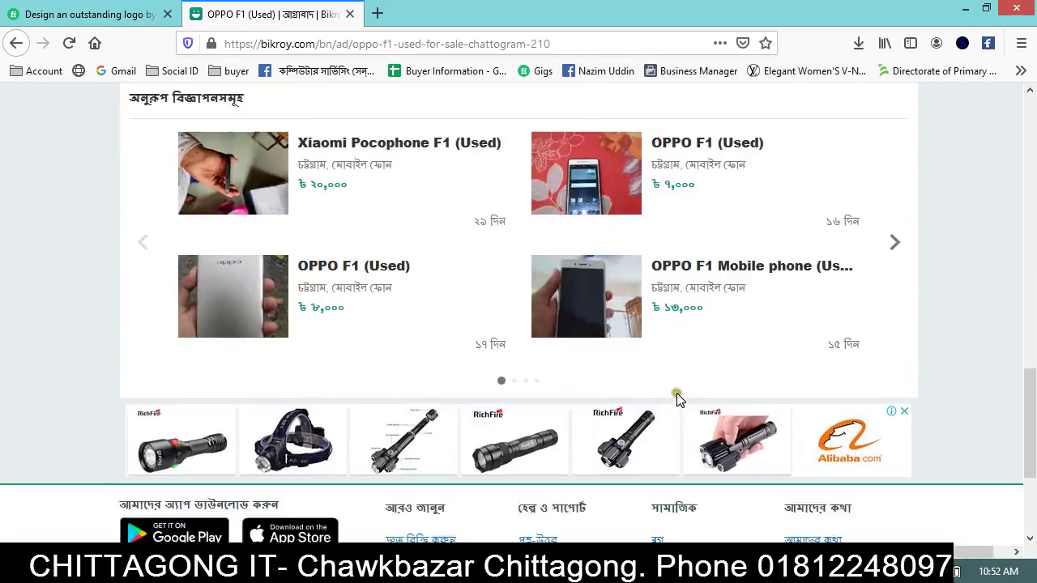
pyautogui.scroll(-3, 659, 413)
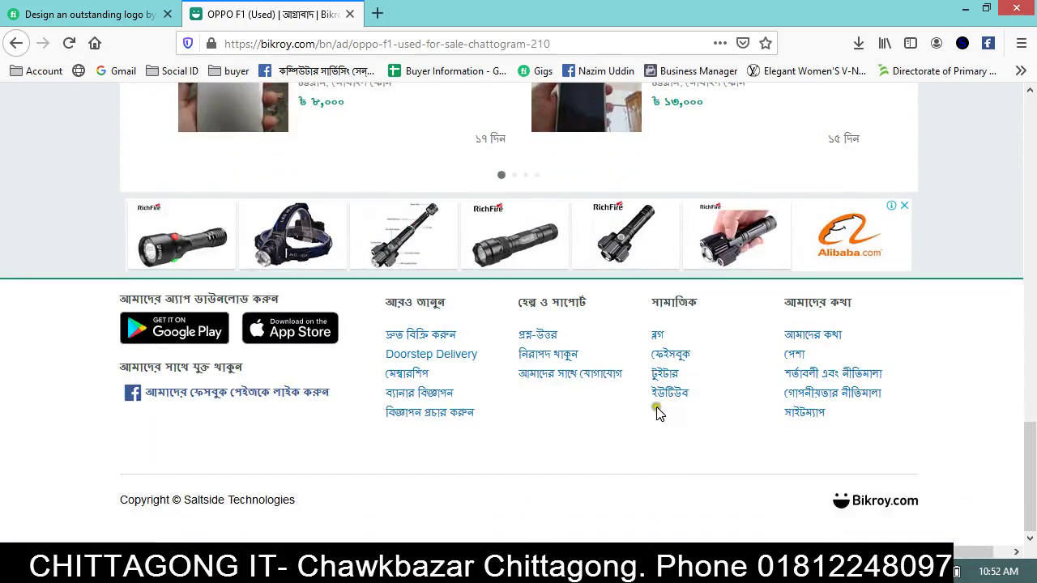
pyautogui.click(965, 8)
# Scroll over Untitled-4's blank banner artboards, then open the File menu.
pyautogui.scroll(-2, 639, 435)
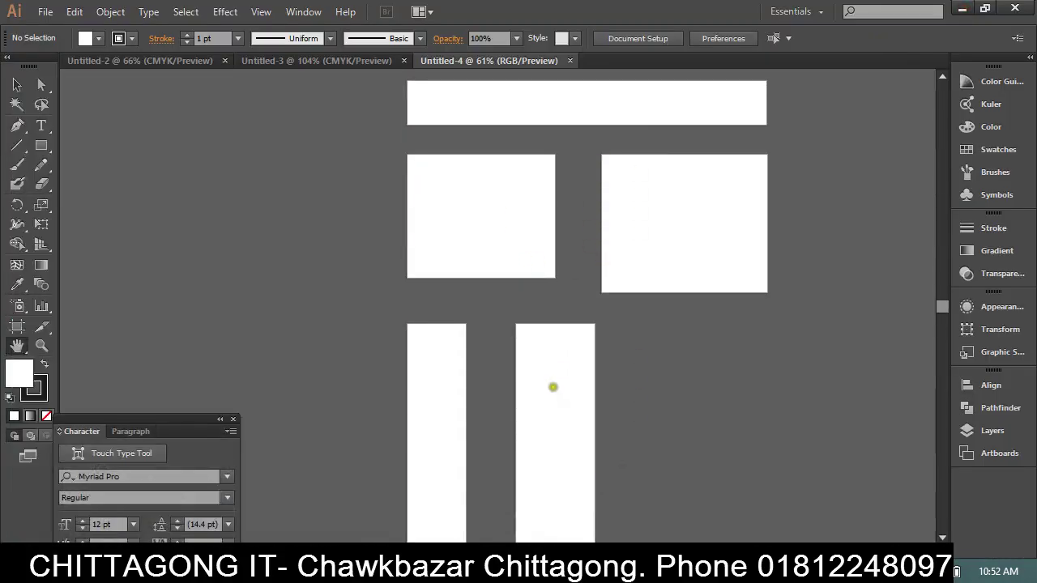
pyautogui.scroll(-2, 553, 386)
pyautogui.scroll(-1, 670, 366)
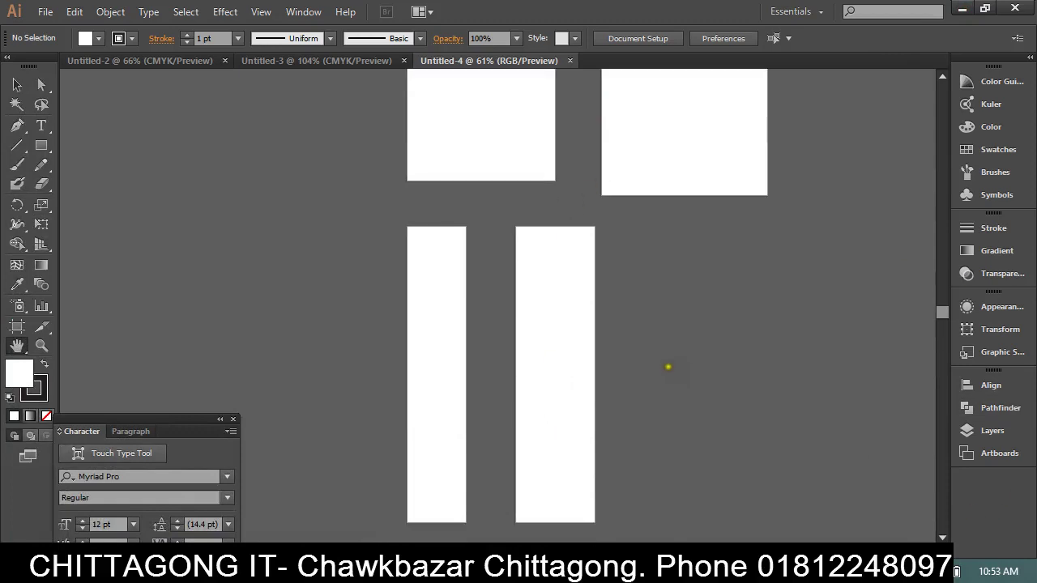
pyautogui.scroll(-1, 549, 185)
pyautogui.scroll(1, 567, 329)
pyautogui.scroll(1, 576, 331)
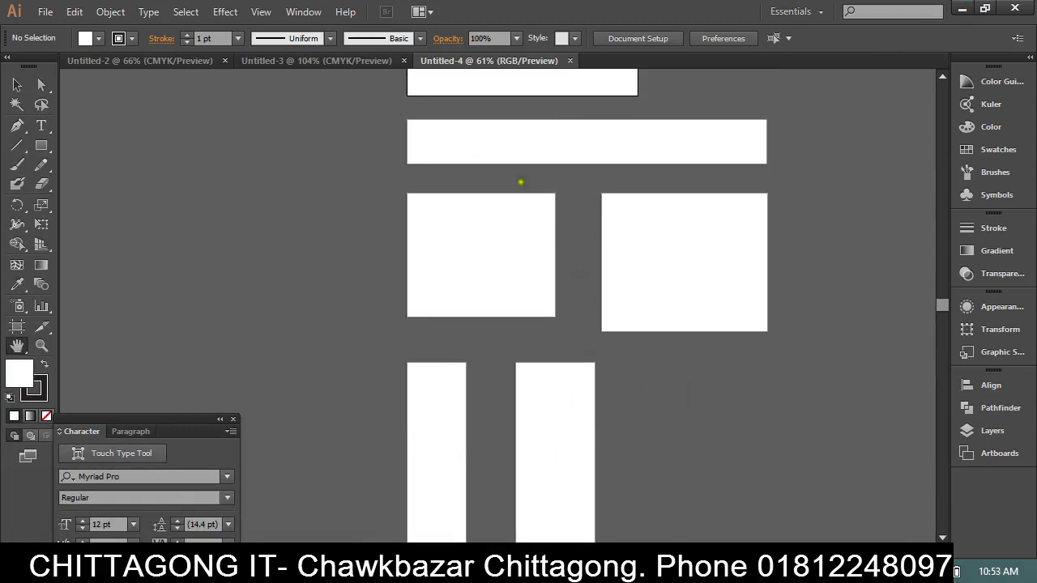
pyautogui.scroll(1, 648, 251)
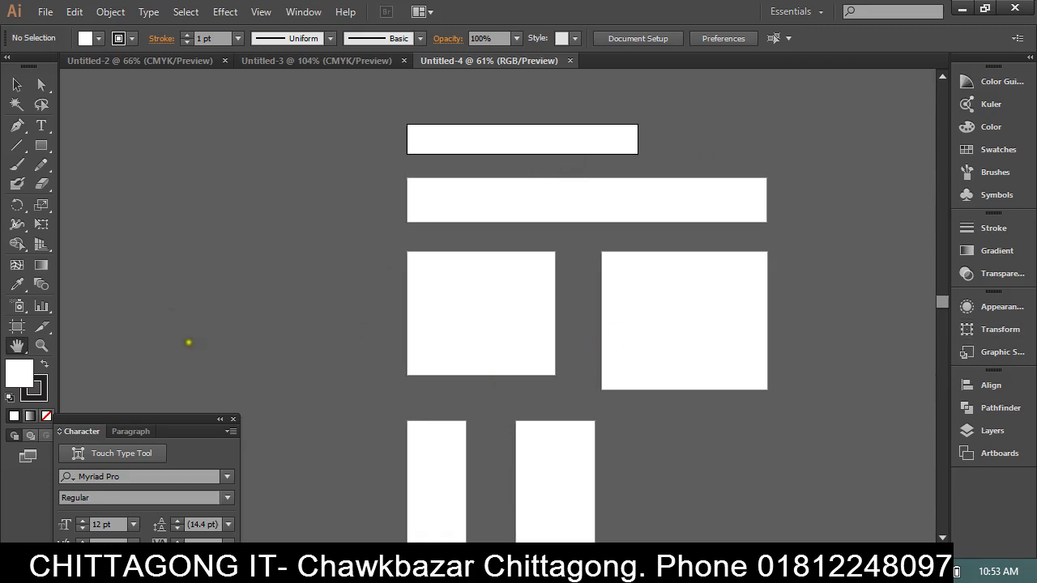
pyautogui.click(45, 12)
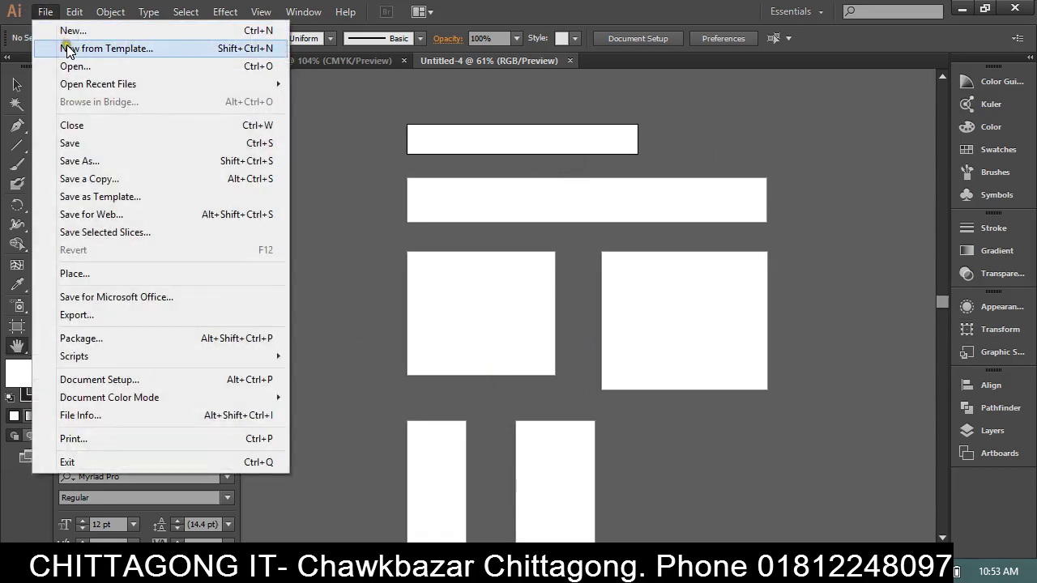
# Browse the blank templates (CD Cases, Labels, Promotional 2), then create Untitled-5 from Tshirt.ait.
pyautogui.click(69, 48)
pyautogui.click(479, 170)
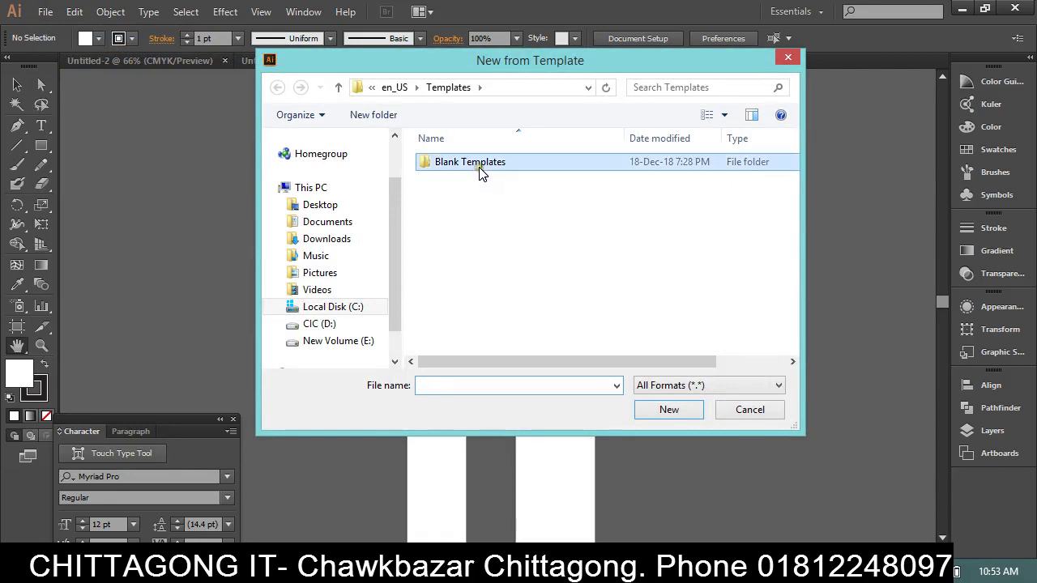
pyautogui.doubleClick(479, 167)
pyautogui.click(480, 247)
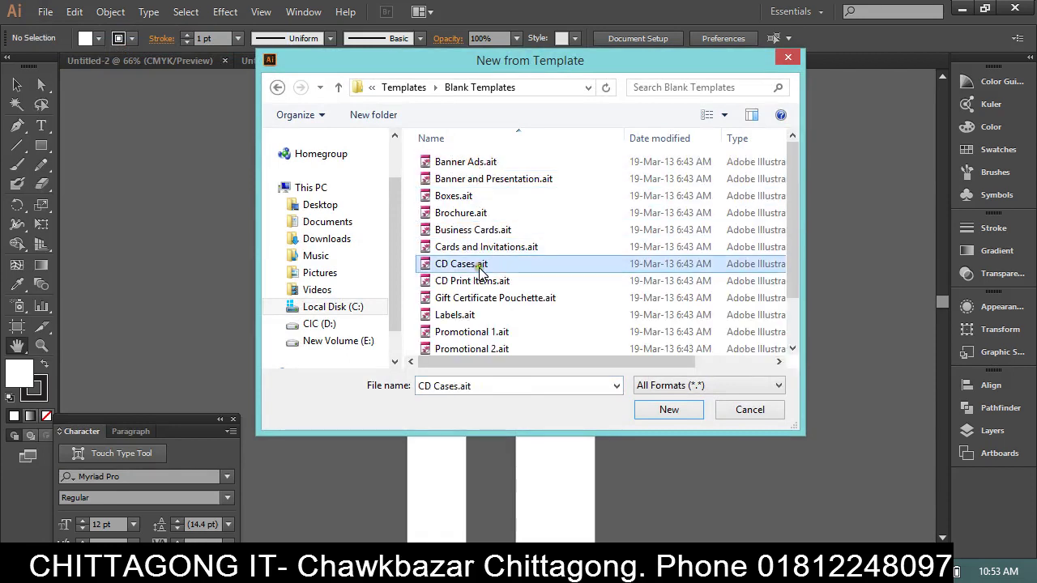
pyautogui.click(480, 281)
pyautogui.click(487, 315)
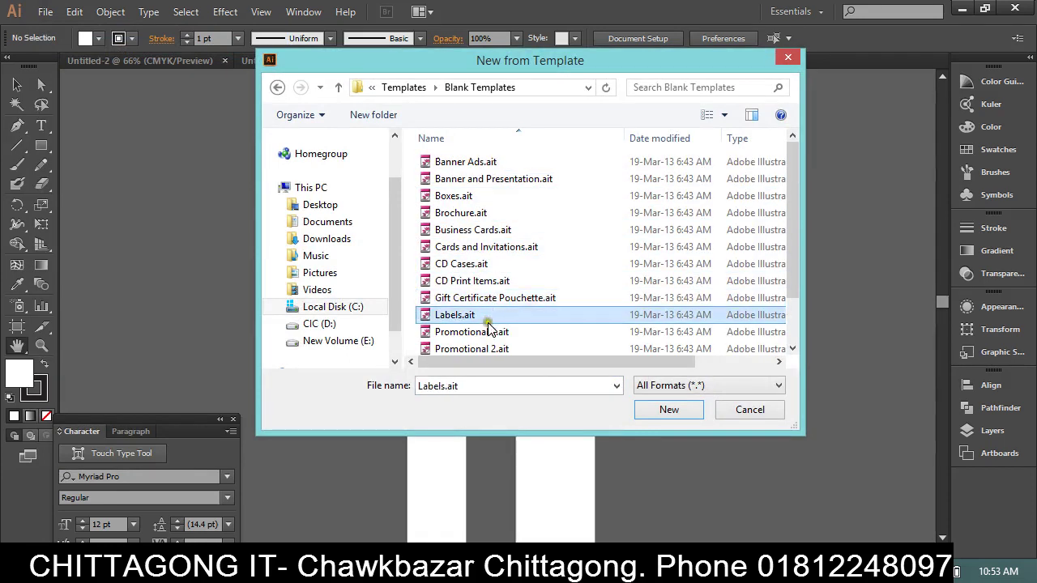
pyautogui.scroll(-1, 571, 345)
pyautogui.click(494, 295)
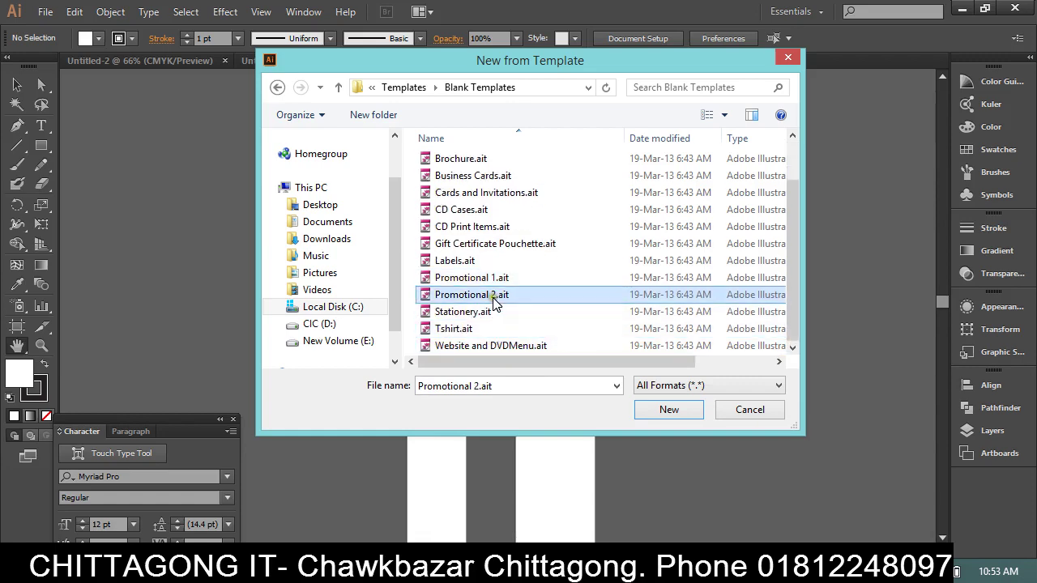
pyautogui.click(492, 328)
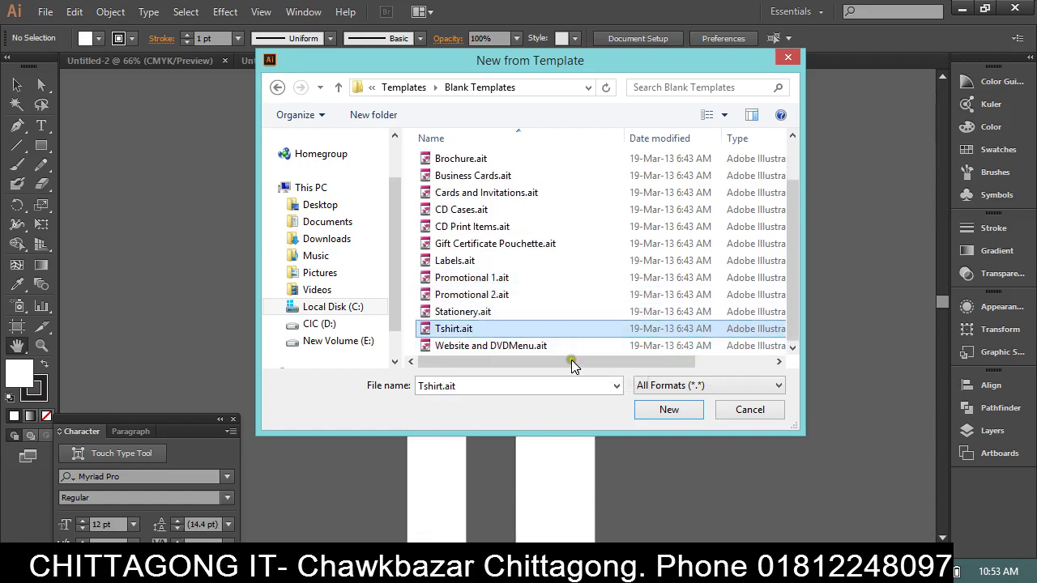
pyautogui.click(666, 411)
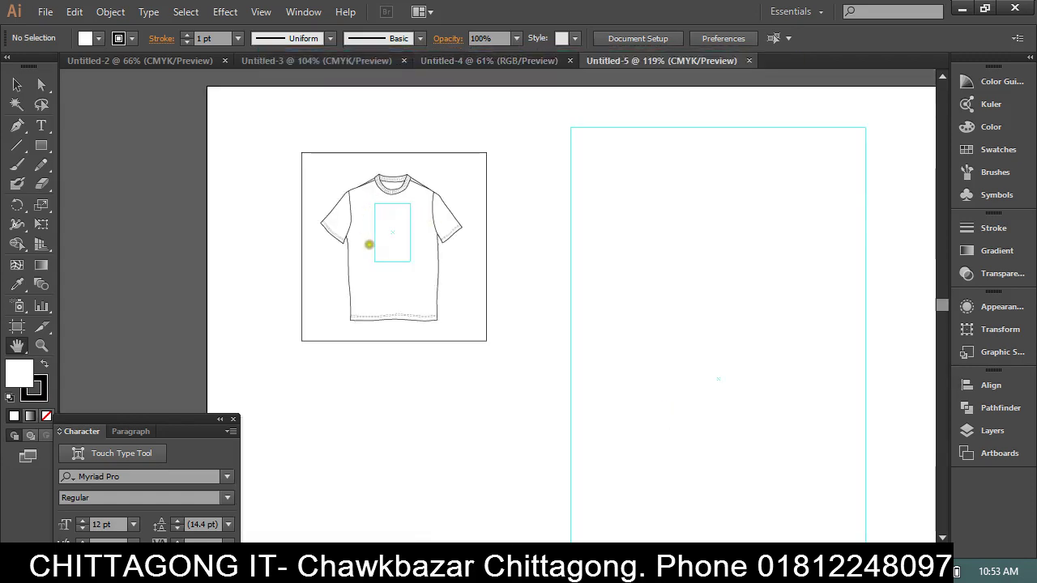
pyautogui.moveTo(396, 239); pyautogui.dragTo(506, 281)
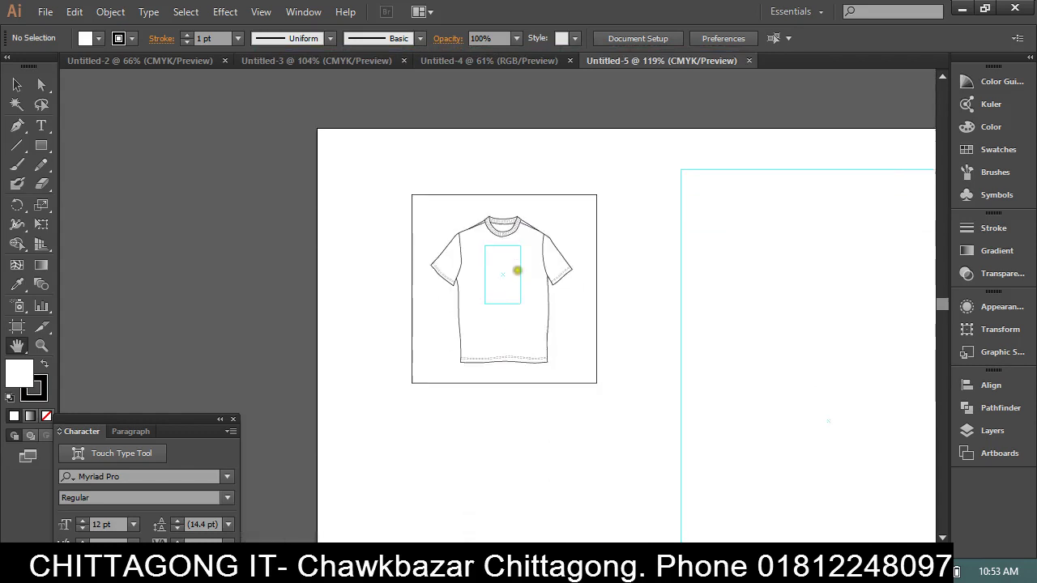
# Close Untitled-5, Untitled-4 and Untitled-3, leaving Untitled-2, then open the File menu.
pyautogui.click(747, 60)
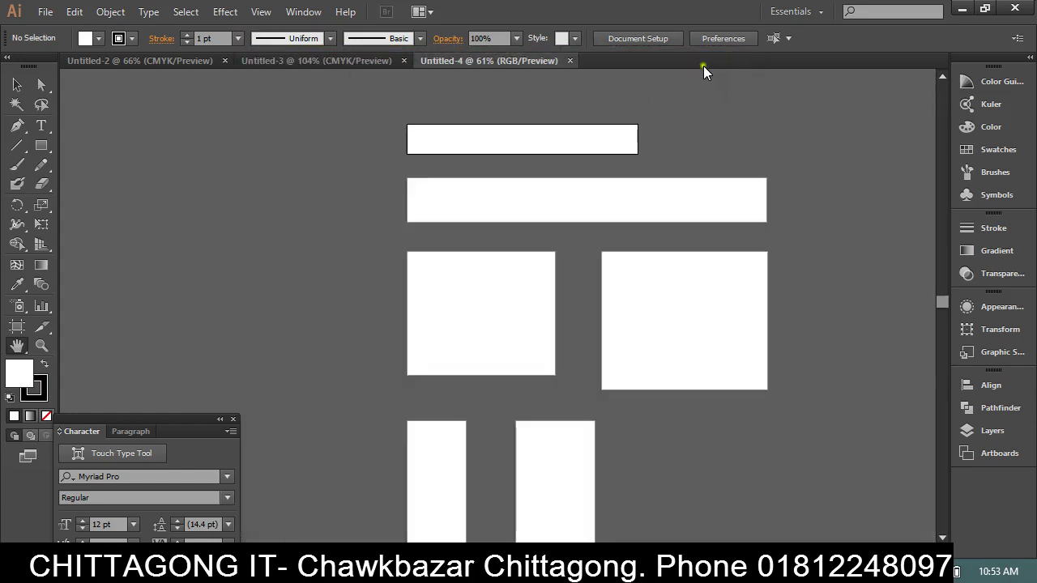
pyautogui.click(569, 60)
pyautogui.click(404, 61)
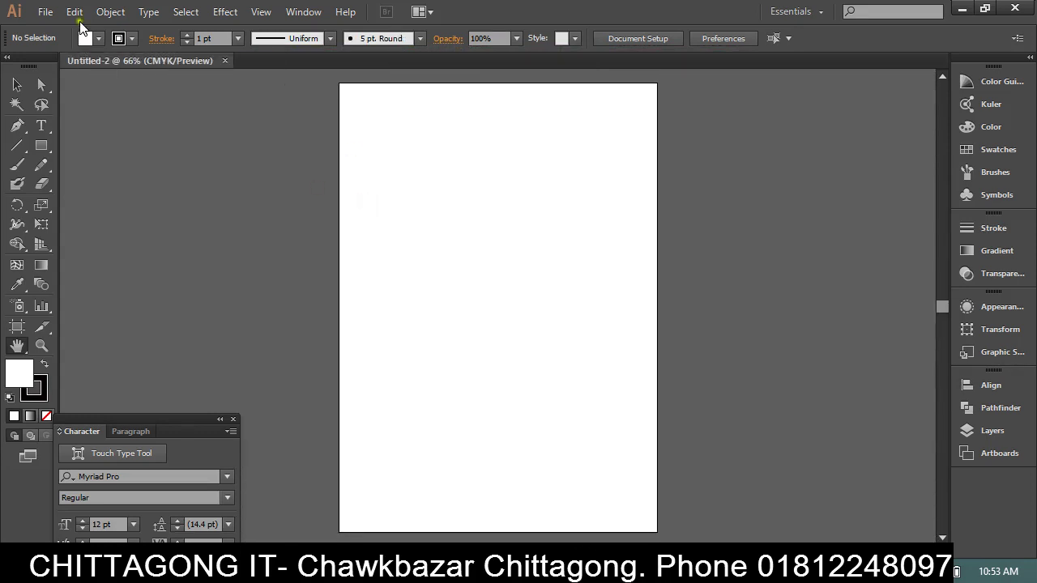
pyautogui.click(54, 11)
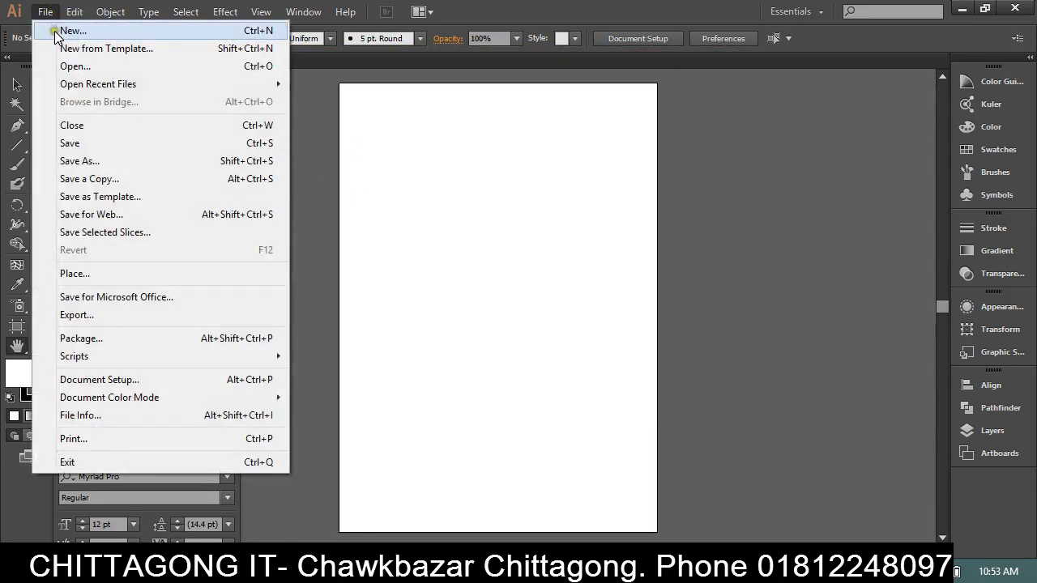
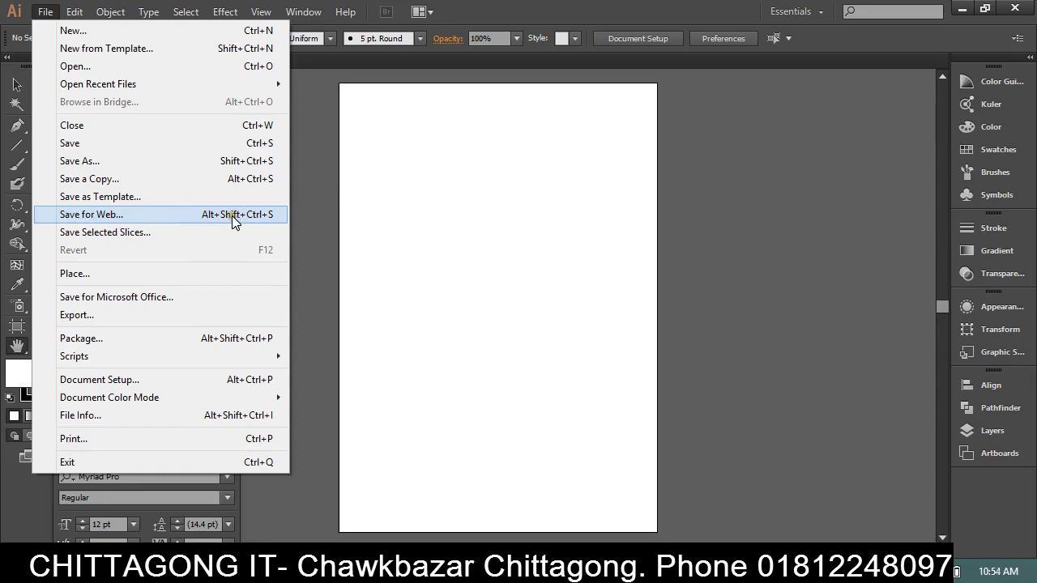
# Look over the File menu's Save for Web and Save for Microsoft Office items, then dismiss the menu unused.
pyautogui.click(133, 217)
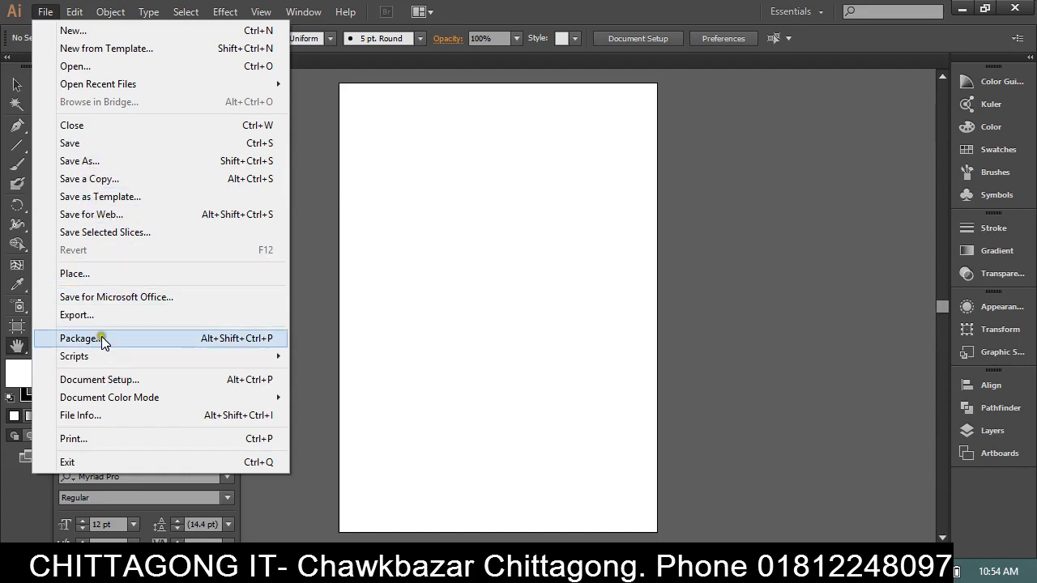
pyautogui.click(95, 276)
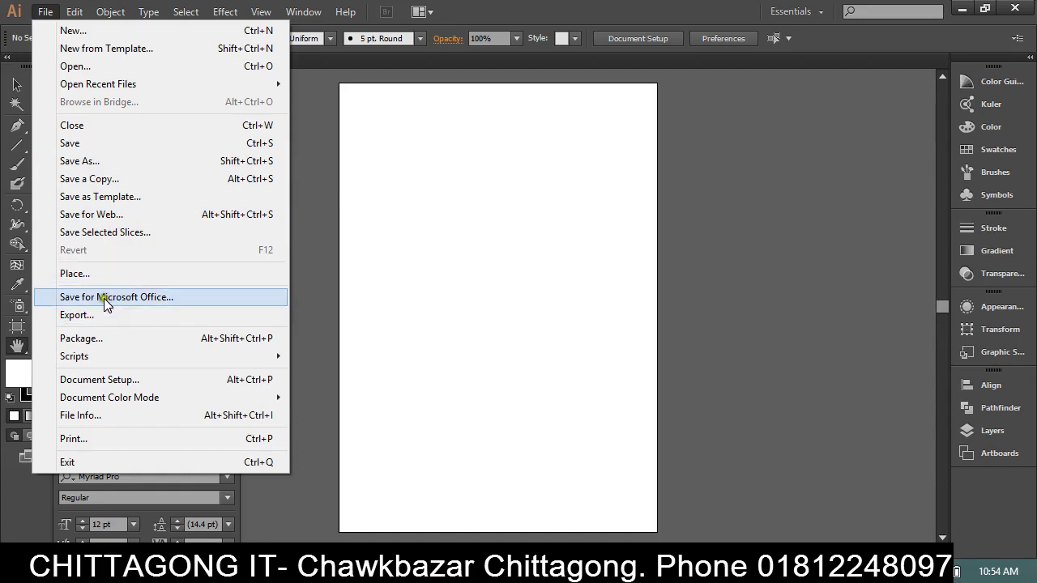
pyautogui.click(420, 277)
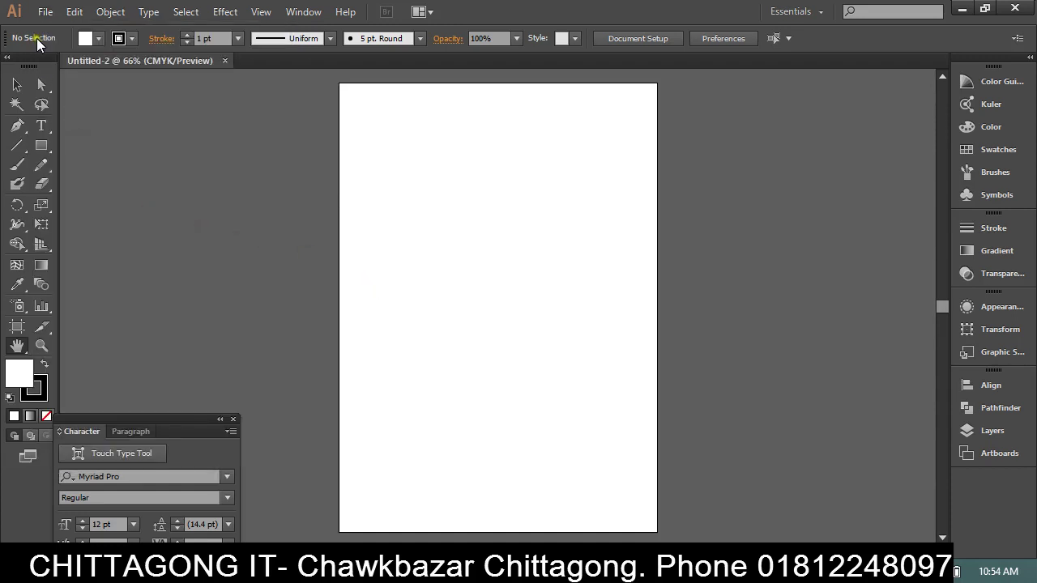
# Cycle through the Selection, Type, Paintbrush and Blob Brush tools.
pyautogui.click(18, 86)
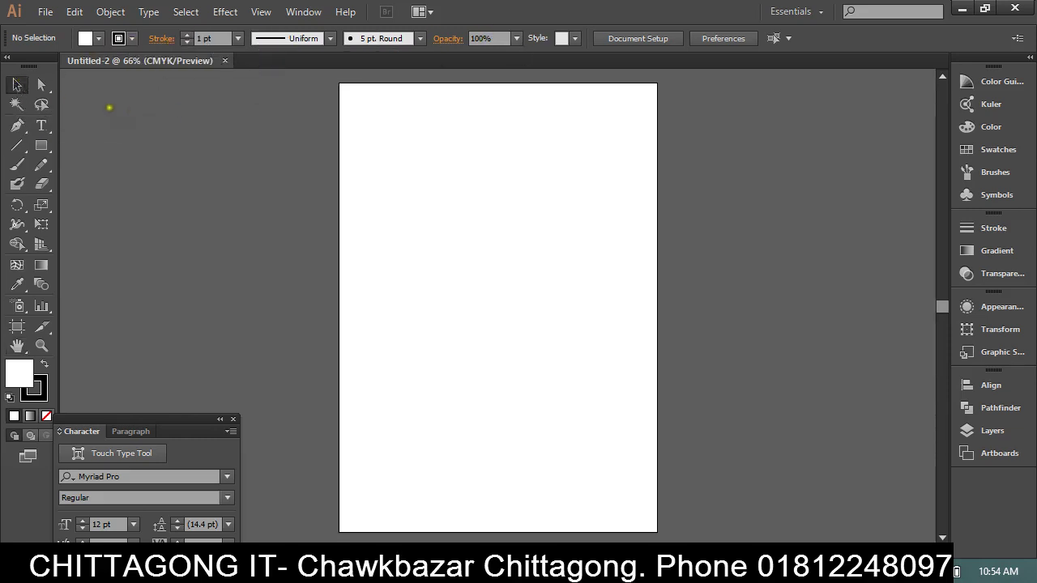
pyautogui.click(42, 126)
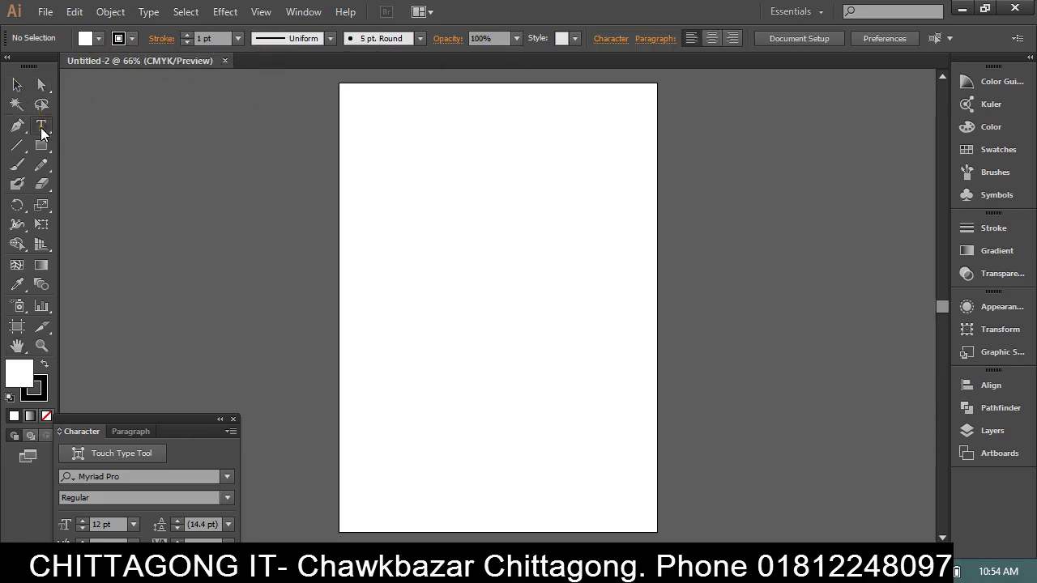
pyautogui.click(21, 167)
pyautogui.click(18, 185)
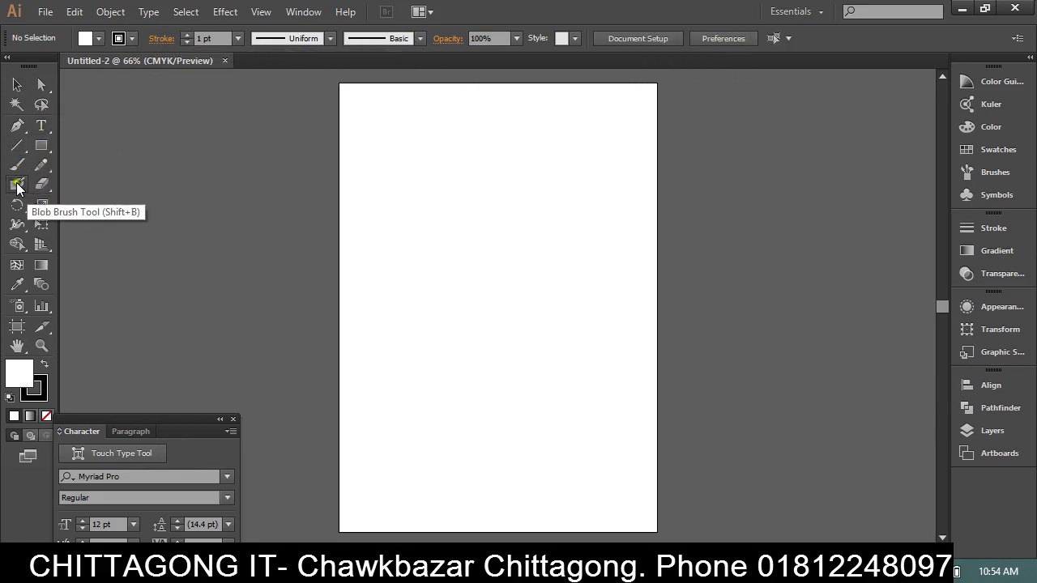
pyautogui.click(23, 225)
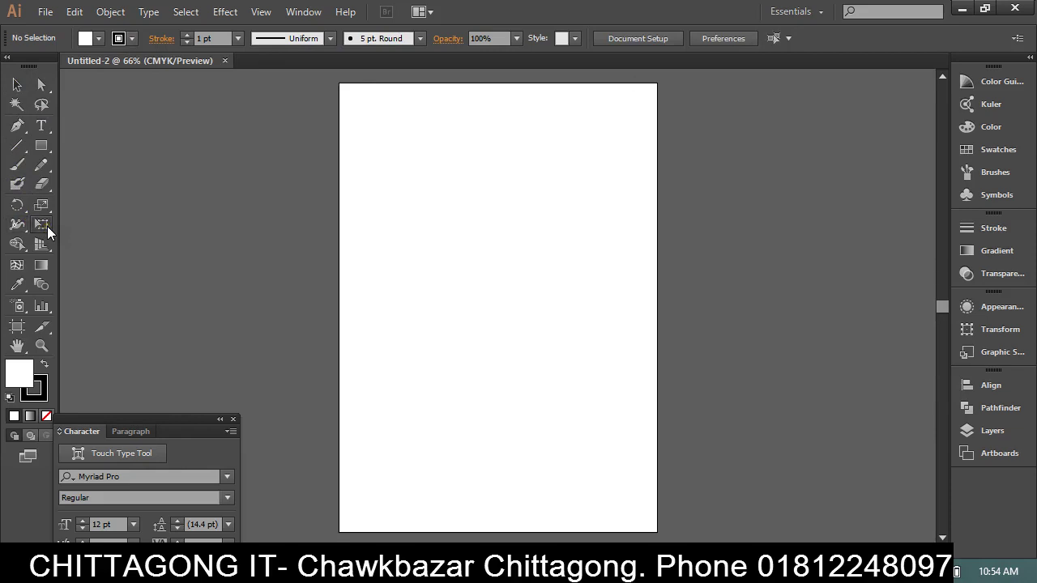
# Show the perspective grid, then drag an empty Direct Selection marquee on the artboard.
pyautogui.click(42, 245)
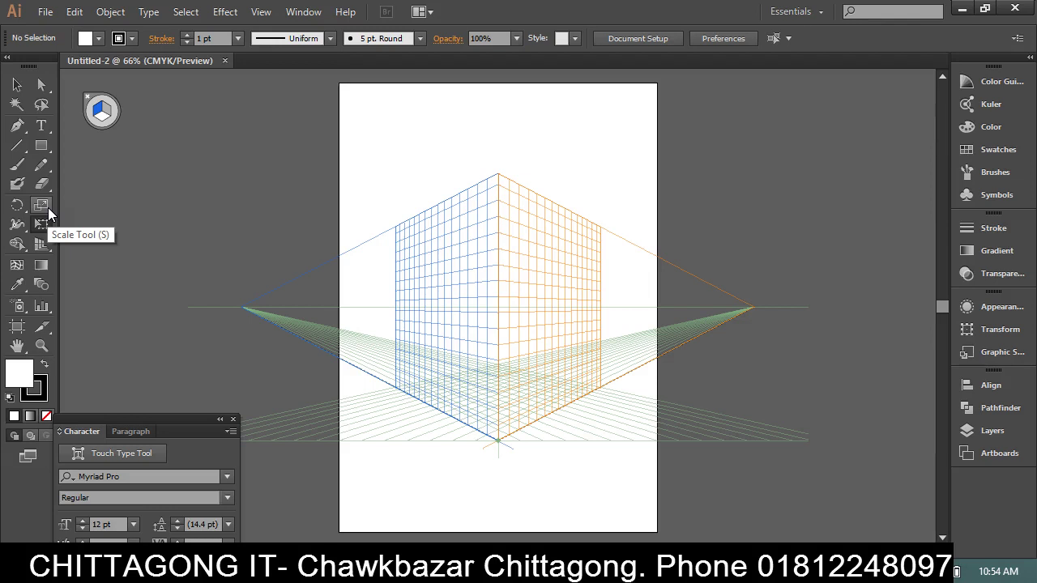
pyautogui.click(44, 83)
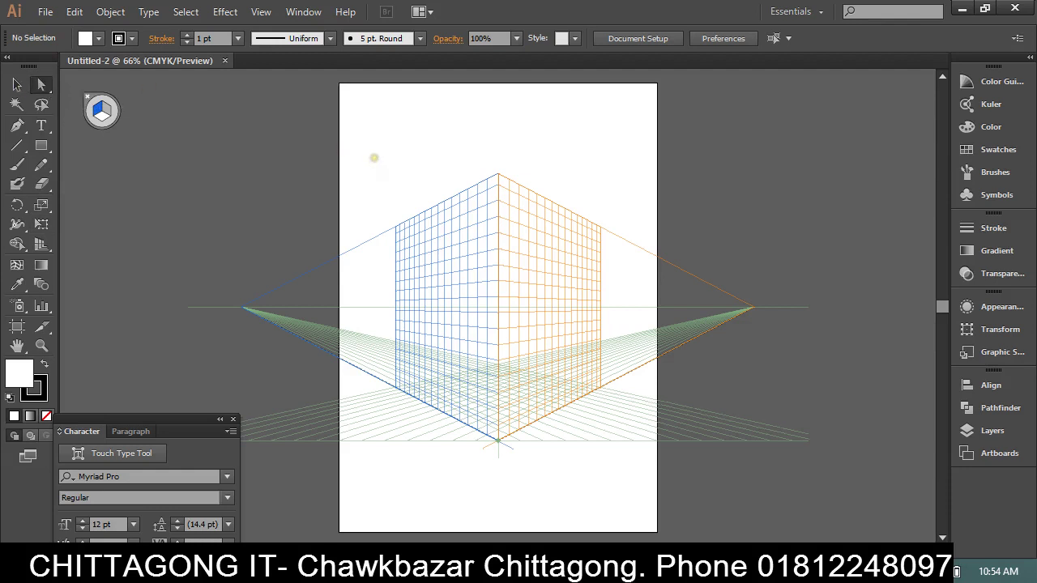
pyautogui.moveTo(372, 155); pyautogui.dragTo(497, 266)
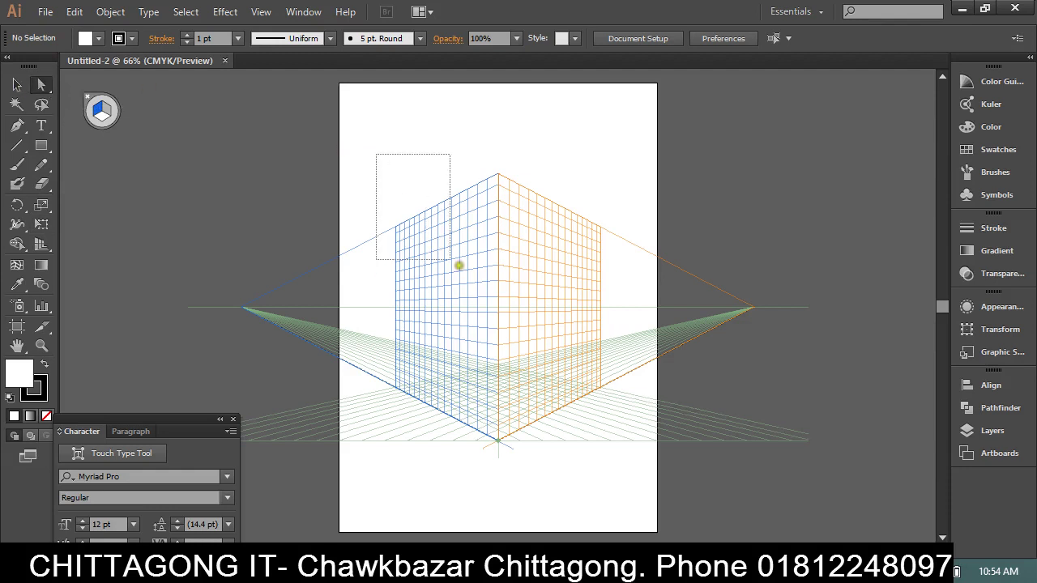
# Close the perspective-grid document and create a new blank A4 document, Untitled-6.
pyautogui.click(226, 61)
pyautogui.click(46, 11)
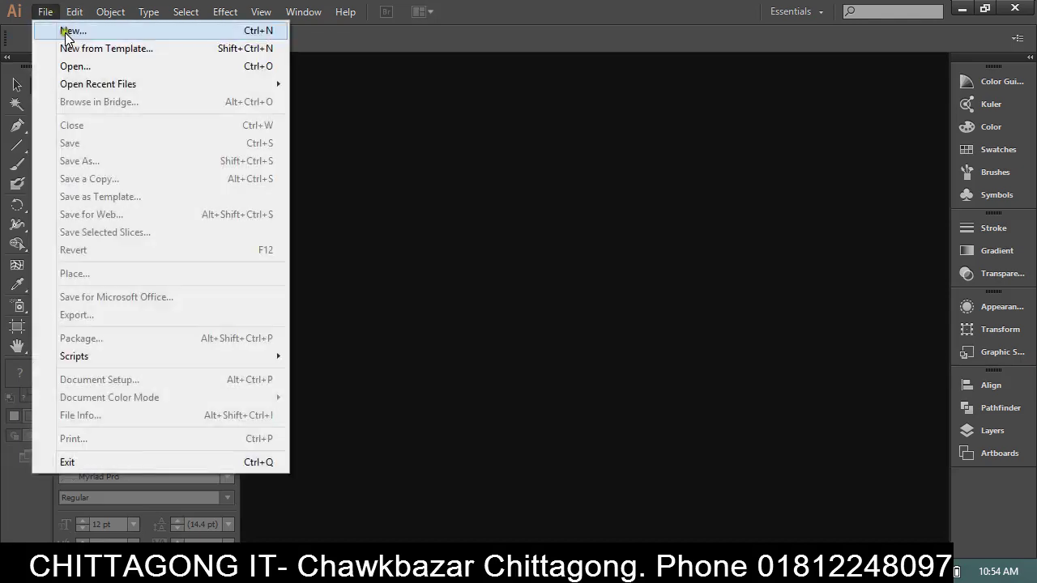
pyautogui.click(72, 30)
pyautogui.click(646, 458)
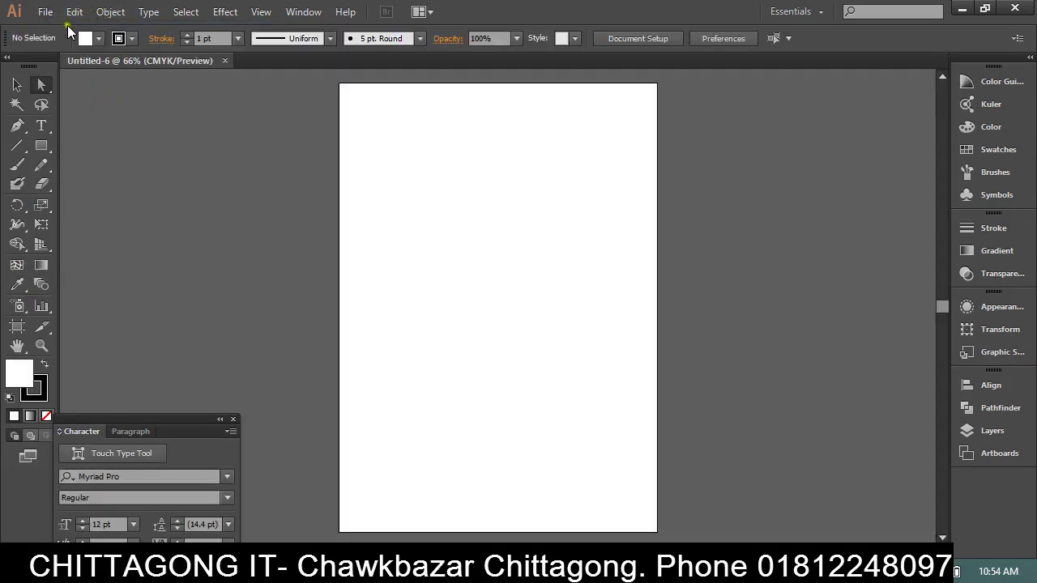
pyautogui.click(40, 392)
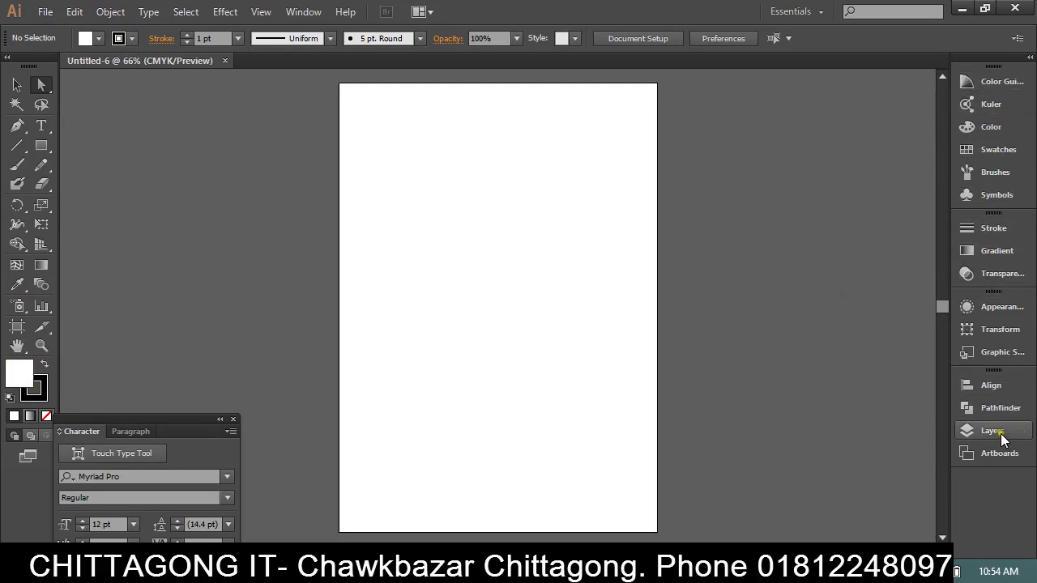
pyautogui.click(987, 157)
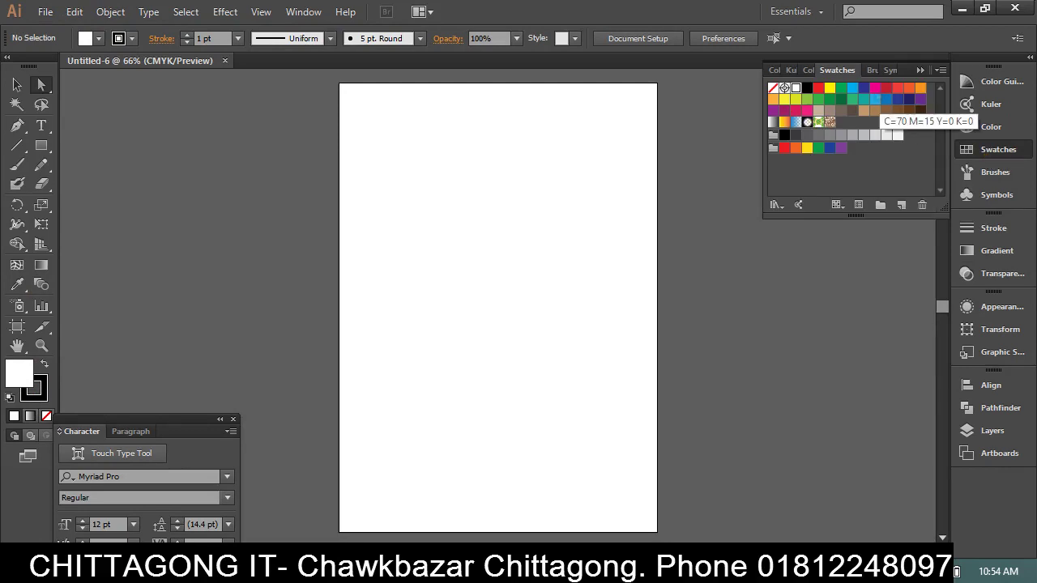
pyautogui.click(987, 100)
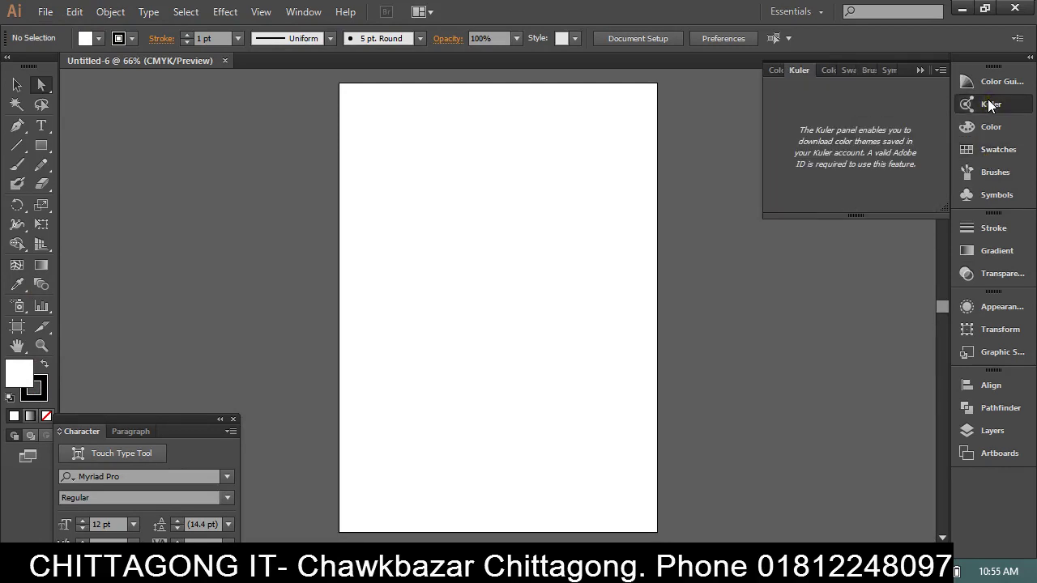
pyautogui.click(987, 83)
pyautogui.click(979, 125)
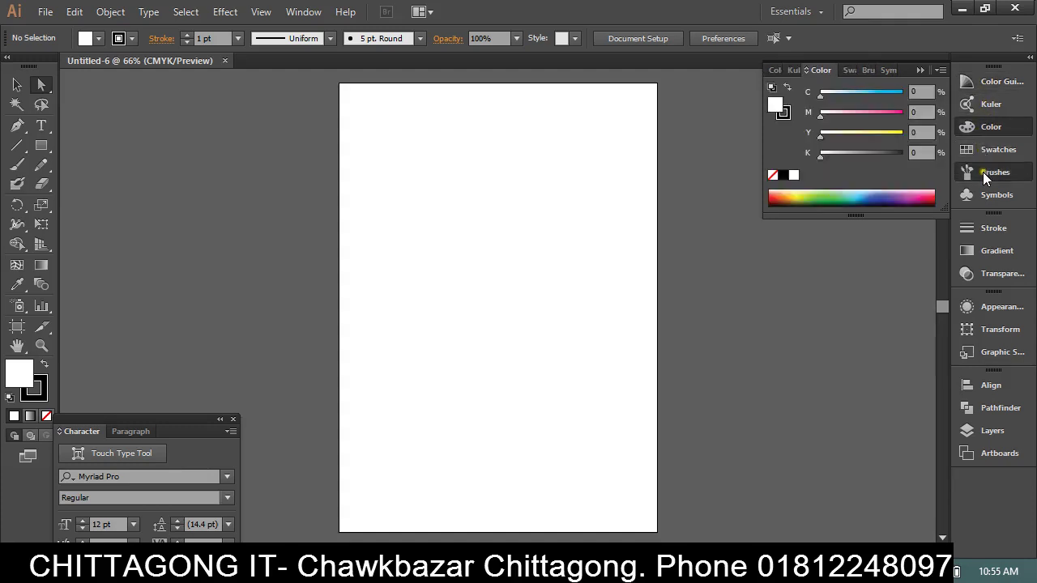
pyautogui.click(982, 171)
pyautogui.click(980, 197)
pyautogui.click(986, 230)
pyautogui.click(993, 271)
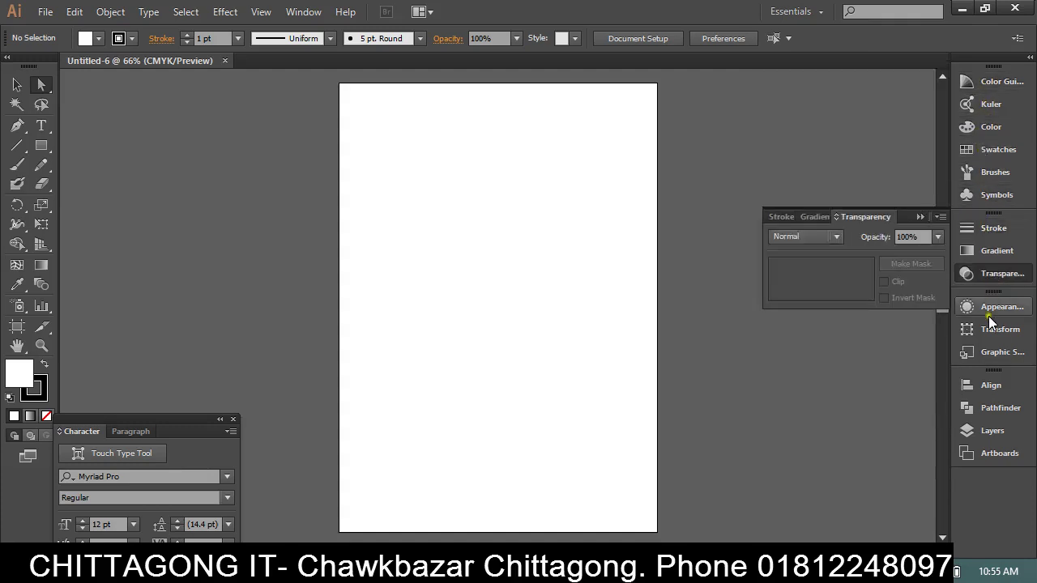
pyautogui.click(988, 306)
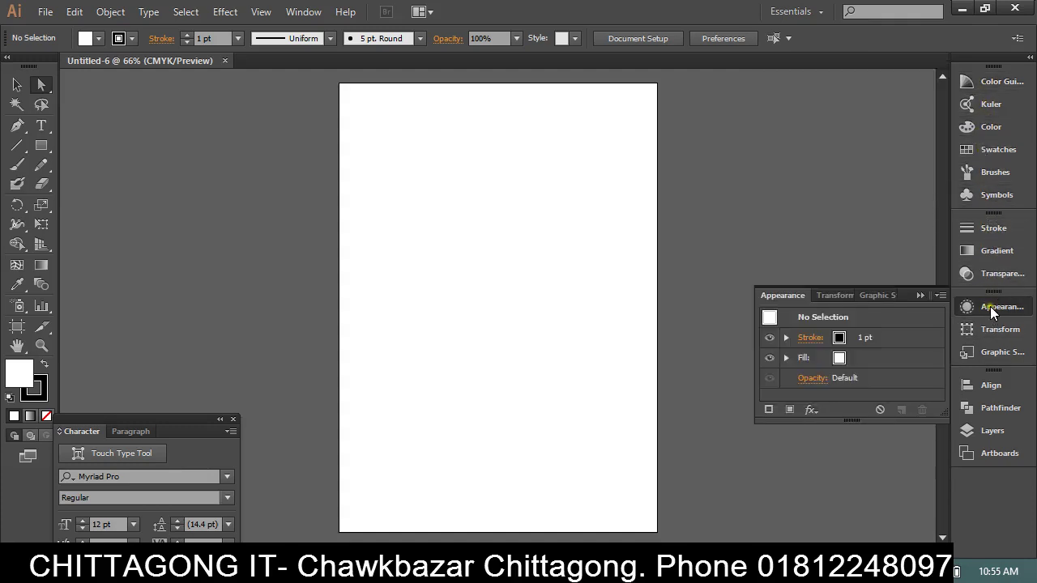
pyautogui.click(989, 306)
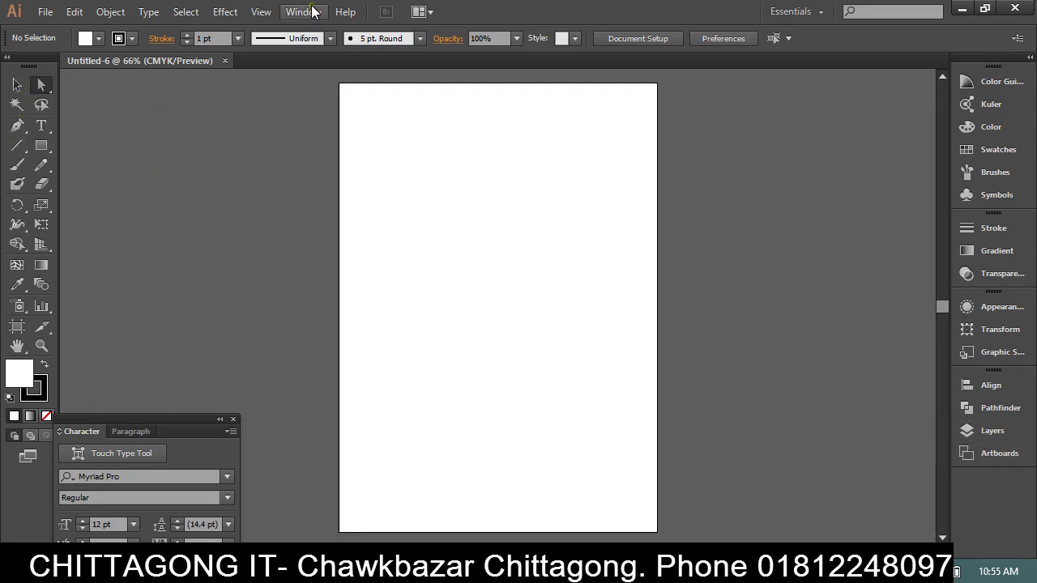
pyautogui.click(264, 13)
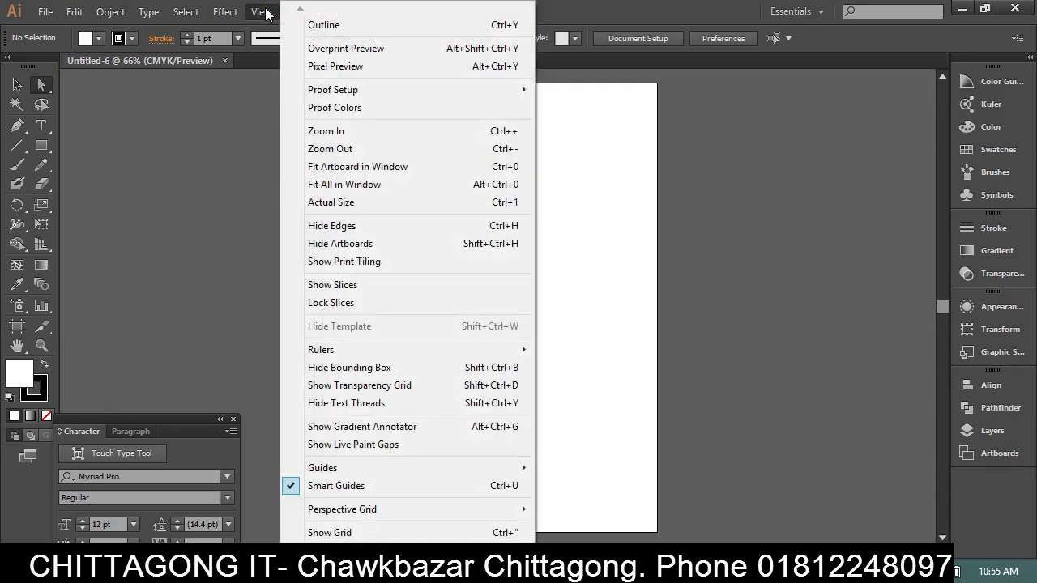
pyautogui.click(266, 12)
pyautogui.click(582, 17)
pyautogui.click(312, 17)
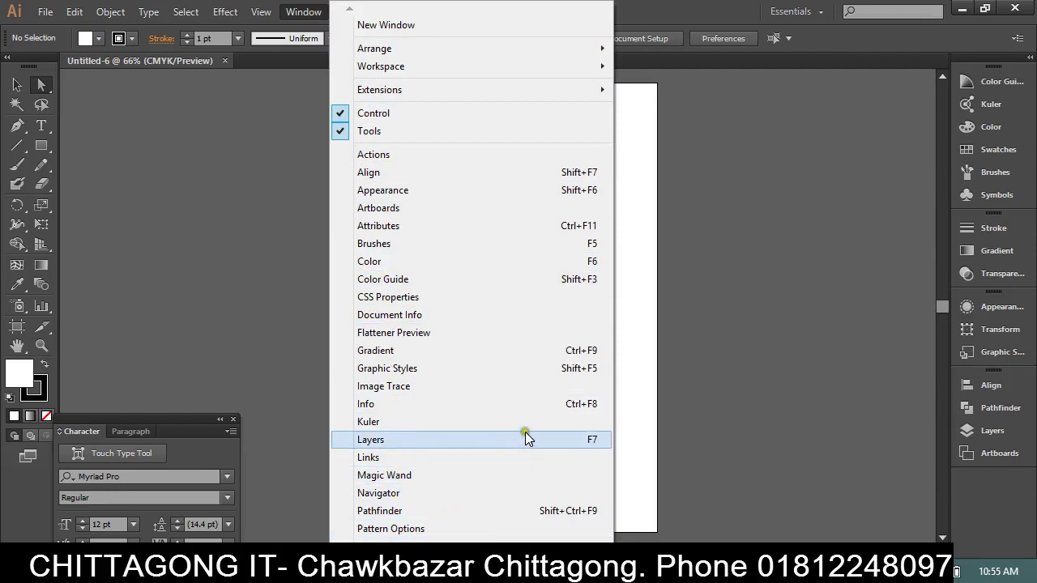
pyautogui.click(360, 174)
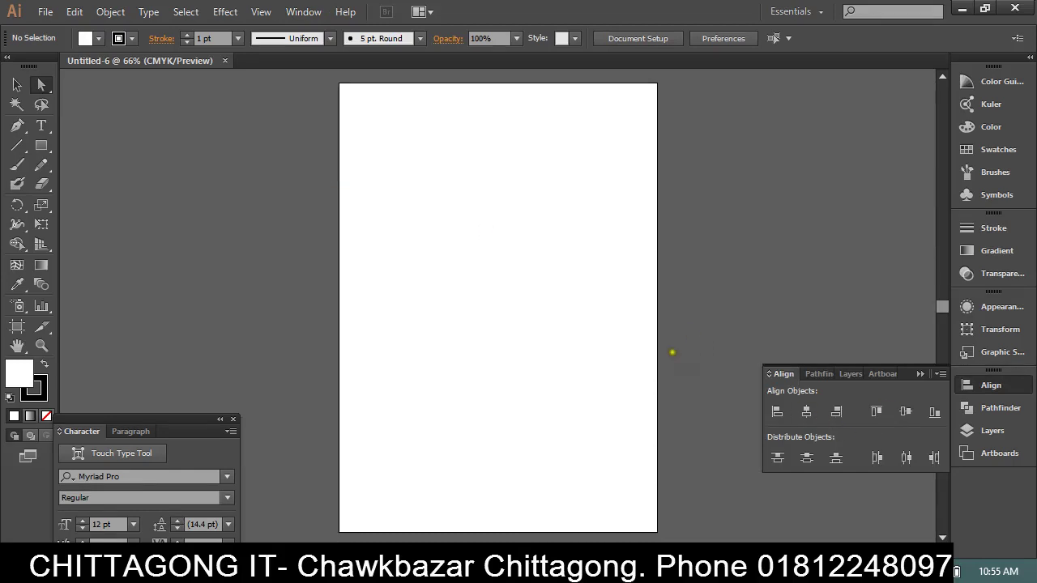
pyautogui.click(303, 11)
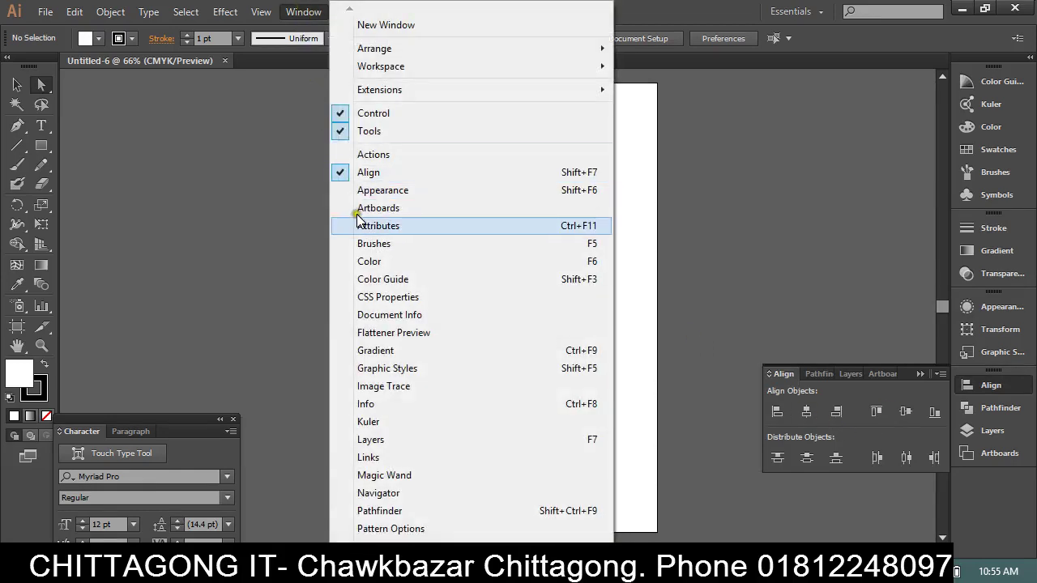
pyautogui.click(361, 261)
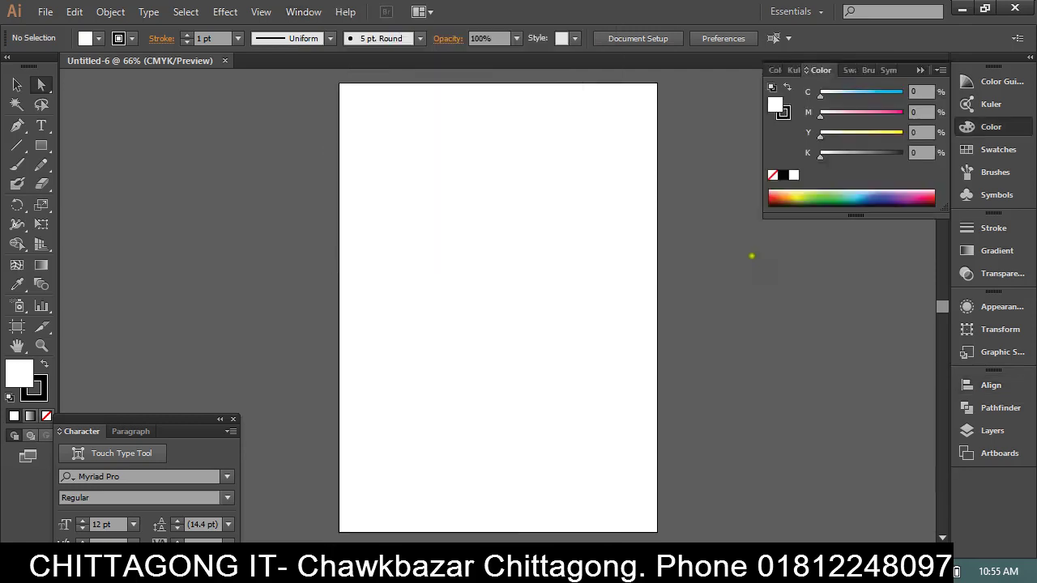
pyautogui.click(303, 12)
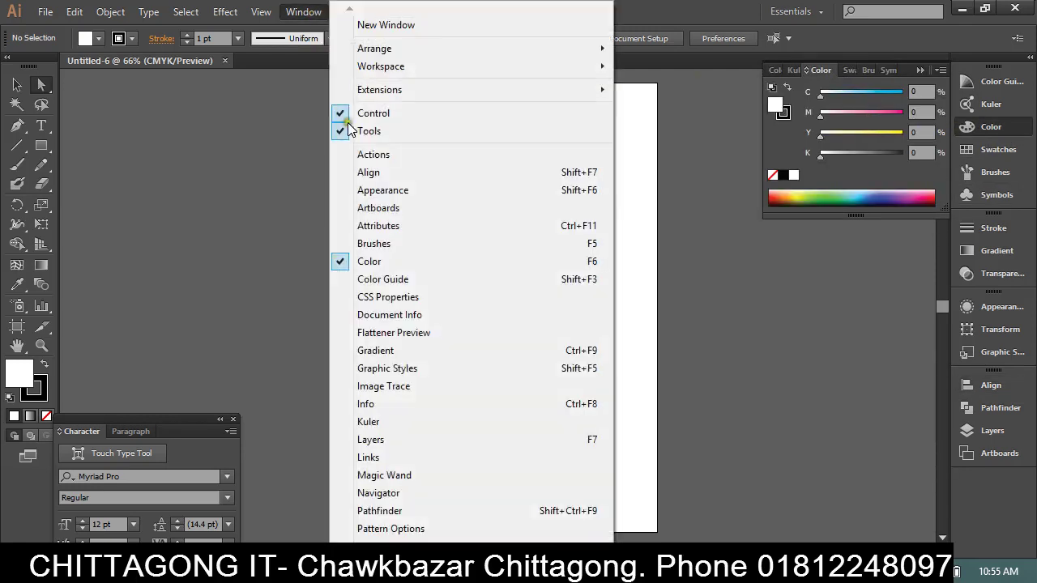
pyautogui.click(382, 439)
pyautogui.click(304, 12)
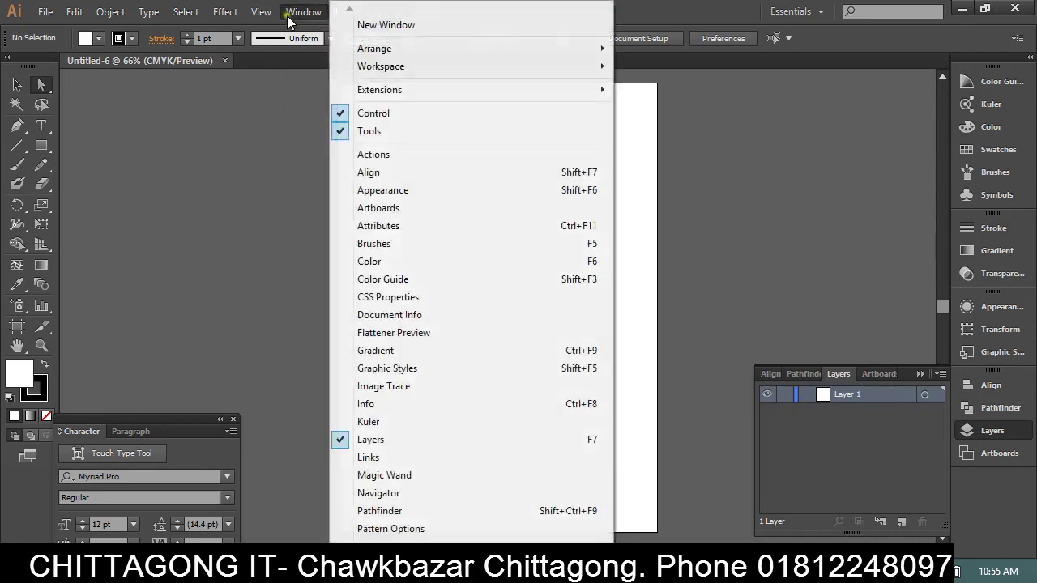
pyautogui.click(378, 510)
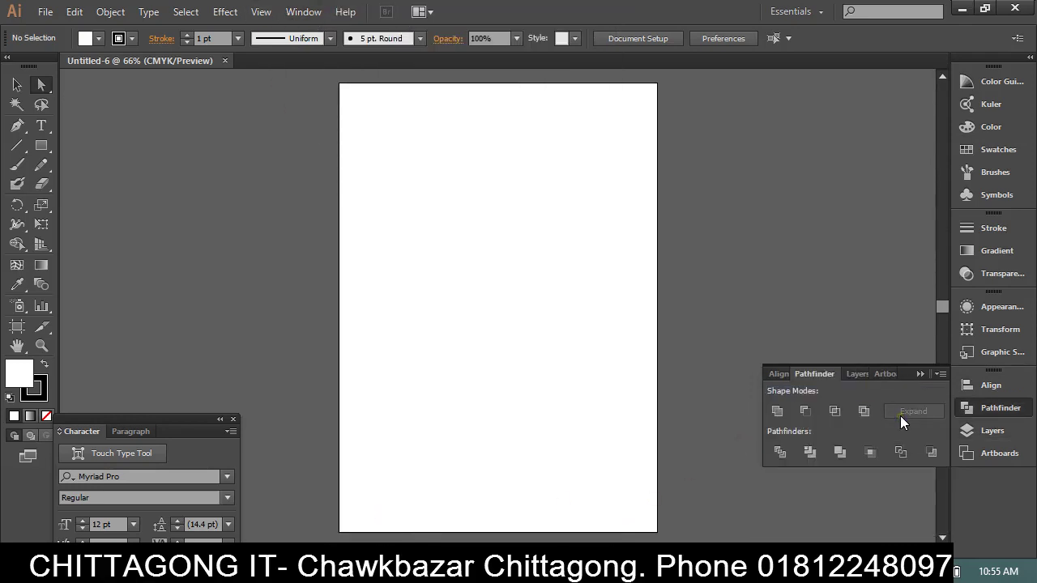
pyautogui.click(923, 374)
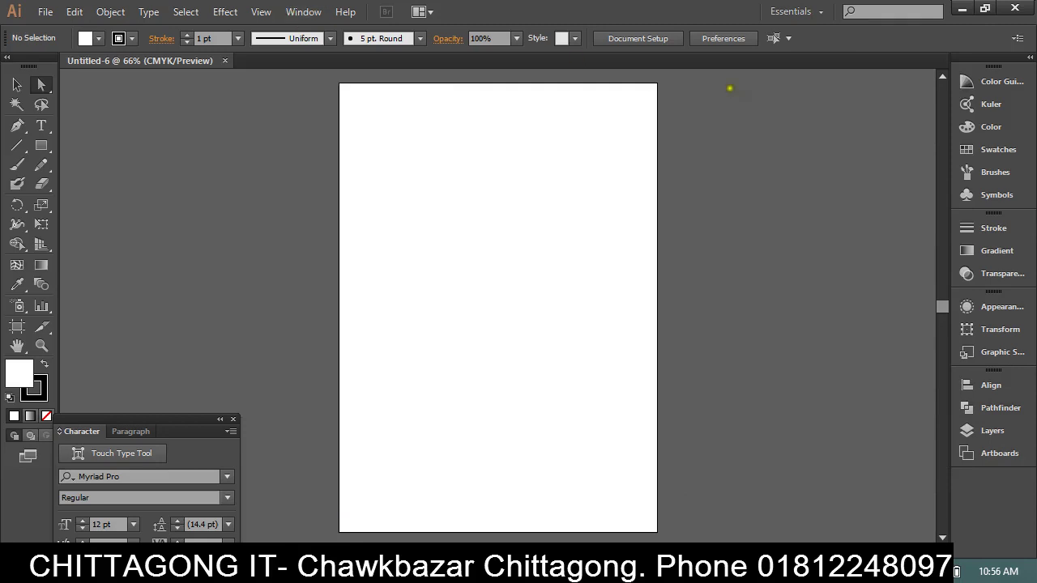
pyautogui.click(304, 11)
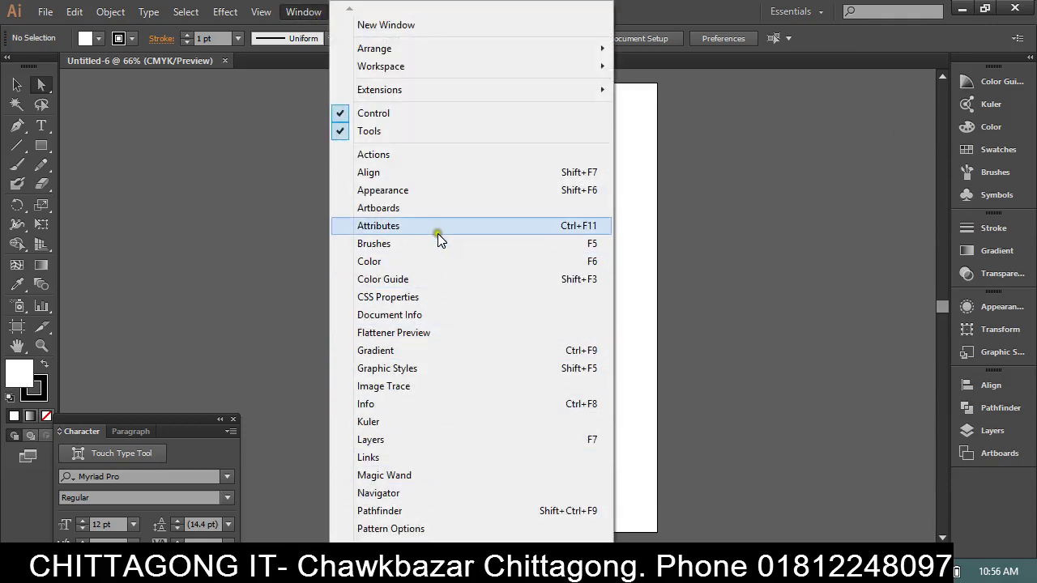
pyautogui.click(386, 131)
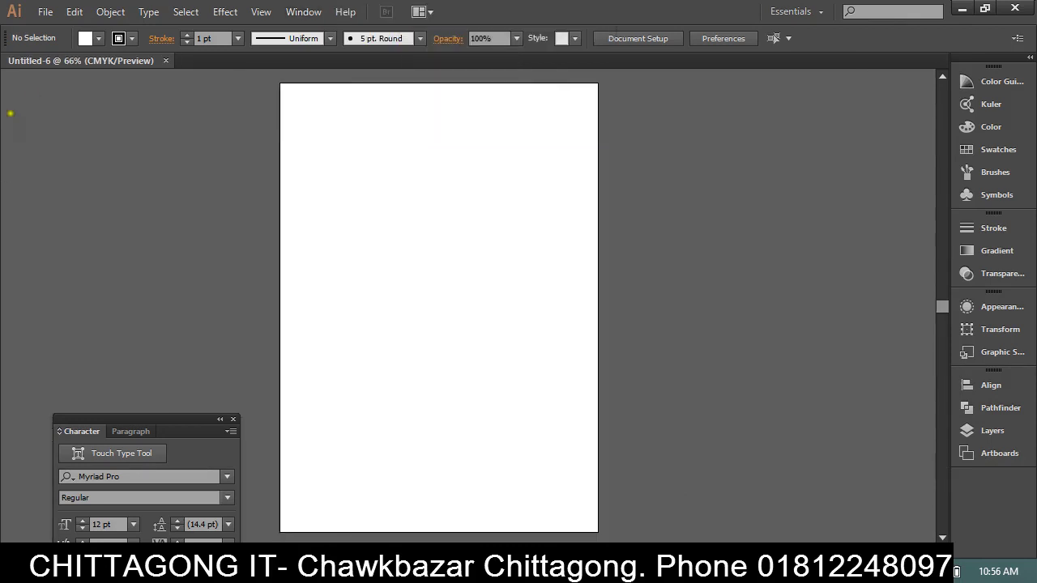
pyautogui.click(291, 11)
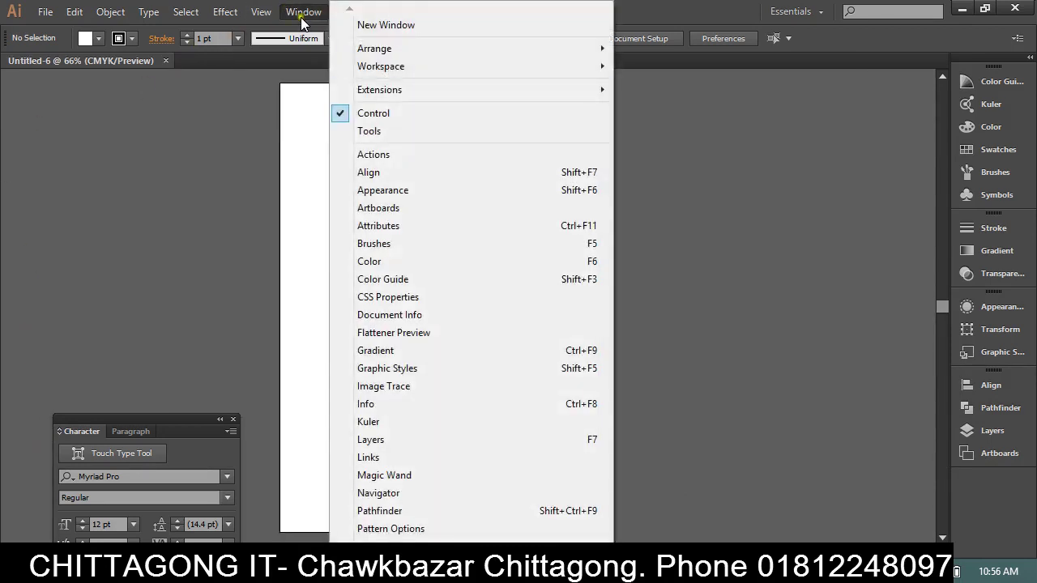
pyautogui.click(361, 131)
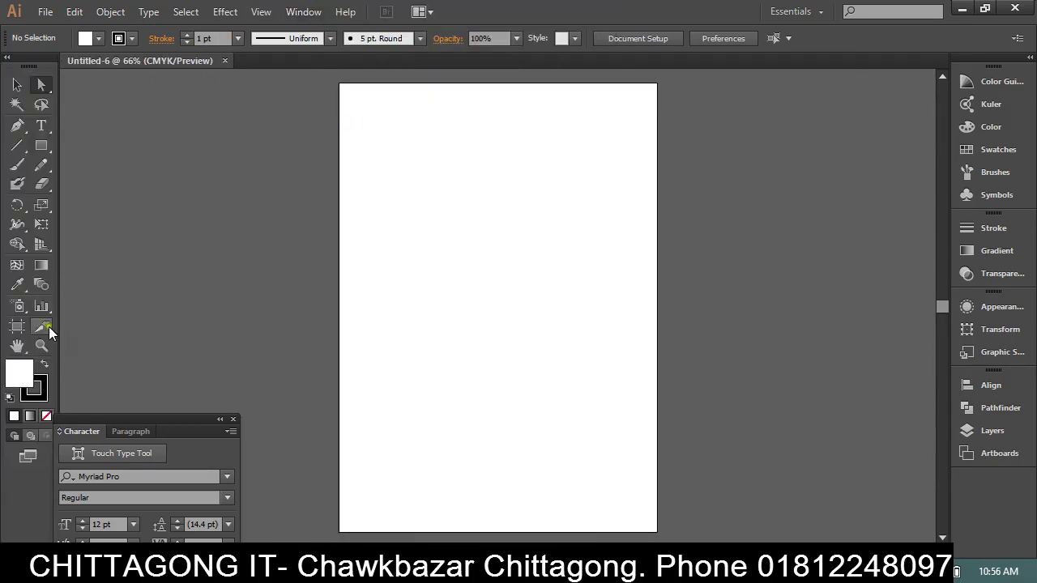
pyautogui.click(303, 11)
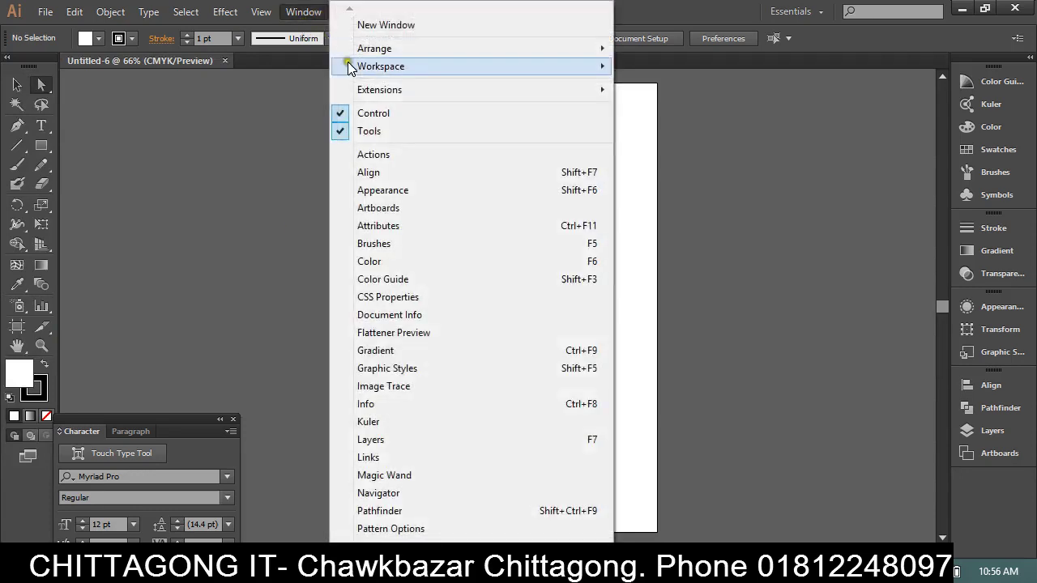
pyautogui.click(372, 117)
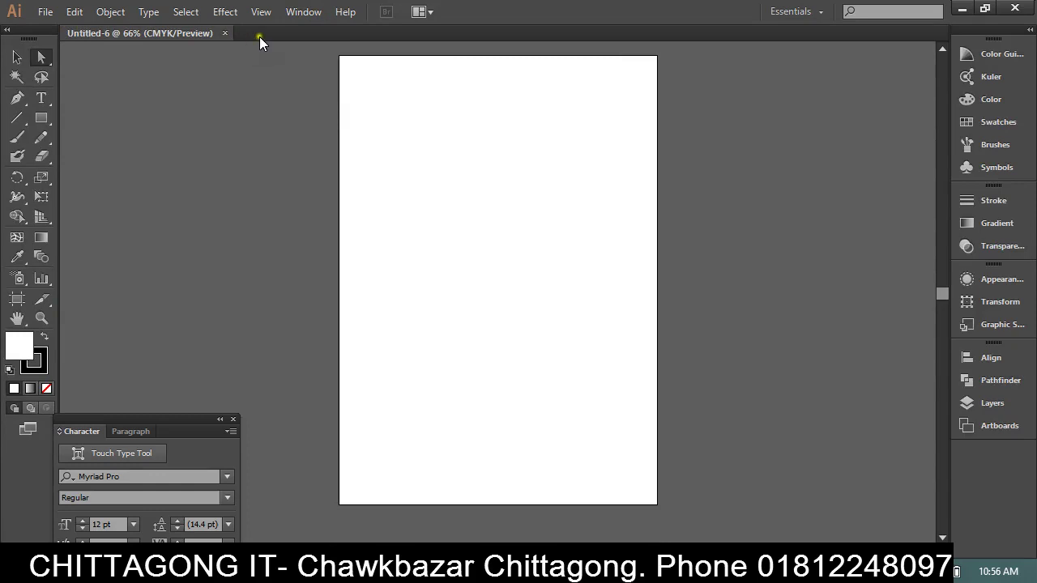
pyautogui.click(301, 12)
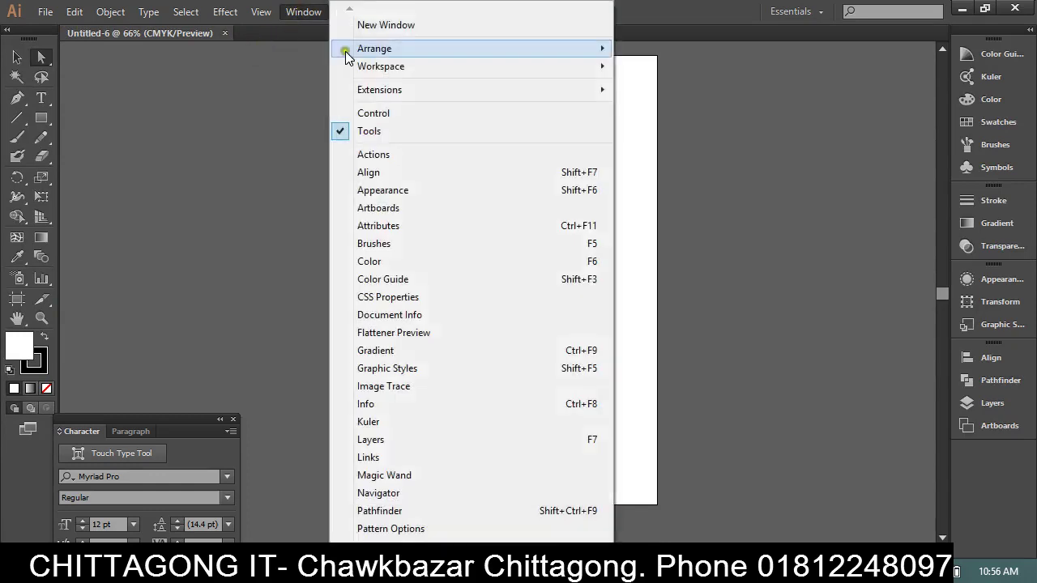
pyautogui.click(369, 113)
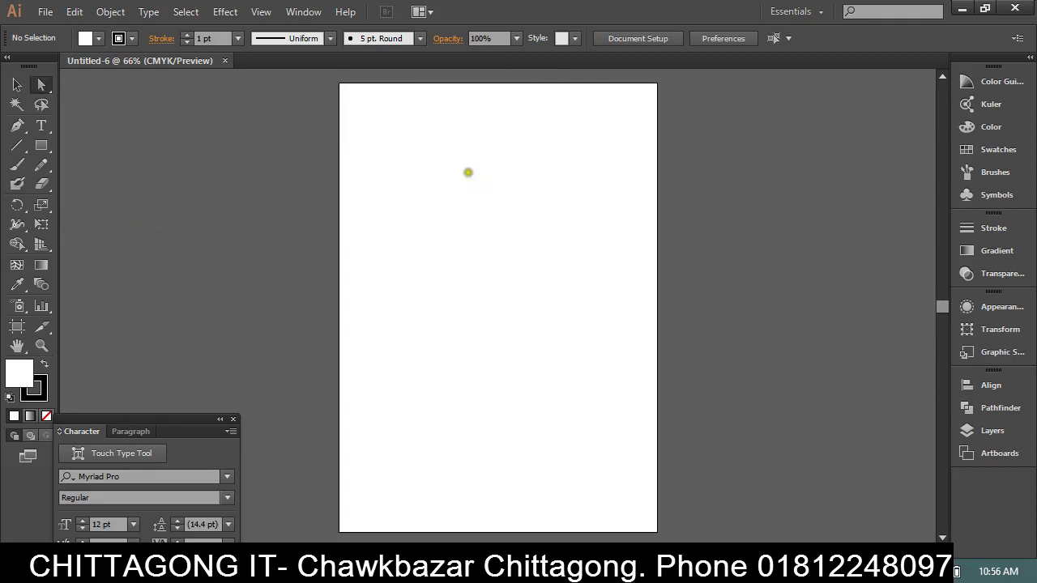
# Draw a wide rectangle near the artboard's top-left, zoom to 150%, and nudge it right and down.
pyautogui.click(45, 146)
pyautogui.moveTo(361, 104); pyautogui.dragTo(486, 128)
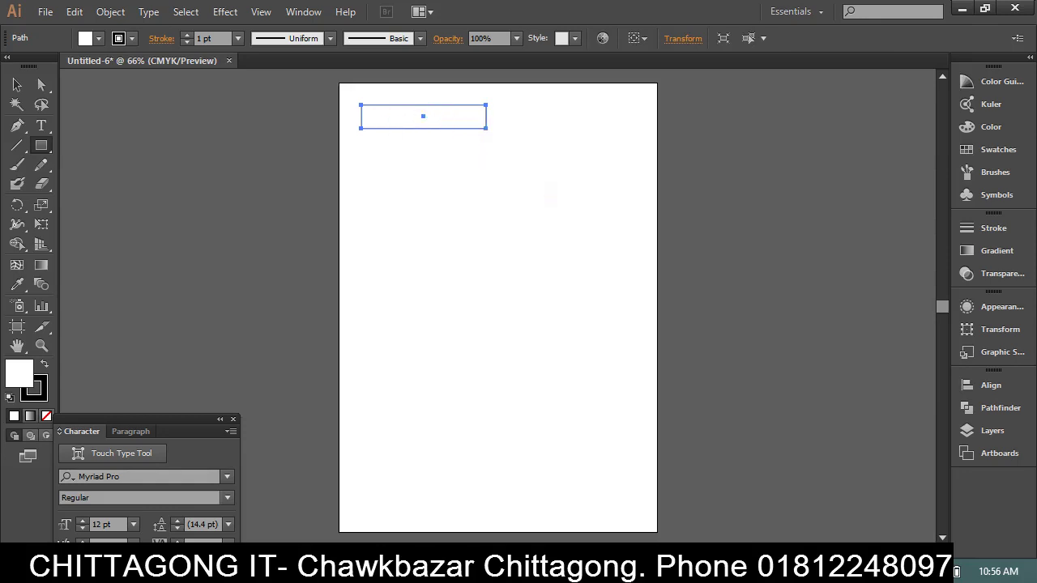
pyautogui.hotkey('ctrl', '+')
pyautogui.hotkey('ctrl', '+')
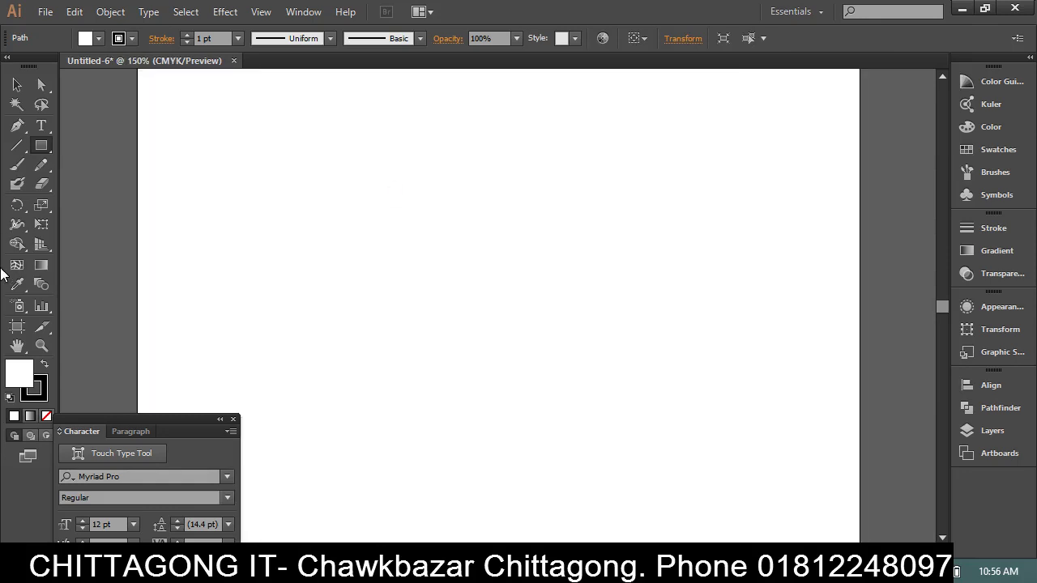
pyautogui.click(17, 346)
pyautogui.moveTo(433, 127)
pyautogui.mouseDown()
pyautogui.moveTo(463, 381)
pyautogui.moveTo(594, 377)
pyautogui.moveTo(527, 377)
pyautogui.mouseUp()
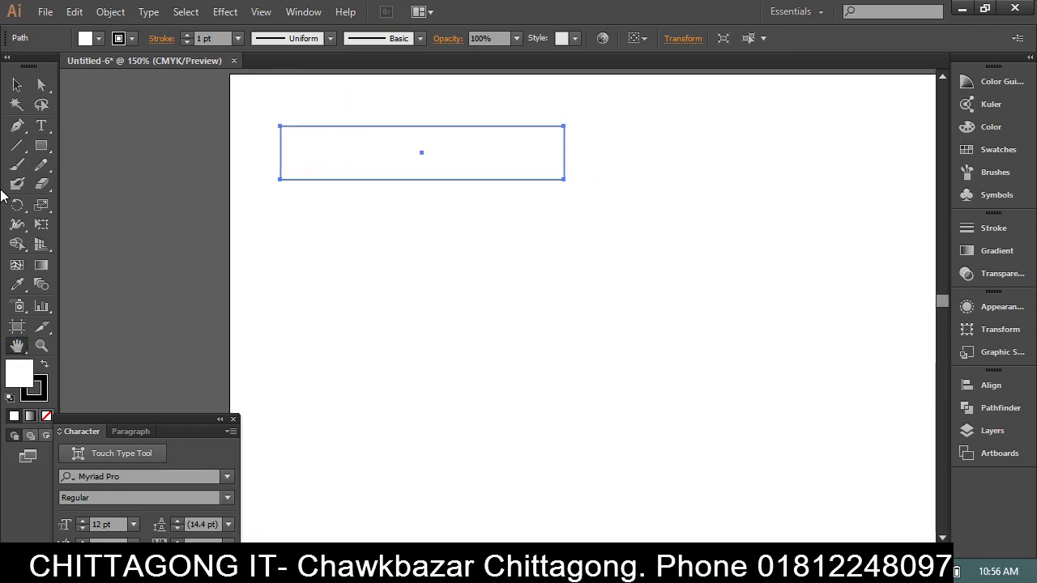
pyautogui.click(17, 85)
pyautogui.click(202, 129)
pyautogui.moveTo(353, 142); pyautogui.dragTo(370, 153)
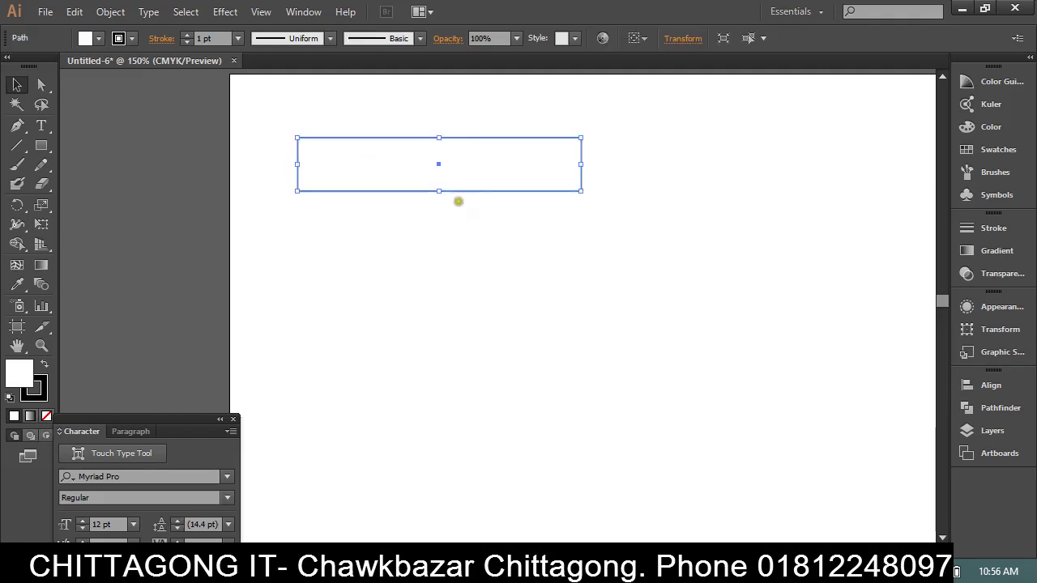
pyautogui.click(465, 281)
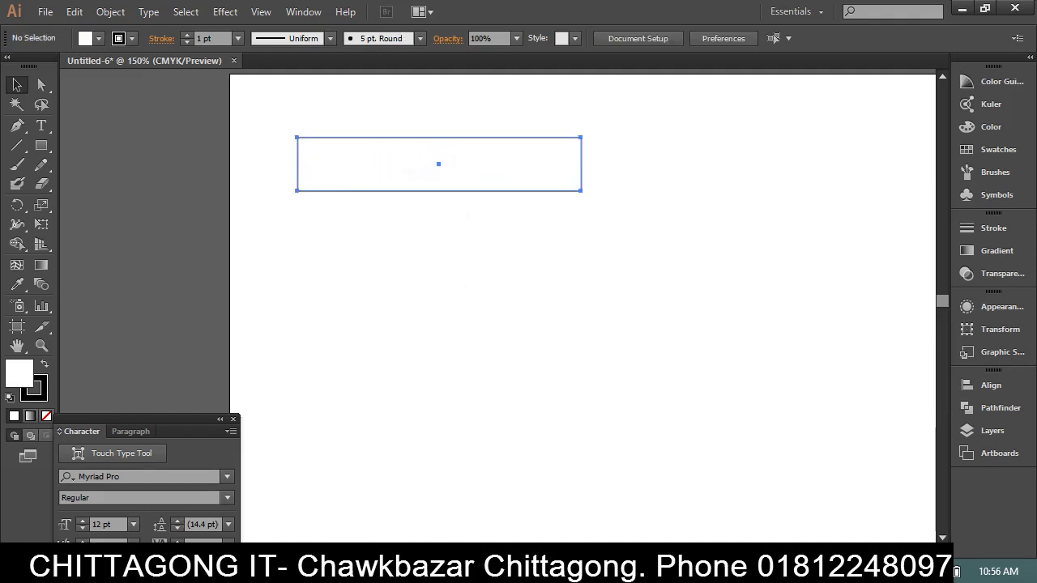
# Fill the rectangle with the CMYK Cyan swatch.
pyautogui.click(438, 164)
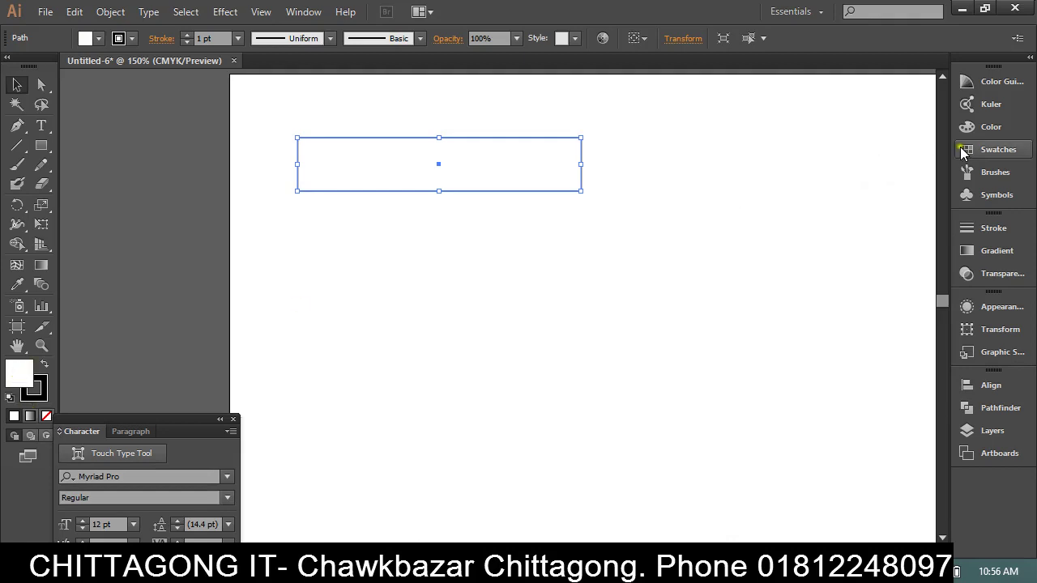
pyautogui.click(984, 149)
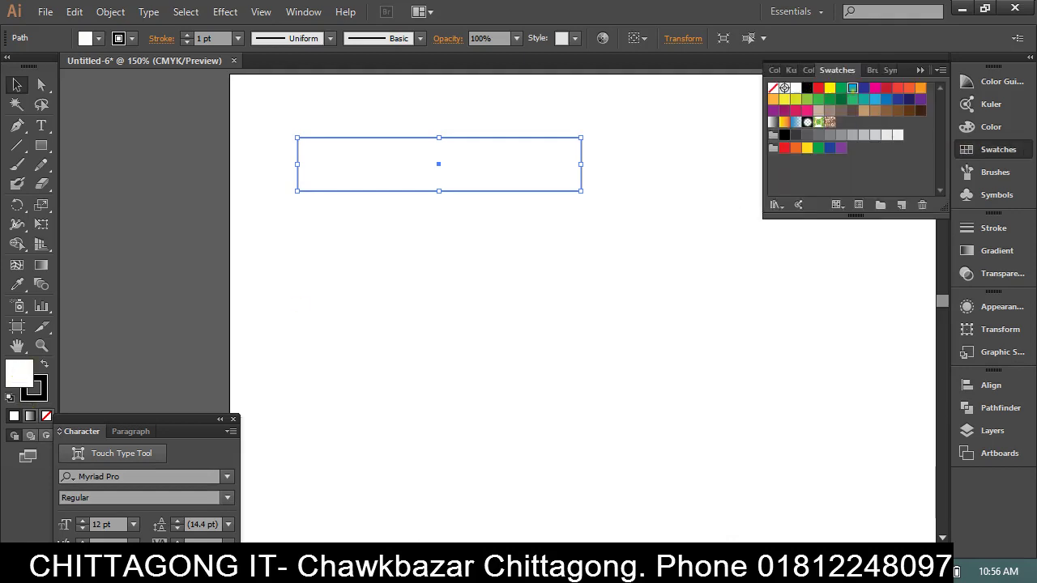
pyautogui.click(852, 88)
pyautogui.click(502, 243)
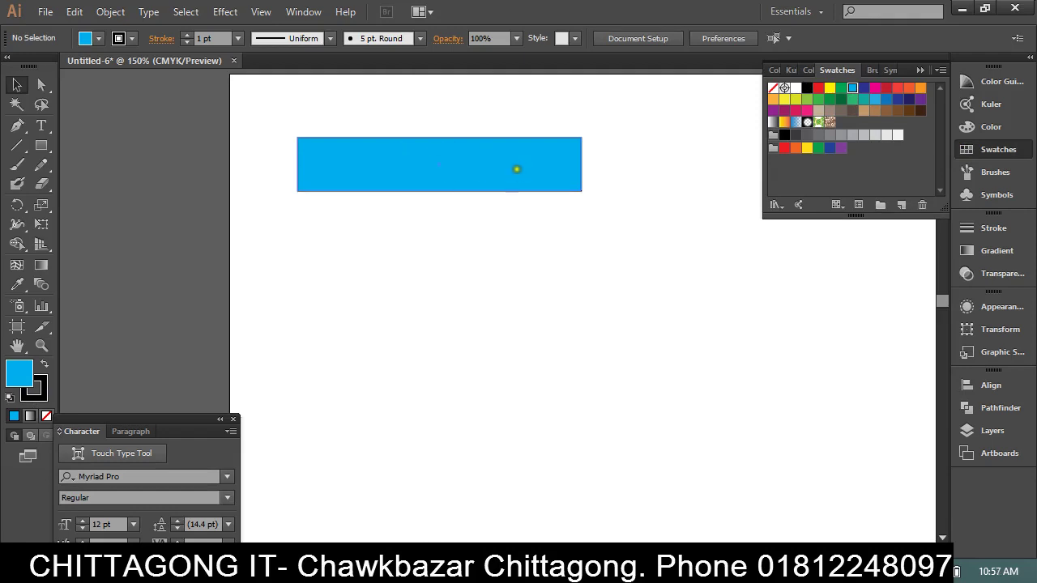
# Shift the cyan rectangle slightly and clear the selection.
pyautogui.moveTo(453, 164)
pyautogui.mouseDown()
pyautogui.moveTo(446, 183)
pyautogui.moveTo(399, 161)
pyautogui.mouseUp()
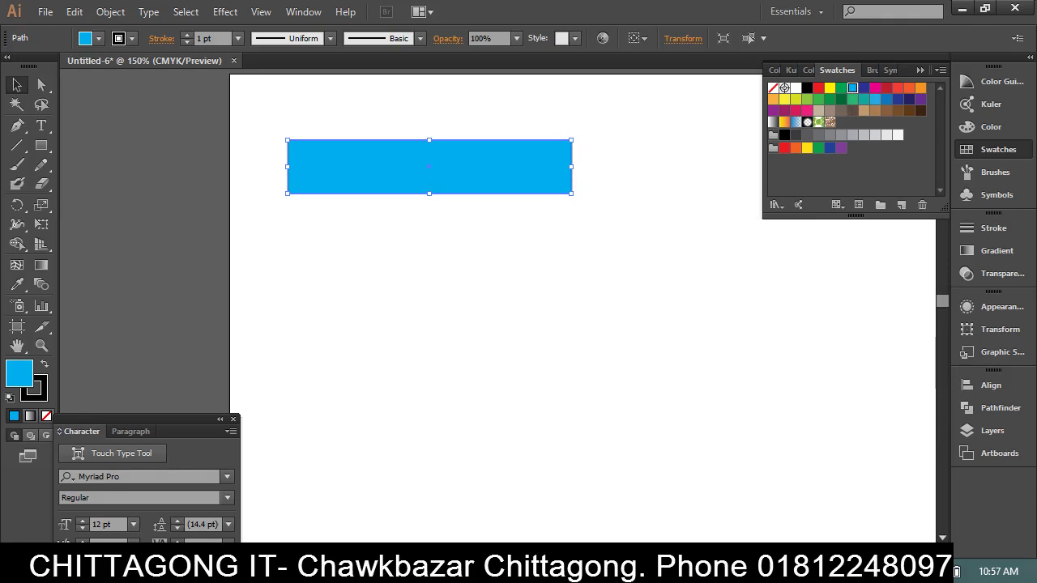
pyautogui.click(484, 273)
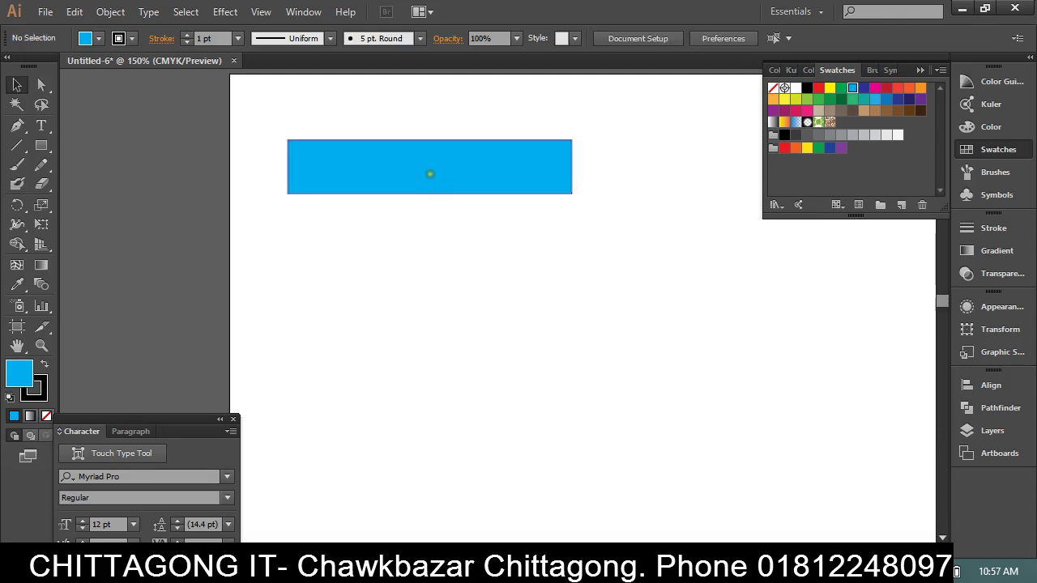
pyautogui.click(436, 163)
pyautogui.click(394, 242)
pyautogui.click(367, 423)
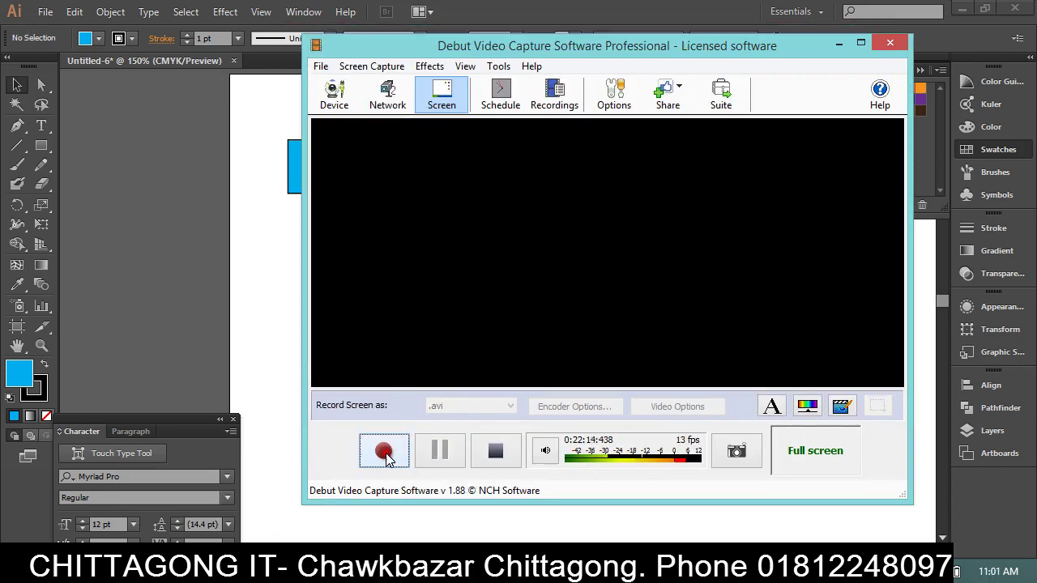
pyautogui.click(386, 454)
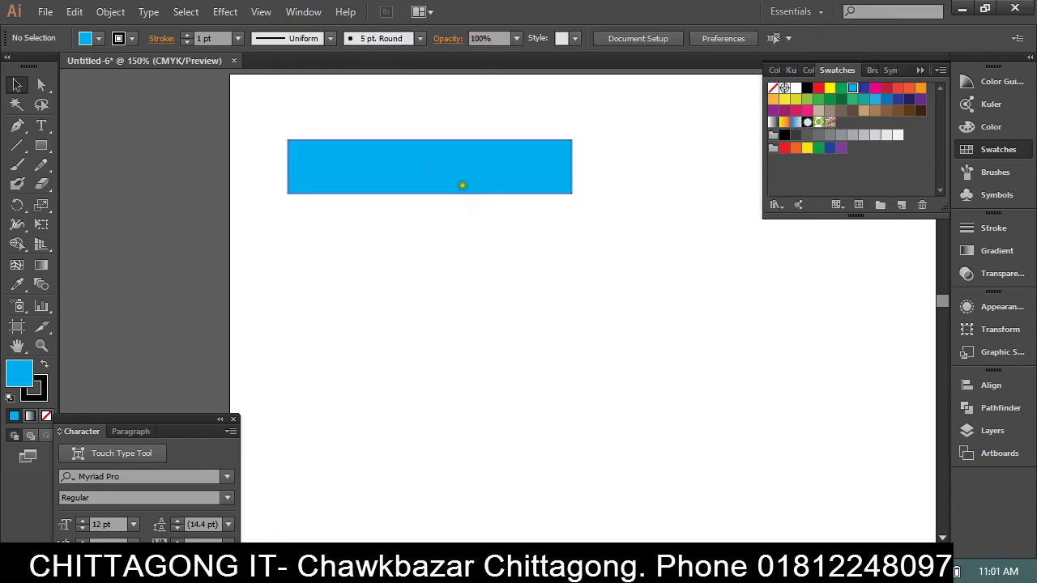
pyautogui.moveTo(454, 179); pyautogui.dragTo(449, 168)
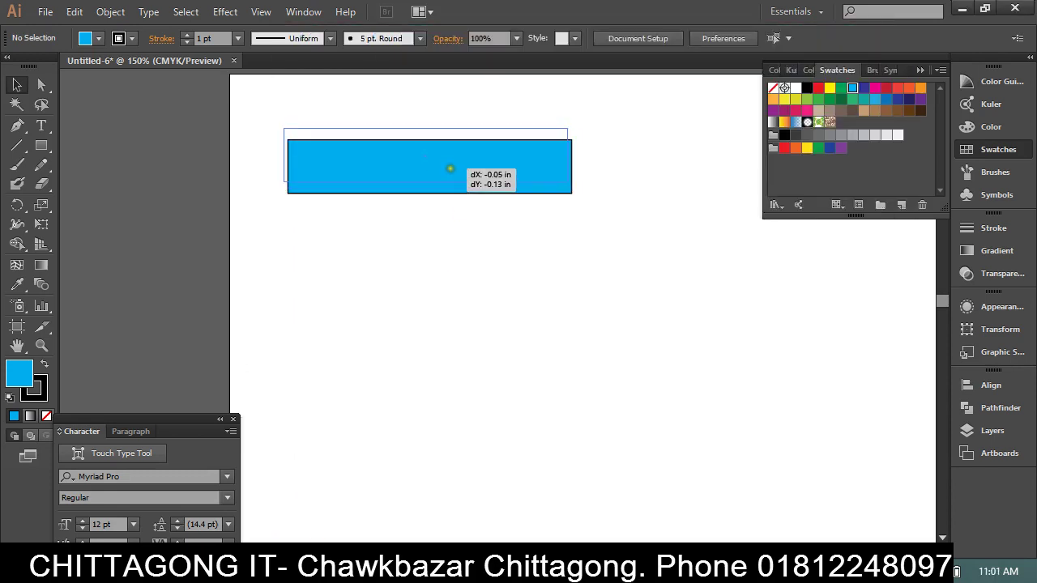
pyautogui.click(467, 244)
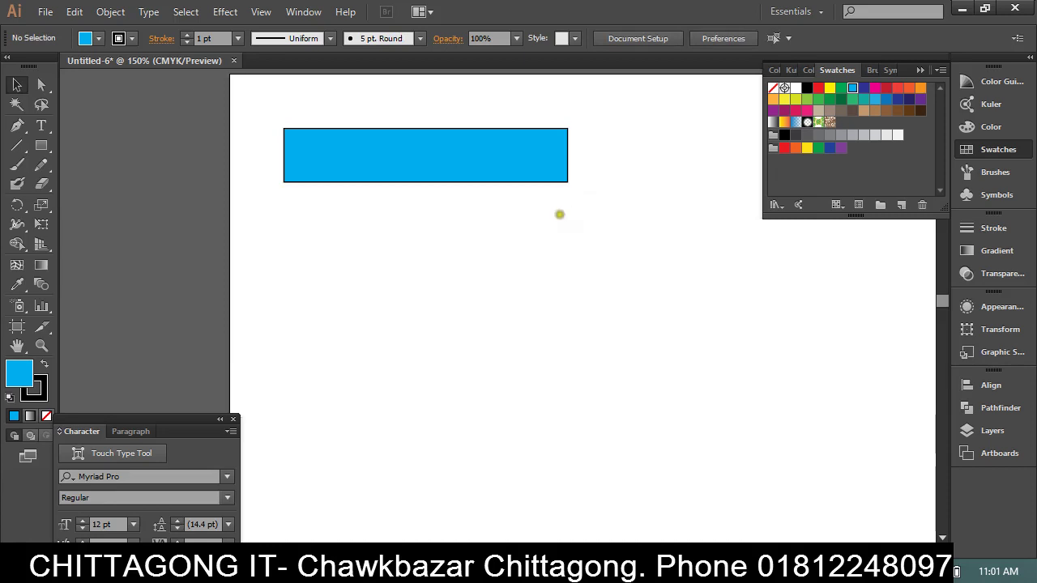
pyautogui.moveTo(486, 157); pyautogui.dragTo(500, 170)
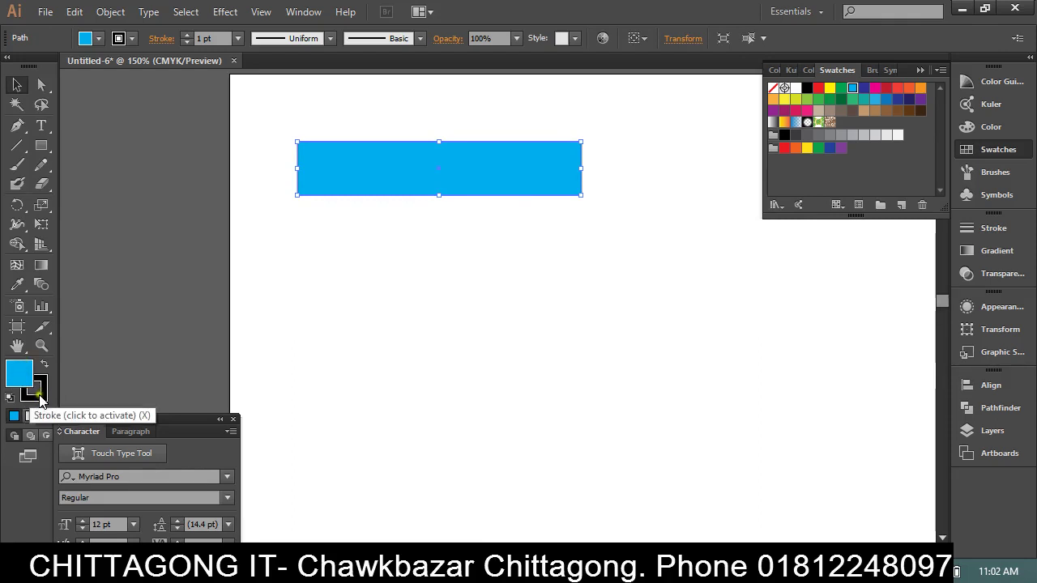
# Give the rectangle a CMYK Magenta outline.
pyautogui.click(36, 389)
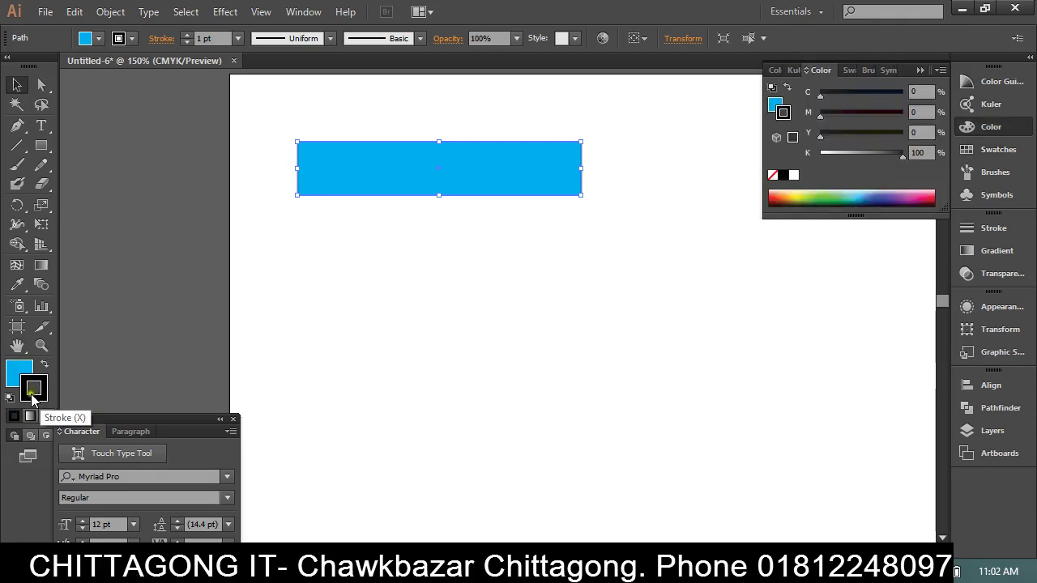
pyautogui.click(1002, 152)
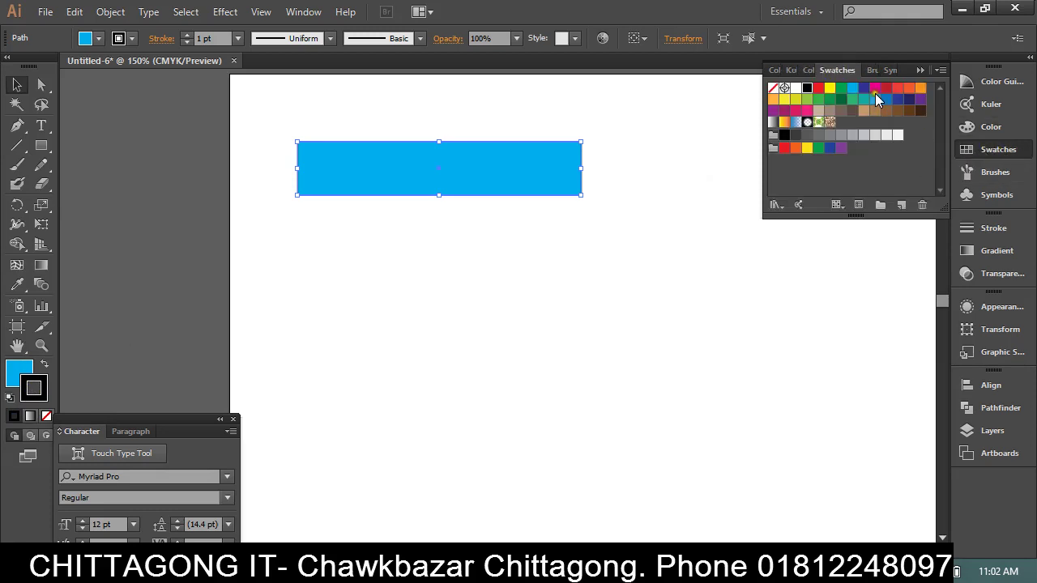
pyautogui.click(874, 88)
pyautogui.click(742, 233)
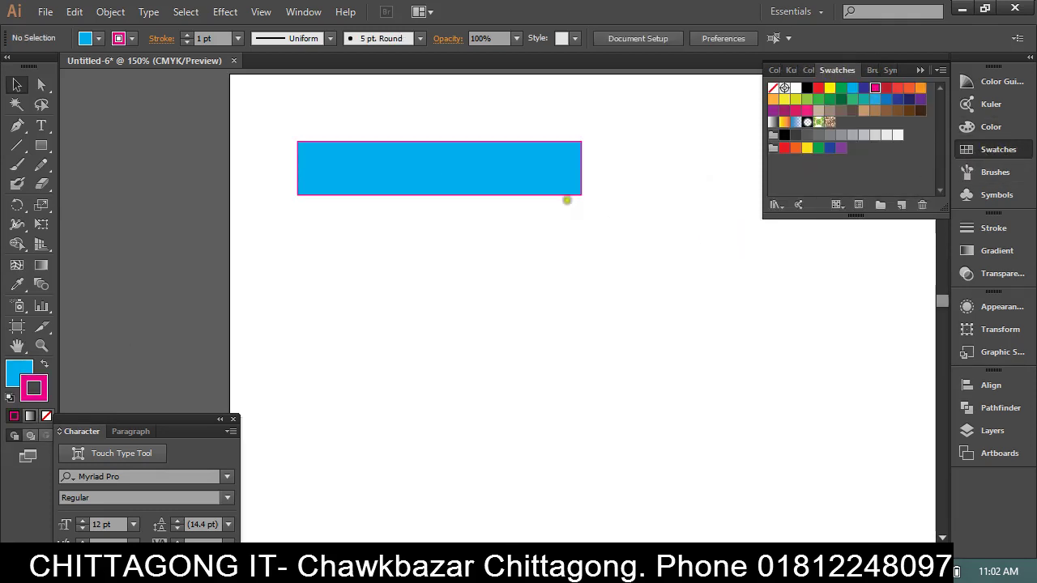
# Change the rectangle's fill to CMYK Green.
pyautogui.click(507, 174)
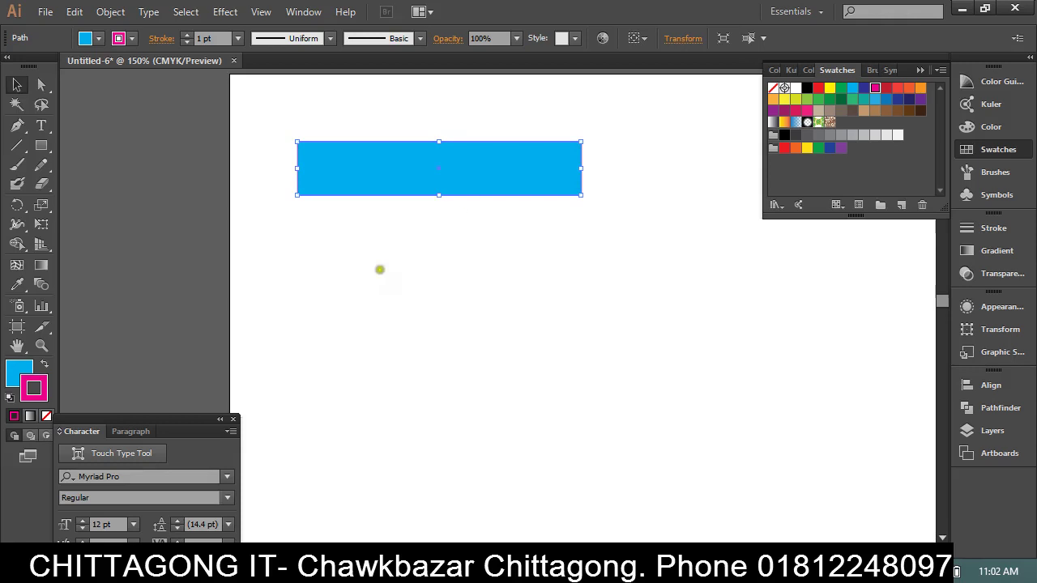
pyautogui.click(19, 373)
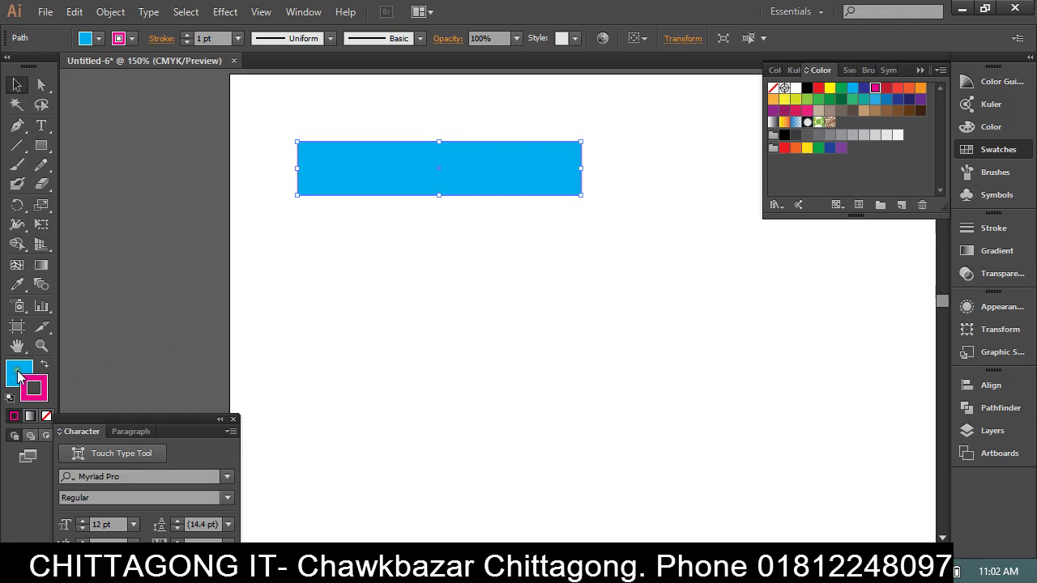
pyautogui.click(1003, 154)
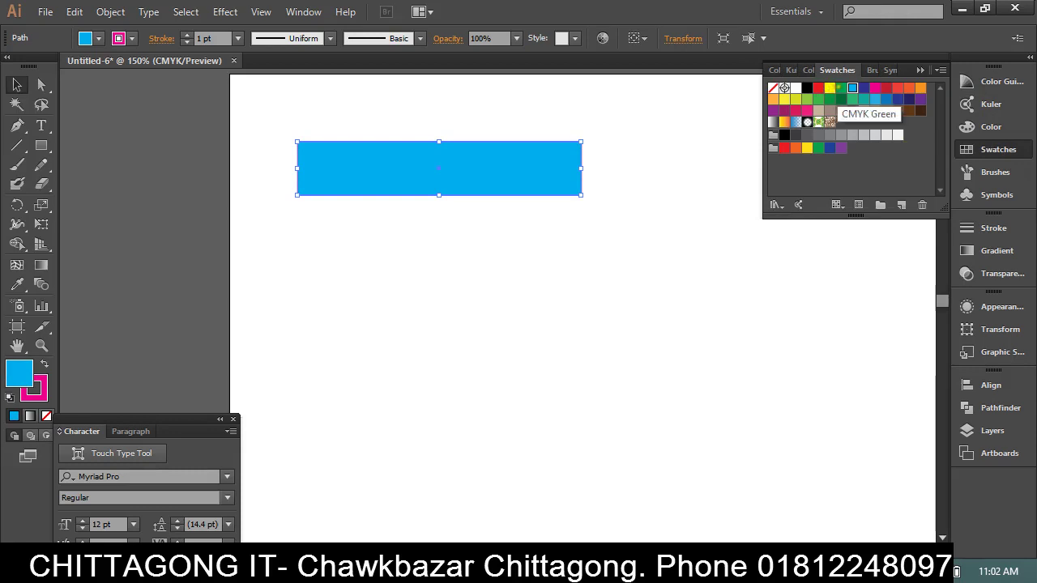
pyautogui.click(841, 88)
pyautogui.click(685, 267)
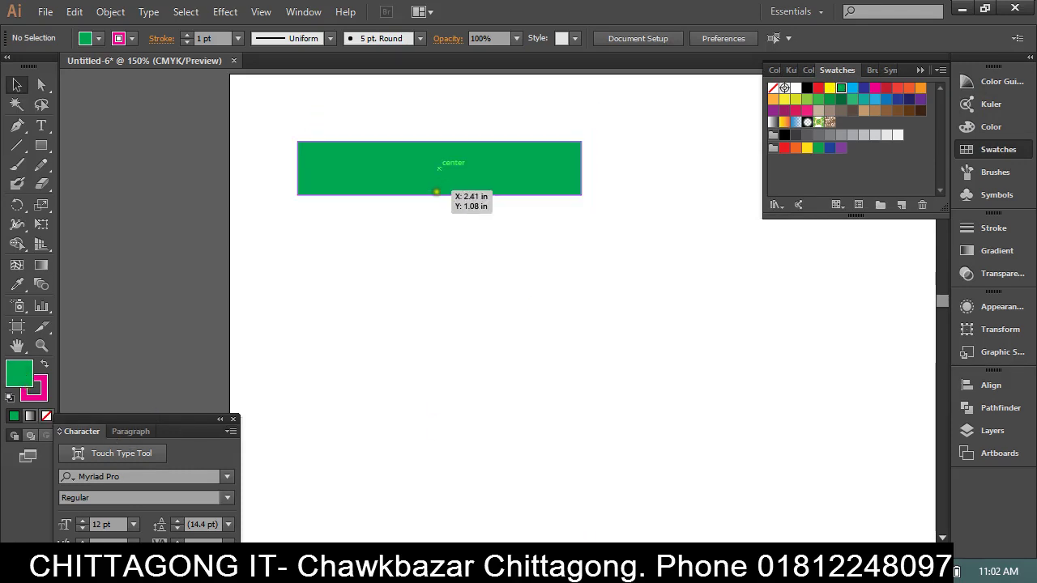
# Reposition the green rectangle and set its fill to None.
pyautogui.moveTo(430, 185); pyautogui.dragTo(395, 172)
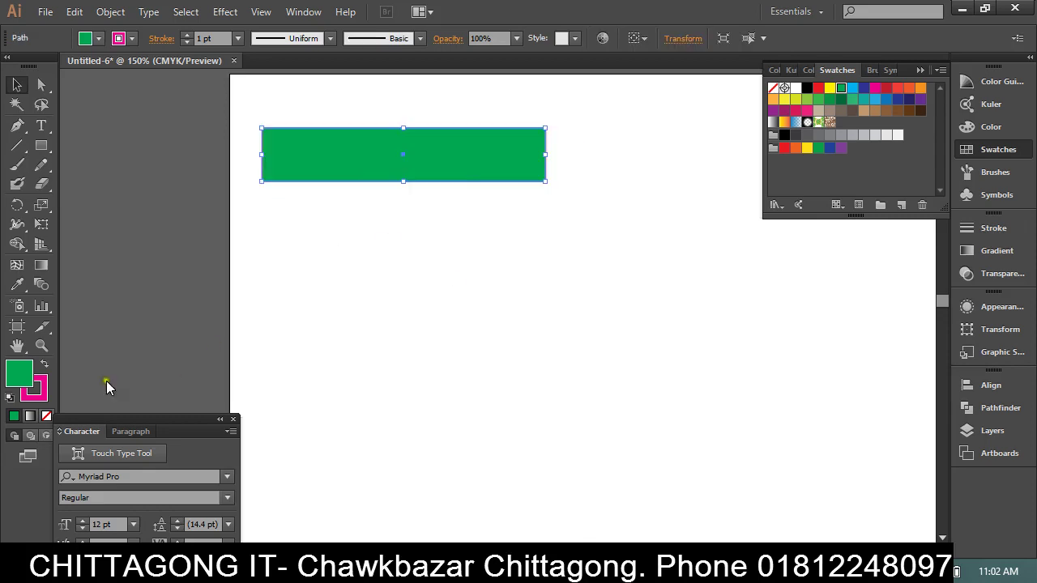
pyautogui.click(497, 278)
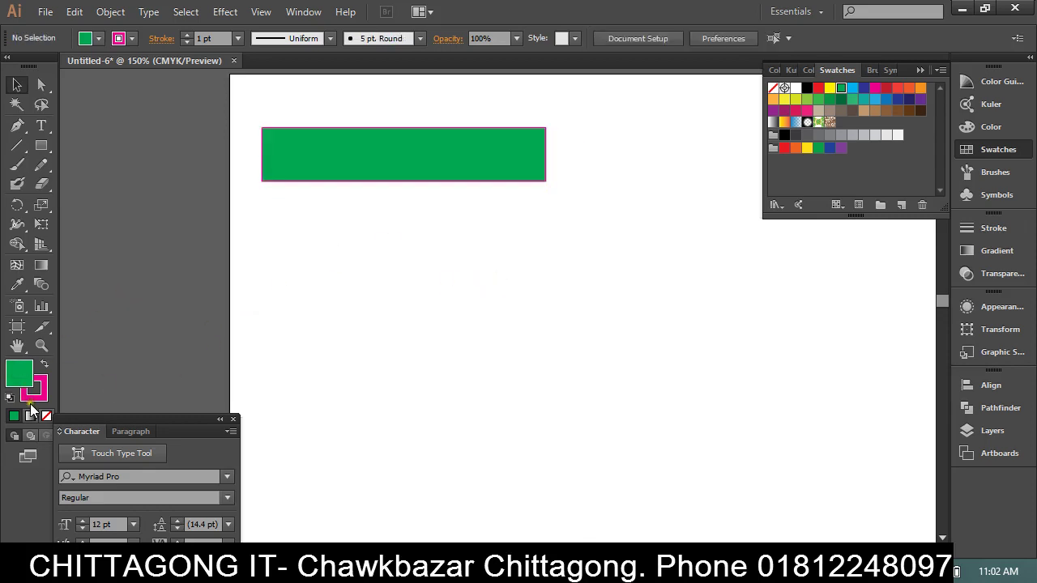
pyautogui.moveTo(371, 169); pyautogui.dragTo(377, 169)
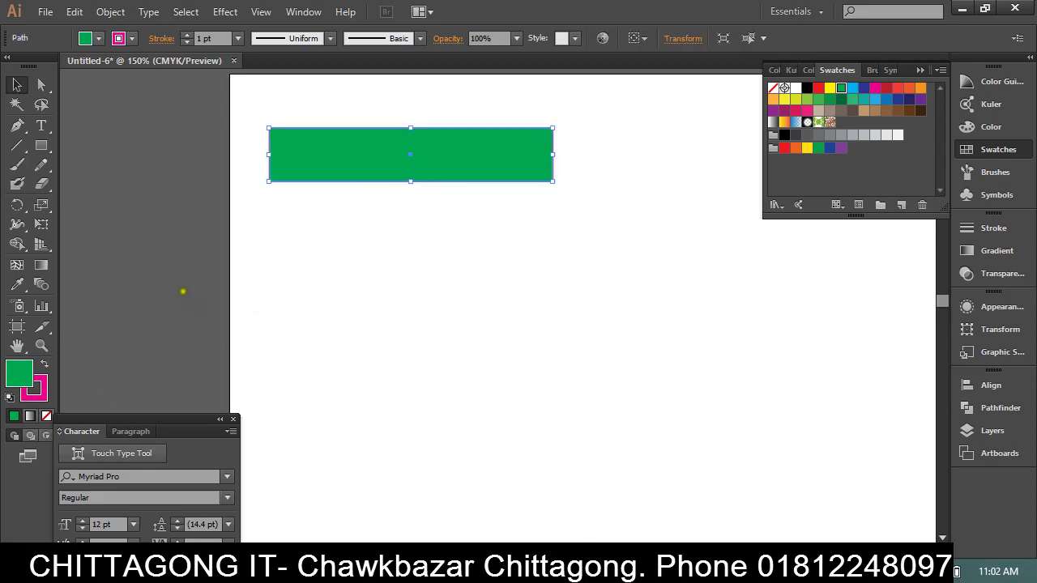
pyautogui.click(46, 417)
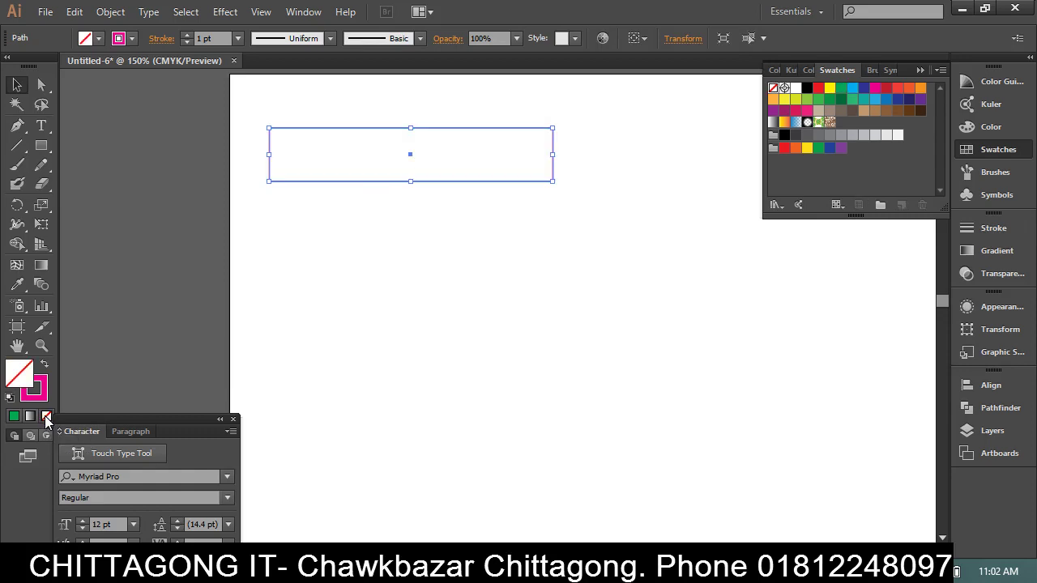
pyautogui.click(424, 160)
pyautogui.moveTo(406, 154)
pyautogui.mouseDown()
pyautogui.moveTo(479, 154)
pyautogui.moveTo(315, 154)
pyautogui.mouseUp()
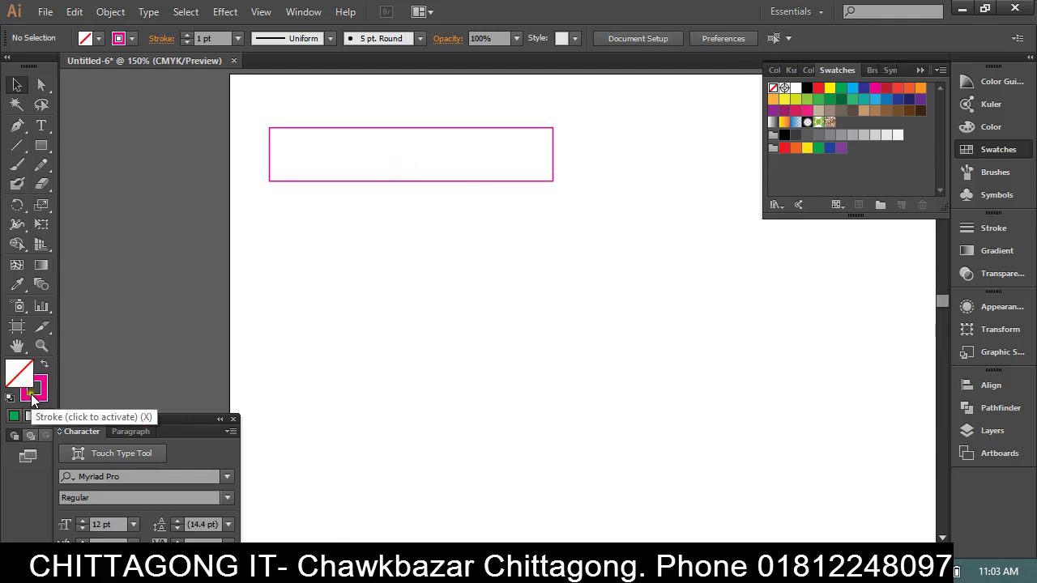
# Remove the rectangle's magenta outline by setting its stroke to None.
pyautogui.click(43, 399)
pyautogui.moveTo(377, 162); pyautogui.dragTo(424, 232)
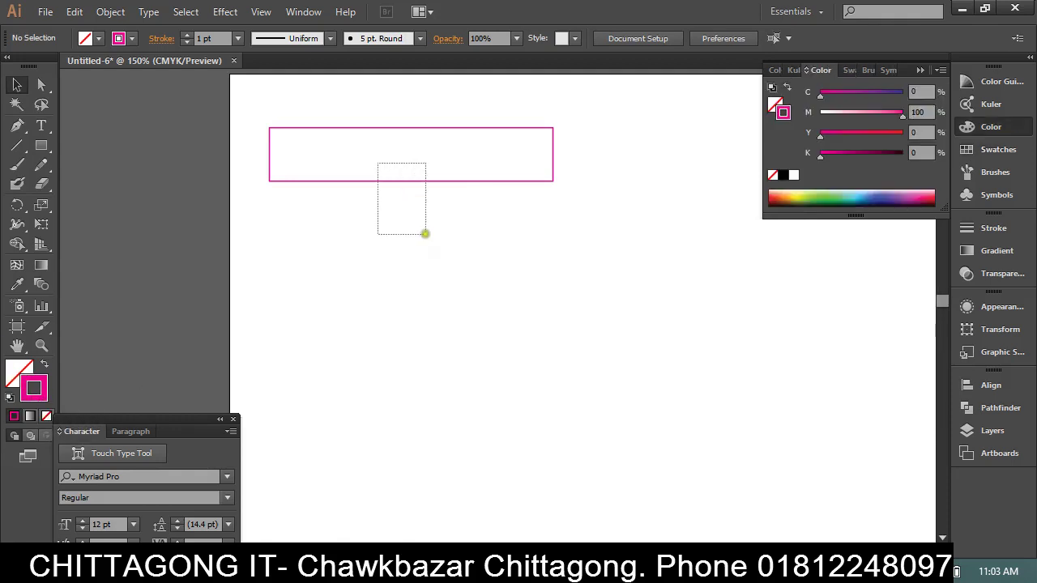
pyautogui.click(46, 417)
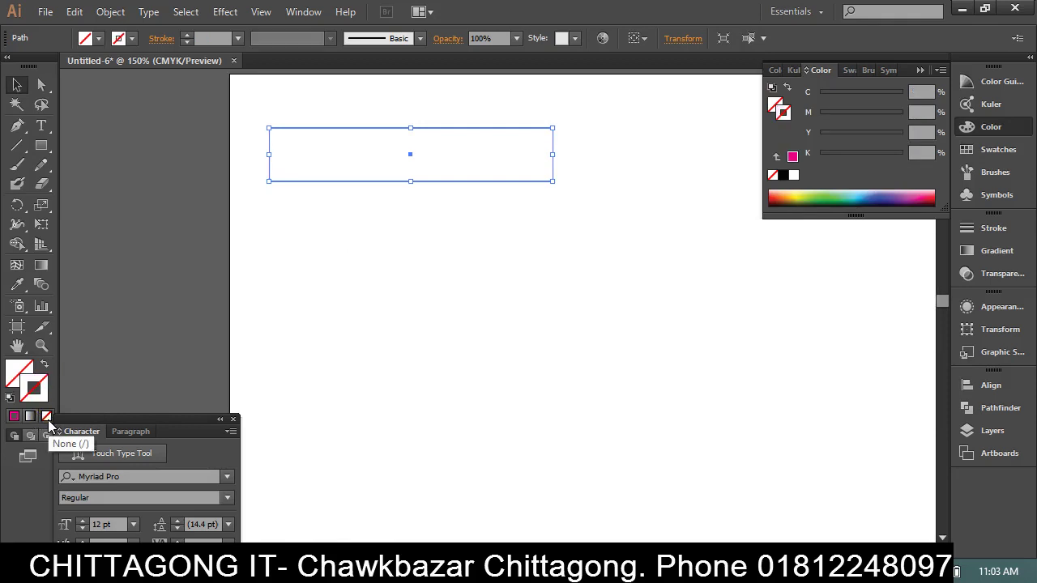
pyautogui.click(456, 290)
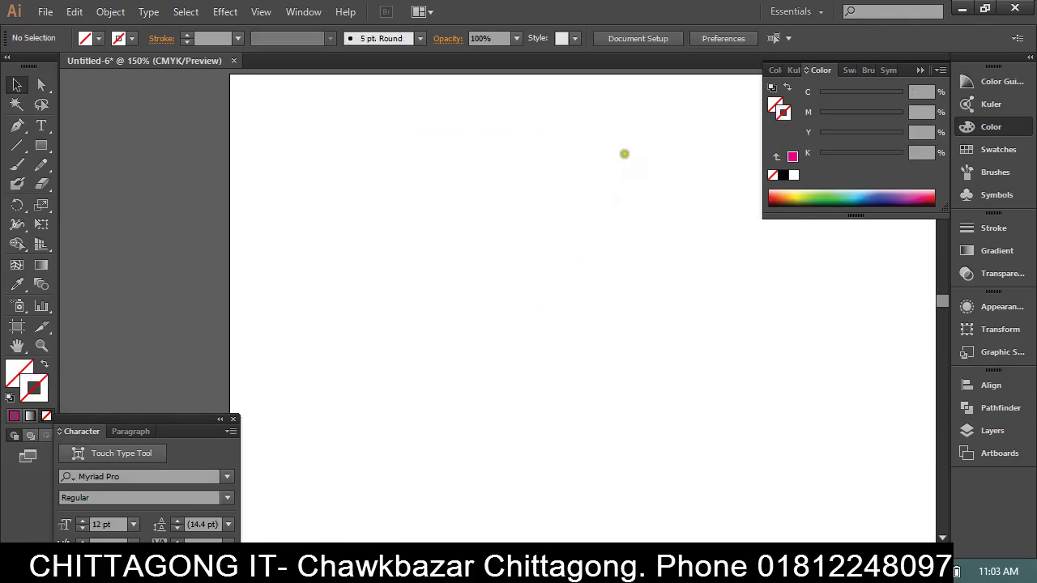
pyautogui.hotkey('ctrl', 'z')
pyautogui.click(502, 349)
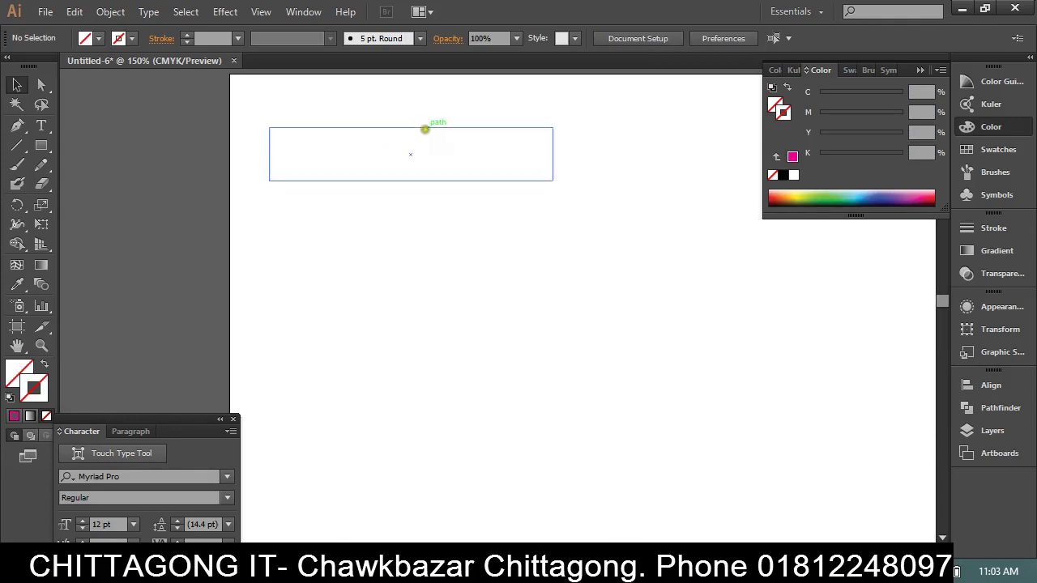
# Reselect the invisible rectangle with a marquee and fill it dark blue.
pyautogui.moveTo(413, 117); pyautogui.dragTo(440, 148)
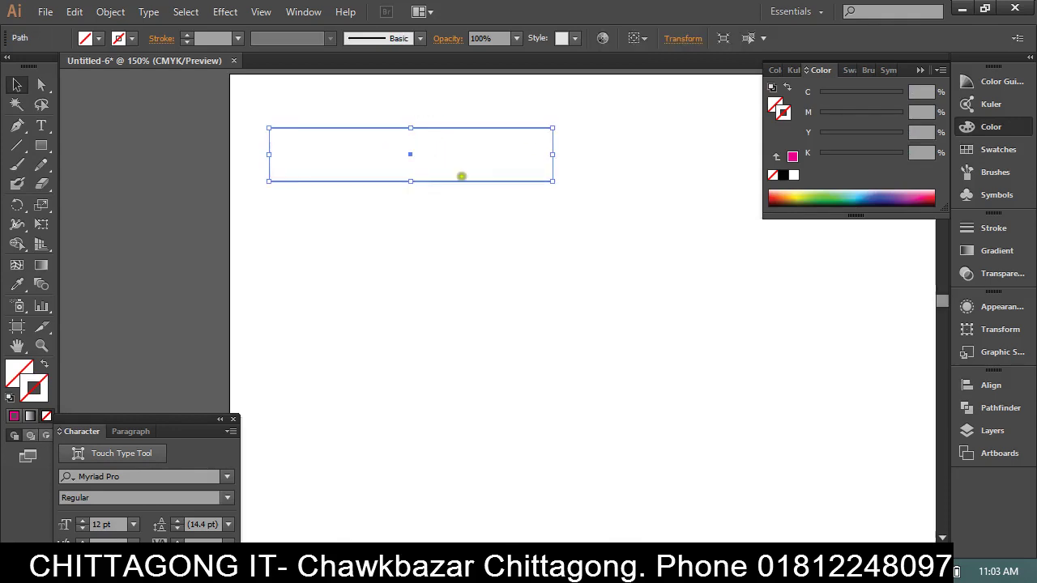
pyautogui.click(679, 266)
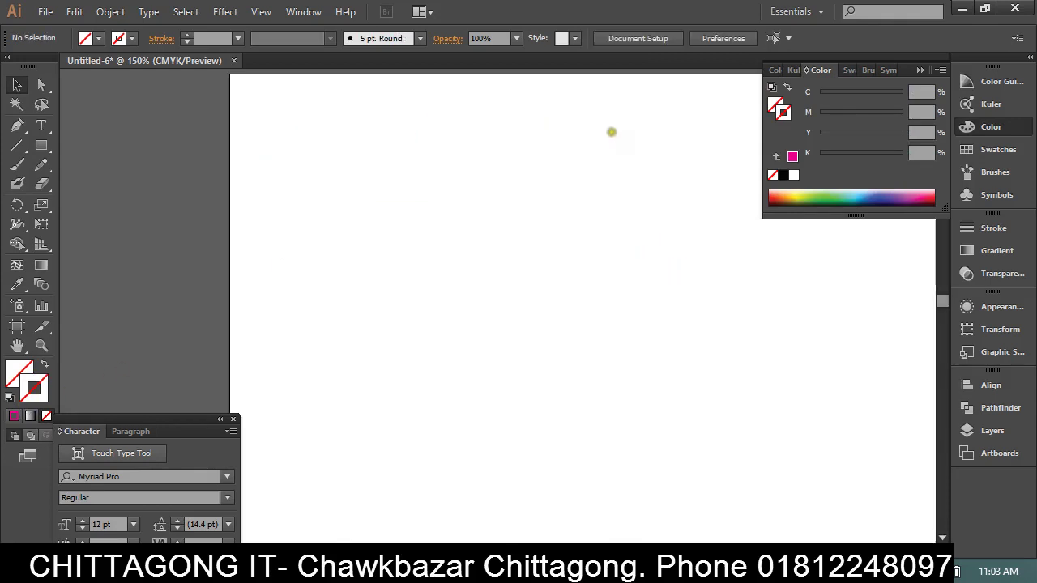
pyautogui.moveTo(617, 108); pyautogui.dragTo(468, 209)
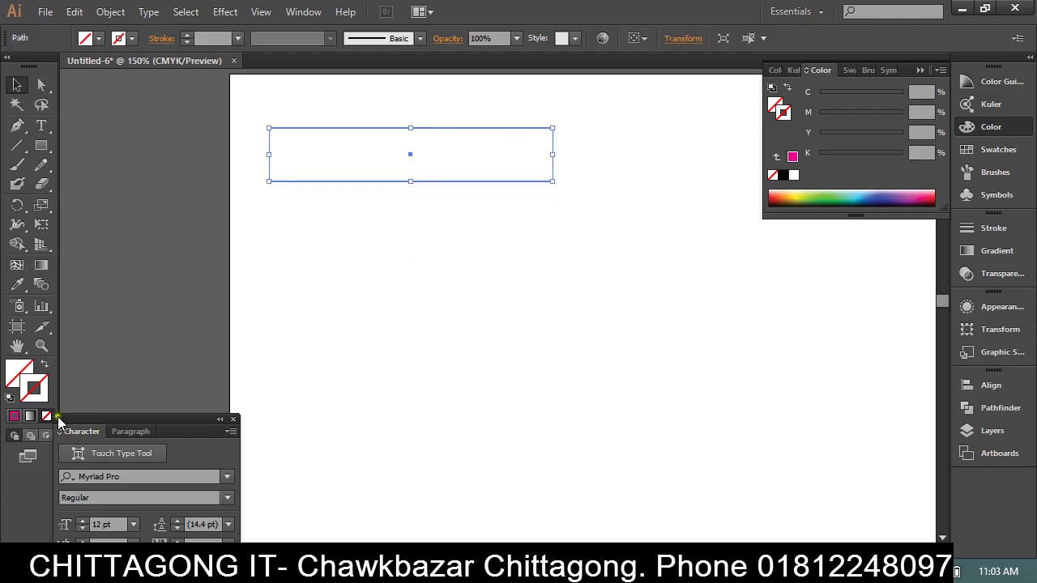
pyautogui.click(980, 149)
pyautogui.click(863, 87)
# Give the blue rectangle the default white-to-black gradient fill.
pyautogui.click(721, 277)
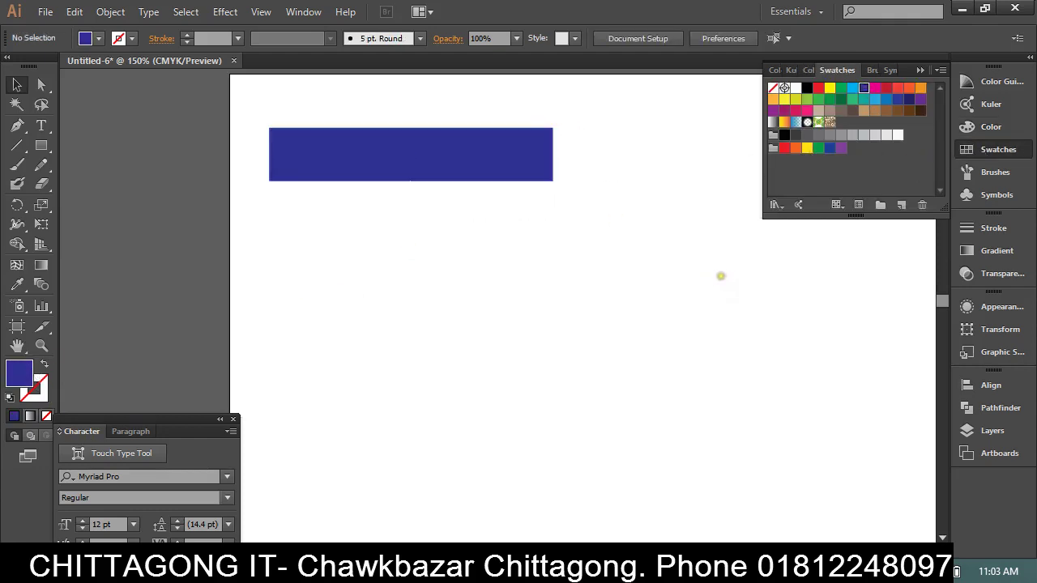
pyautogui.click(31, 416)
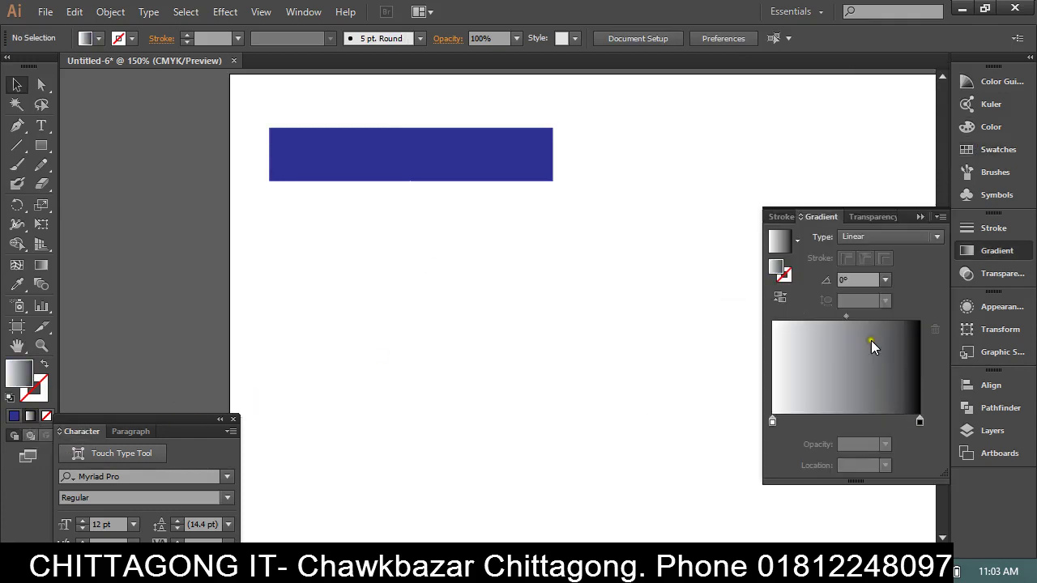
pyautogui.click(440, 159)
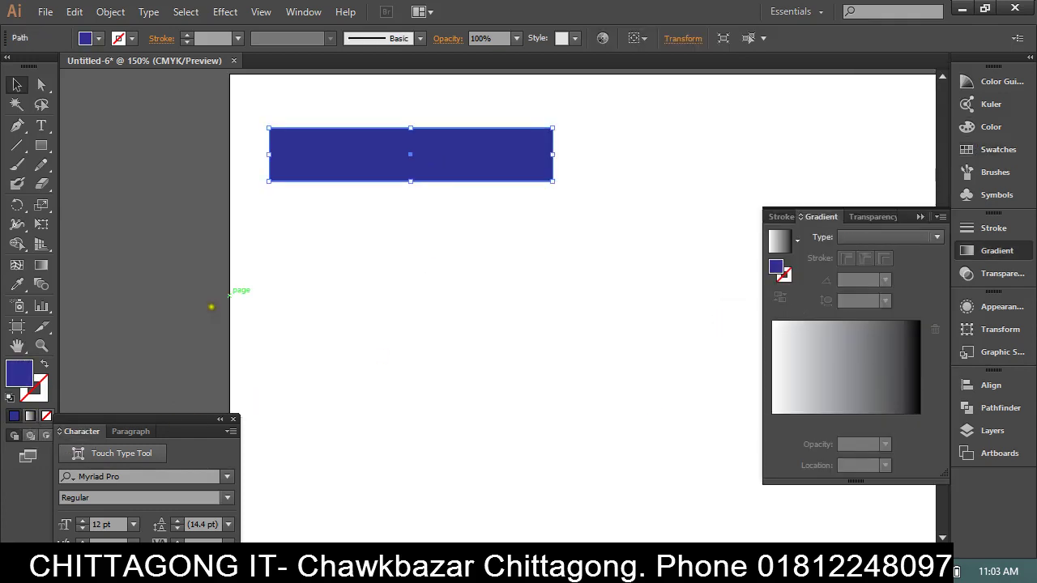
pyautogui.click(30, 418)
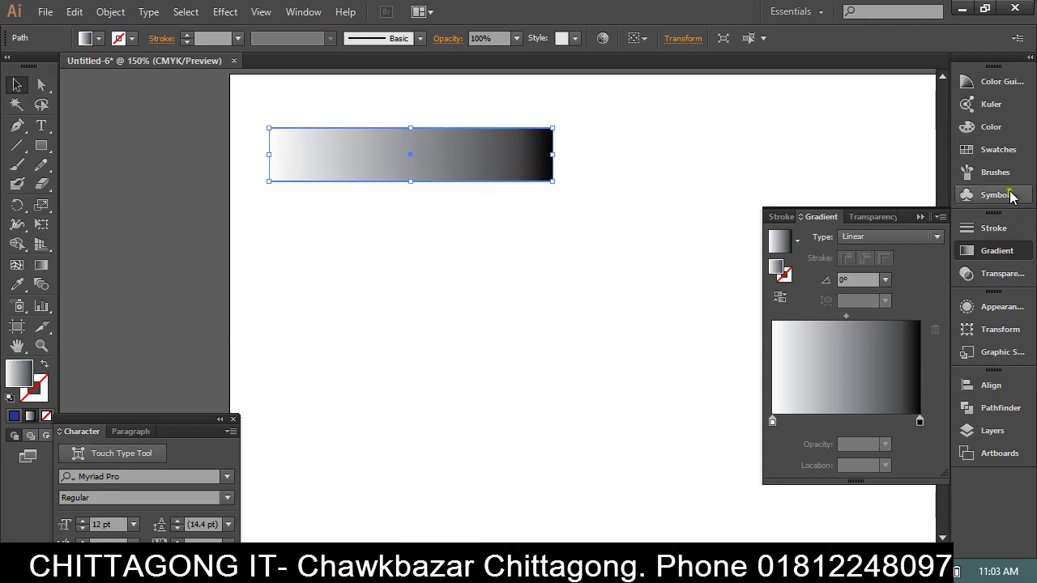
# Try the Fading Sky gradient swatch, then revert to a solid dark blue fill.
pyautogui.click(996, 149)
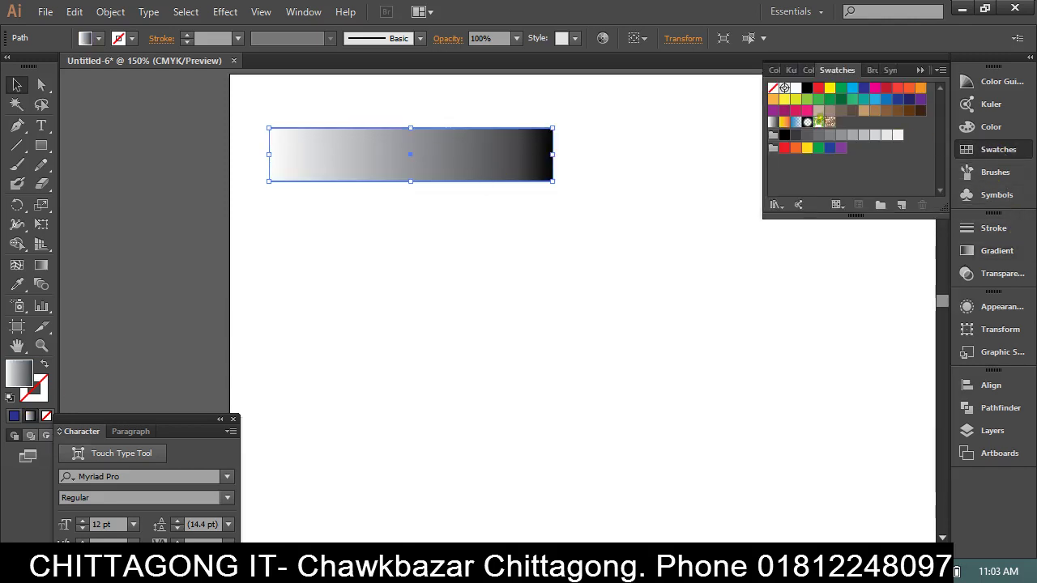
pyautogui.click(773, 122)
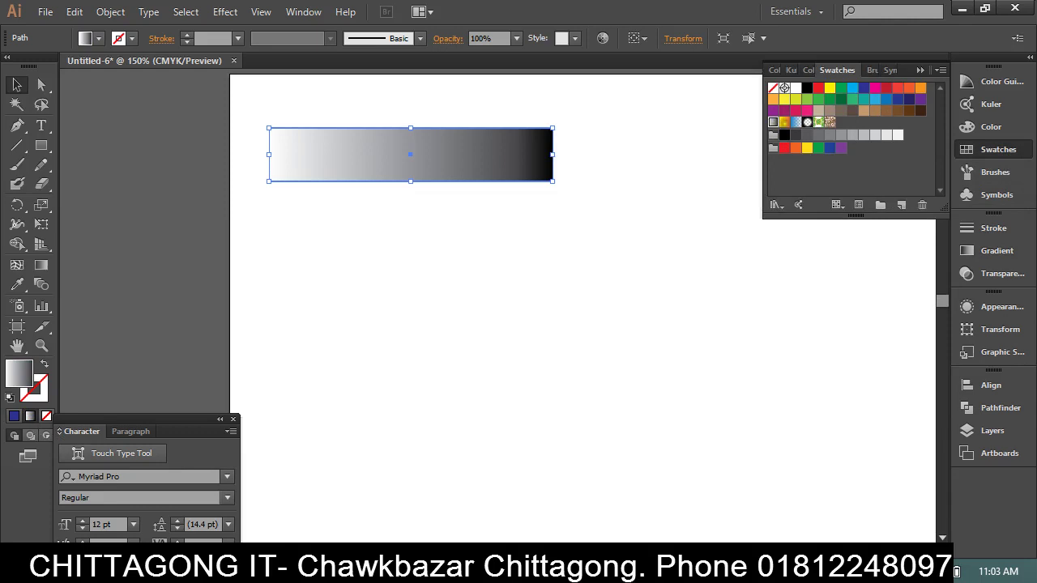
pyautogui.click(795, 122)
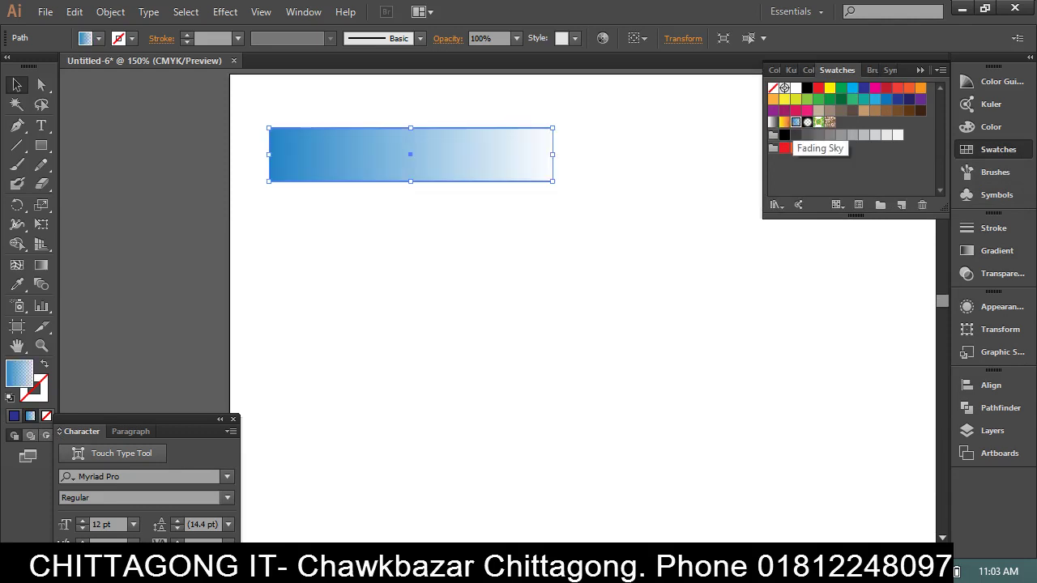
pyautogui.click(14, 415)
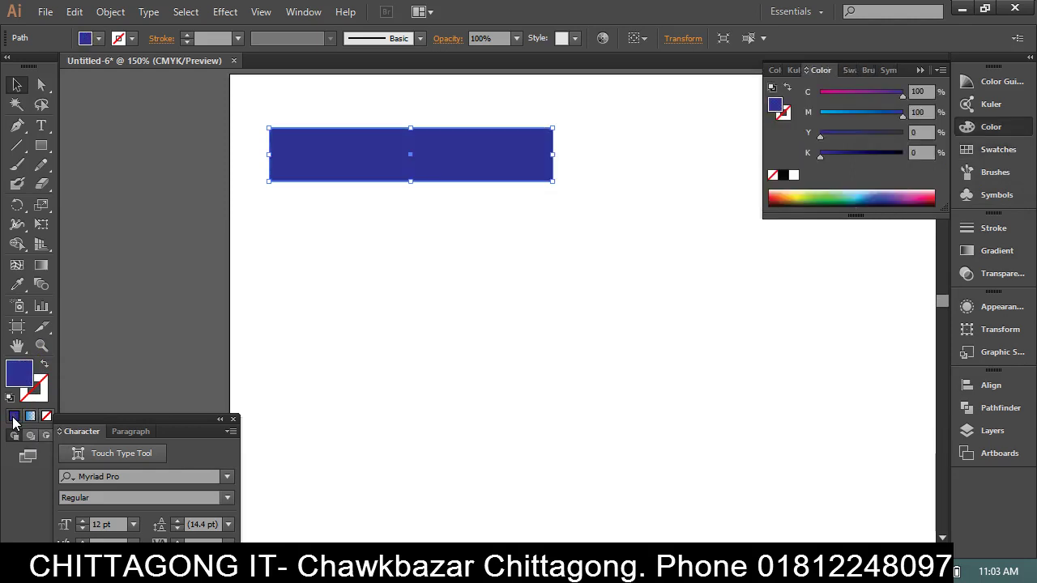
# Move the blue rectangle toward the top and make it shorter and narrower.
pyautogui.click(562, 166)
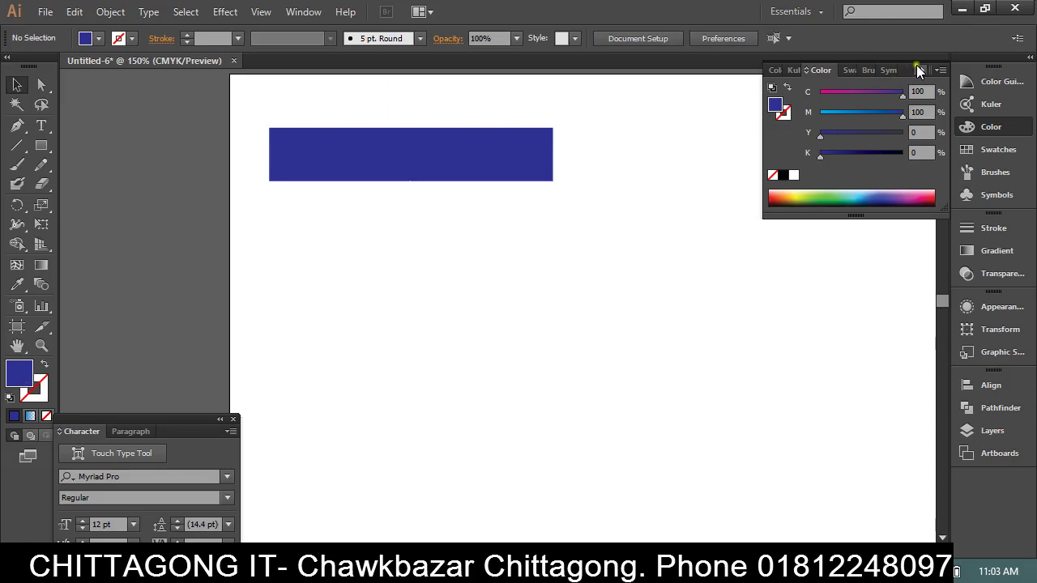
pyautogui.click(920, 70)
pyautogui.moveTo(456, 160); pyautogui.dragTo(461, 137)
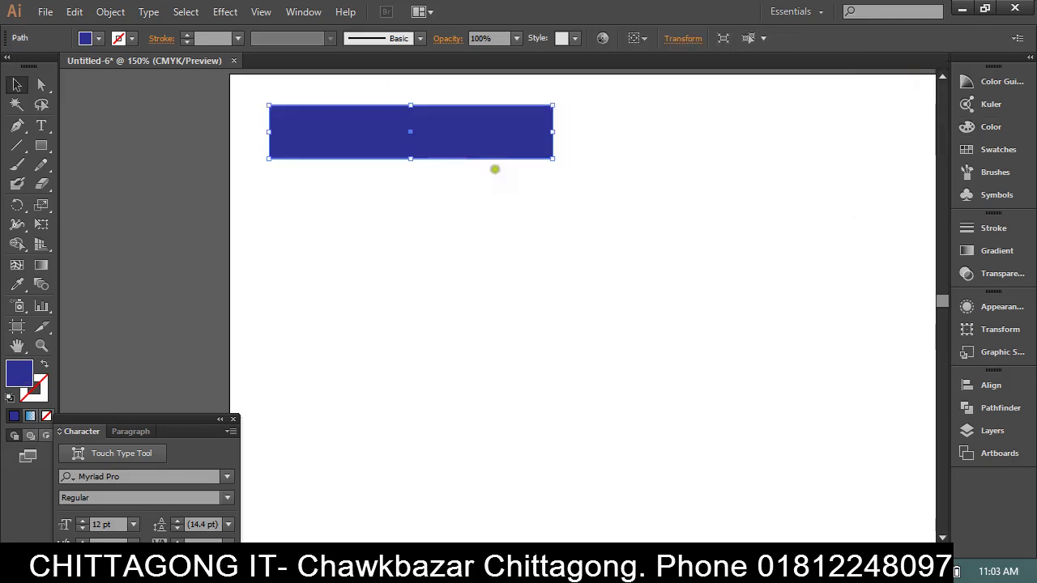
pyautogui.moveTo(552, 158)
pyautogui.mouseDown()
pyautogui.moveTo(541, 135)
pyautogui.moveTo(484, 135)
pyautogui.mouseUp()
pyautogui.click(403, 169)
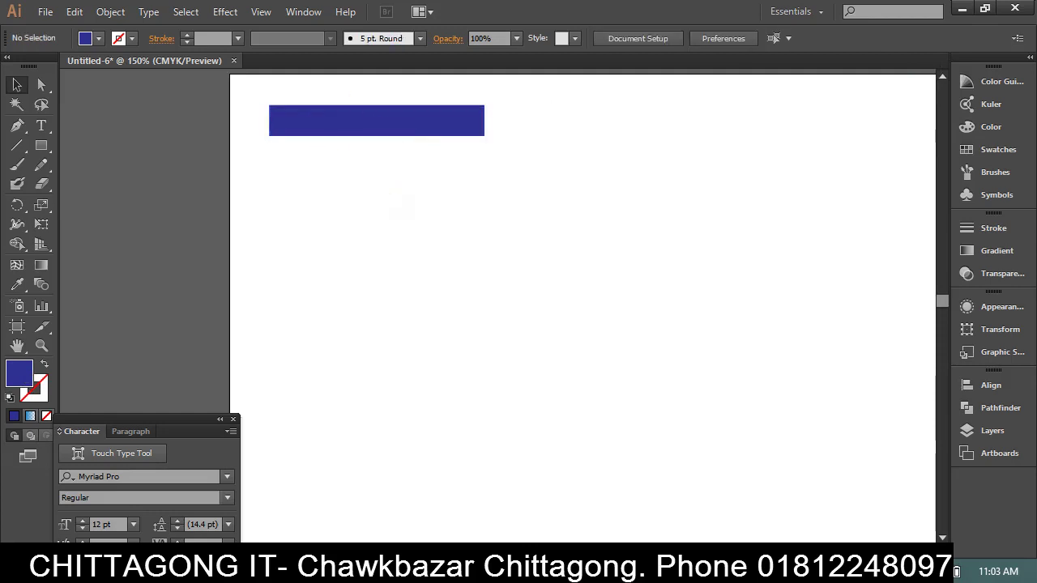
# Alt-drag copies to build a row of four equal, narrower blue bars.
pyautogui.click(370, 121)
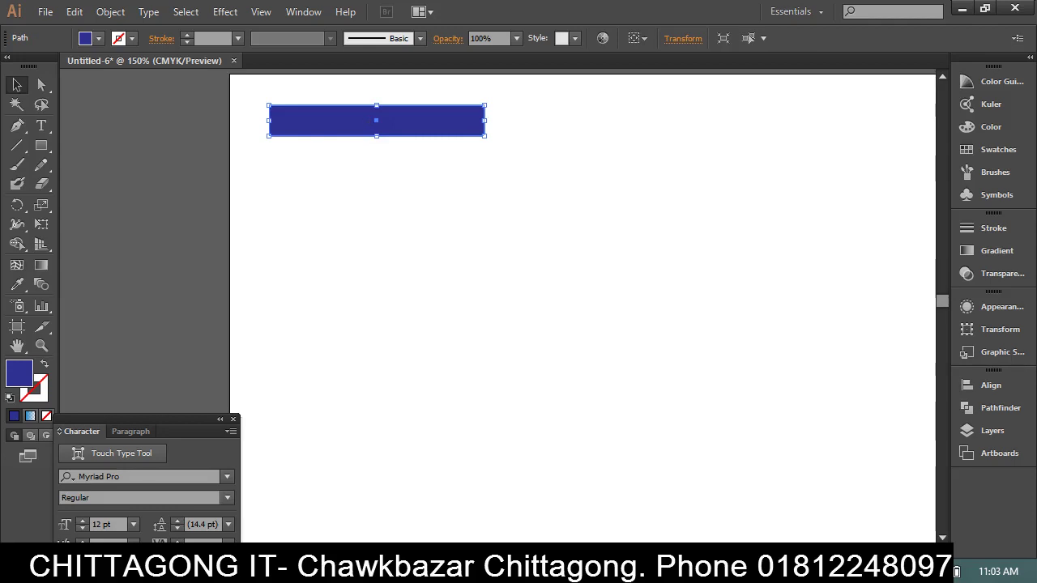
pyautogui.moveTo(367, 121); pyautogui.dragTo(592, 121)
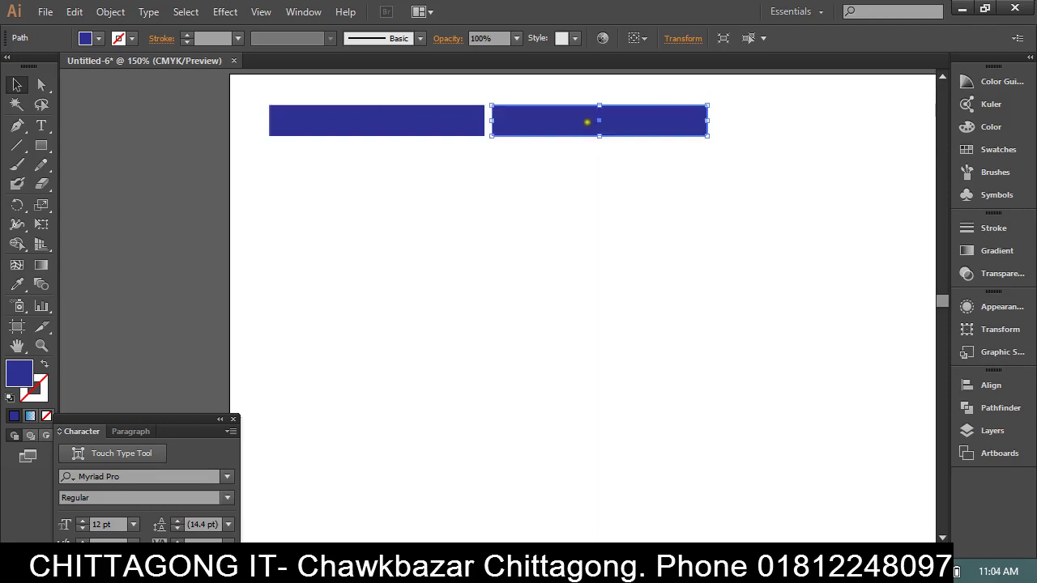
pyautogui.moveTo(688, 209); pyautogui.dragTo(439, 120)
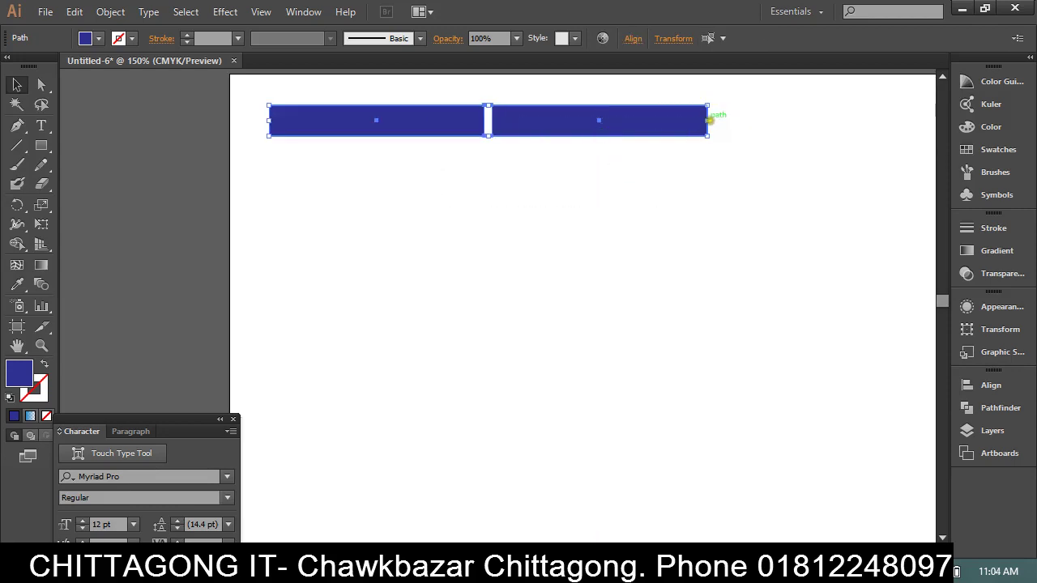
pyautogui.moveTo(708, 120); pyautogui.dragTo(519, 125)
pyautogui.moveTo(440, 123); pyautogui.dragTo(687, 111)
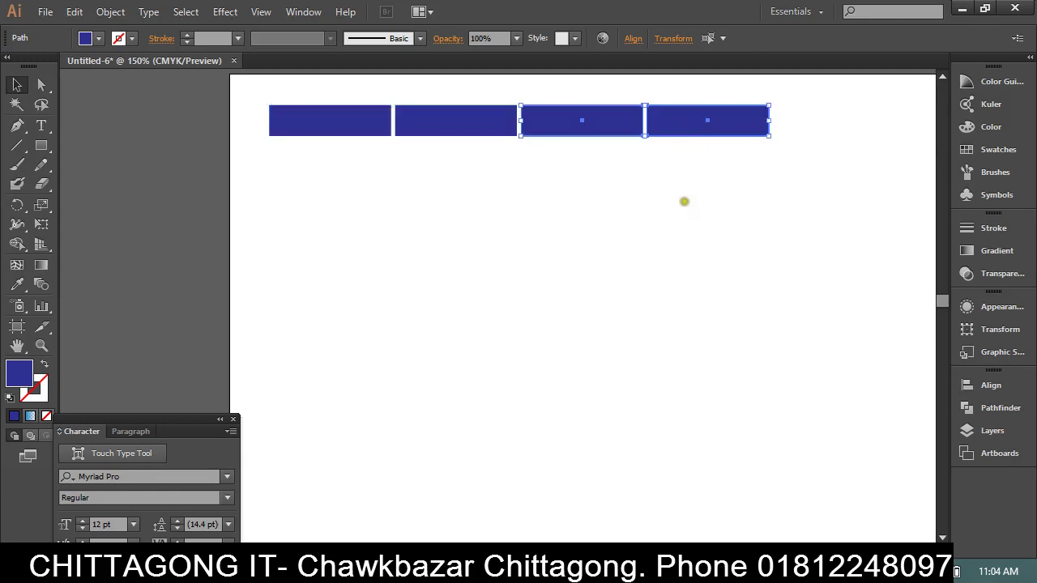
pyautogui.click(684, 202)
pyautogui.click(351, 128)
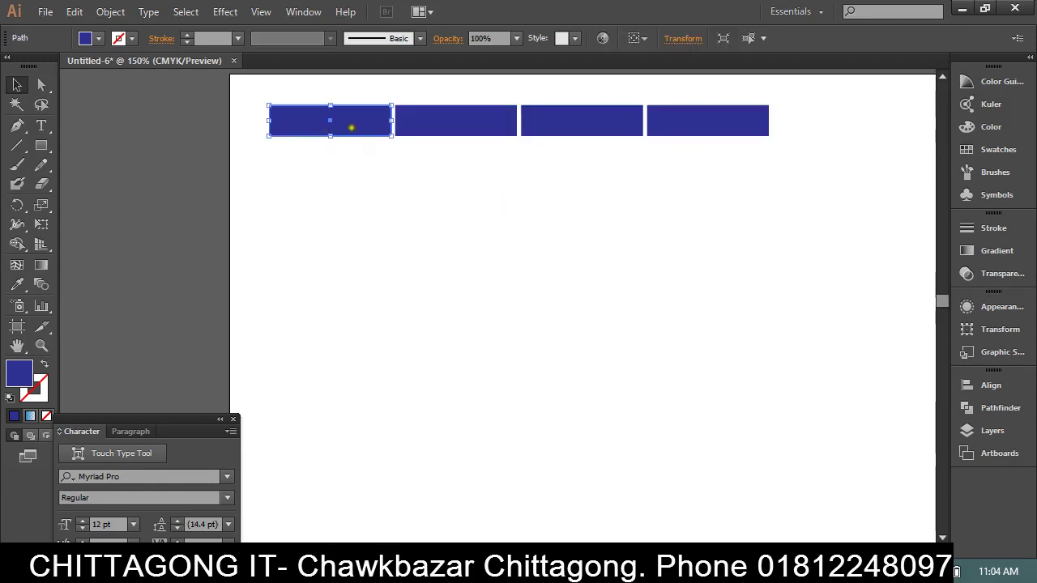
pyautogui.click(958, 147)
pyautogui.click(852, 88)
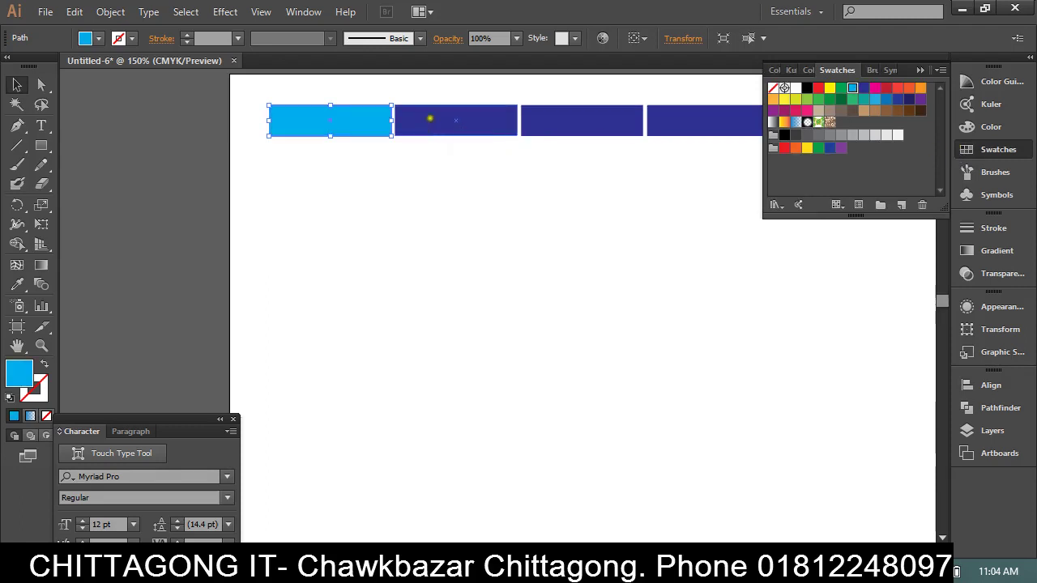
pyautogui.click(430, 118)
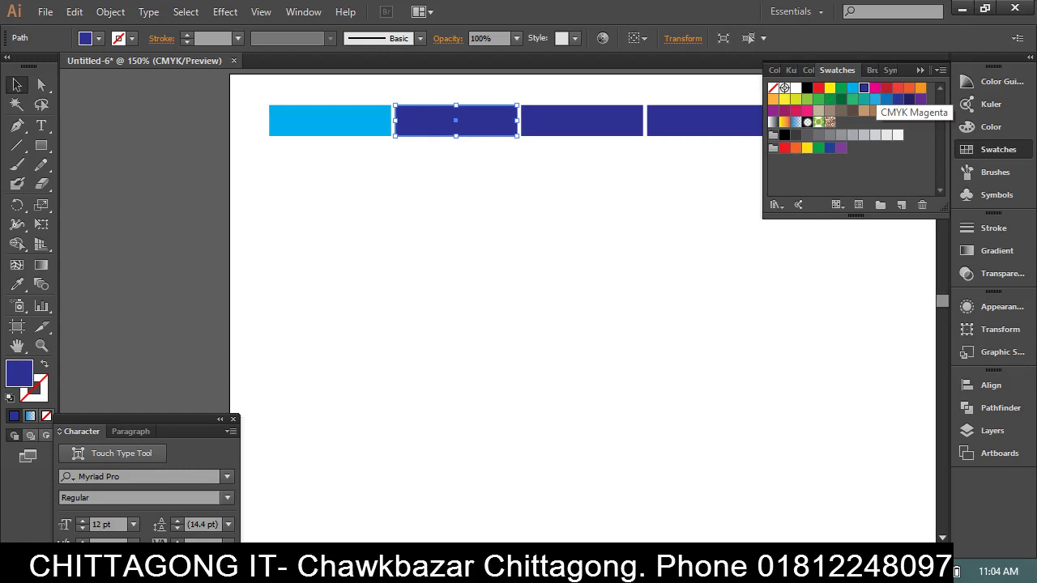
pyautogui.click(875, 87)
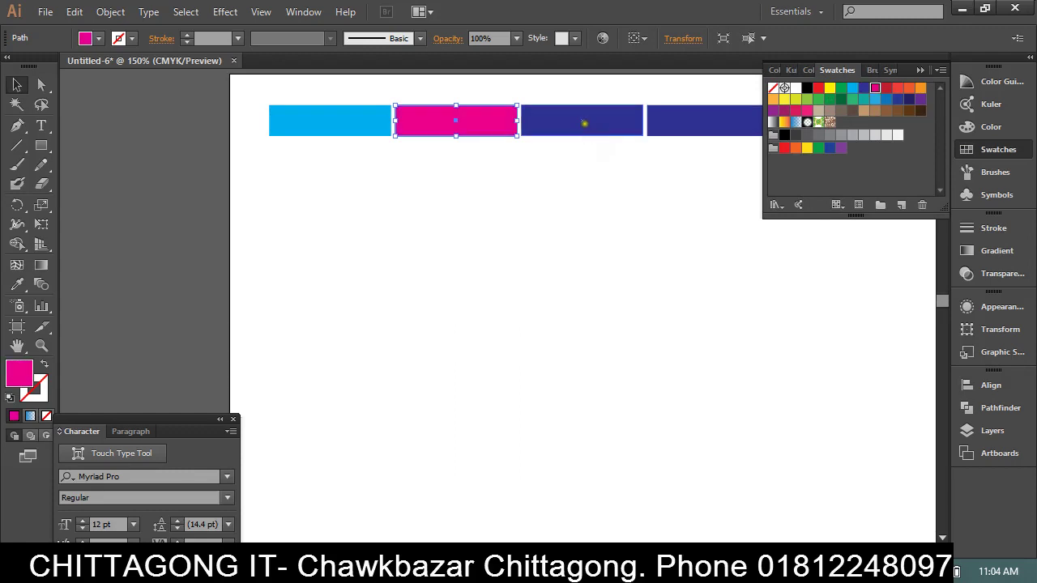
pyautogui.click(583, 120)
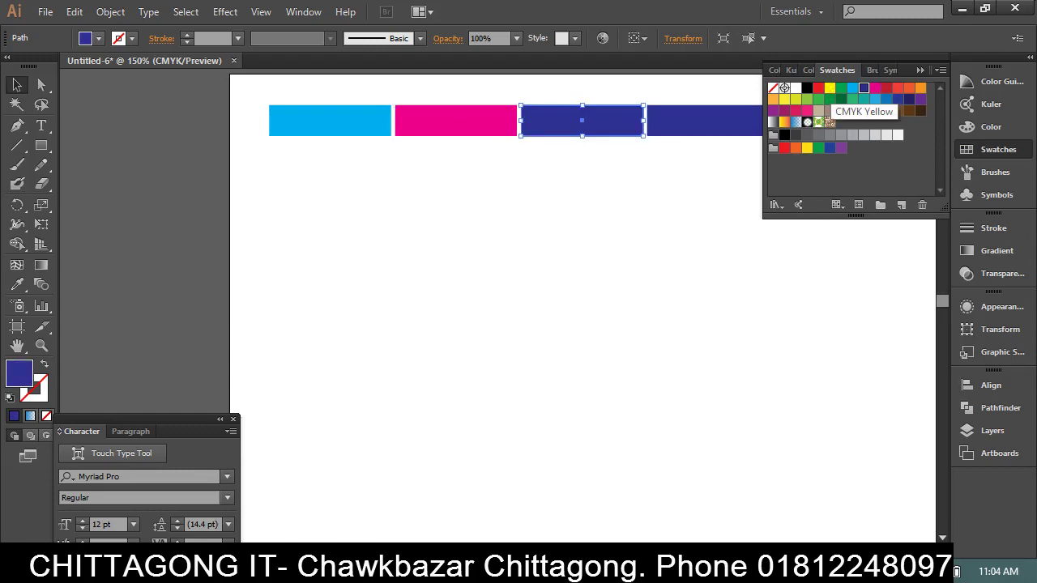
pyautogui.click(830, 87)
pyautogui.click(708, 120)
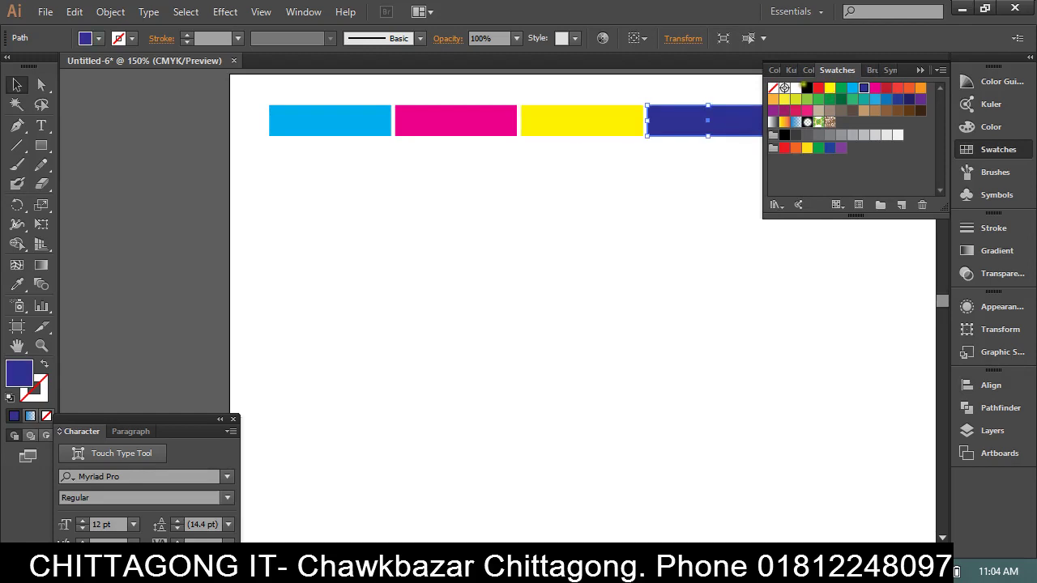
pyautogui.click(807, 89)
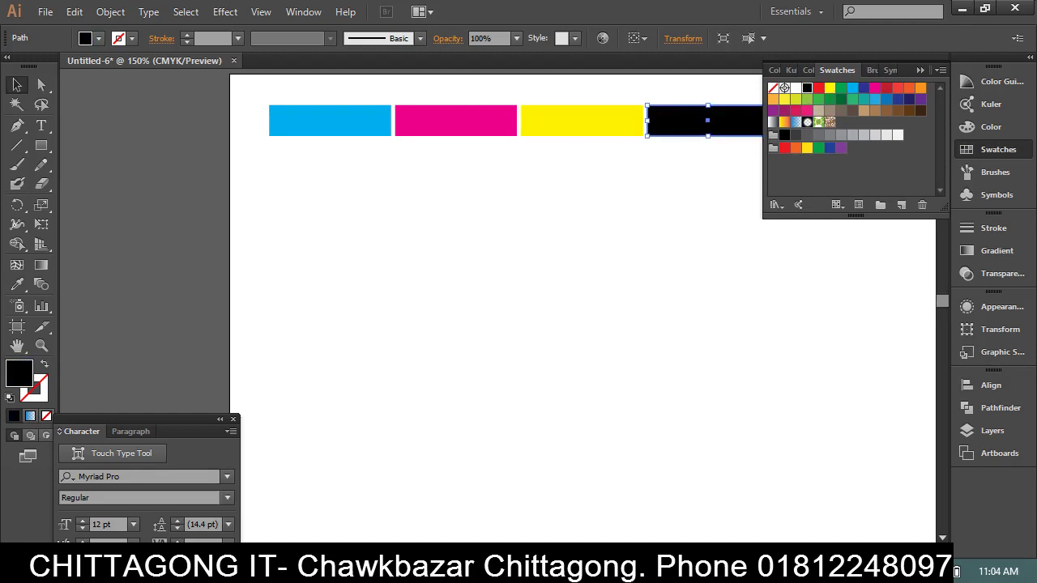
pyautogui.click(674, 212)
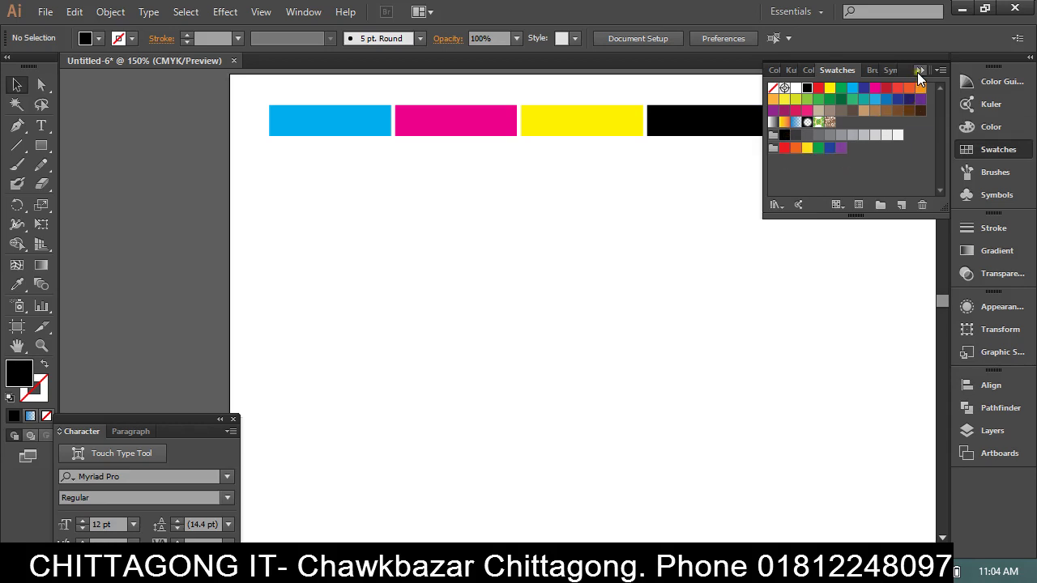
pyautogui.click(919, 70)
pyautogui.moveTo(784, 212)
pyautogui.mouseDown()
pyautogui.moveTo(435, 168)
pyautogui.moveTo(224, 106)
pyautogui.mouseUp()
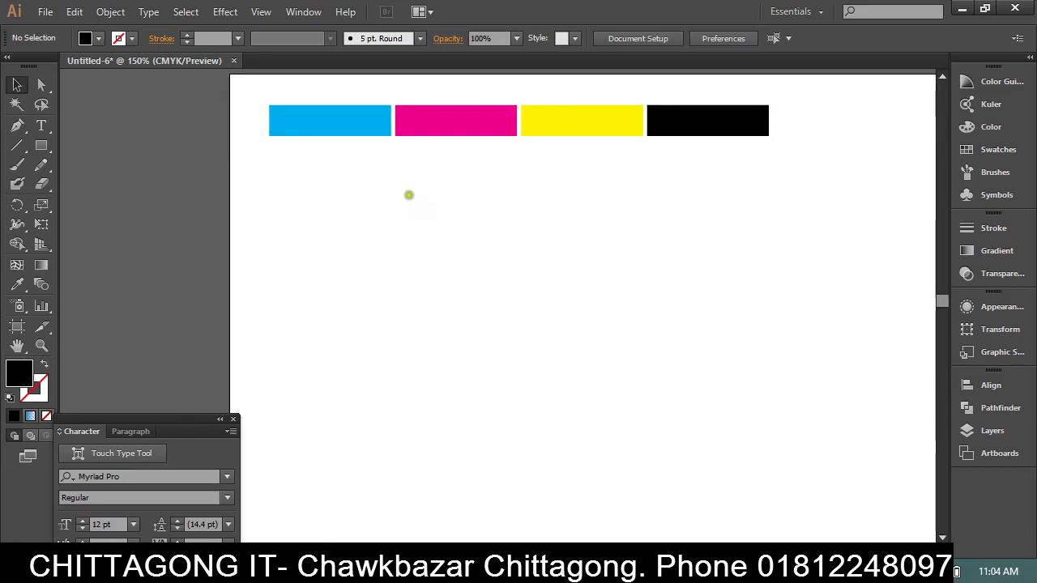
pyautogui.click(369, 134)
pyautogui.moveTo(466, 197); pyautogui.dragTo(485, 105)
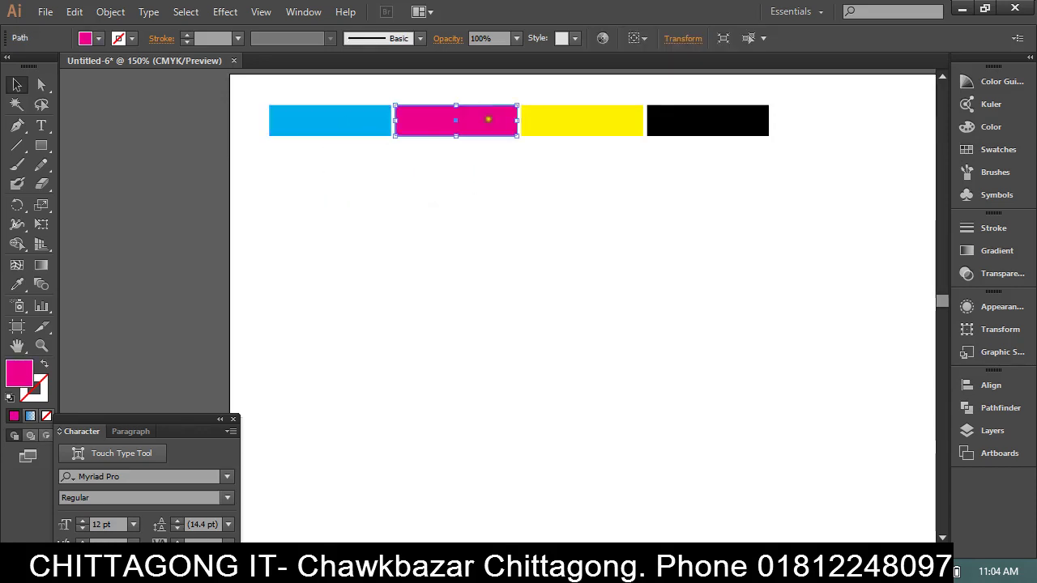
pyautogui.moveTo(619, 202); pyautogui.dragTo(590, 94)
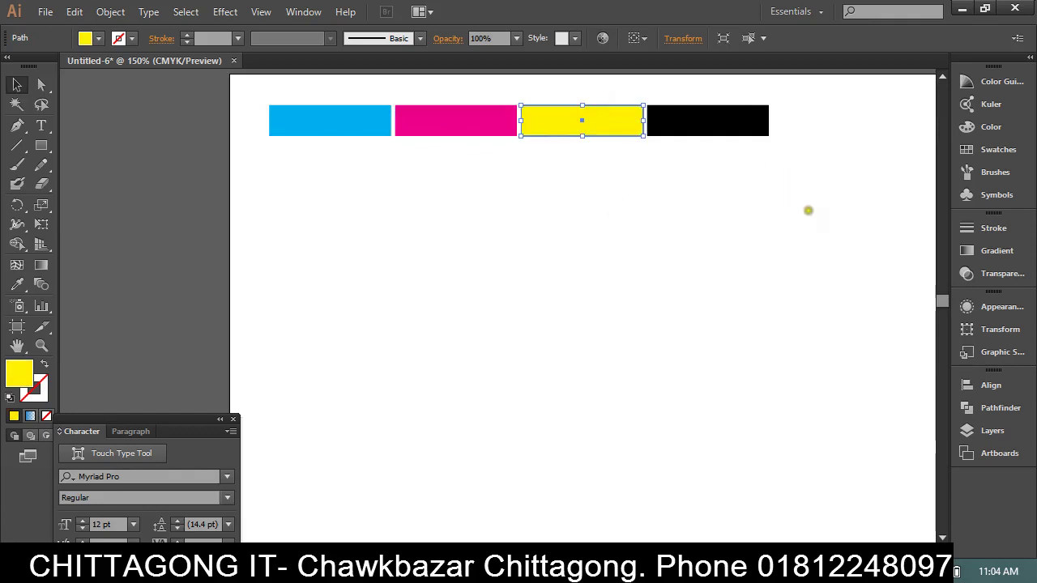
pyautogui.moveTo(807, 211); pyautogui.dragTo(691, 112)
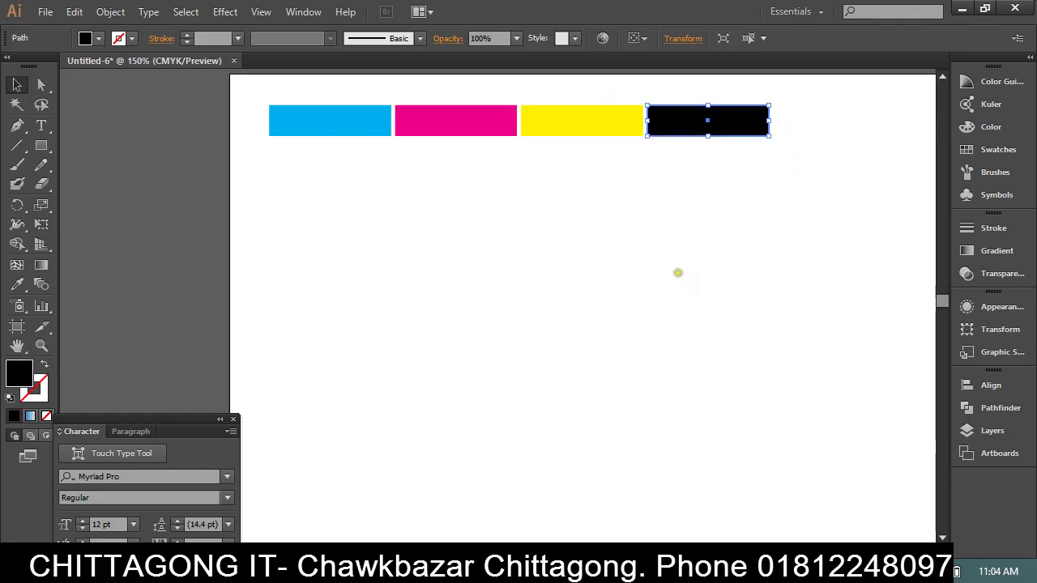
pyautogui.click(677, 271)
pyautogui.moveTo(771, 167); pyautogui.dragTo(224, 86)
pyautogui.scroll(2, 235, 146)
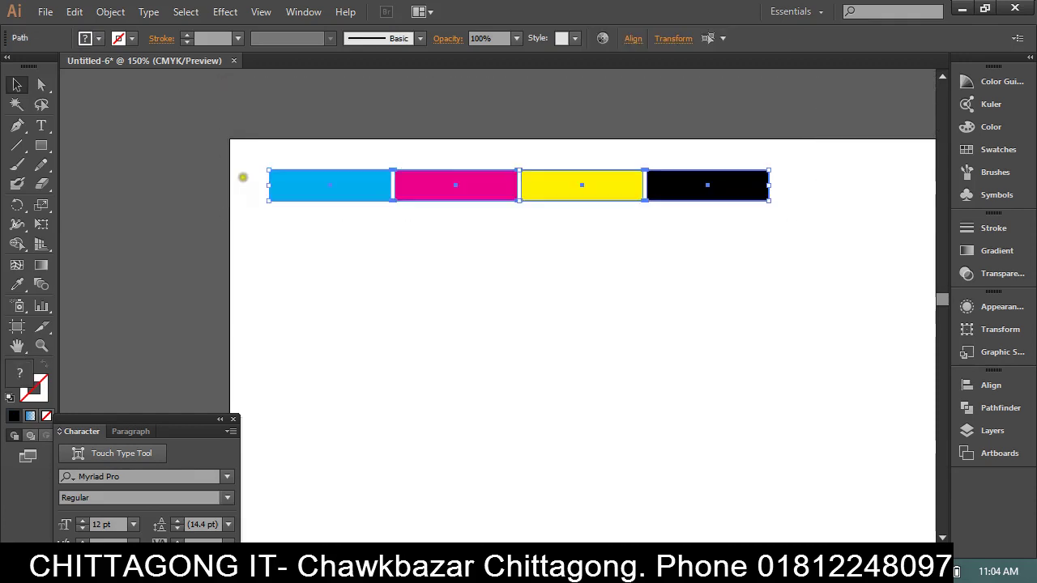
pyautogui.click(272, 163)
pyautogui.moveTo(229, 134); pyautogui.dragTo(377, 256)
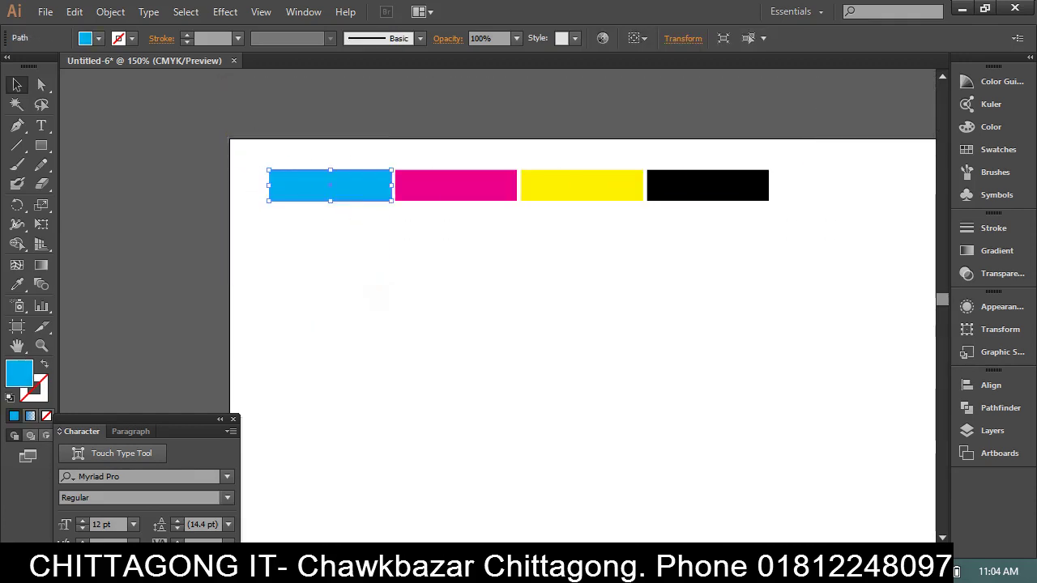
pyautogui.moveTo(395, 147); pyautogui.dragTo(455, 243)
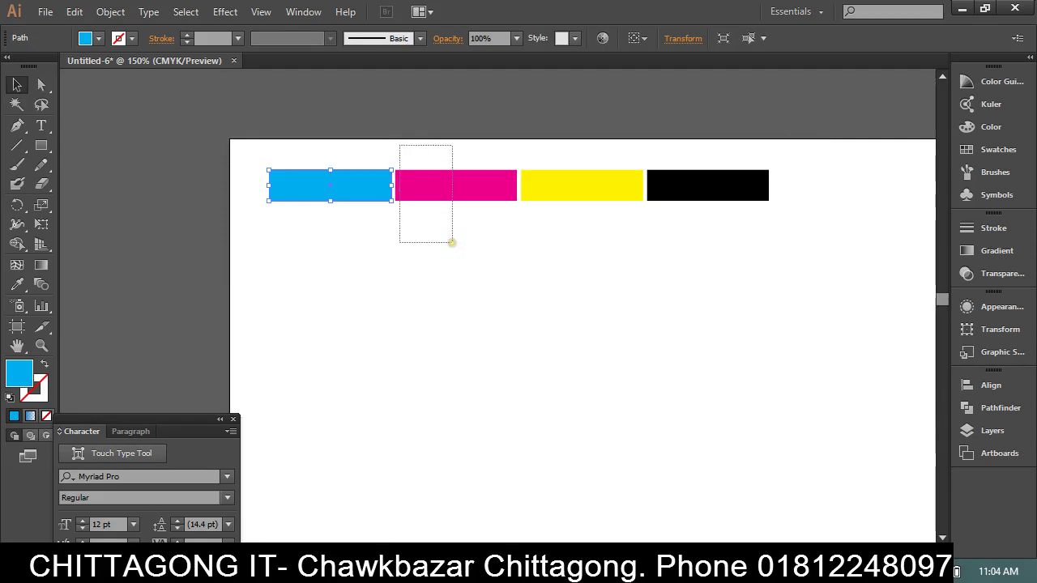
pyautogui.click(443, 247)
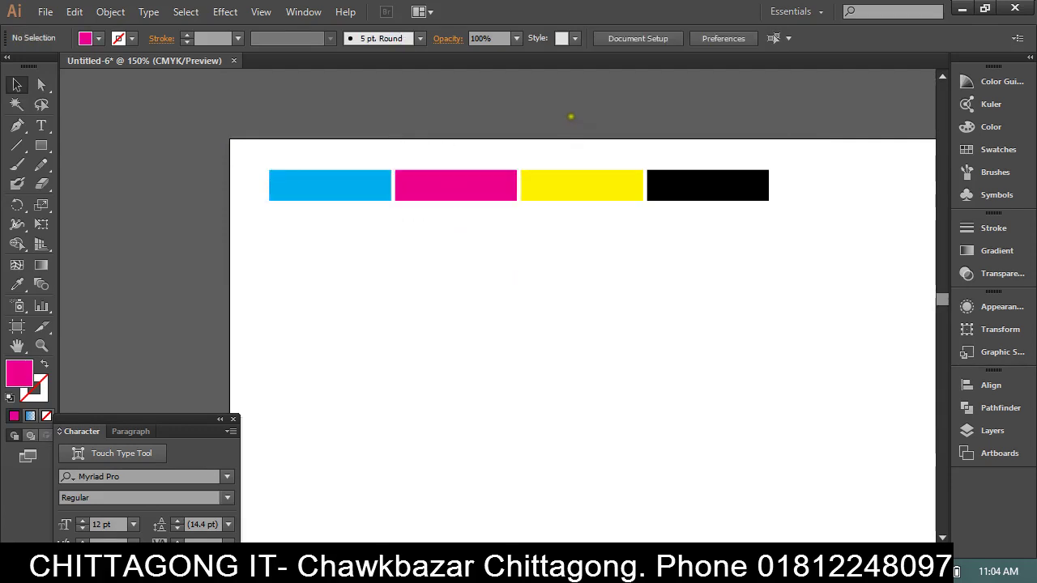
pyautogui.moveTo(571, 117); pyautogui.dragTo(511, 255)
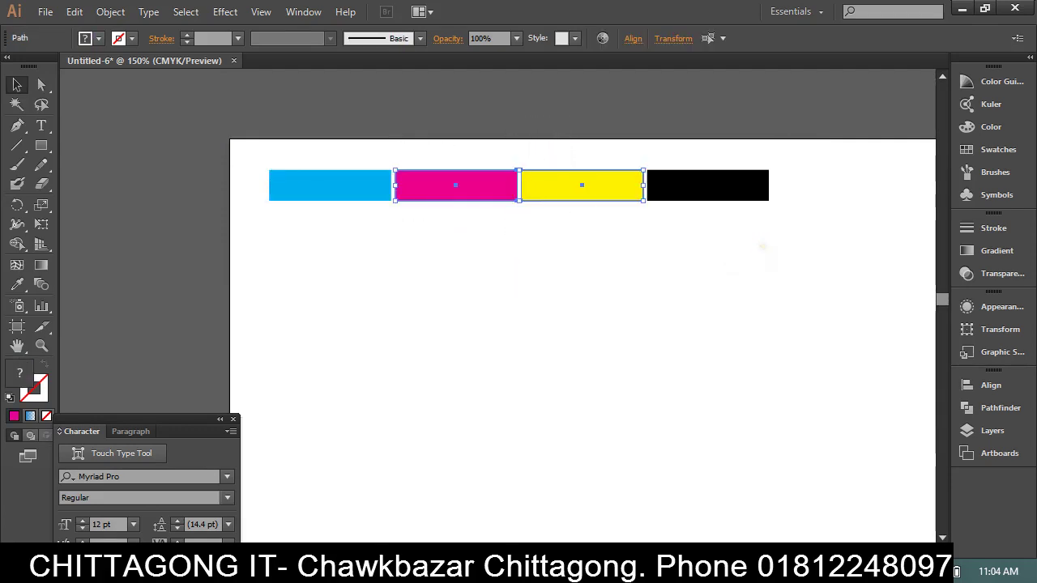
pyautogui.moveTo(762, 247); pyautogui.dragTo(311, 134)
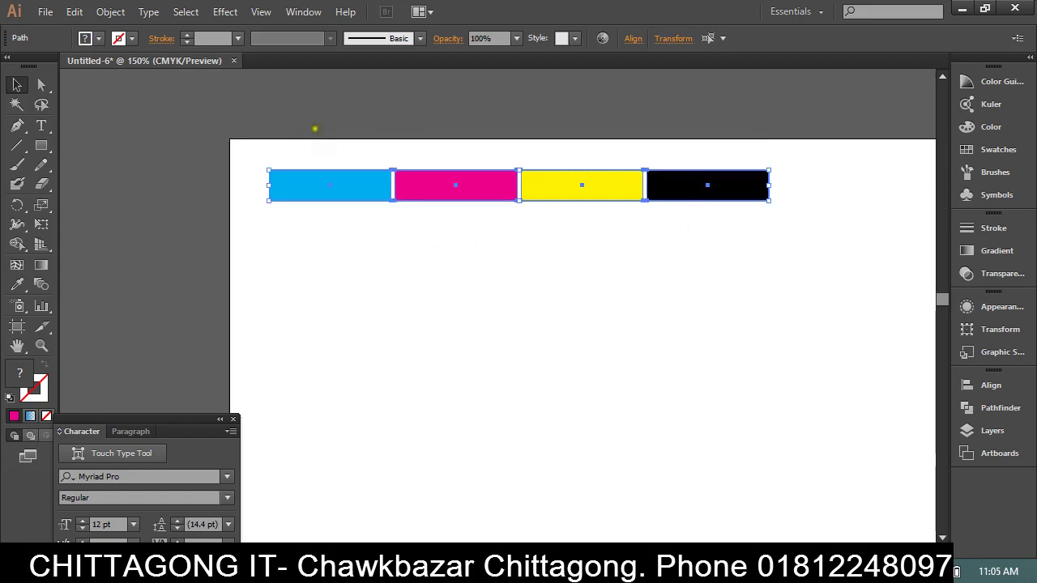
pyautogui.moveTo(828, 302); pyautogui.dragTo(400, 256)
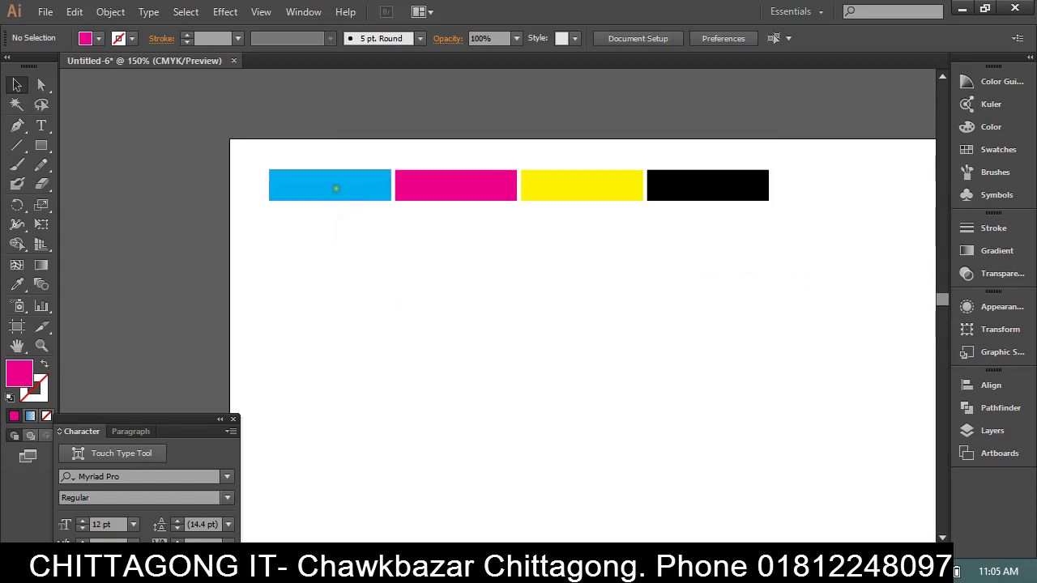
pyautogui.click(340, 190)
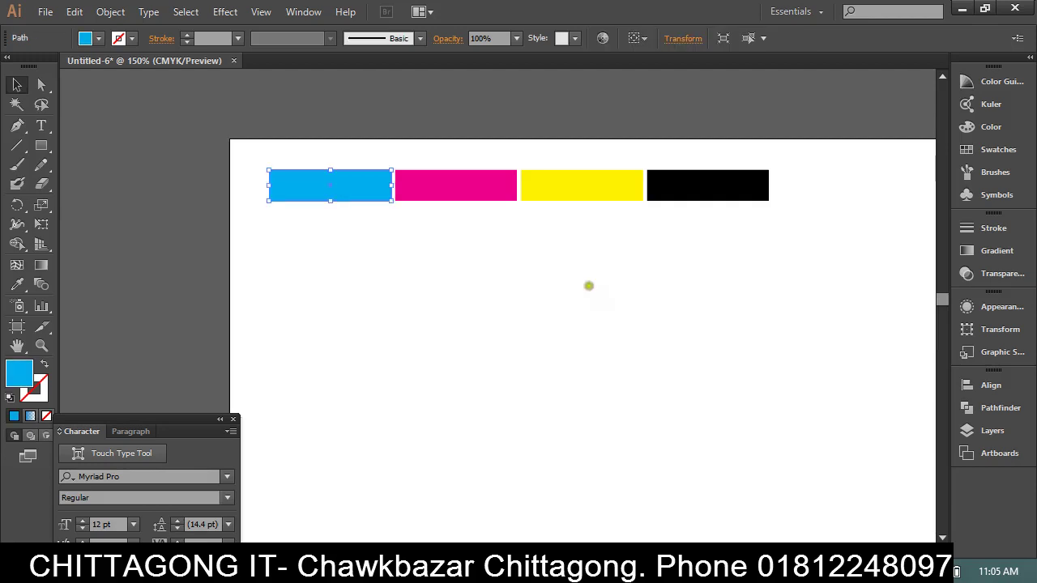
pyautogui.click(604, 336)
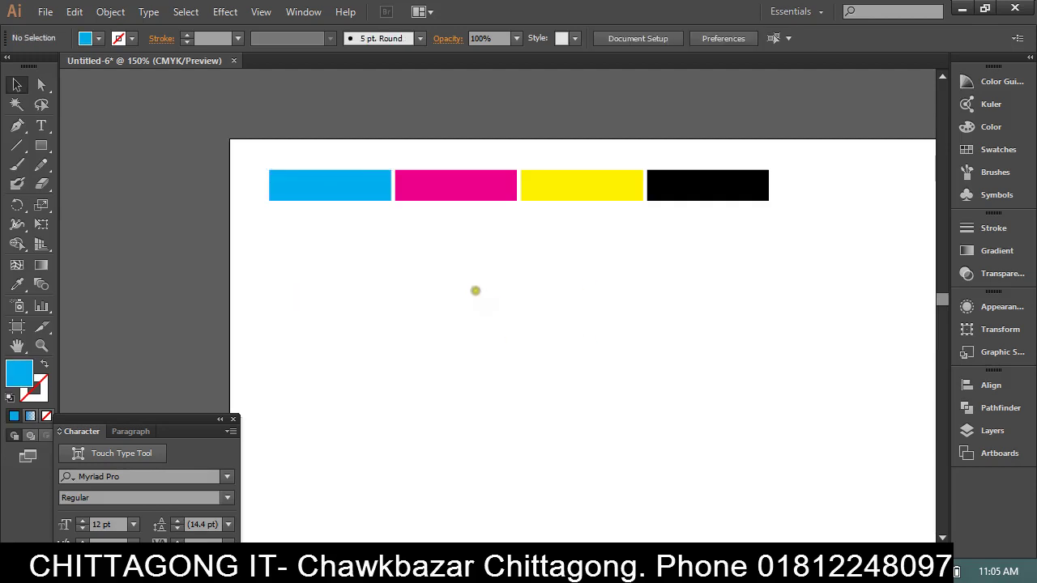
pyautogui.moveTo(255, 150); pyautogui.dragTo(308, 245)
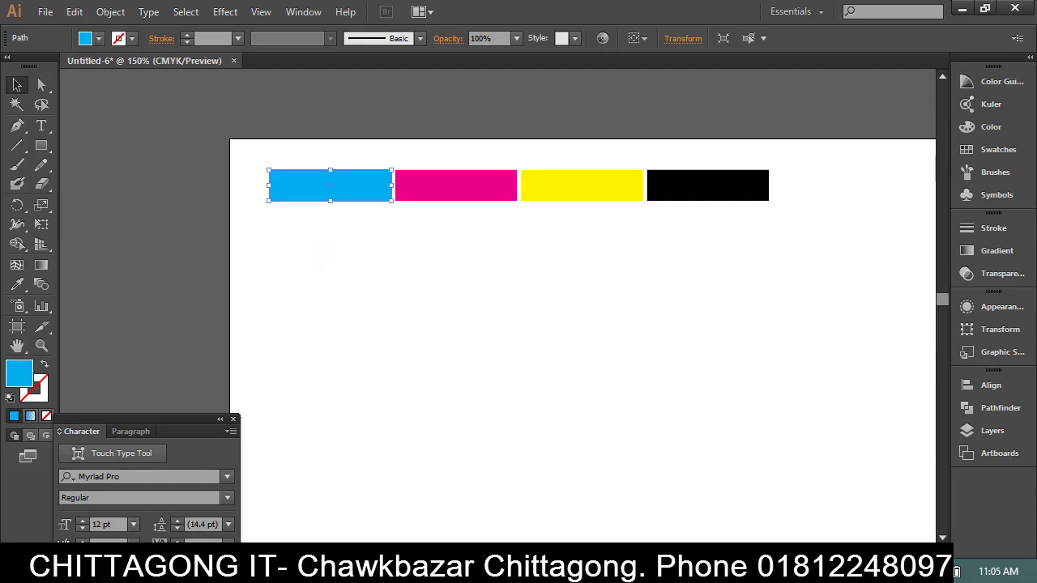
pyautogui.moveTo(419, 144); pyautogui.dragTo(354, 244)
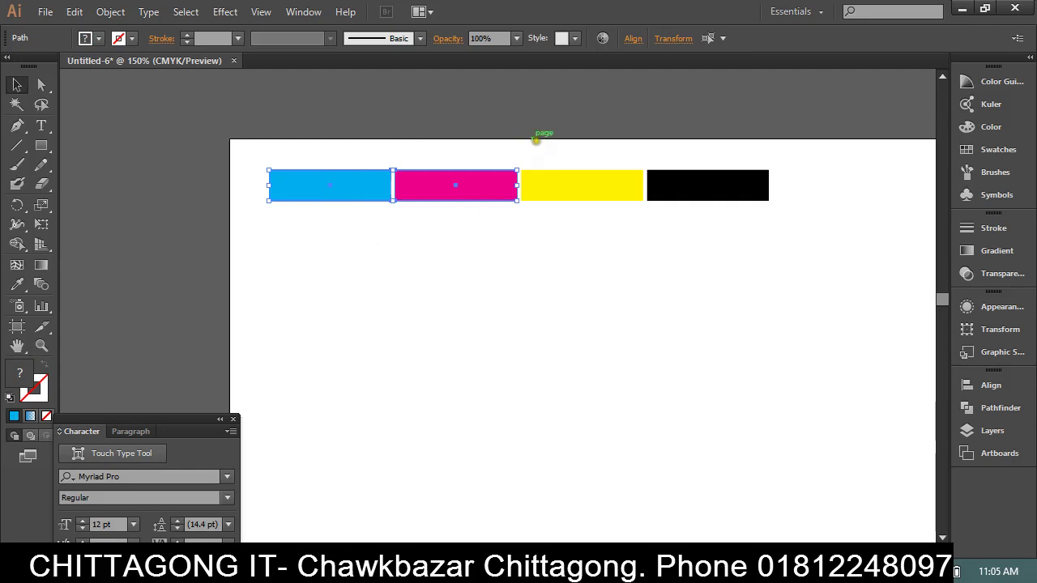
pyautogui.moveTo(597, 136); pyautogui.dragTo(525, 227)
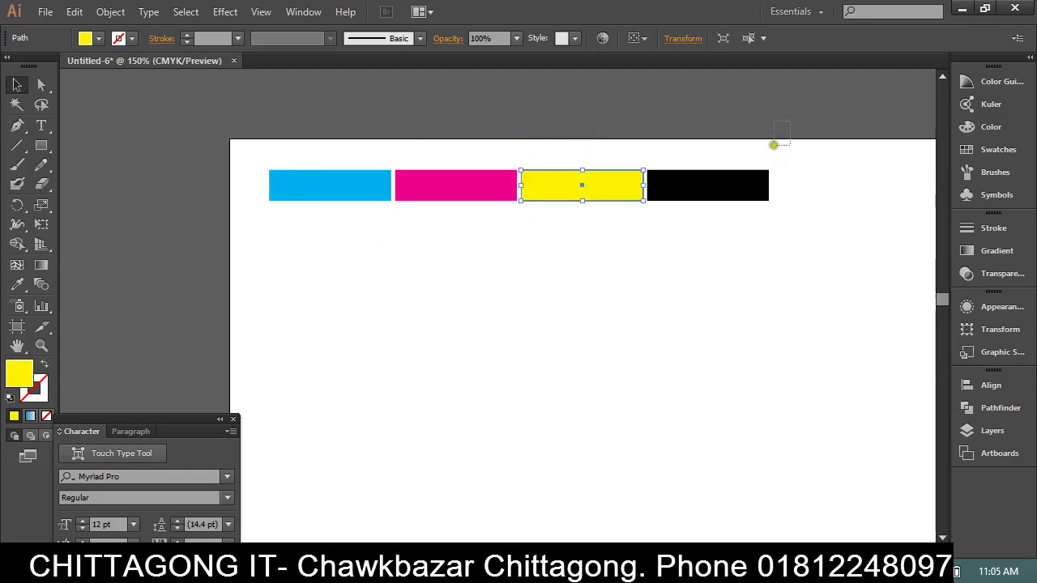
pyautogui.moveTo(776, 143); pyautogui.dragTo(674, 226)
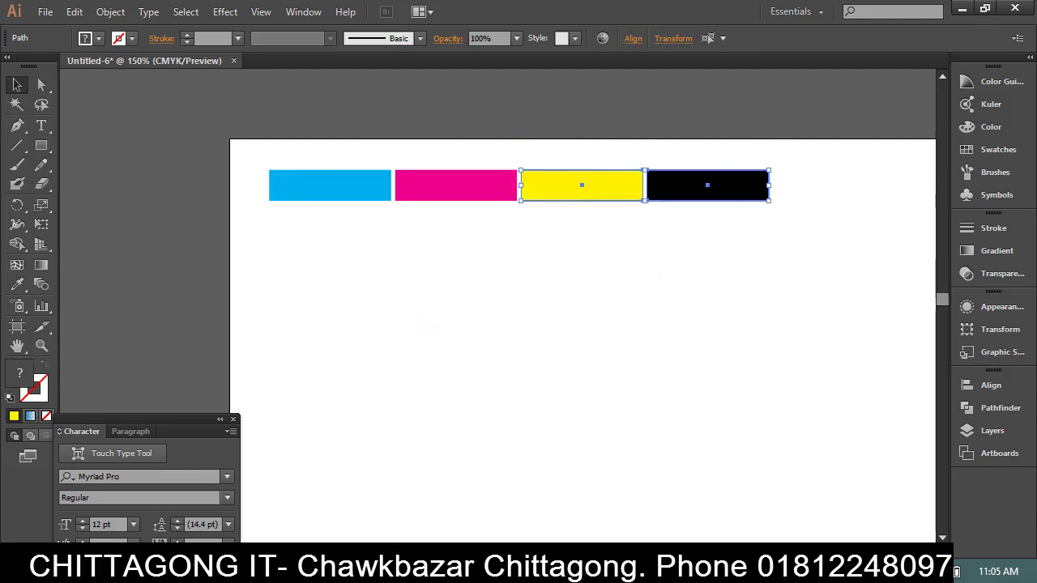
pyautogui.click(396, 307)
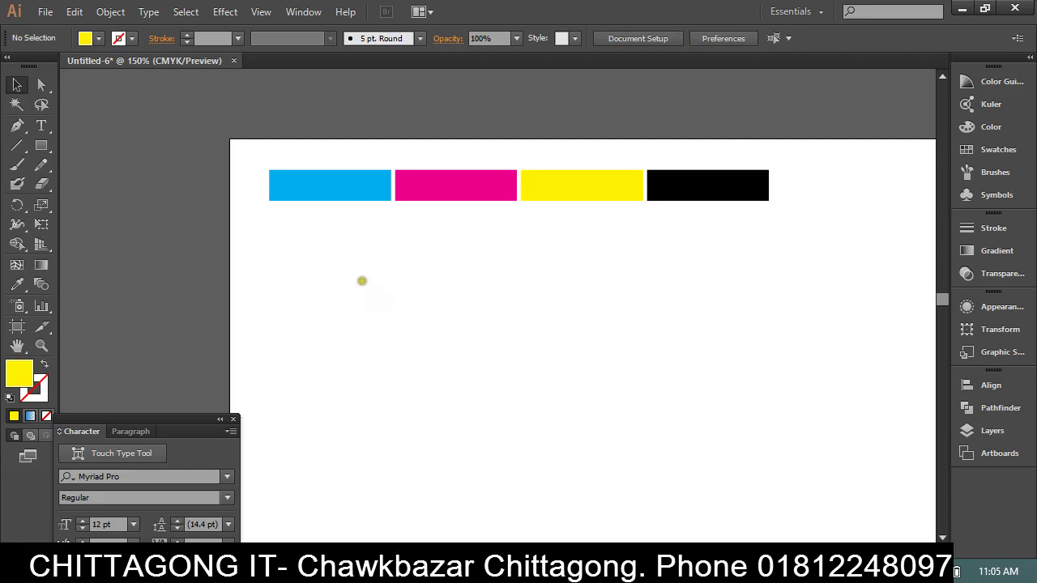
pyautogui.moveTo(312, 191); pyautogui.dragTo(393, 281)
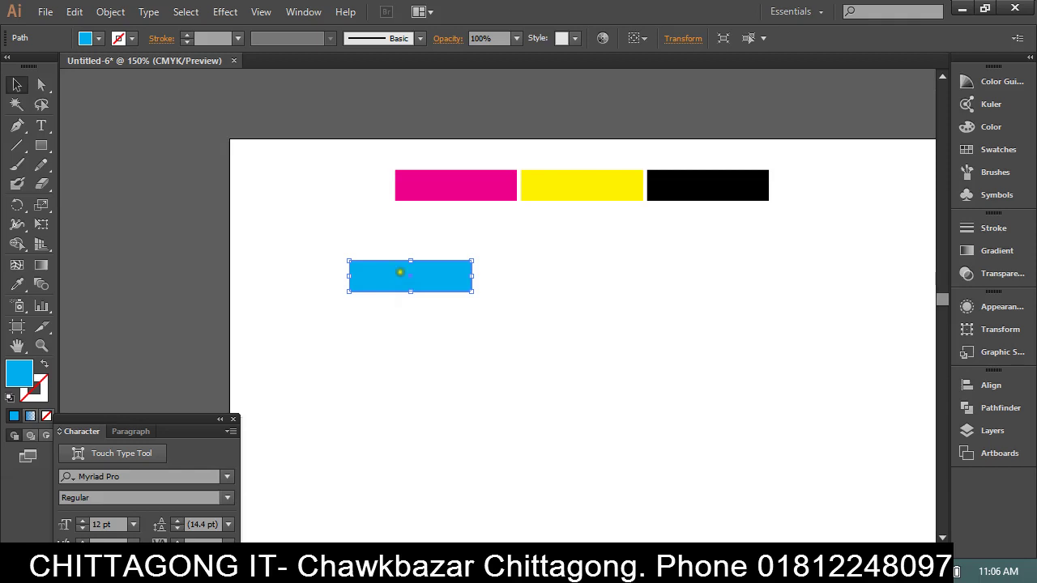
# Drag the magenta, yellow and black rectangles lower to staggered heights.
pyautogui.moveTo(467, 180); pyautogui.dragTo(409, 205)
pyautogui.moveTo(592, 196); pyautogui.dragTo(570, 238)
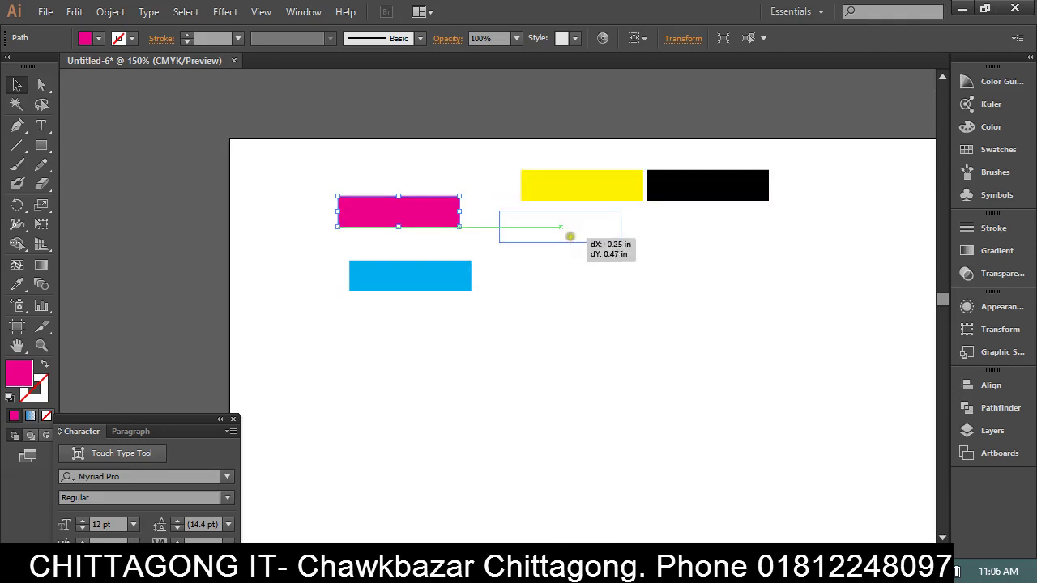
pyautogui.moveTo(701, 188); pyautogui.dragTo(695, 218)
pyautogui.click(622, 352)
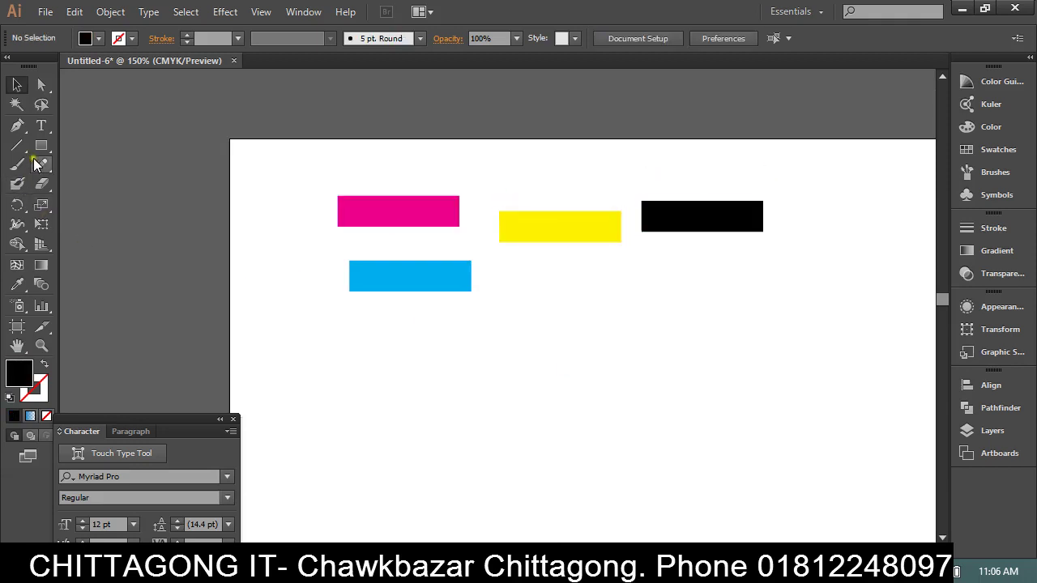
pyautogui.click(42, 126)
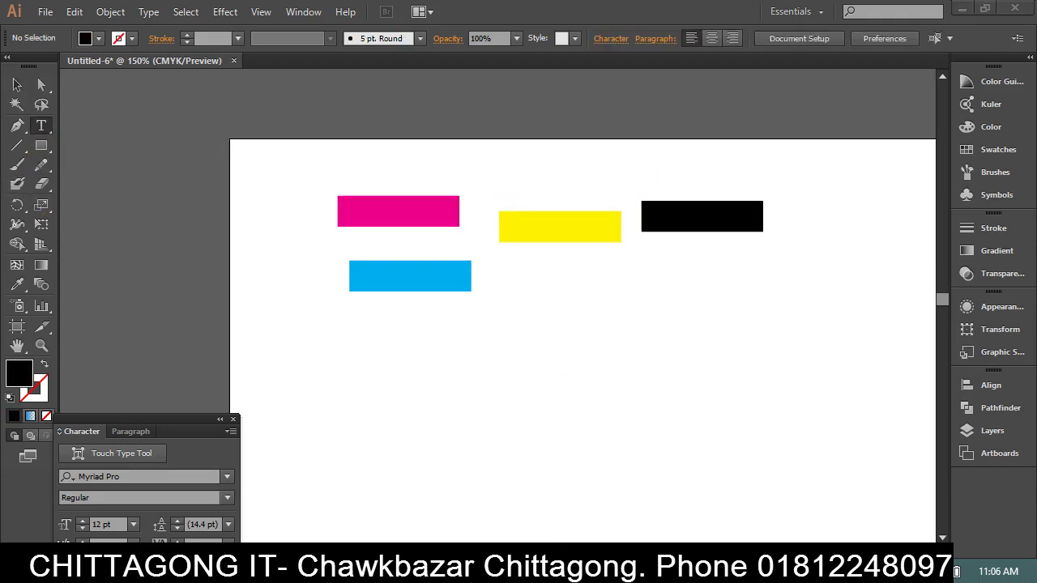
# Compute 150 × 4 = 600 in Calculator and move its window over the canvas.
pyautogui.click(455, 373)
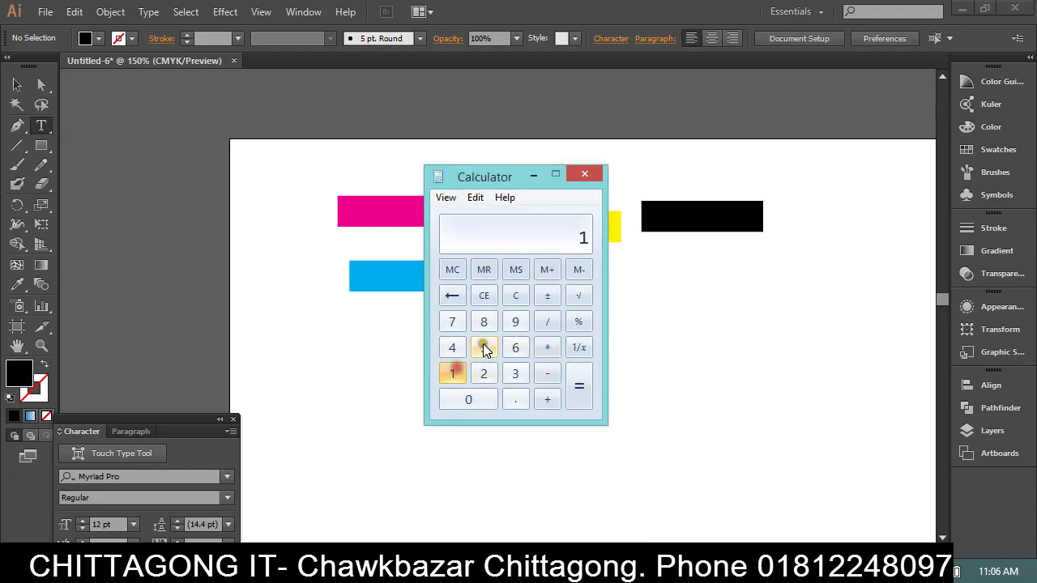
pyautogui.click(483, 347)
pyautogui.click(468, 399)
pyautogui.click(546, 347)
pyautogui.click(454, 348)
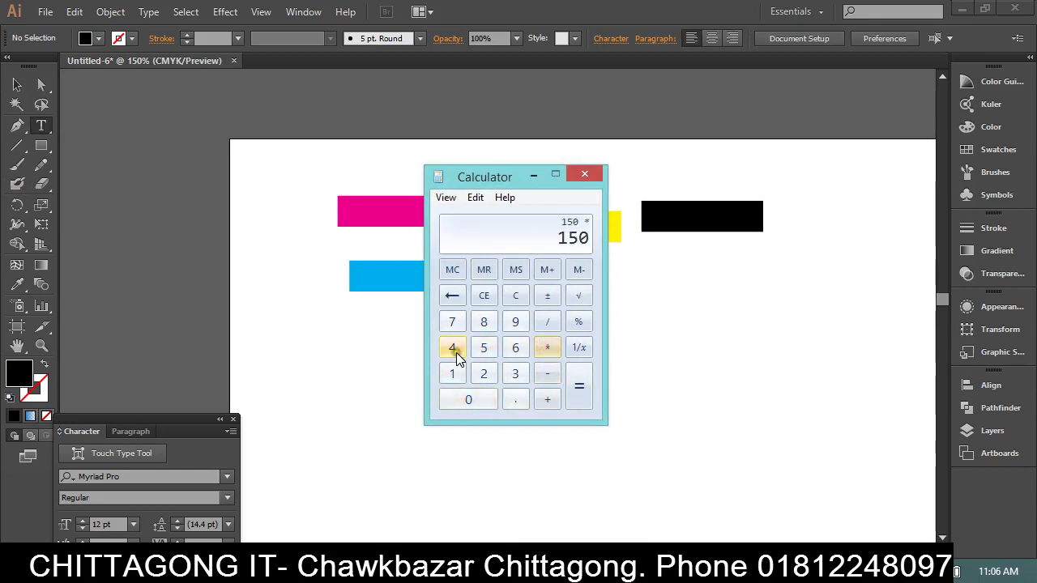
pyautogui.click(577, 383)
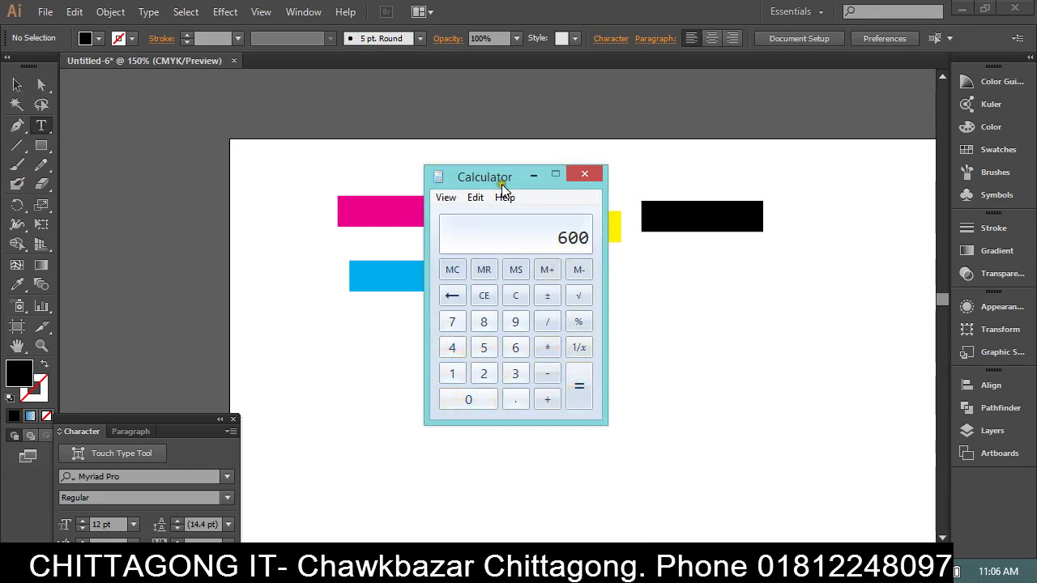
pyautogui.moveTo(501, 181); pyautogui.dragTo(630, 284)
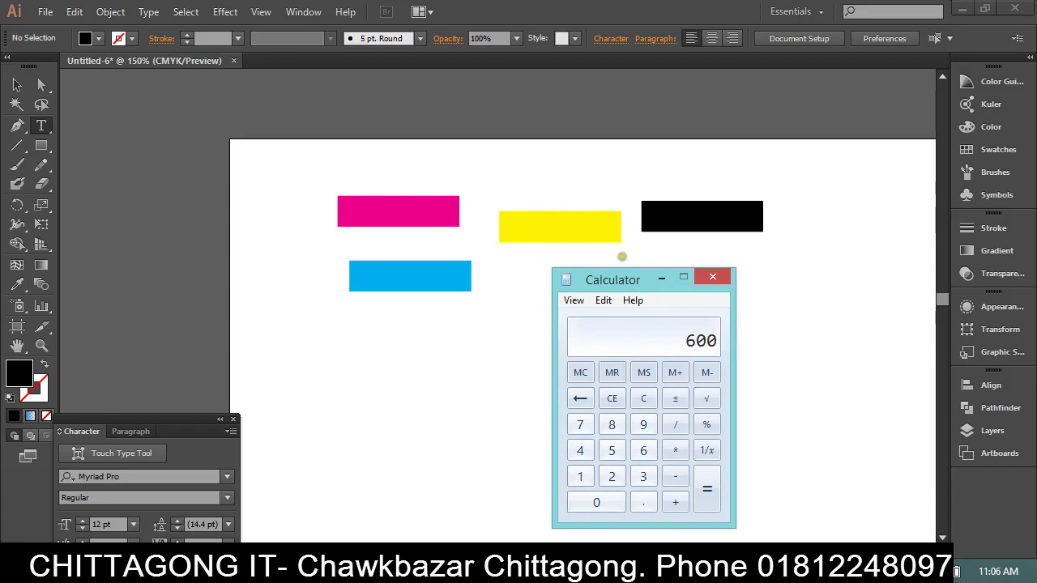
pyautogui.moveTo(611, 280); pyautogui.dragTo(601, 251)
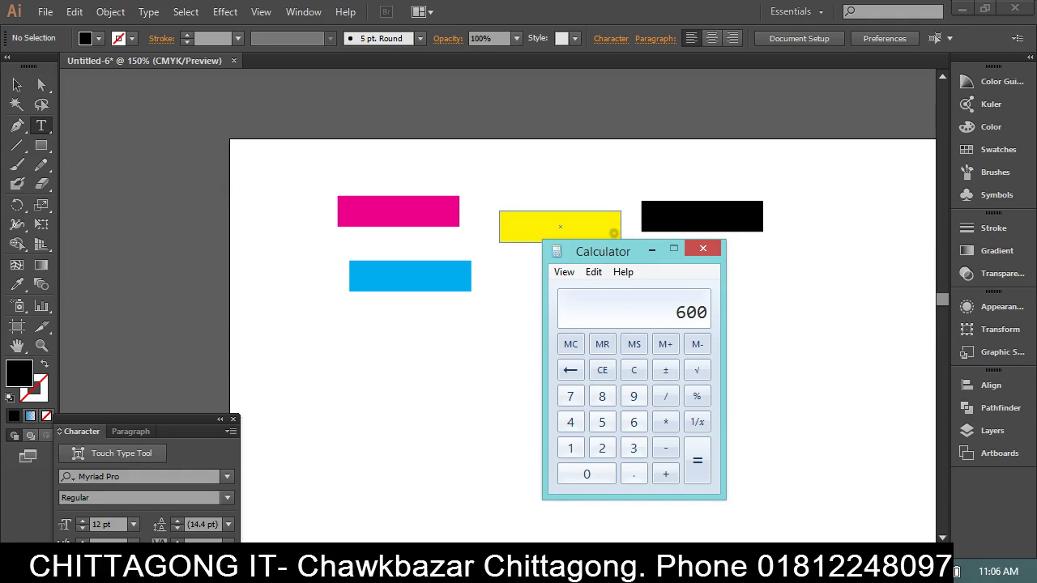
pyautogui.moveTo(595, 250)
pyautogui.mouseDown()
pyautogui.moveTo(597, 227)
pyautogui.moveTo(697, 247)
pyautogui.mouseUp()
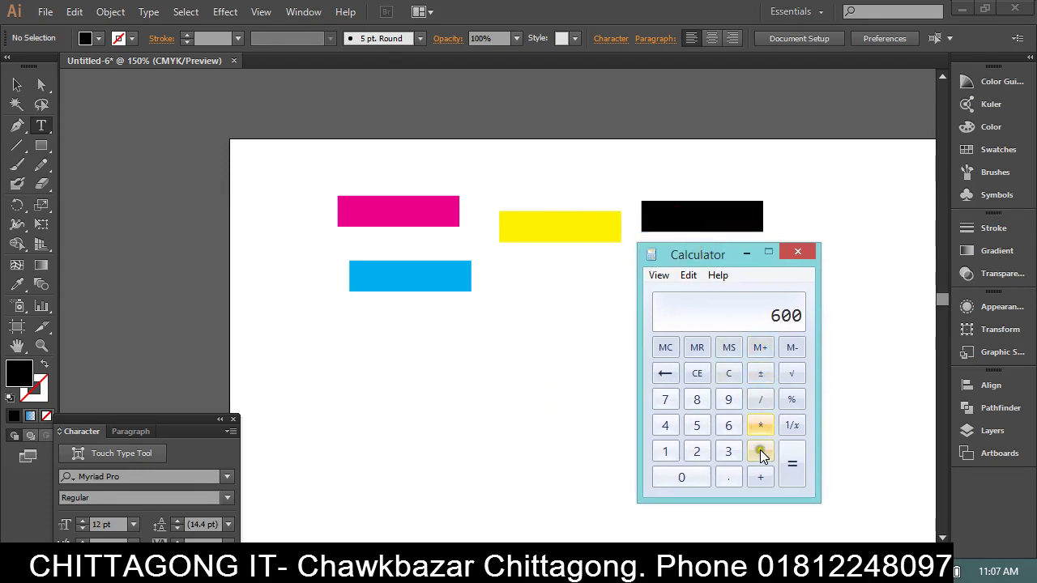
# Compute 600 + 600 = 1200 in Calculator and reposition its window.
pyautogui.click(758, 477)
pyautogui.click(726, 427)
pyautogui.doubleClick(698, 480)
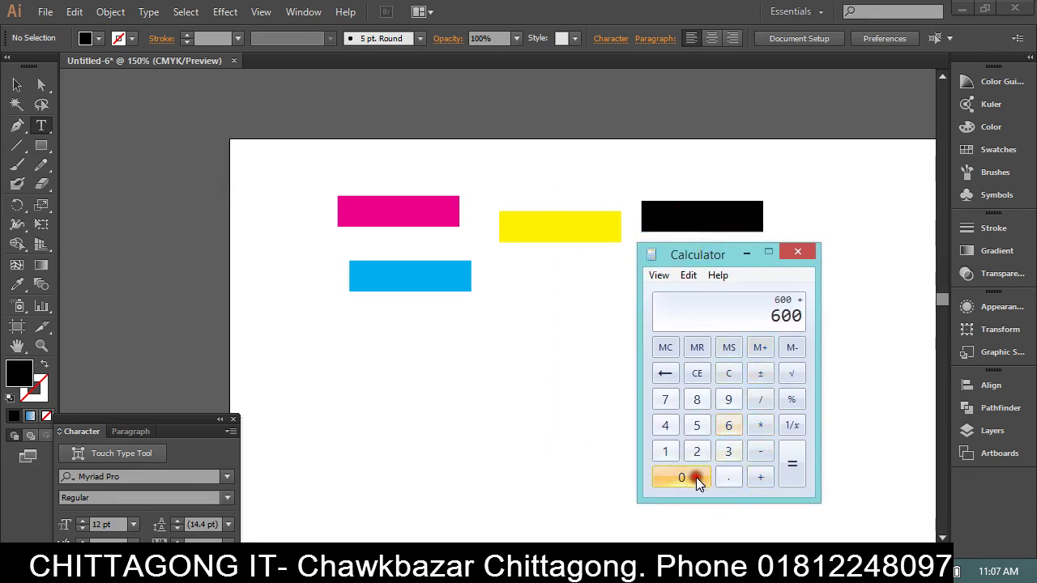
pyautogui.click(785, 465)
pyautogui.moveTo(704, 272); pyautogui.dragTo(699, 255)
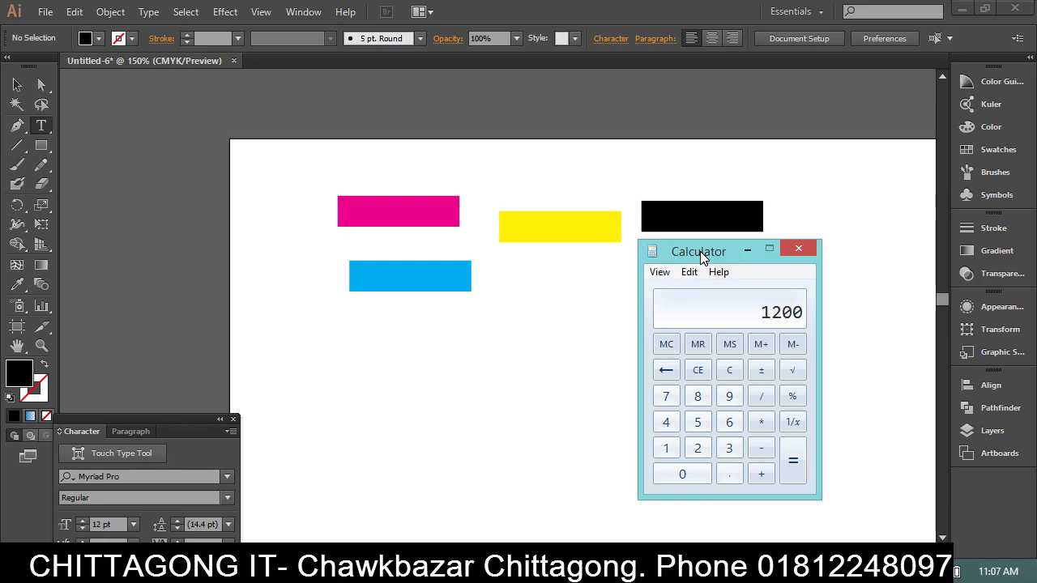
pyautogui.moveTo(717, 251)
pyautogui.mouseDown()
pyautogui.moveTo(687, 236)
pyautogui.moveTo(673, 269)
pyautogui.mouseUp()
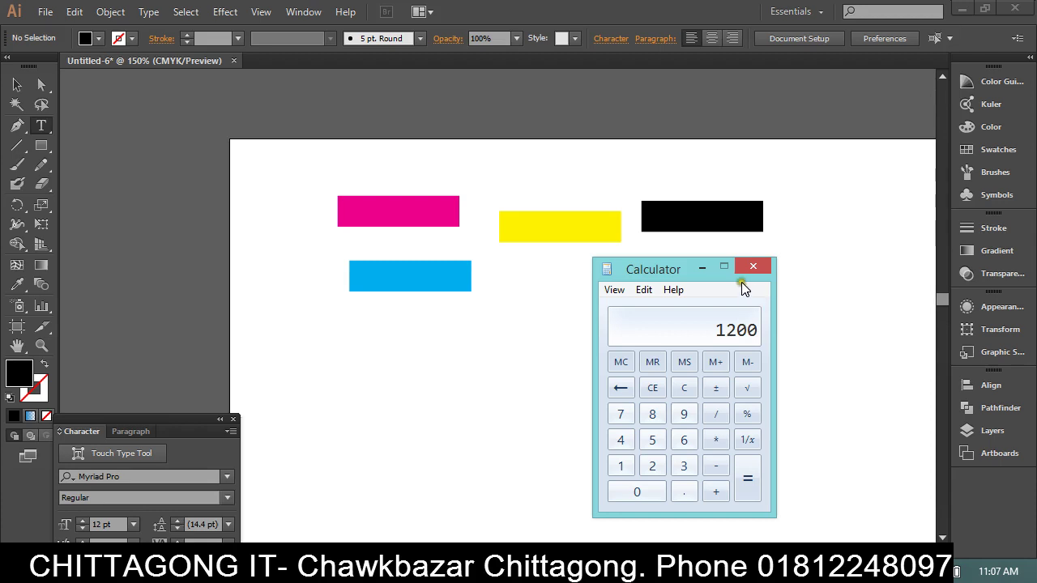
# Compute 1200 + 2400 = 3600 in Calculator and shift the window aside.
pyautogui.moveTo(647, 277); pyautogui.dragTo(695, 253)
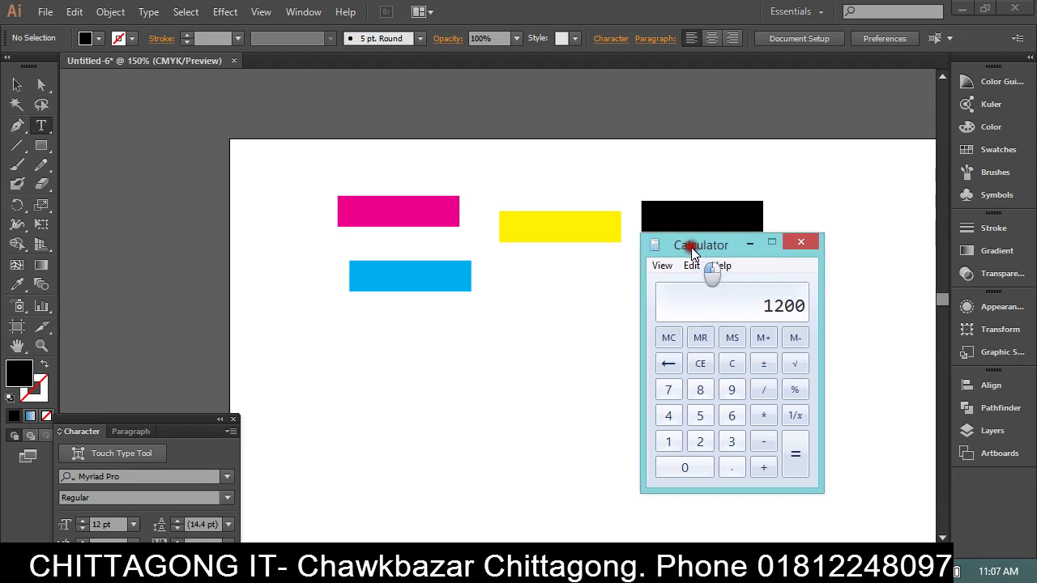
pyautogui.click(764, 468)
pyautogui.click(701, 448)
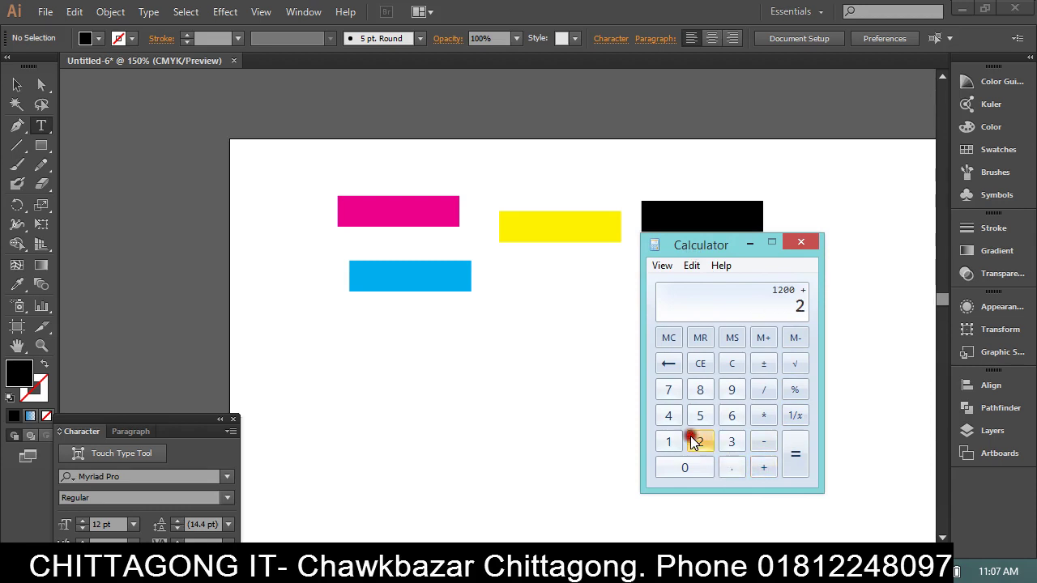
pyautogui.click(668, 416)
pyautogui.click(695, 470)
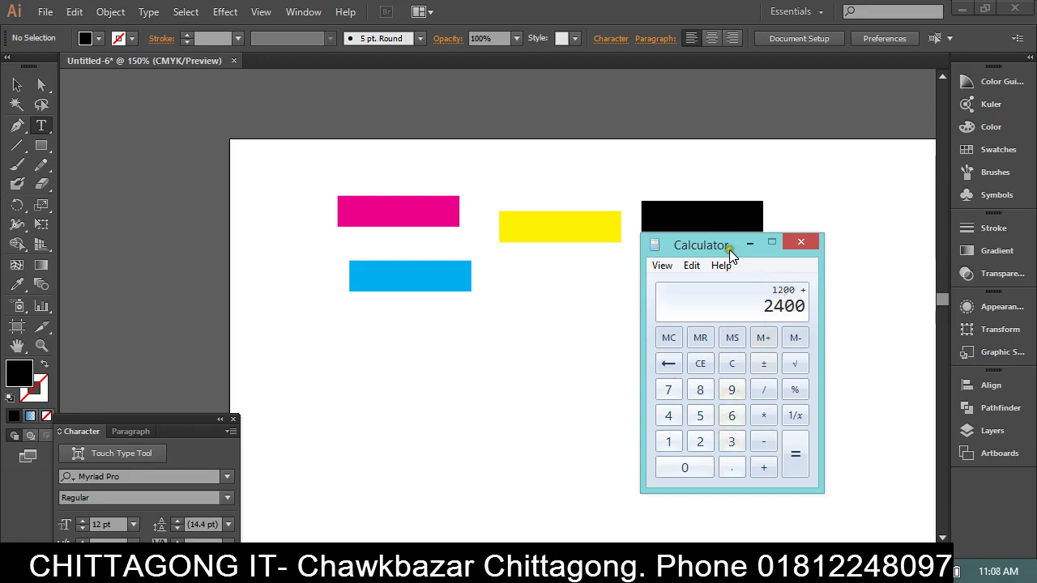
pyautogui.moveTo(720, 240); pyautogui.dragTo(719, 215)
pyautogui.click(794, 430)
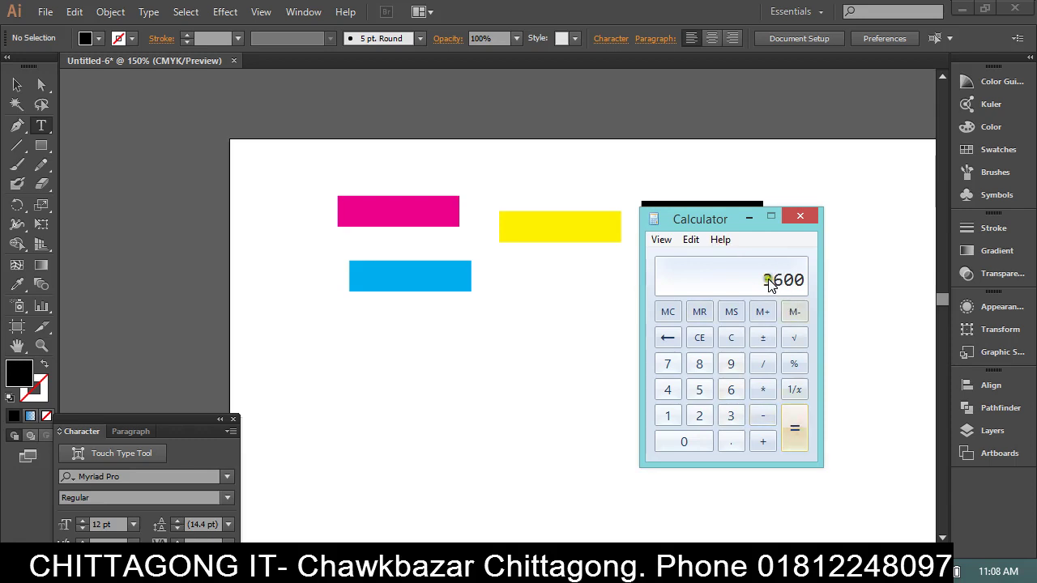
pyautogui.moveTo(715, 220); pyautogui.dragTo(723, 267)
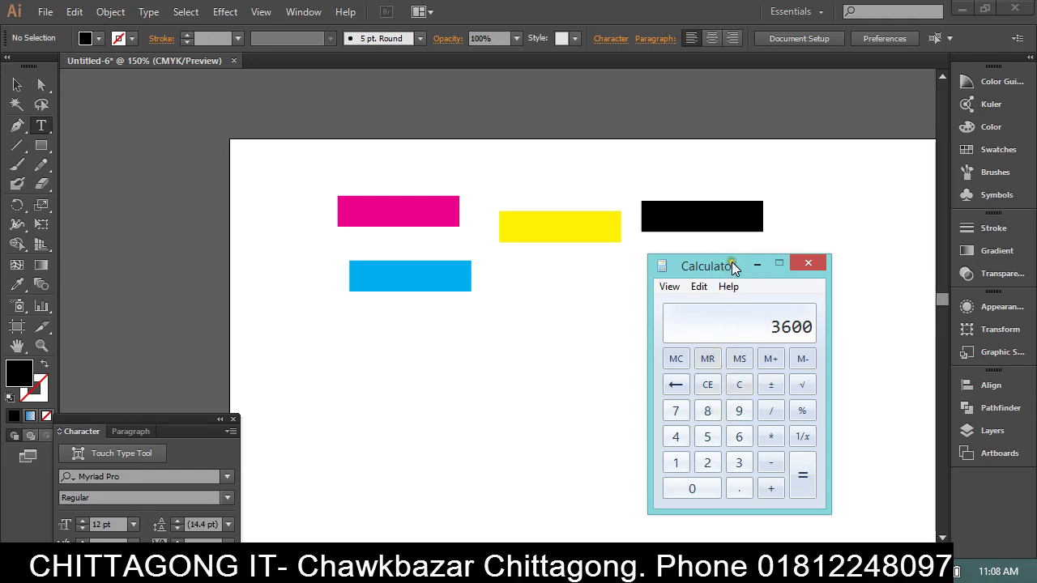
pyautogui.moveTo(732, 261); pyautogui.dragTo(649, 204)
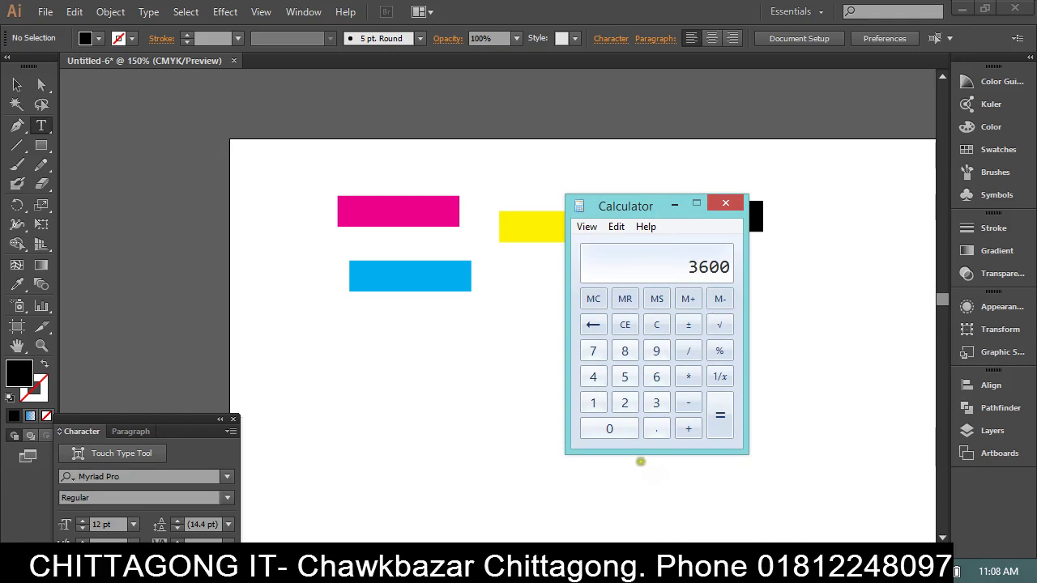
# Clear Calculator and compute 350 × 100 = 35000.
pyautogui.click(656, 324)
pyautogui.moveTo(648, 216); pyautogui.dragTo(517, 187)
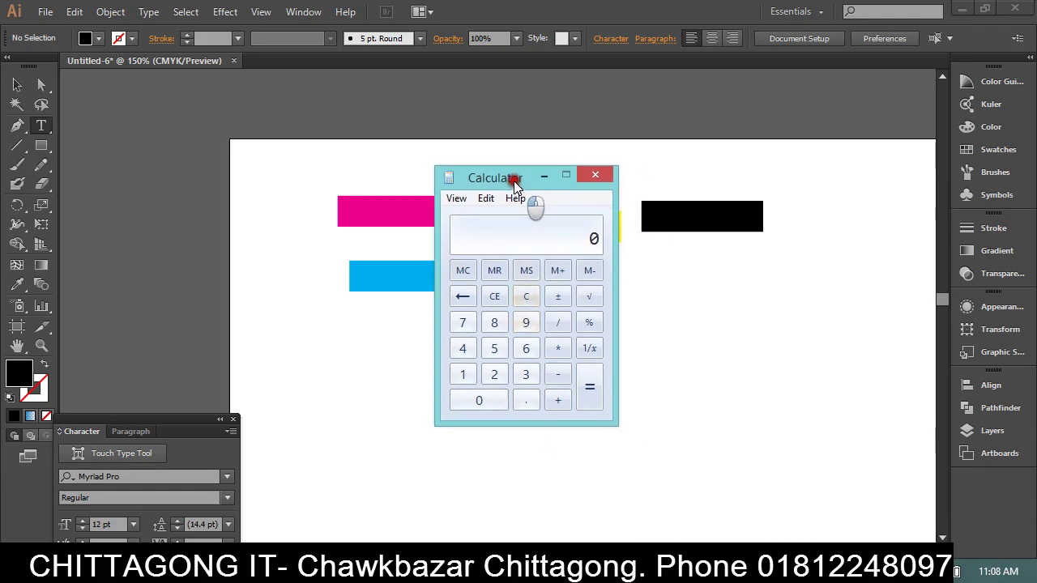
pyautogui.click(525, 373)
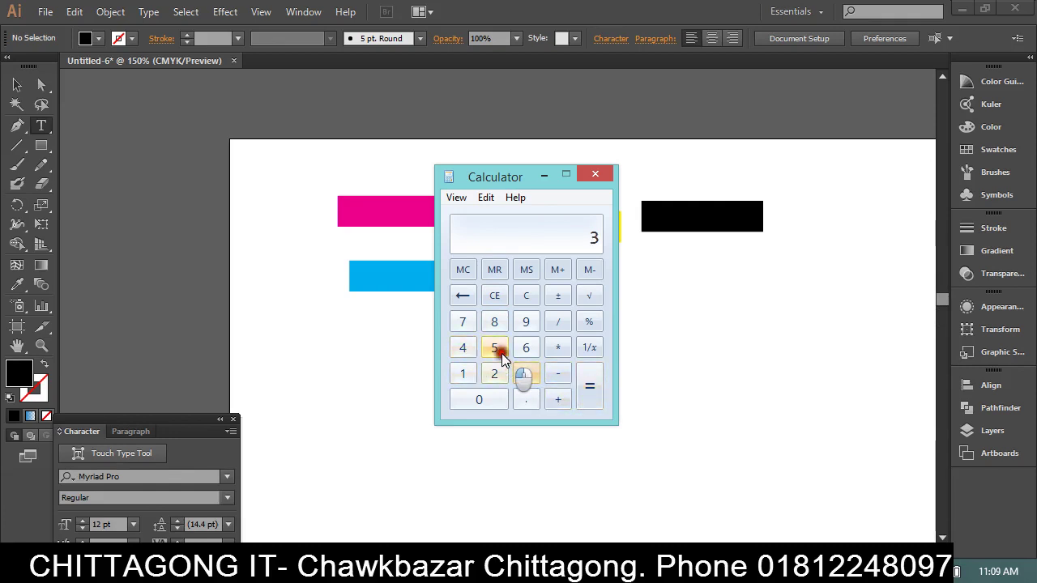
pyautogui.click(495, 348)
pyautogui.click(487, 403)
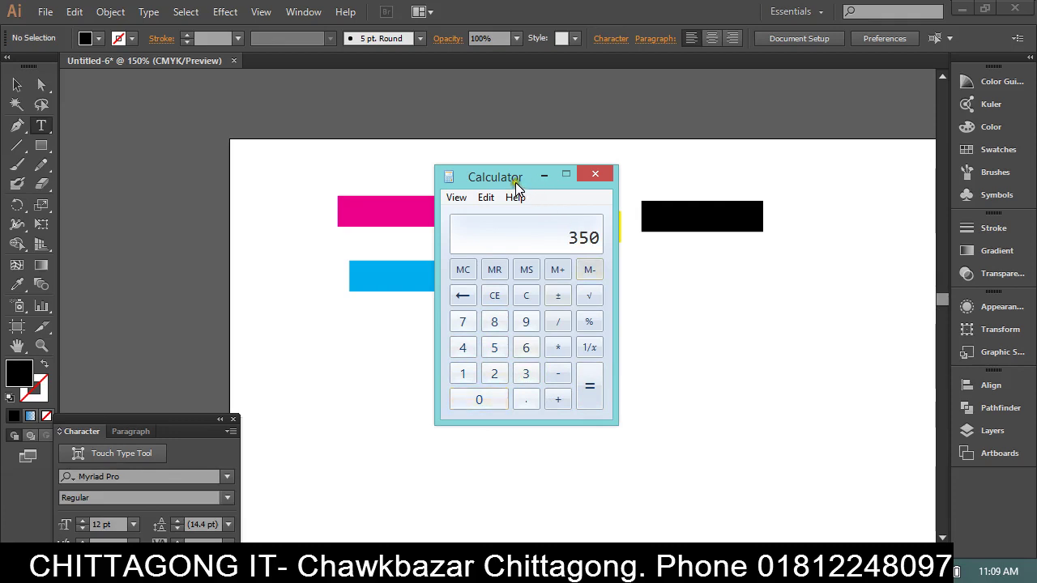
pyautogui.moveTo(514, 169); pyautogui.dragTo(507, 146)
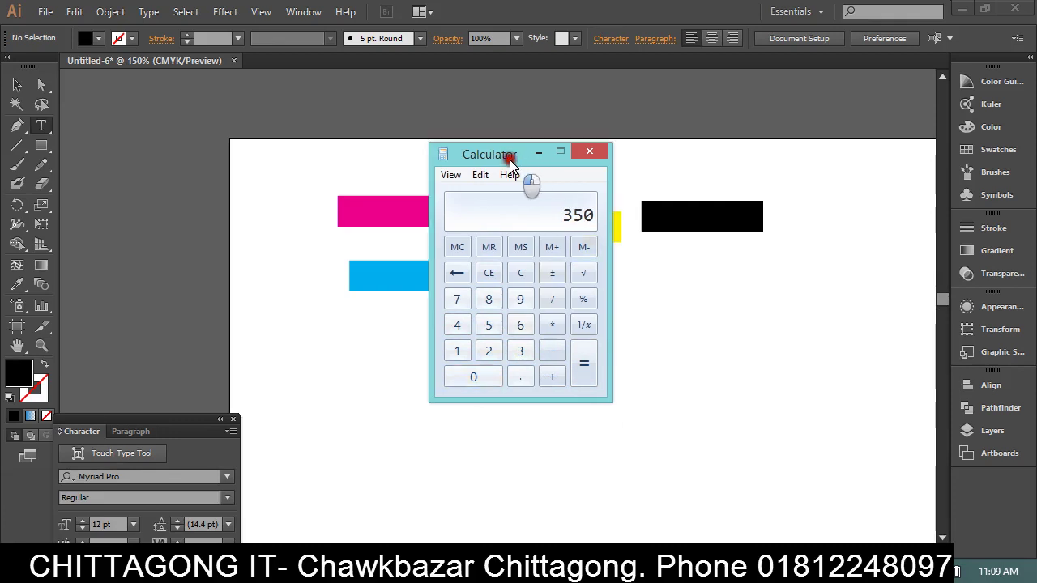
pyautogui.click(554, 327)
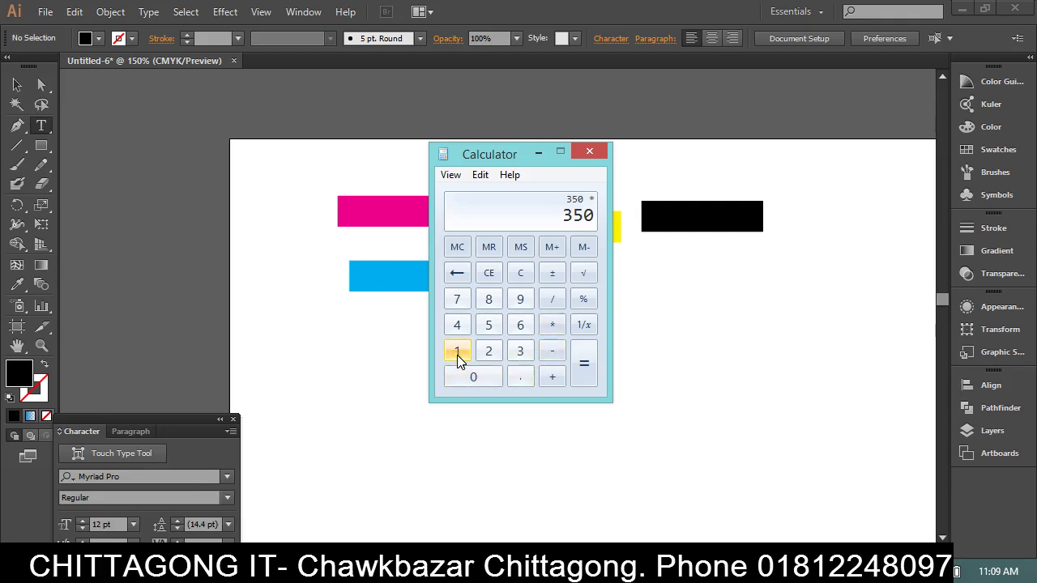
pyautogui.click(457, 355)
pyautogui.click(469, 379)
pyautogui.click(583, 366)
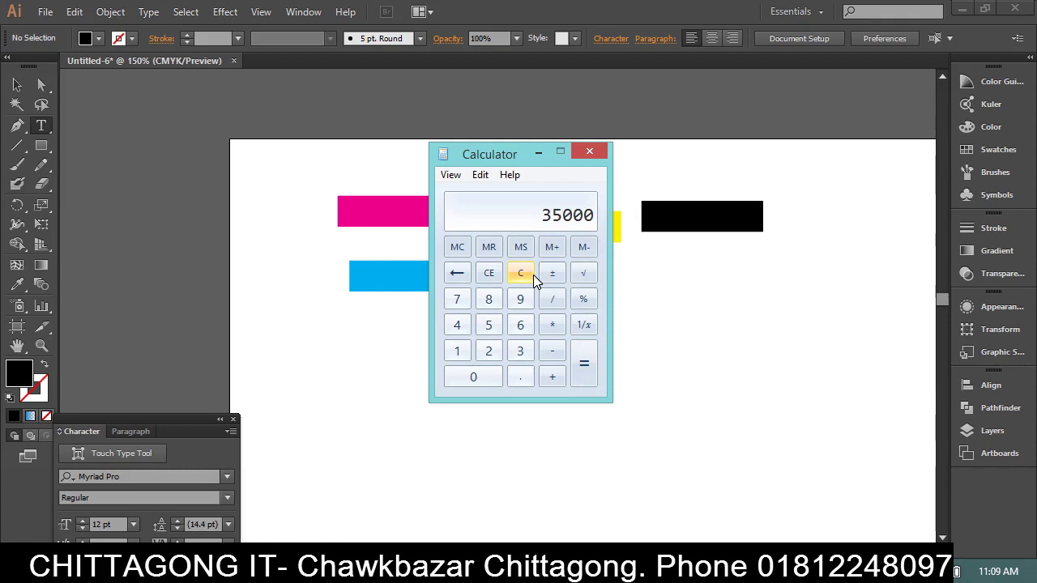
# Move the Calculator window off the coloured shapes, then close it.
pyautogui.moveTo(479, 154); pyautogui.dragTo(507, 124)
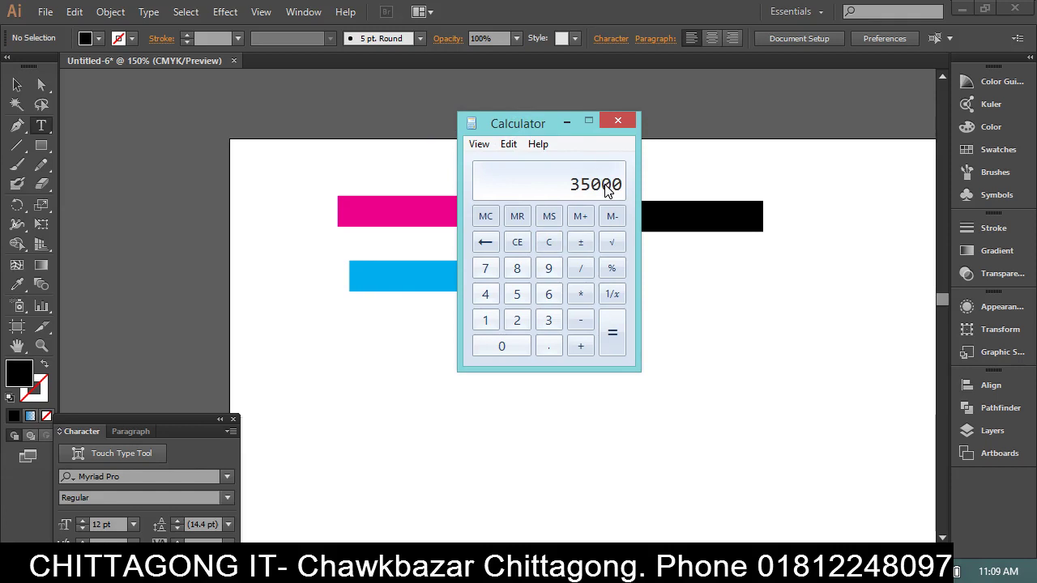
pyautogui.moveTo(521, 128)
pyautogui.mouseDown()
pyautogui.moveTo(314, 140)
pyautogui.moveTo(405, 149)
pyautogui.mouseUp()
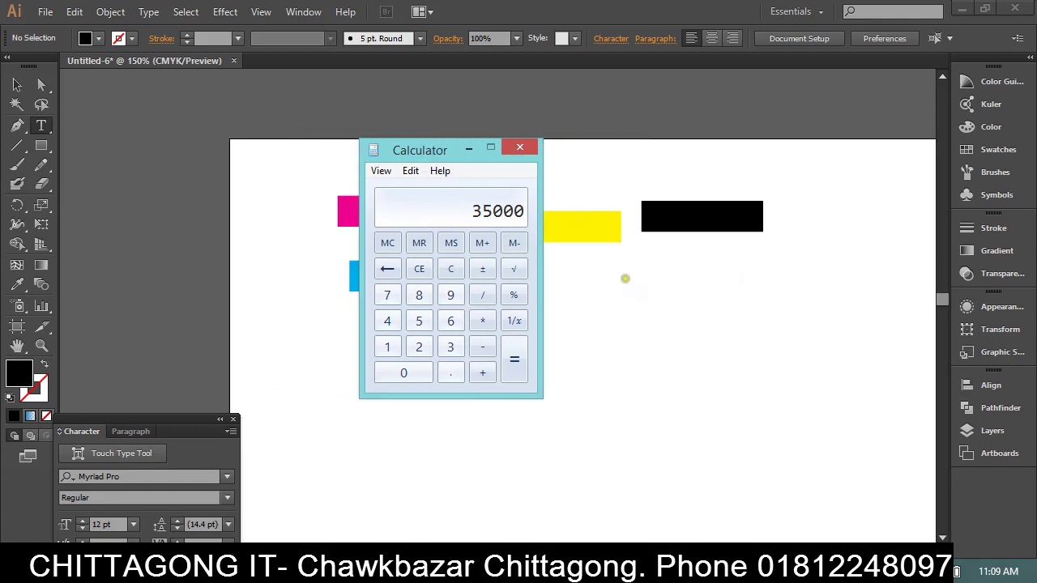
pyautogui.moveTo(419, 153); pyautogui.dragTo(500, 131)
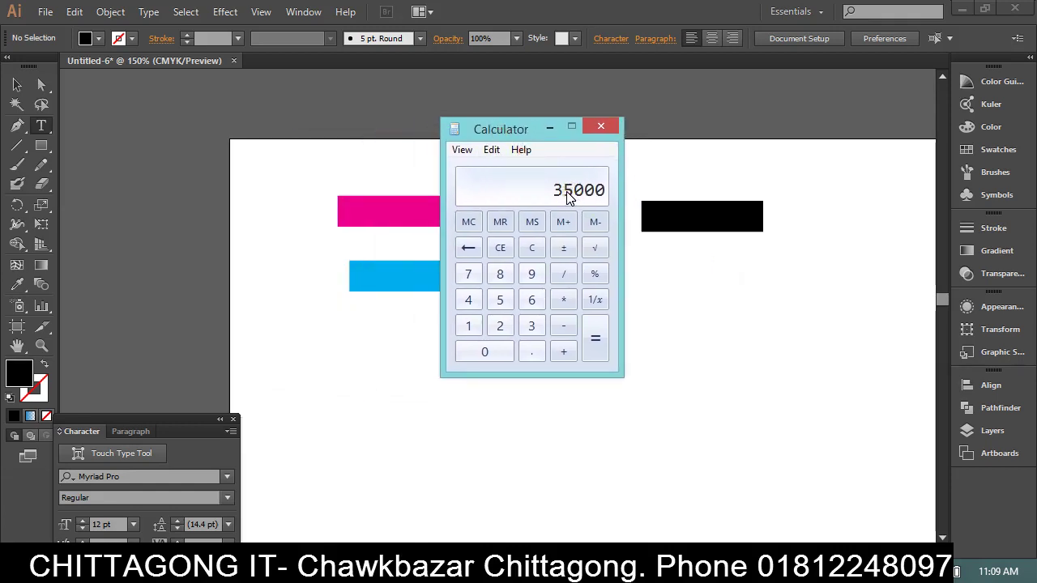
pyautogui.click(520, 188)
pyautogui.click(609, 125)
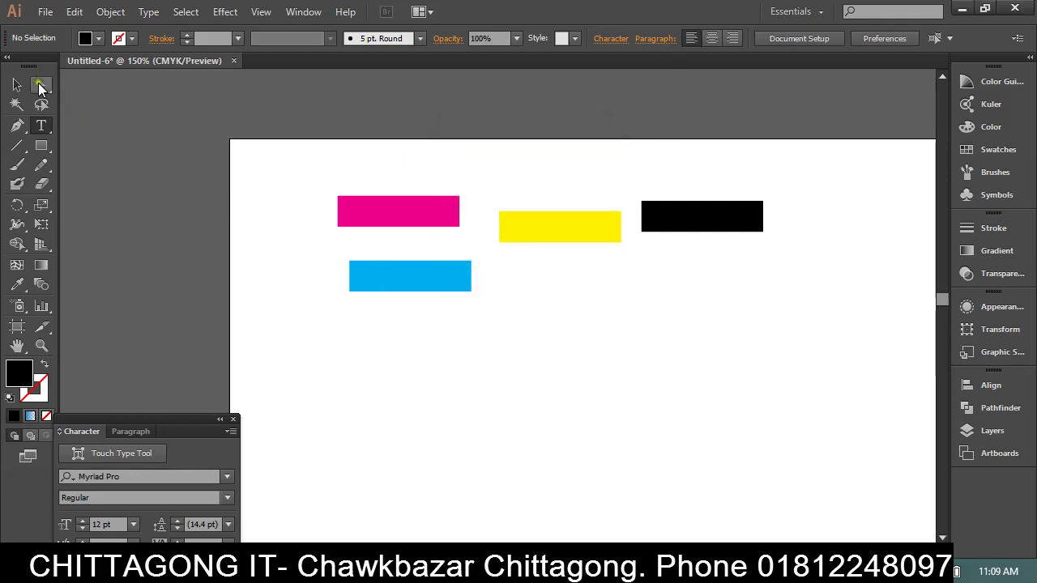
# Choose the Direct Selection tool (white arrow).
pyautogui.click(40, 84)
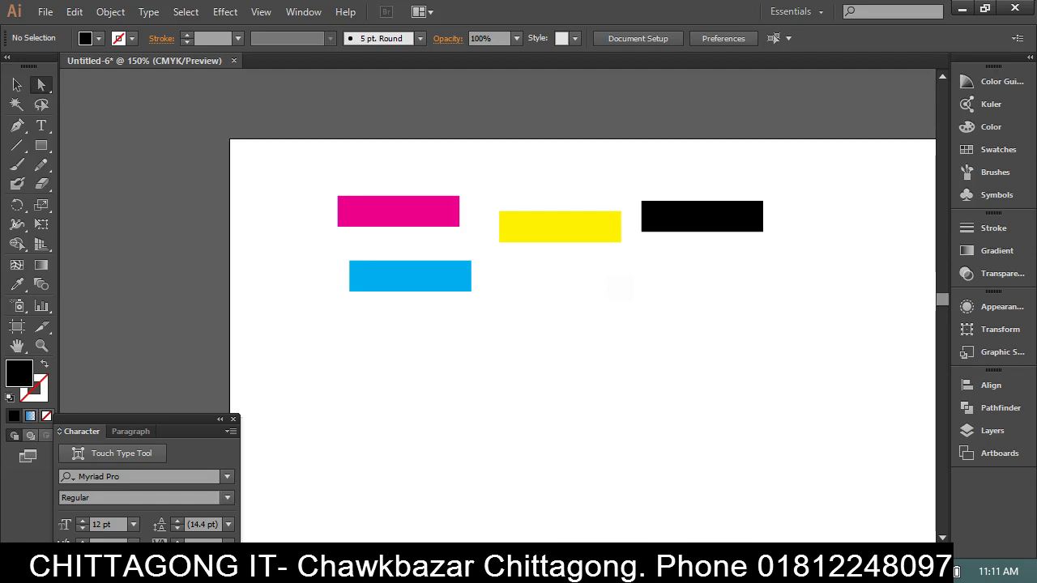
# Marquee-select the four CMYK rectangles and line them up in one top row.
pyautogui.moveTo(854, 315); pyautogui.dragTo(359, 220)
pyautogui.moveTo(308, 159); pyautogui.dragTo(502, 235)
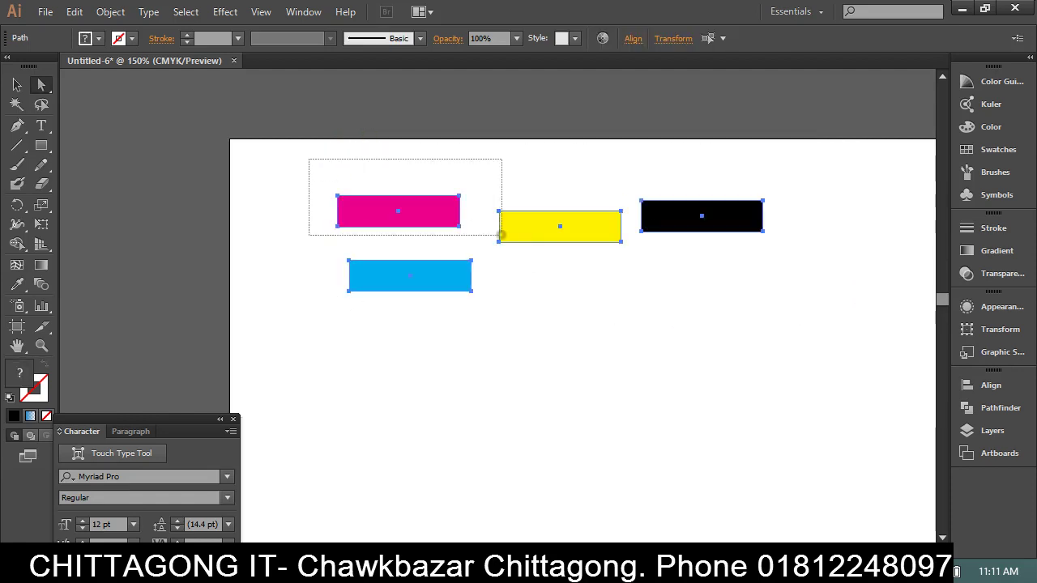
pyautogui.press('Delete')
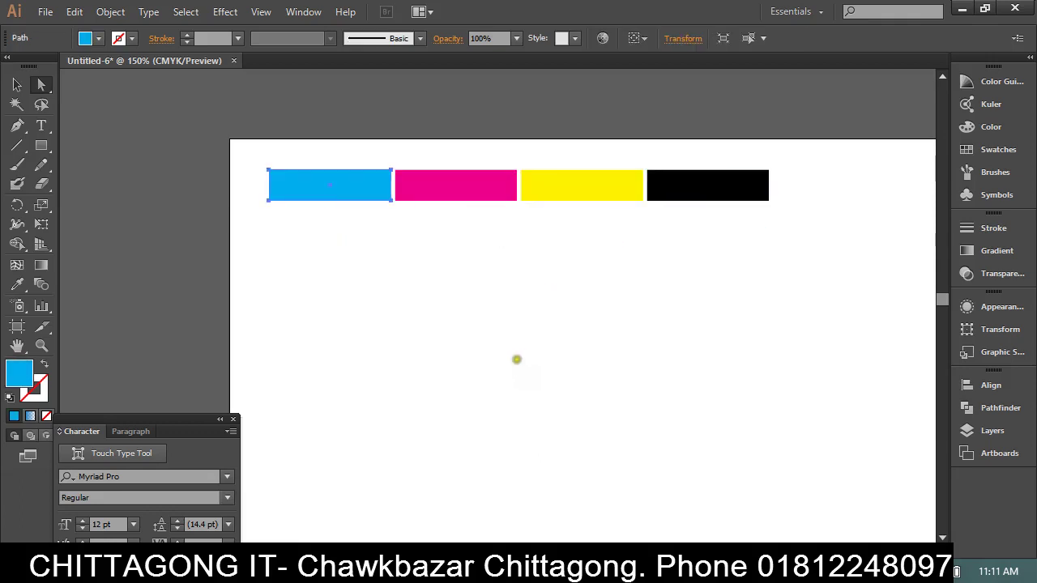
pyautogui.click(724, 275)
pyautogui.moveTo(806, 233); pyautogui.dragTo(241, 151)
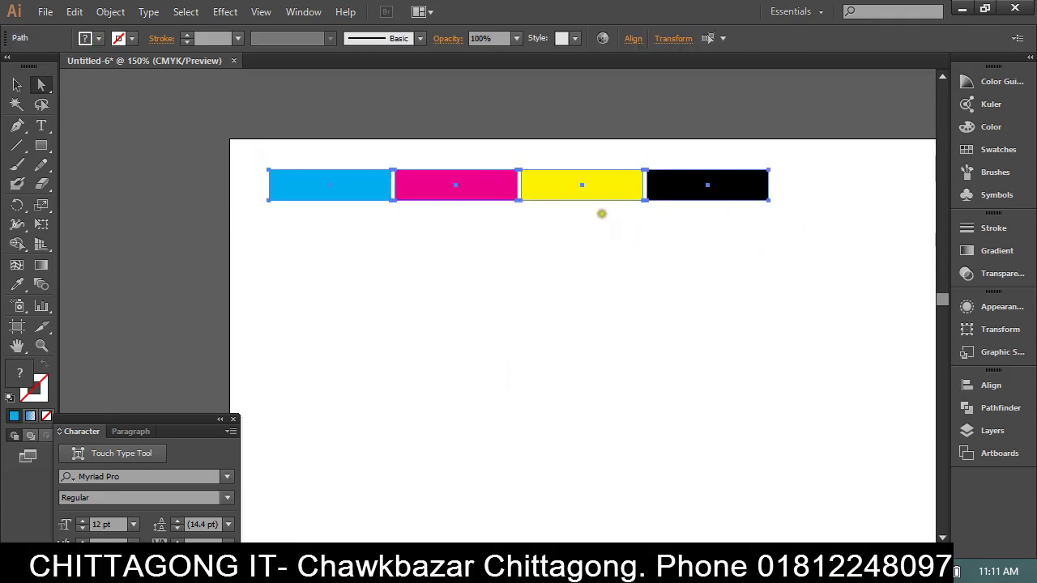
pyautogui.click(656, 401)
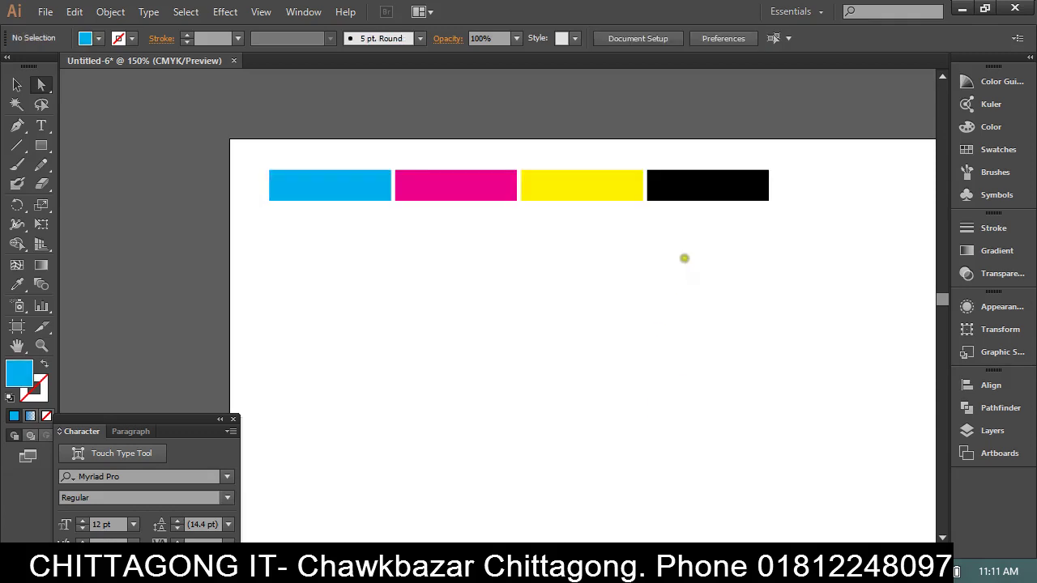
# Alt-drag a copy of the black rectangle to the lower left with the Selection tool.
pyautogui.click(693, 197)
pyautogui.moveTo(693, 200); pyautogui.dragTo(406, 288)
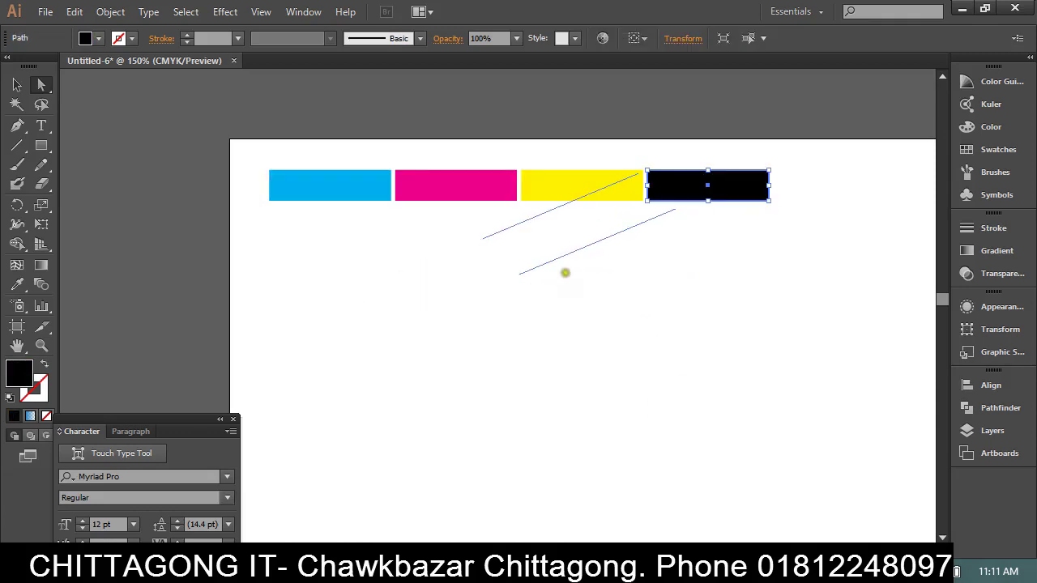
pyautogui.click(732, 278)
pyautogui.click(17, 85)
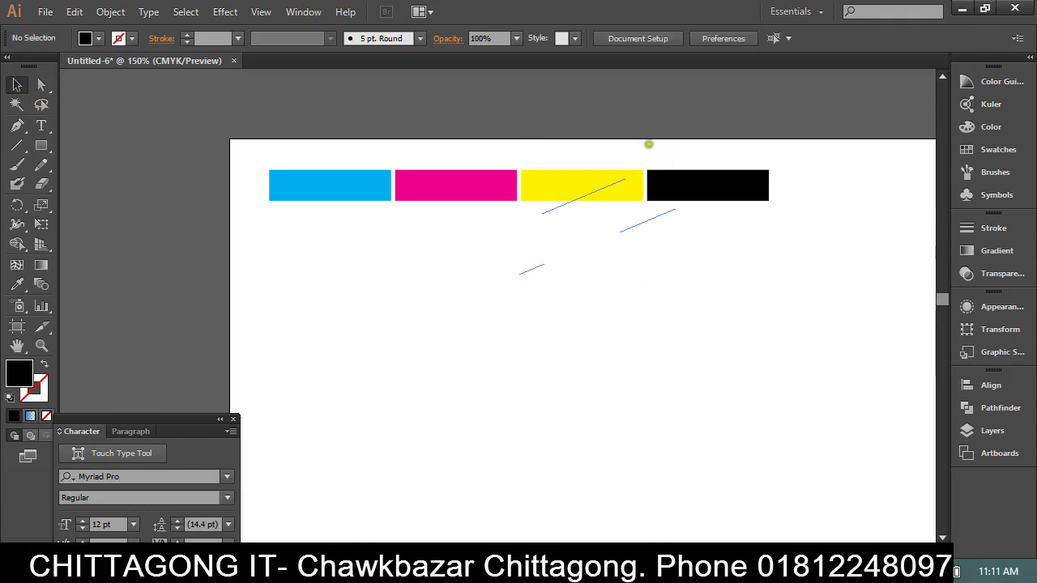
pyautogui.moveTo(673, 184); pyautogui.dragTo(307, 260)
pyautogui.click(370, 316)
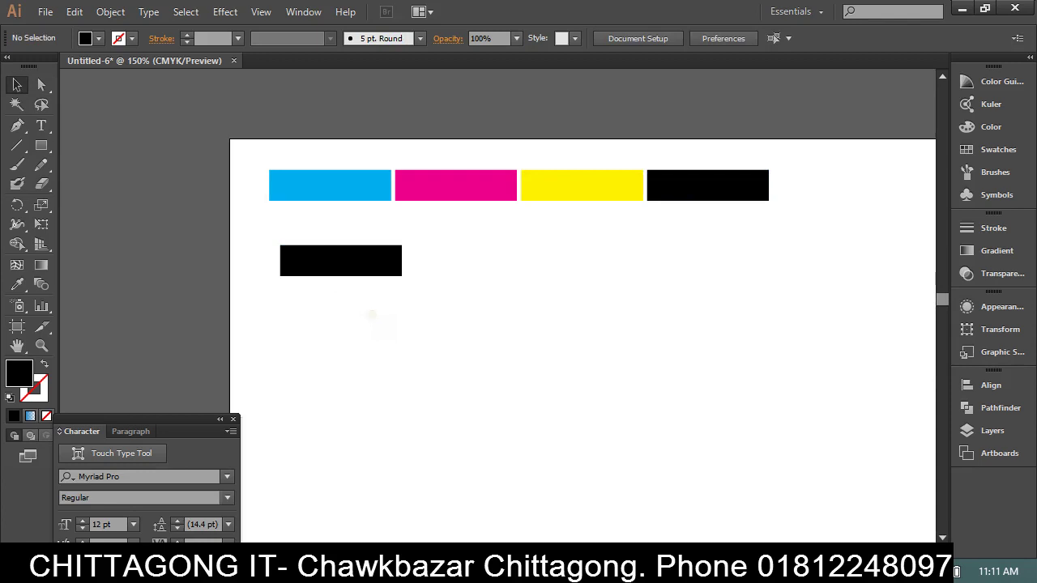
# Shift the CMYK colour row to the right.
pyautogui.moveTo(306, 158); pyautogui.dragTo(727, 194)
pyautogui.moveTo(343, 197); pyautogui.dragTo(525, 180)
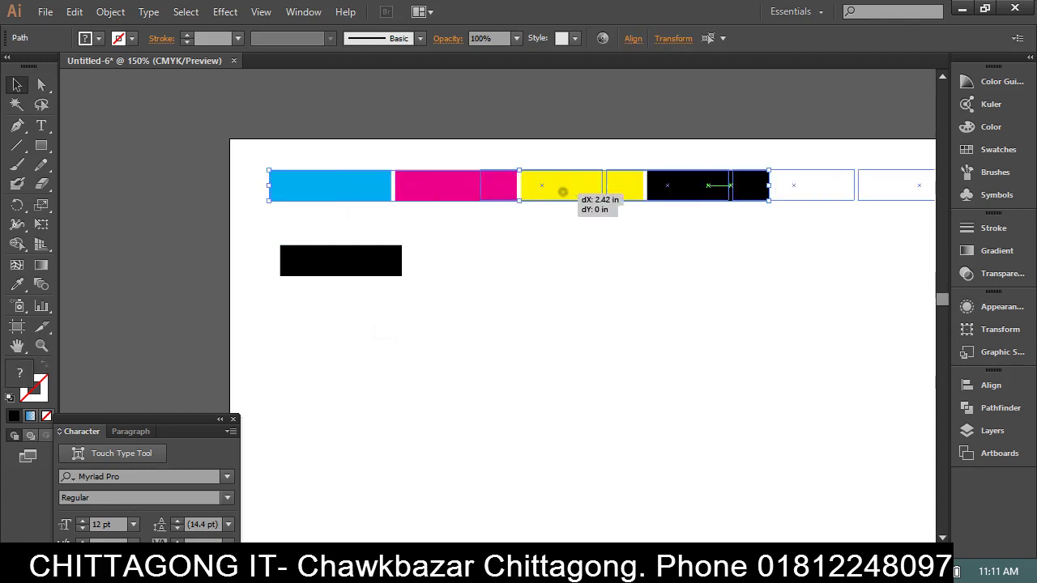
pyautogui.click(494, 272)
# Stack seven evenly spaced black rectangles in a left column using Alt-drag and Ctrl+D.
pyautogui.moveTo(326, 267); pyautogui.dragTo(315, 194)
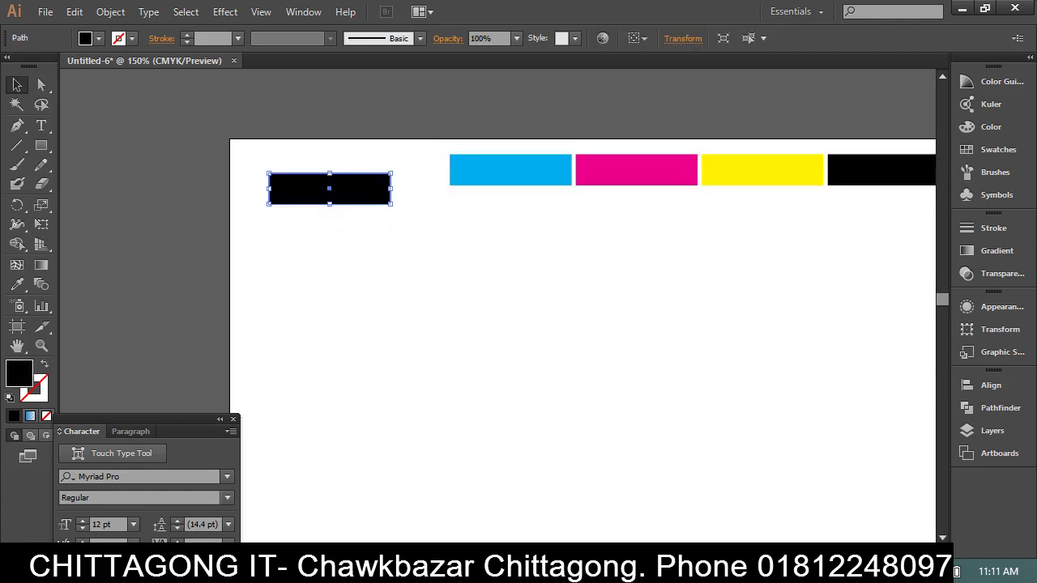
pyautogui.moveTo(330, 198); pyautogui.dragTo(330, 234)
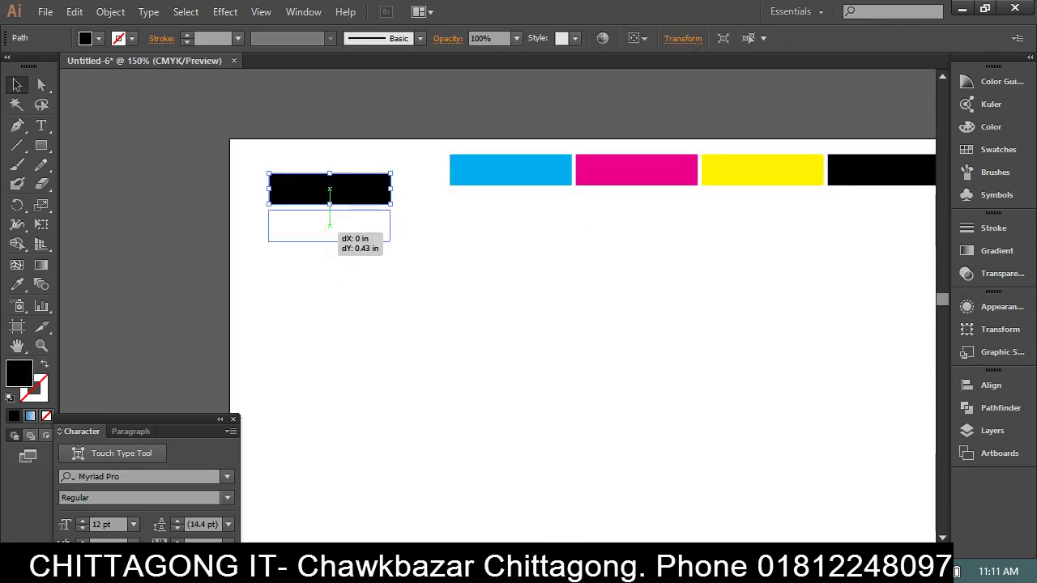
pyautogui.hotkey('ctrl', 'd')
pyautogui.hotkey('ctrl', 'd')
pyautogui.hotkey('ctrl', 'd')
pyautogui.hotkey('ctrl', 'd')
pyautogui.hotkey('ctrl', 'd')
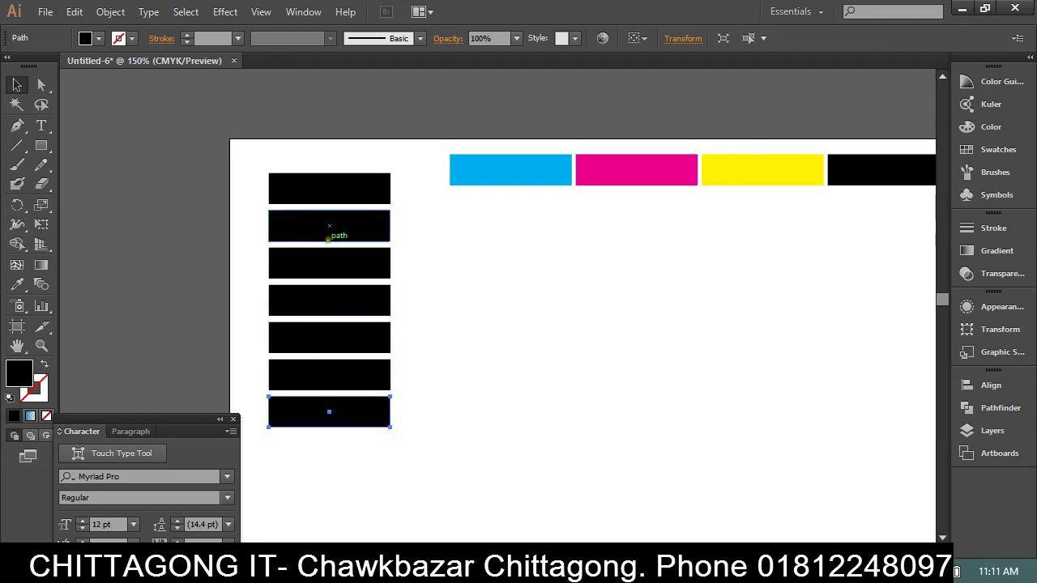
pyautogui.click(474, 325)
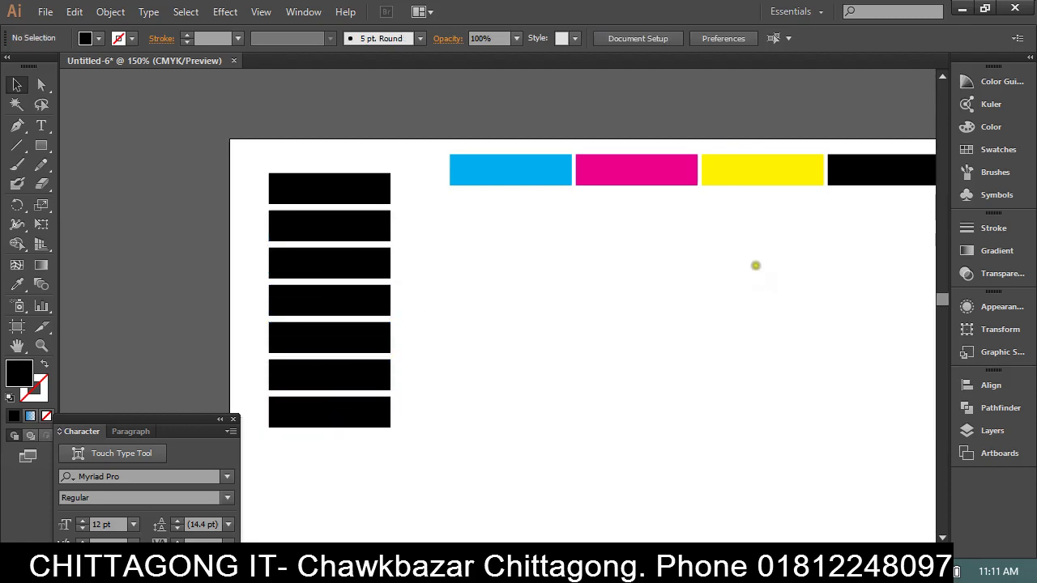
pyautogui.click(363, 191)
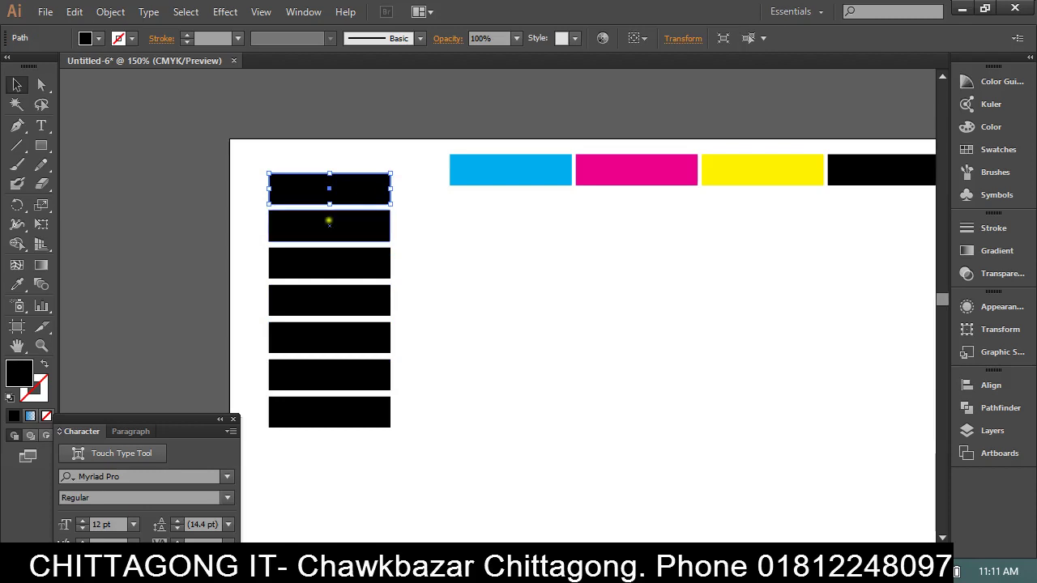
# Set the second, third and fourth rectangles to 80%, 70% and 60% black.
pyautogui.click(328, 222)
pyautogui.click(979, 126)
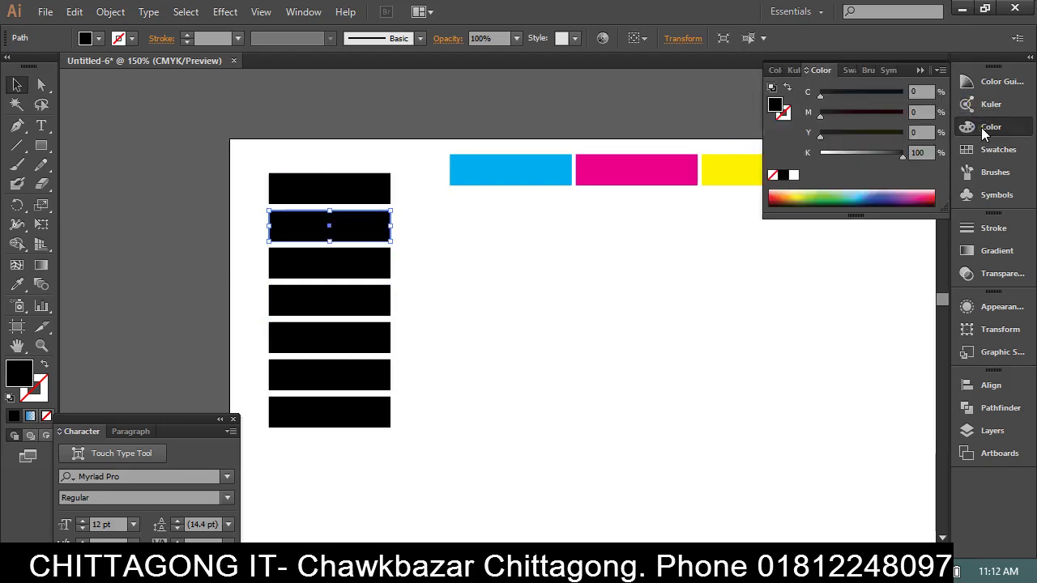
pyautogui.click(901, 155)
pyautogui.write('80')
pyautogui.click(392, 248)
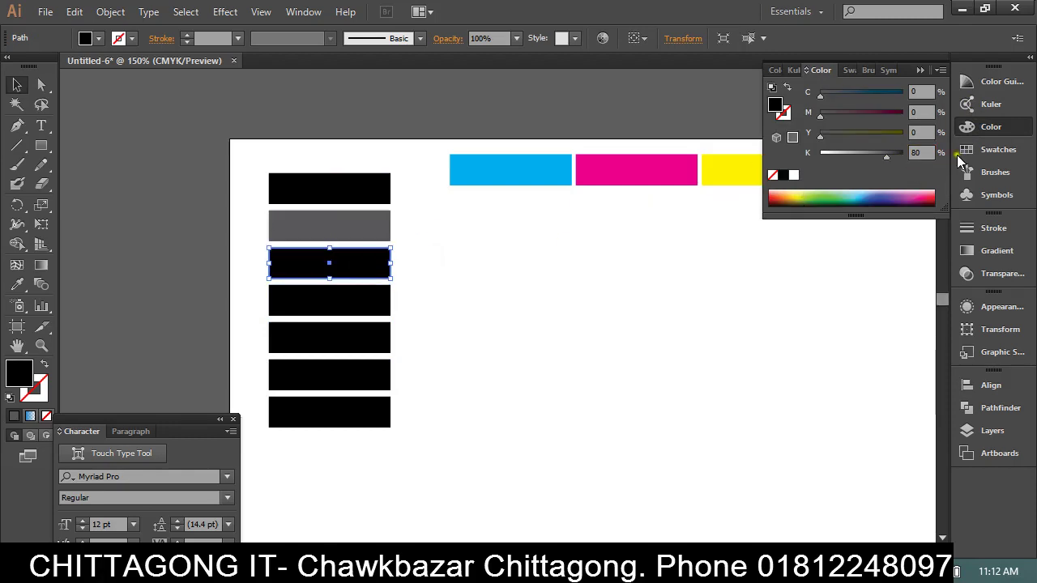
pyautogui.click(919, 152)
pyautogui.write('7')
pyautogui.write('0')
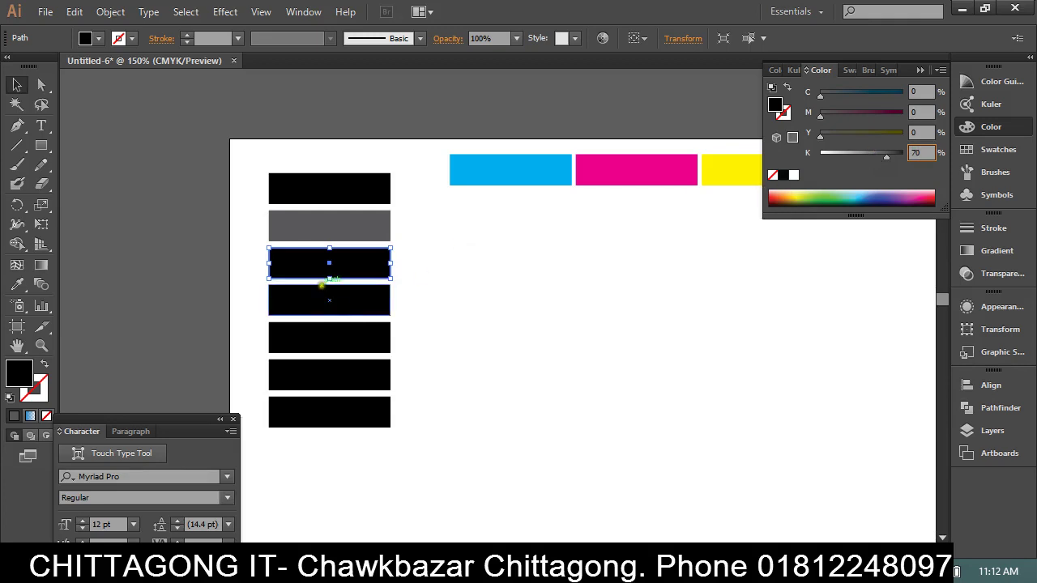
pyautogui.press('Return')
pyautogui.click(341, 298)
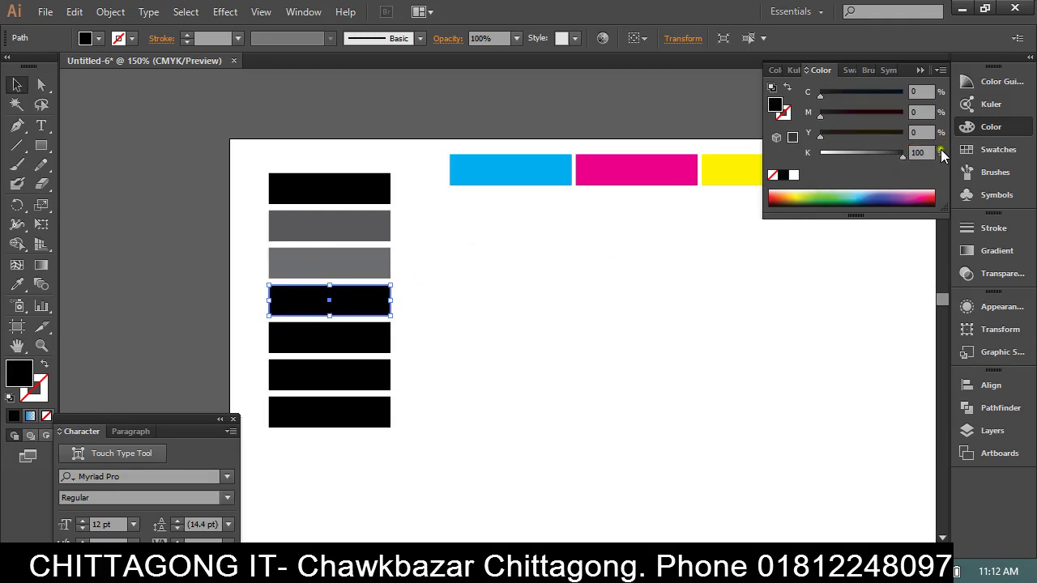
pyautogui.click(919, 153)
pyautogui.write('6')
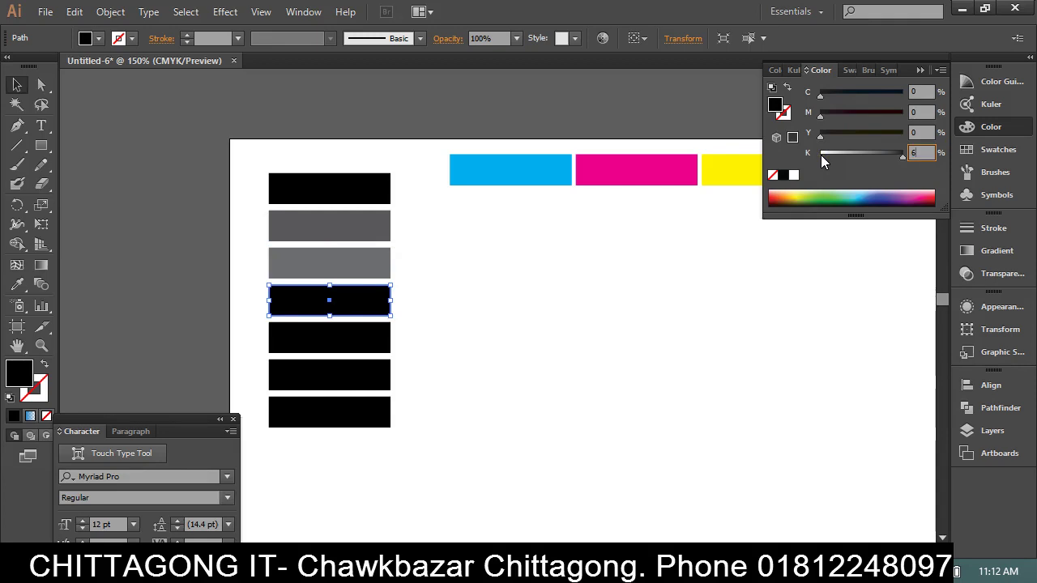
pyautogui.write('0')
# Set the fifth, sixth and seventh rectangles to 50%, 40% and 20% black, then deselect.
pyautogui.click(335, 341)
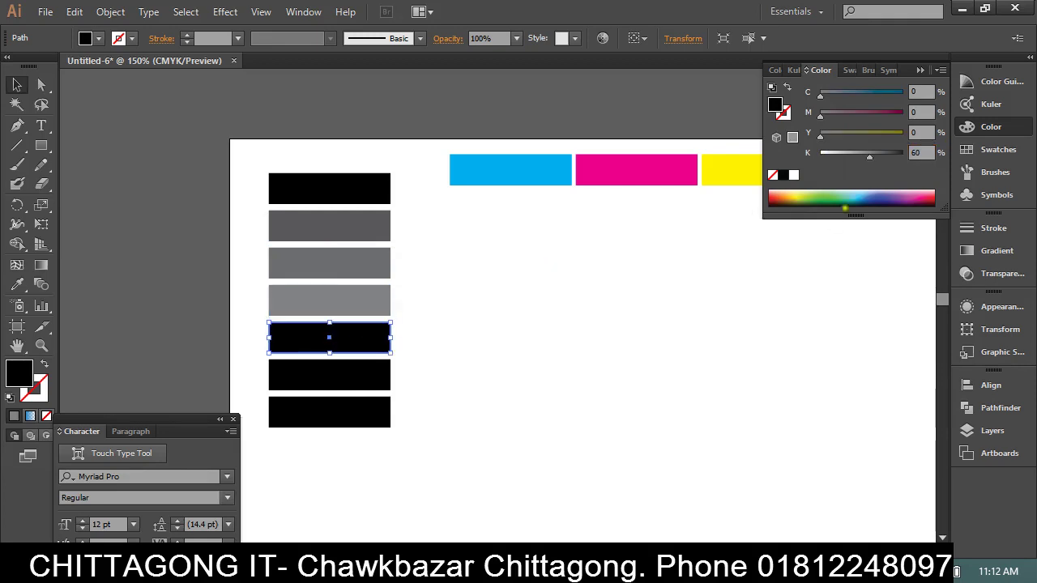
pyautogui.click(926, 152)
pyautogui.write('50')
pyautogui.press('Return')
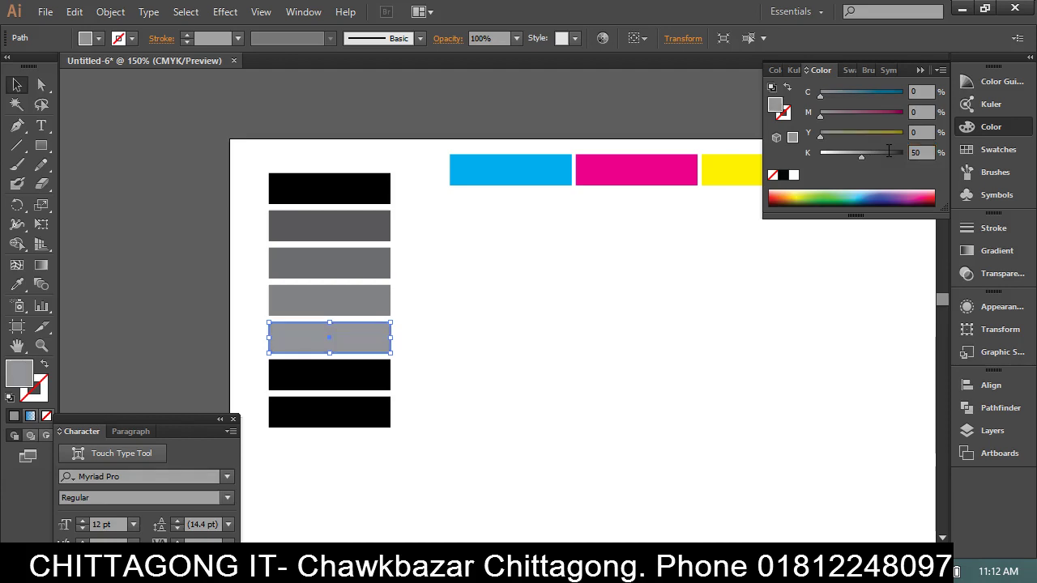
pyautogui.click(357, 374)
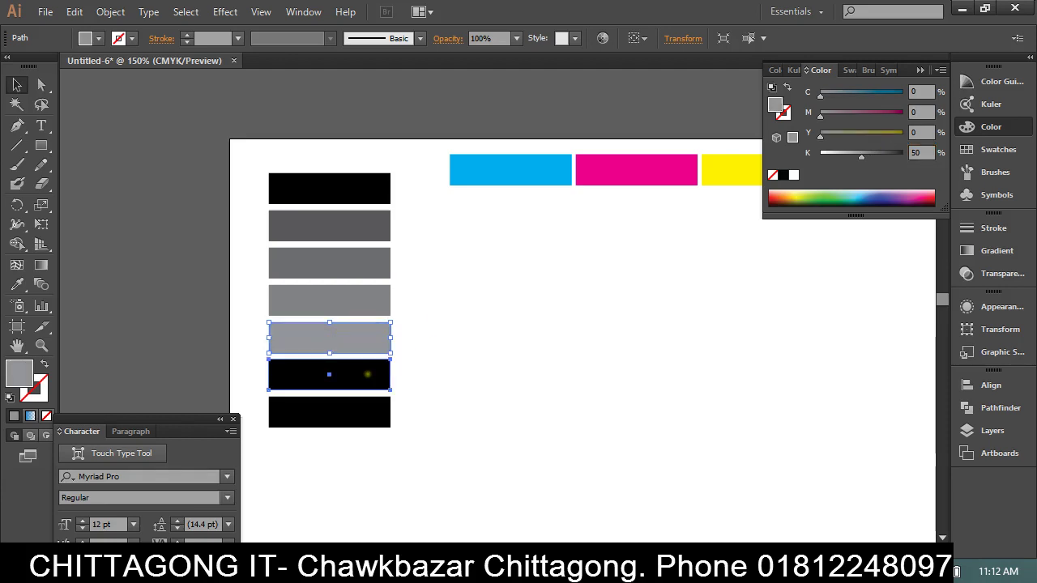
pyautogui.click(914, 152)
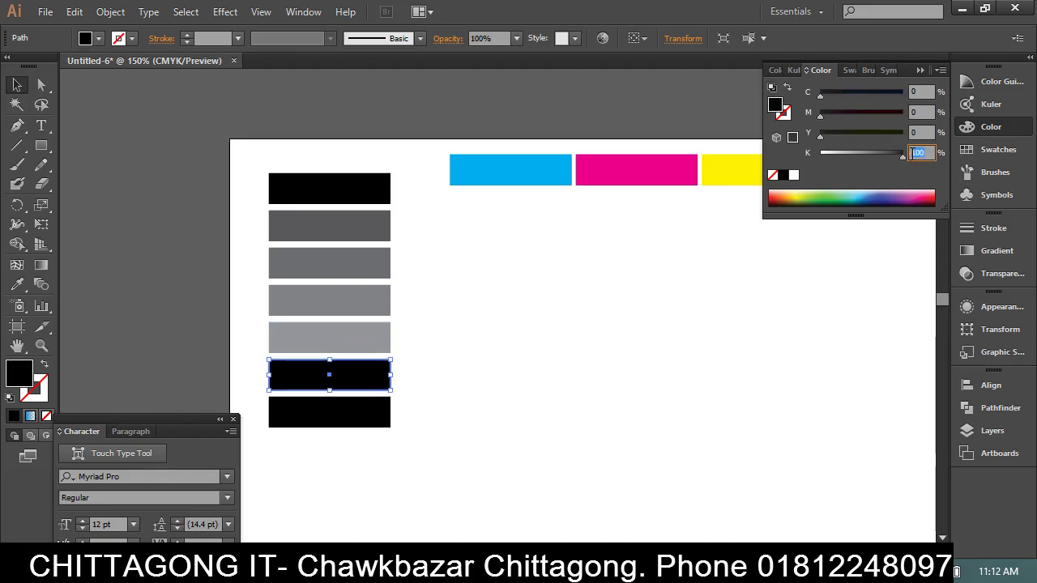
pyautogui.write('40')
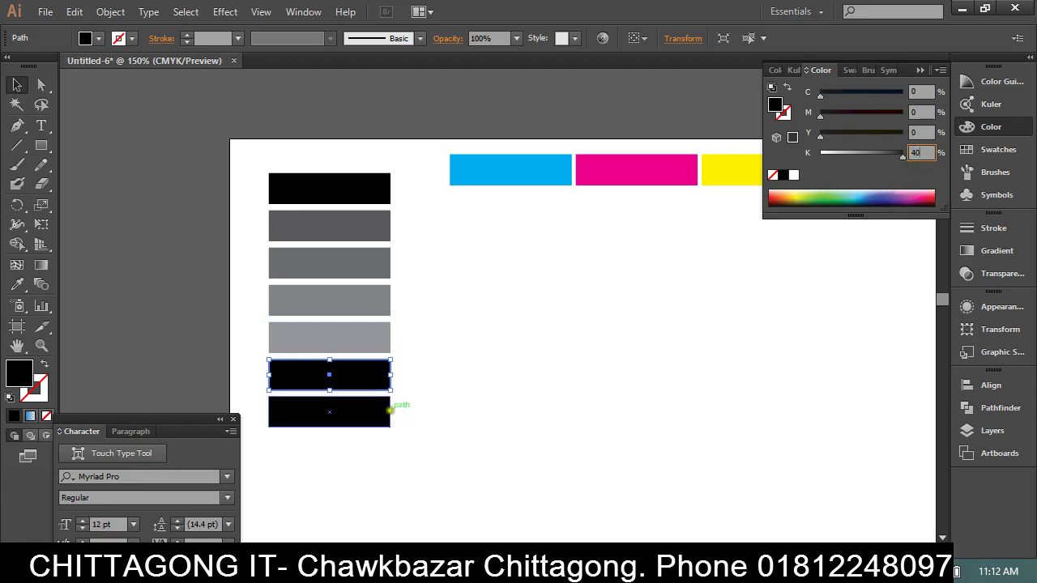
pyautogui.click(384, 410)
pyautogui.click(912, 152)
pyautogui.write('20')
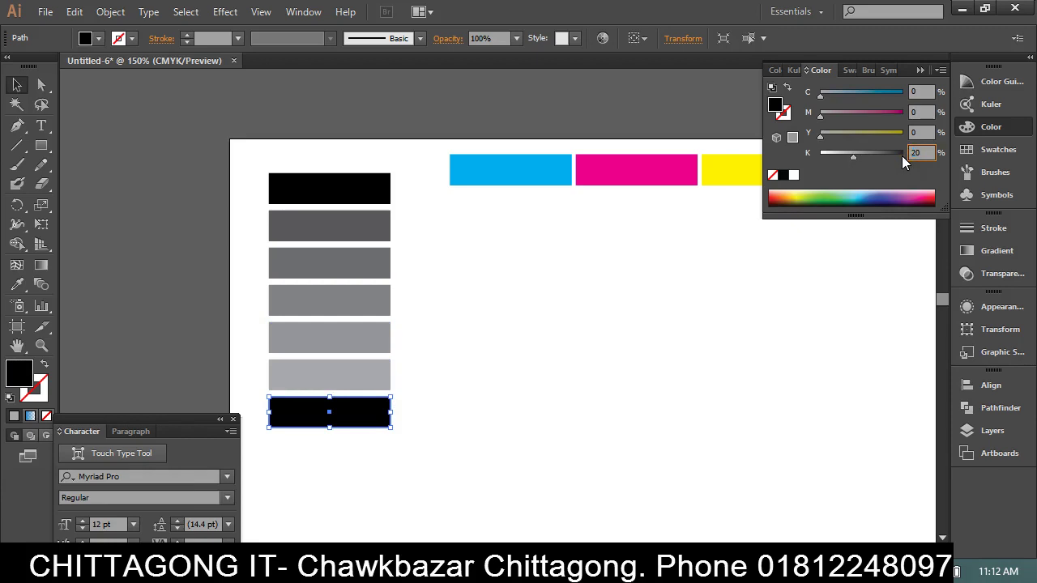
pyautogui.press('Return')
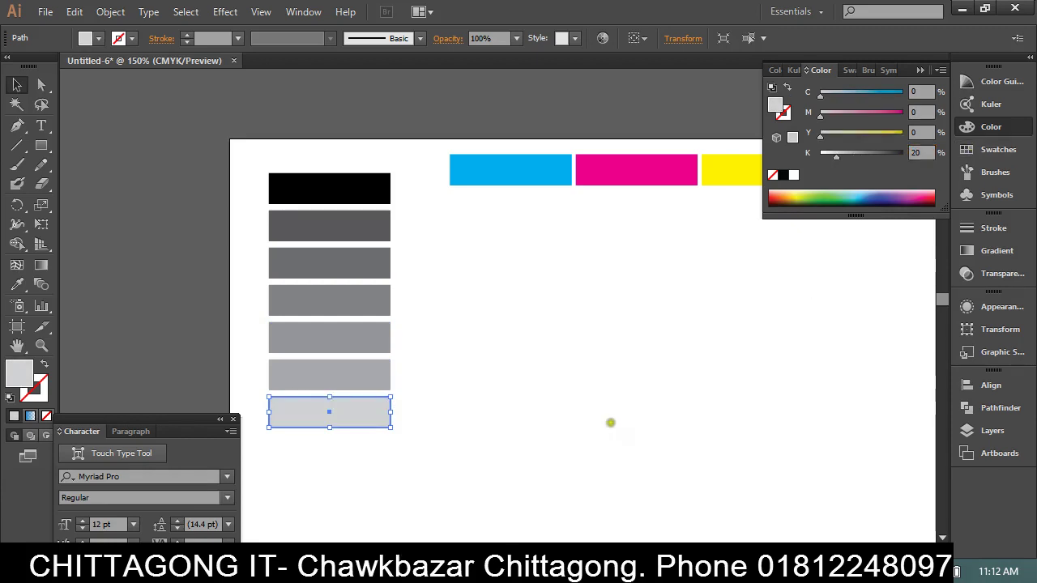
pyautogui.click(540, 431)
pyautogui.moveTo(348, 463); pyautogui.dragTo(223, 130)
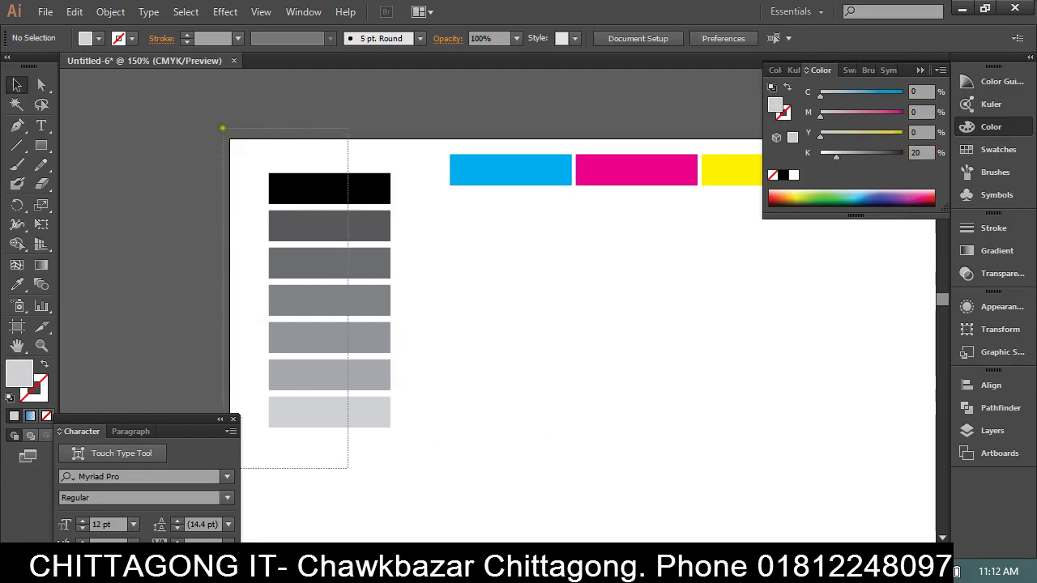
pyautogui.hotkey('ctrl', 'shift', 'a')
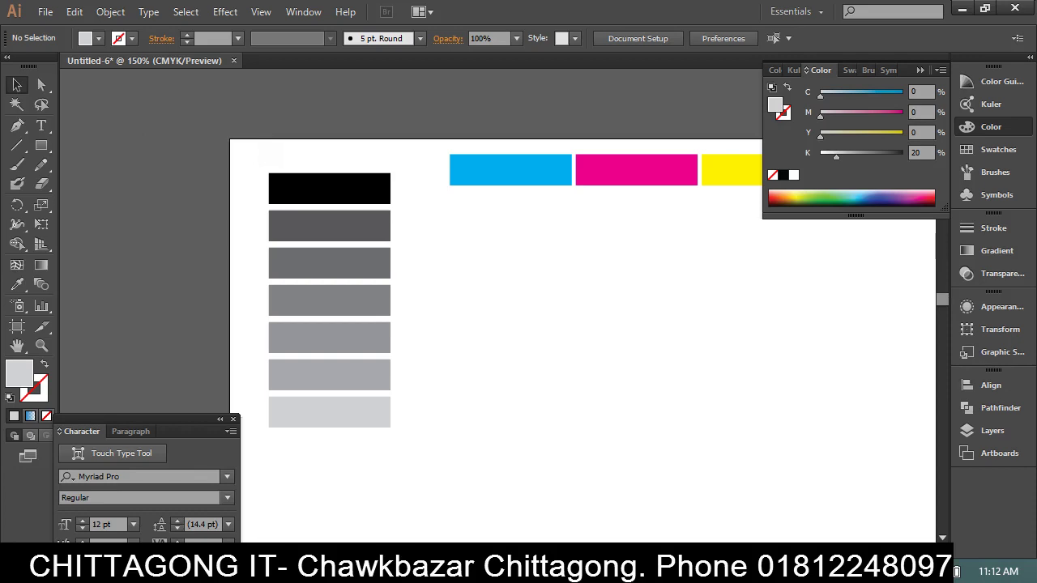
pyautogui.moveTo(410, 432); pyautogui.dragTo(303, 419)
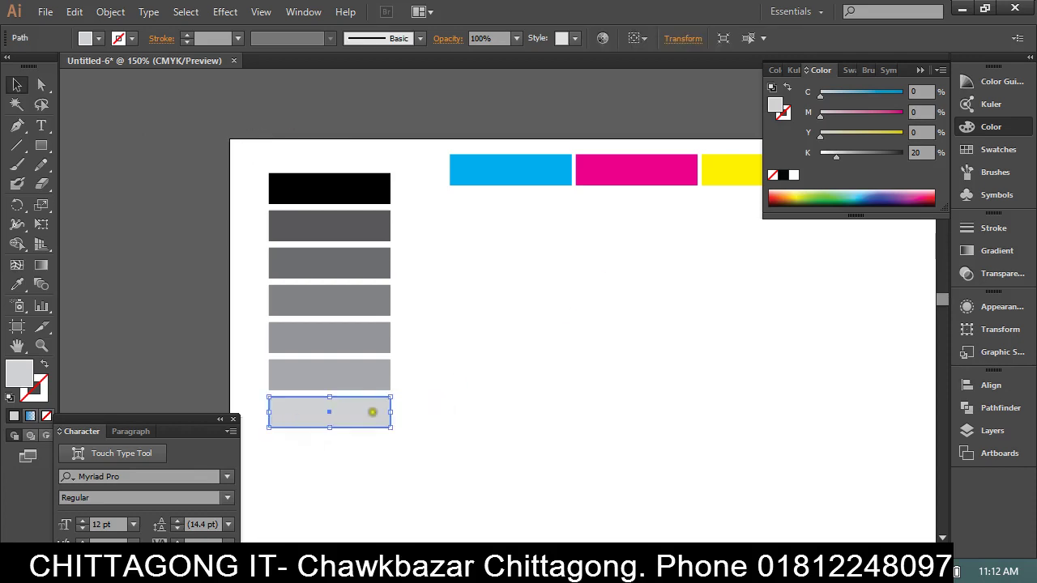
pyautogui.moveTo(431, 377); pyautogui.dragTo(306, 374)
pyautogui.moveTo(459, 311)
pyautogui.mouseDown()
pyautogui.moveTo(403, 309)
pyautogui.moveTo(390, 298)
pyautogui.mouseUp()
pyautogui.moveTo(442, 266)
pyautogui.mouseDown()
pyautogui.moveTo(376, 243)
pyautogui.moveTo(273, 241)
pyautogui.mouseUp()
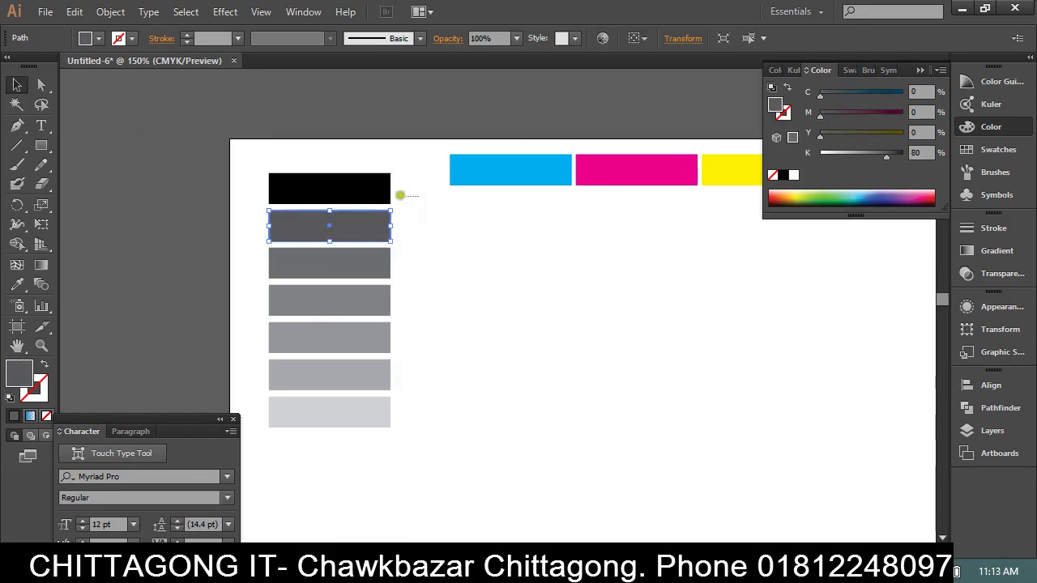
pyautogui.moveTo(400, 196); pyautogui.dragTo(231, 177)
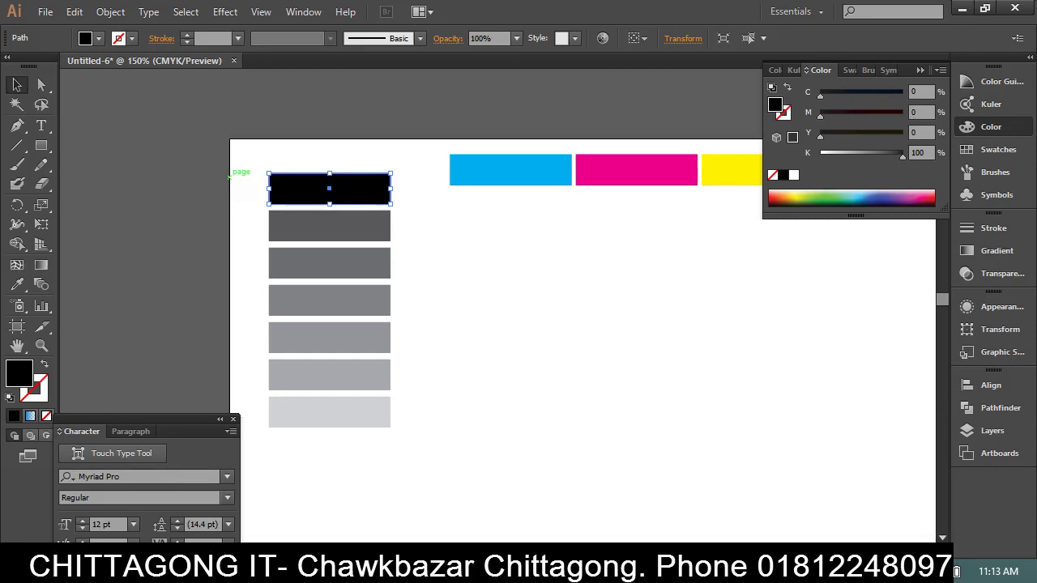
pyautogui.click(451, 196)
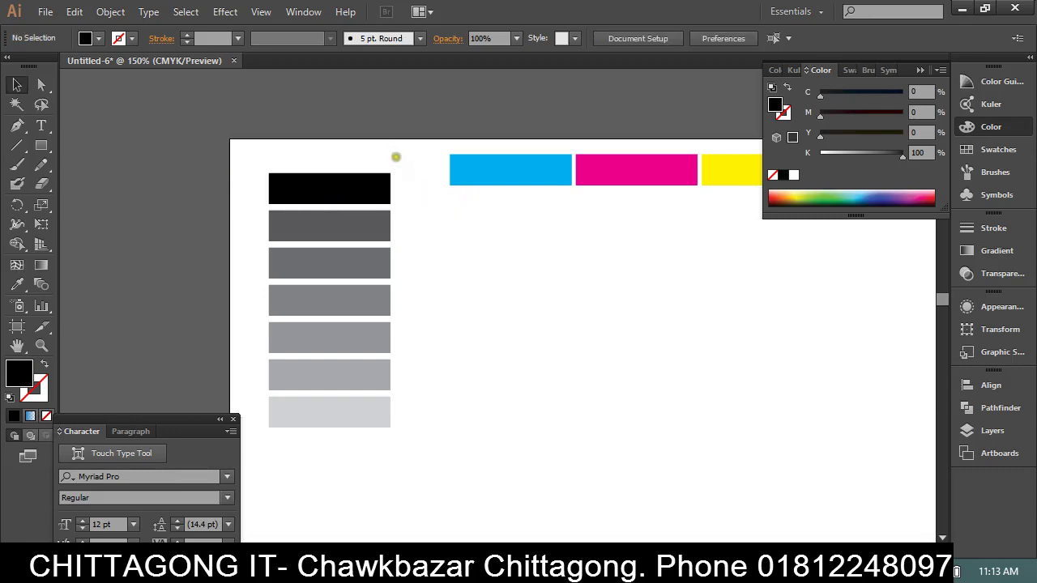
pyautogui.moveTo(396, 157); pyautogui.dragTo(297, 450)
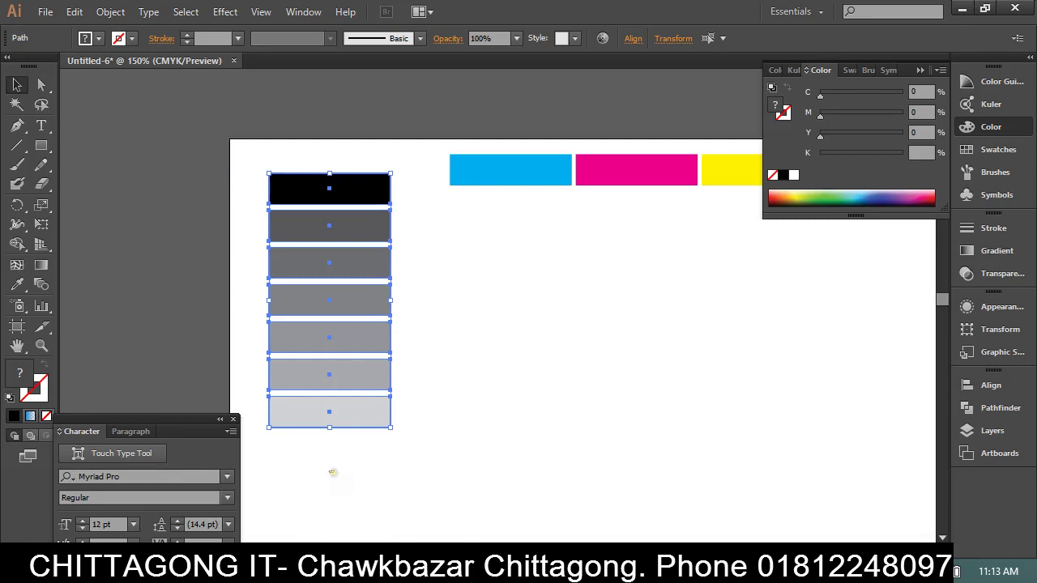
pyautogui.moveTo(355, 484); pyautogui.dragTo(303, 124)
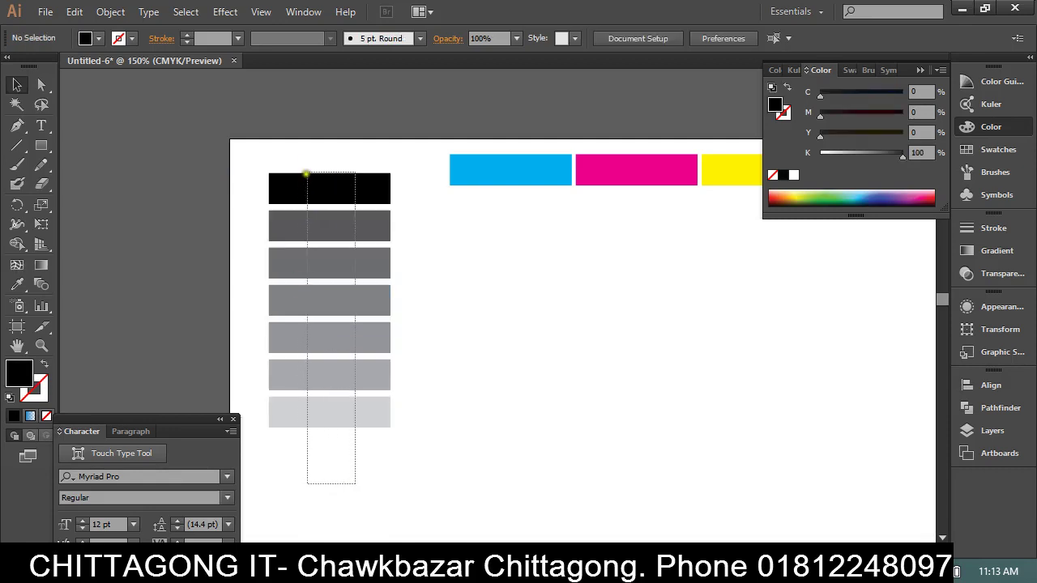
pyautogui.click(564, 489)
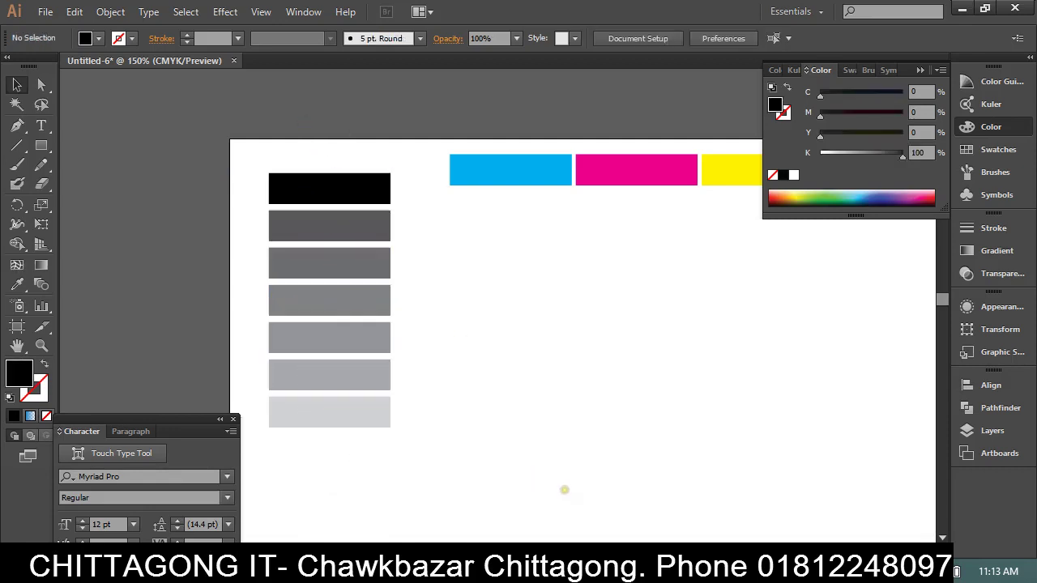
pyautogui.moveTo(408, 162); pyautogui.dragTo(324, 452)
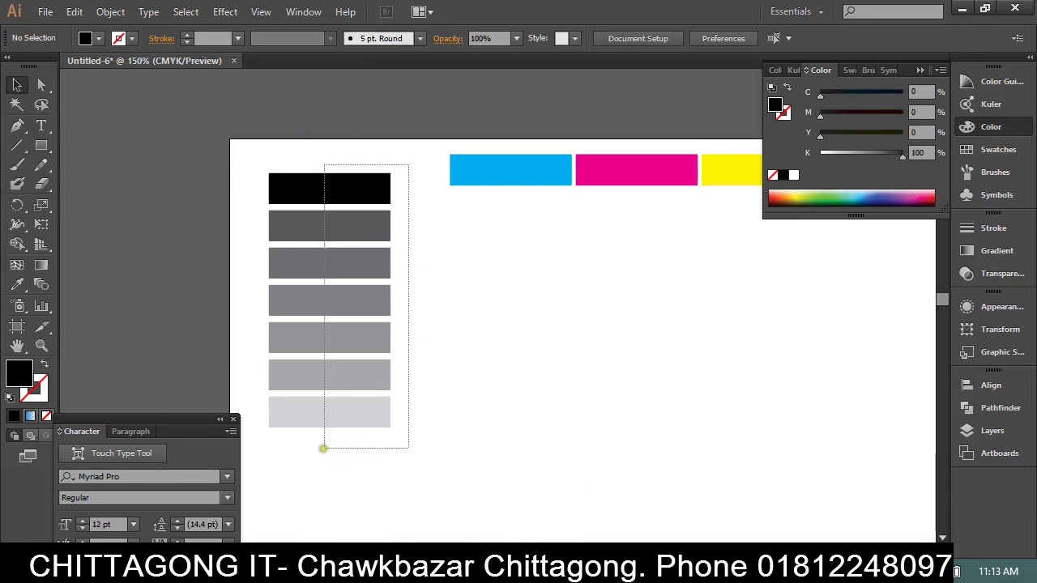
pyautogui.moveTo(418, 483); pyautogui.dragTo(283, 219)
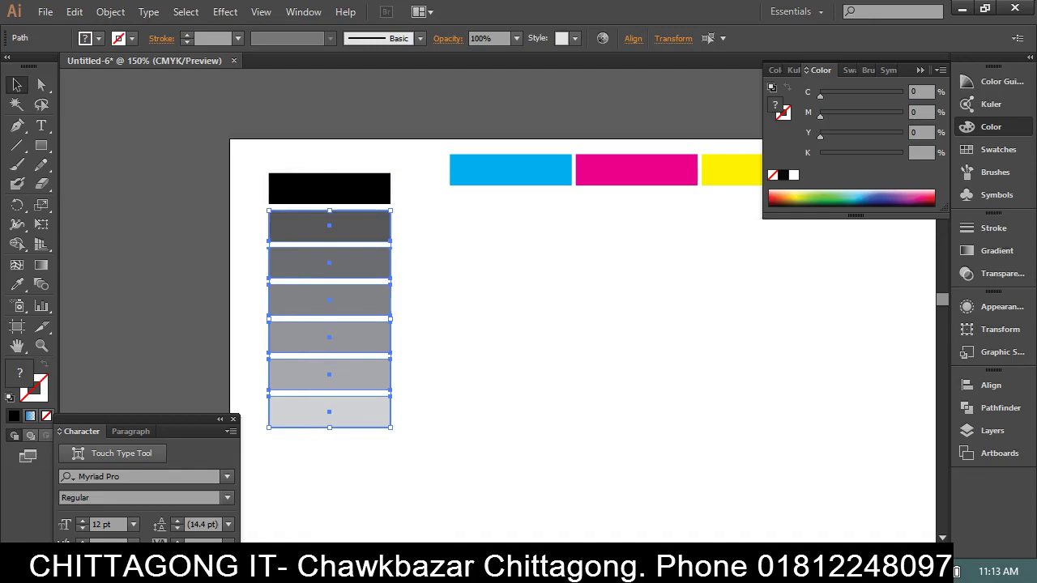
pyautogui.click(511, 289)
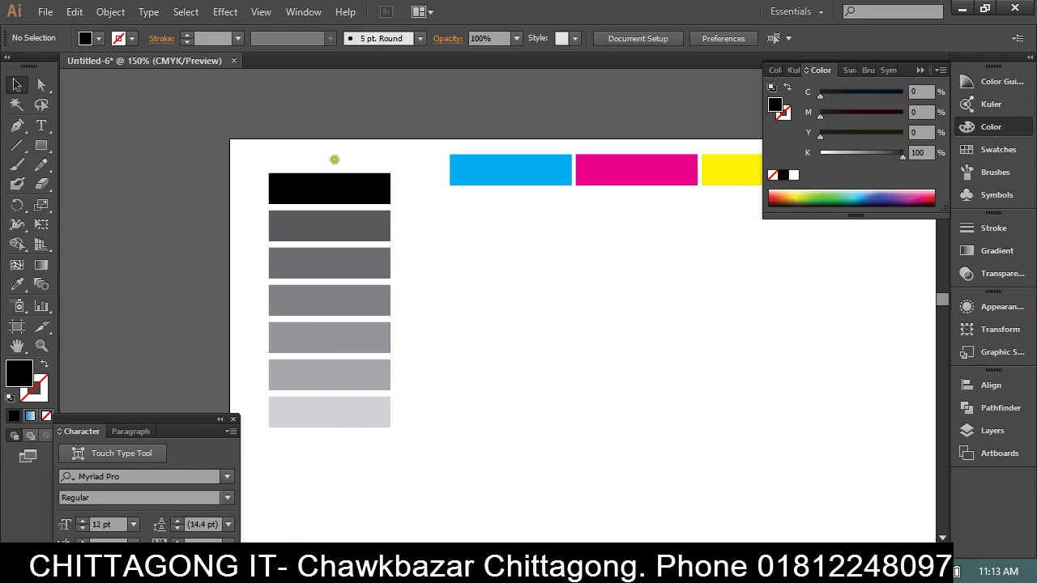
# Make the black rectangle taller and draw a white-filled bar inside it.
pyautogui.click(331, 174)
pyautogui.moveTo(331, 174); pyautogui.dragTo(331, 142)
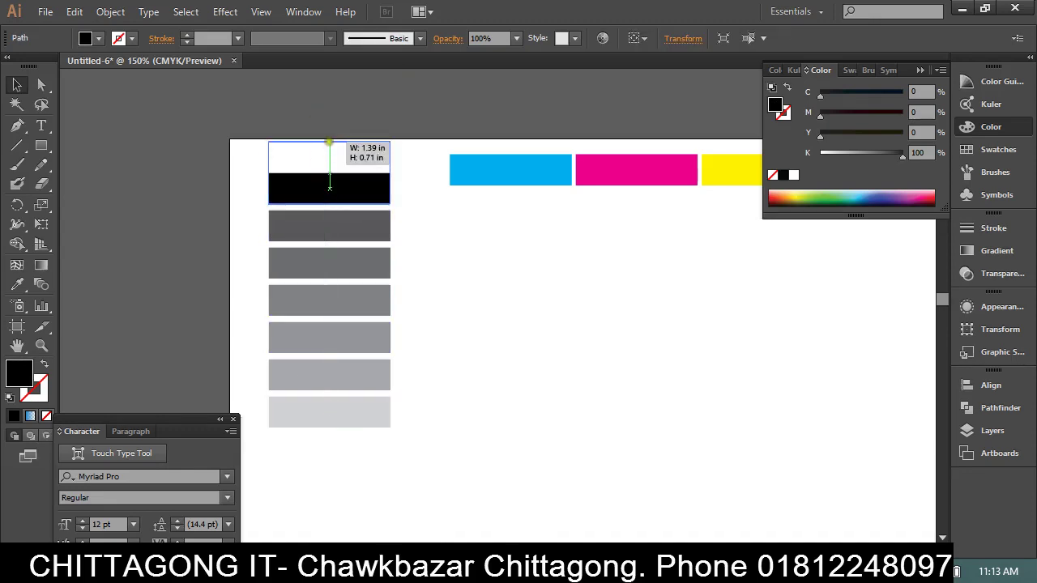
pyautogui.click(414, 222)
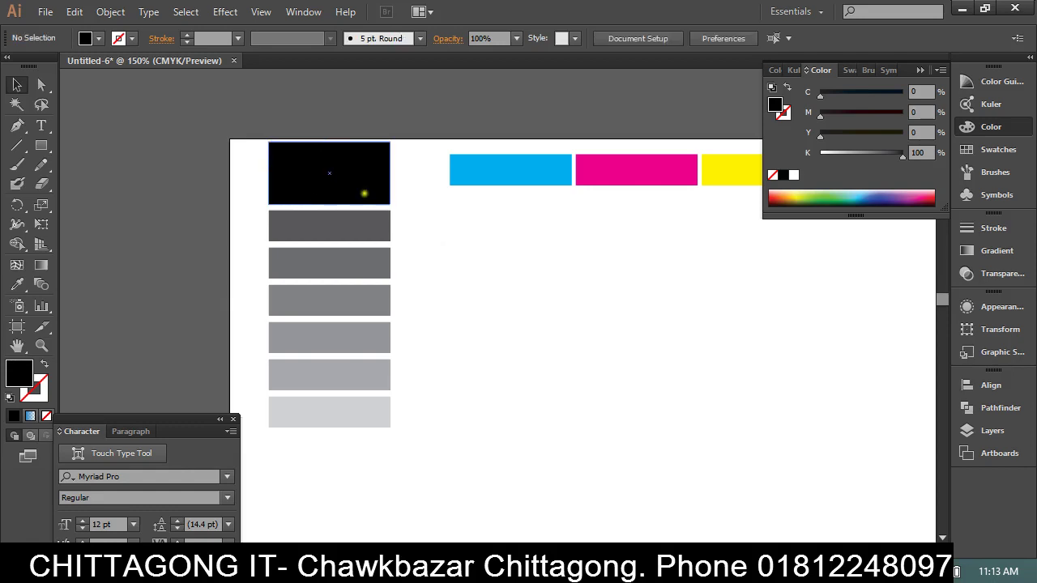
pyautogui.click(41, 146)
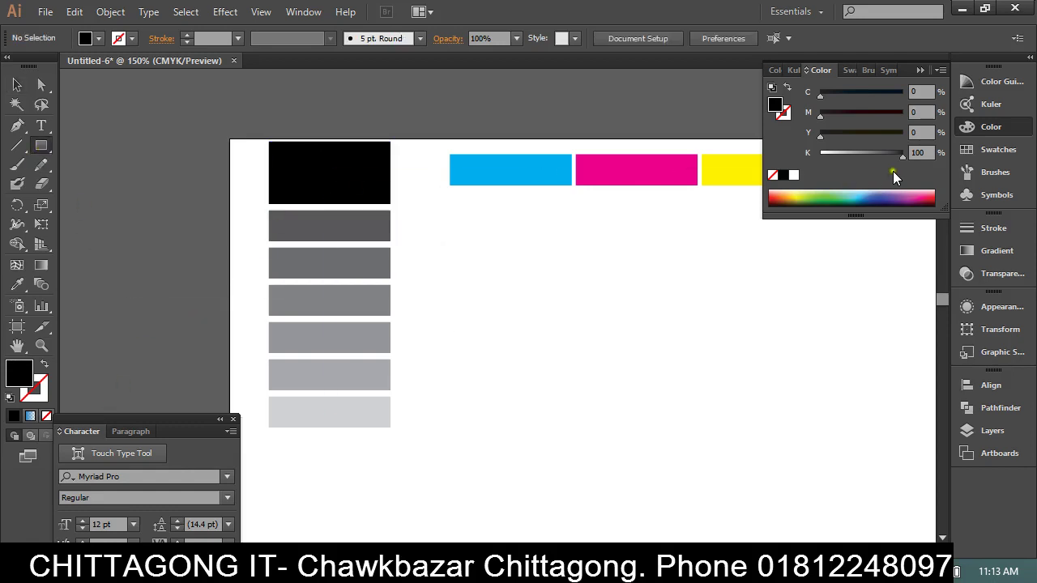
pyautogui.click(970, 150)
pyautogui.click(796, 88)
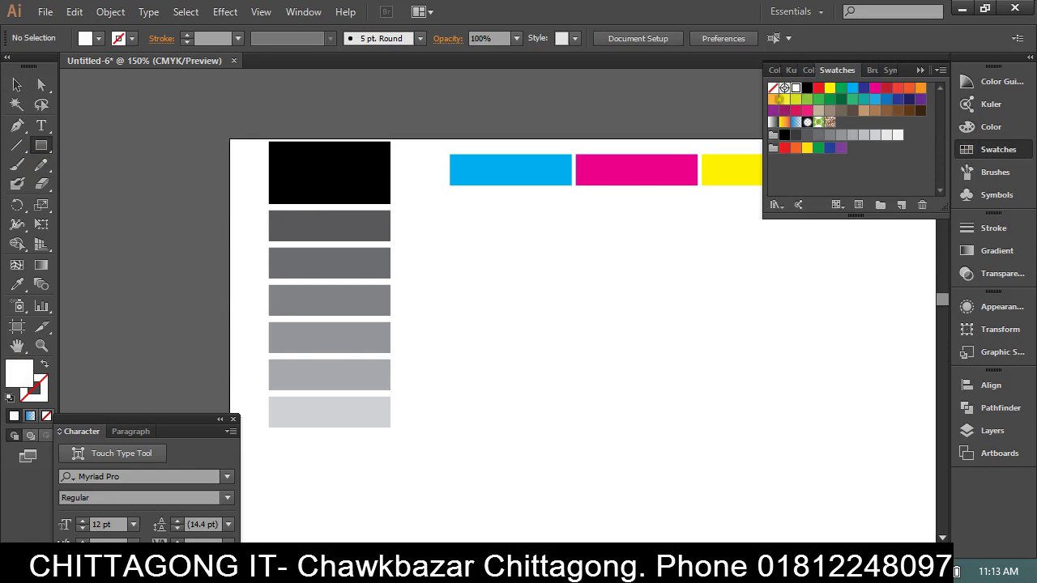
pyautogui.moveTo(294, 162); pyautogui.dragTo(376, 176)
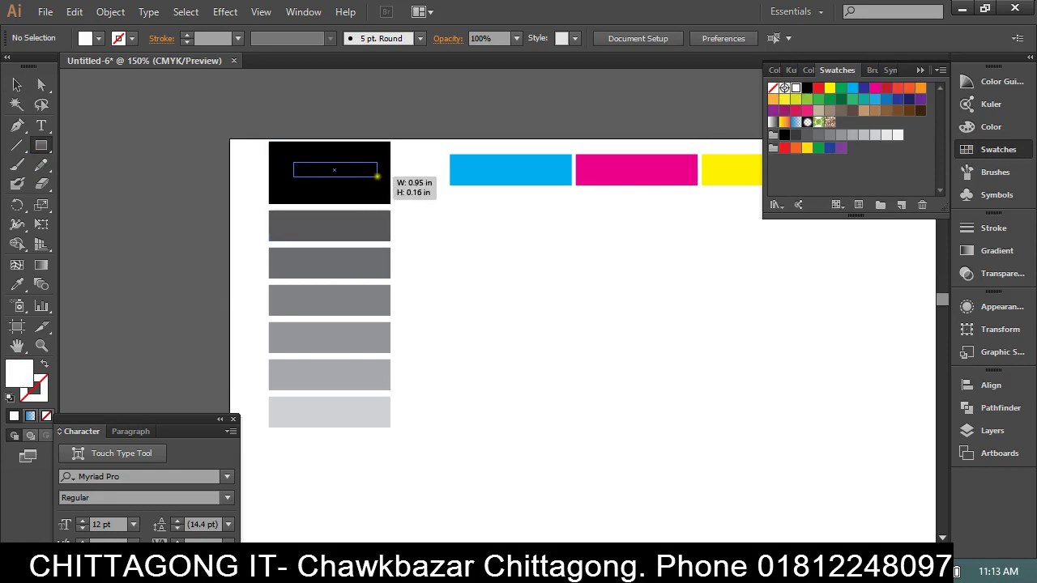
# Test-select the grey column, CMYK bars and black box, clearing each selection.
pyautogui.click(17, 85)
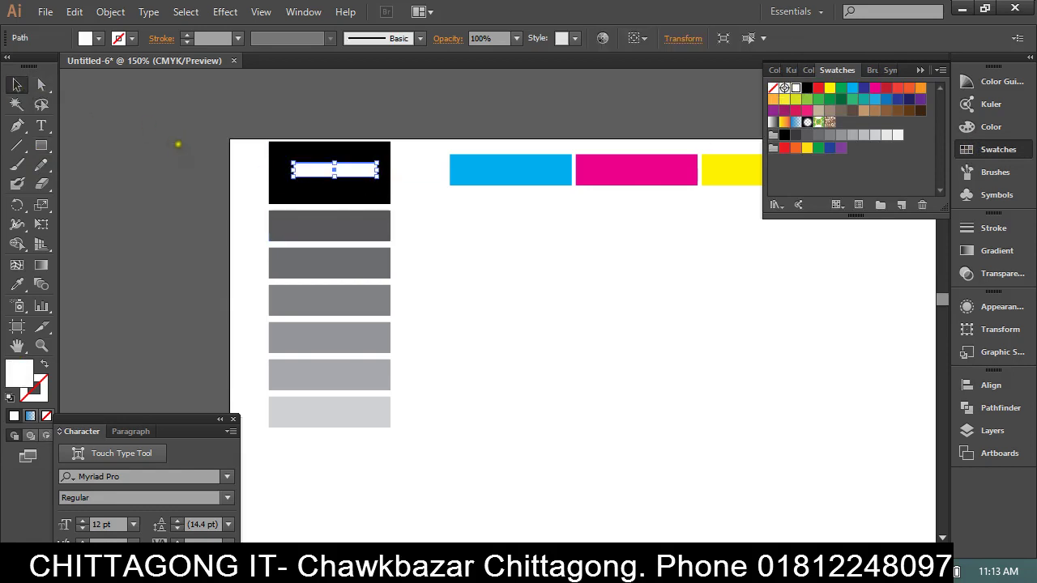
pyautogui.moveTo(249, 127); pyautogui.dragTo(341, 468)
pyautogui.click(344, 485)
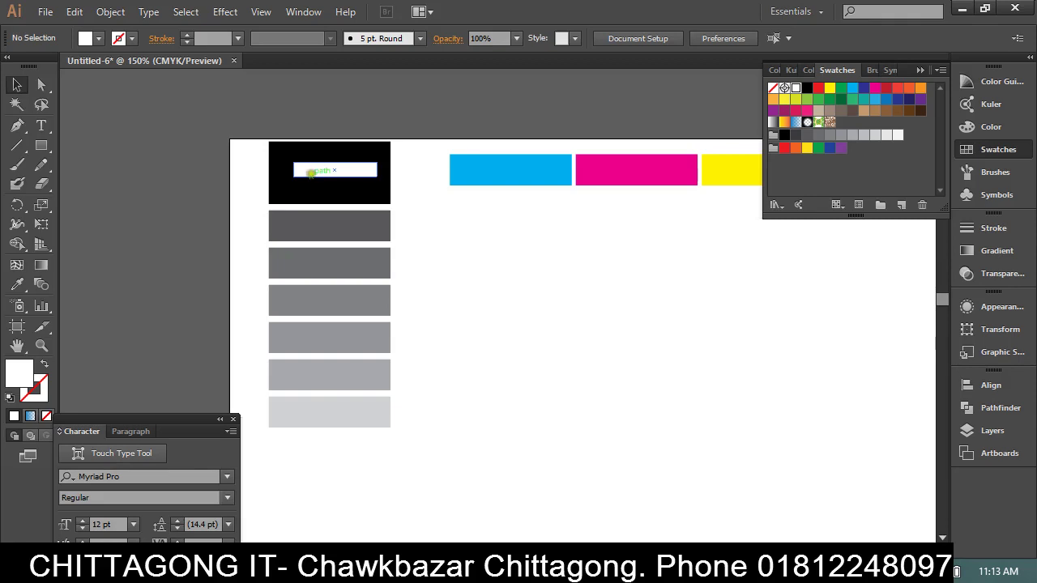
pyautogui.moveTo(472, 200)
pyautogui.mouseDown()
pyautogui.moveTo(631, 211)
pyautogui.moveTo(729, 162)
pyautogui.mouseUp()
pyautogui.click(710, 243)
pyautogui.moveTo(402, 133); pyautogui.dragTo(372, 172)
pyautogui.click(459, 273)
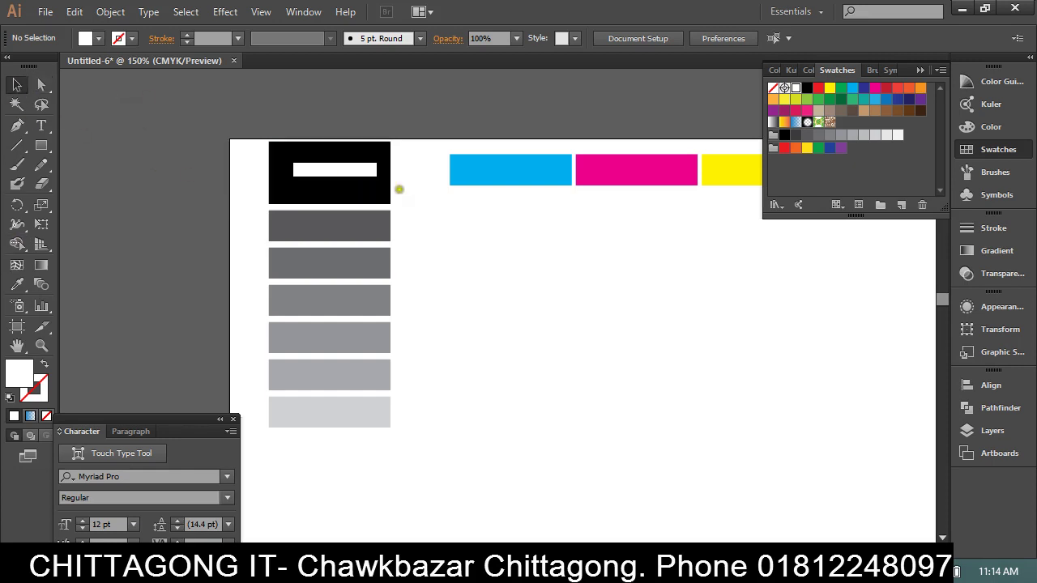
# Centre the white bar inside the black rectangle and deselect.
pyautogui.moveTo(431, 140)
pyautogui.mouseDown()
pyautogui.moveTo(719, 227)
pyautogui.moveTo(743, 262)
pyautogui.mouseUp()
pyautogui.click(634, 261)
pyautogui.moveTo(256, 125); pyautogui.dragTo(279, 455)
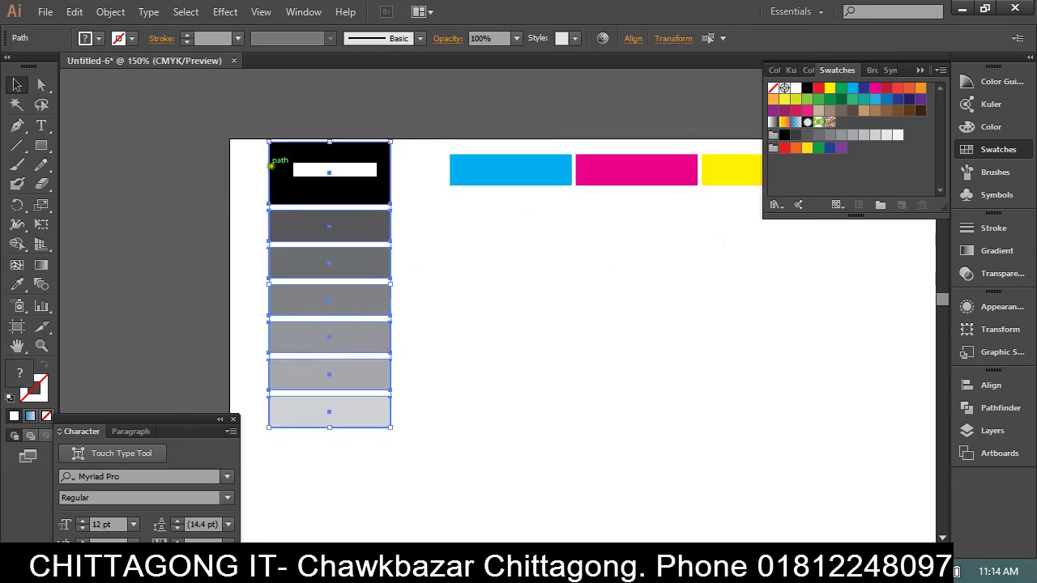
pyautogui.click(460, 212)
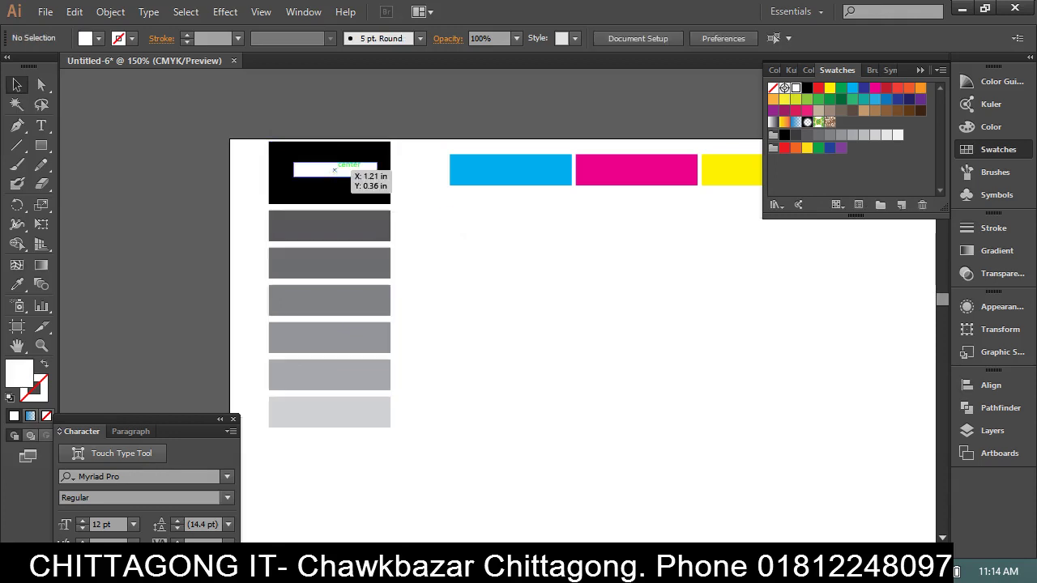
pyautogui.moveTo(334, 170); pyautogui.dragTo(335, 177)
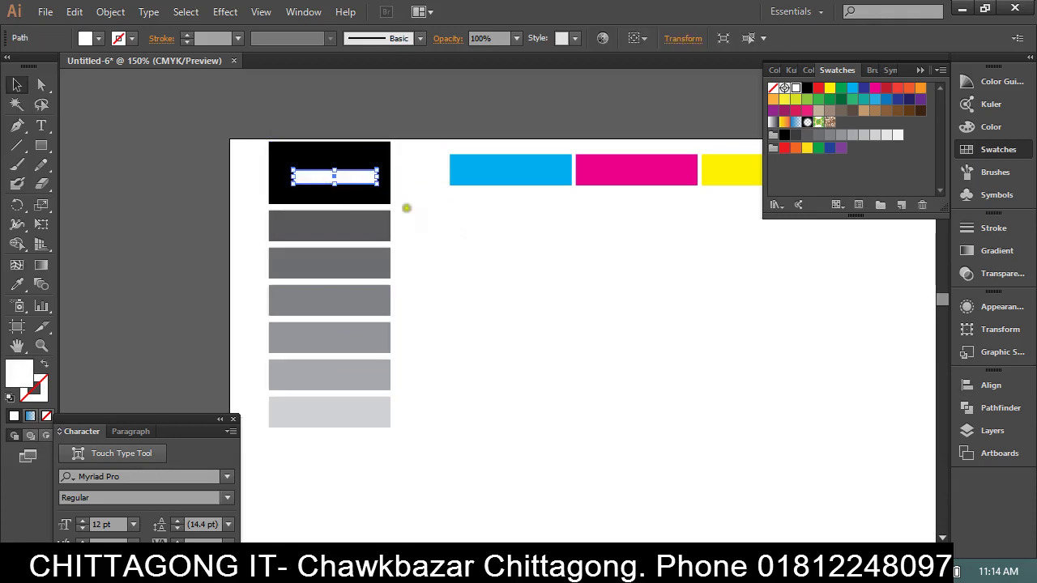
pyautogui.click(457, 223)
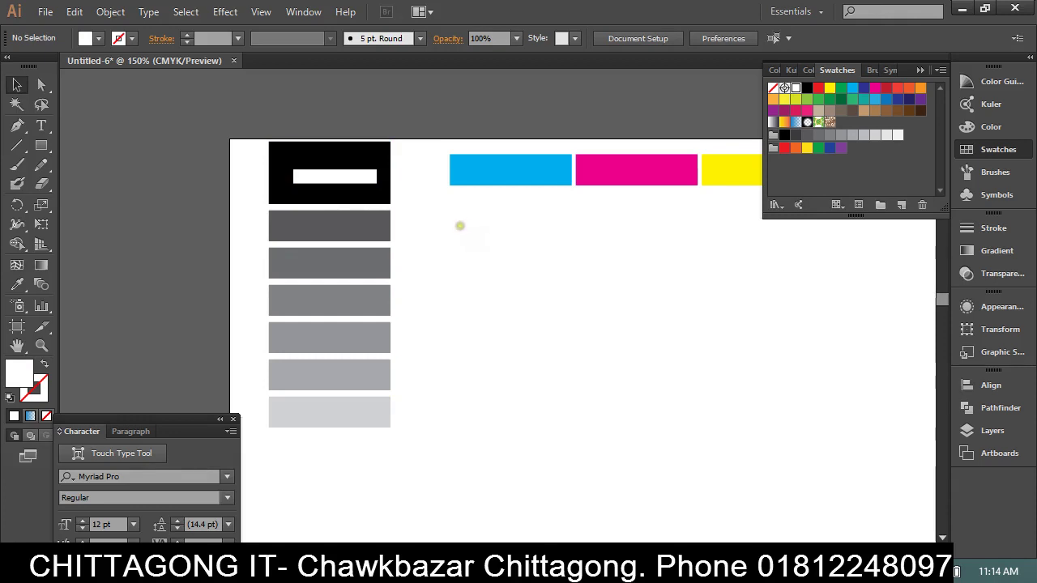
# Move the grey column with its black box down and to the right.
pyautogui.moveTo(240, 123); pyautogui.dragTo(327, 448)
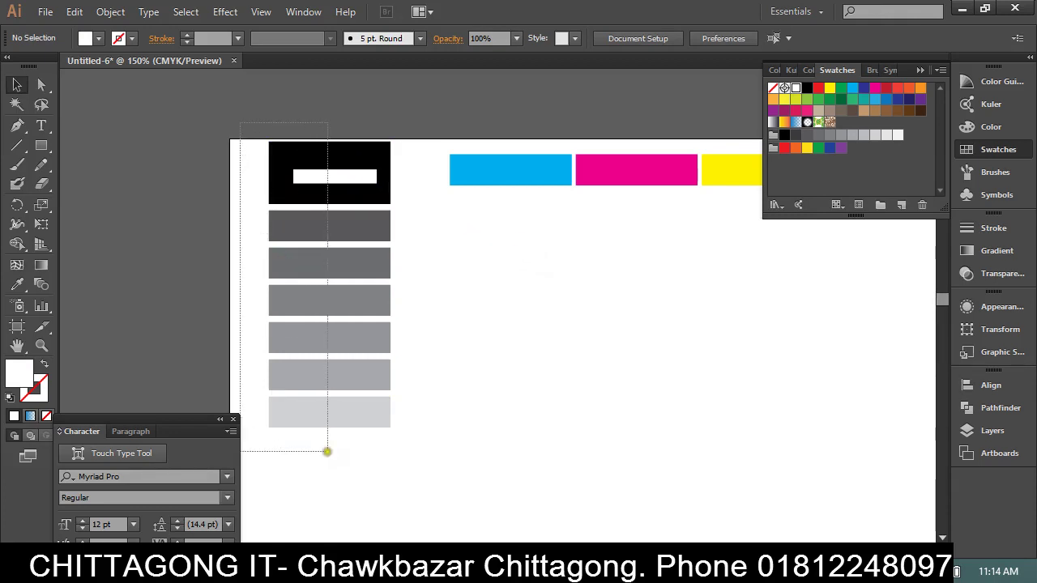
pyautogui.moveTo(354, 340); pyautogui.dragTo(372, 393)
pyautogui.click(554, 339)
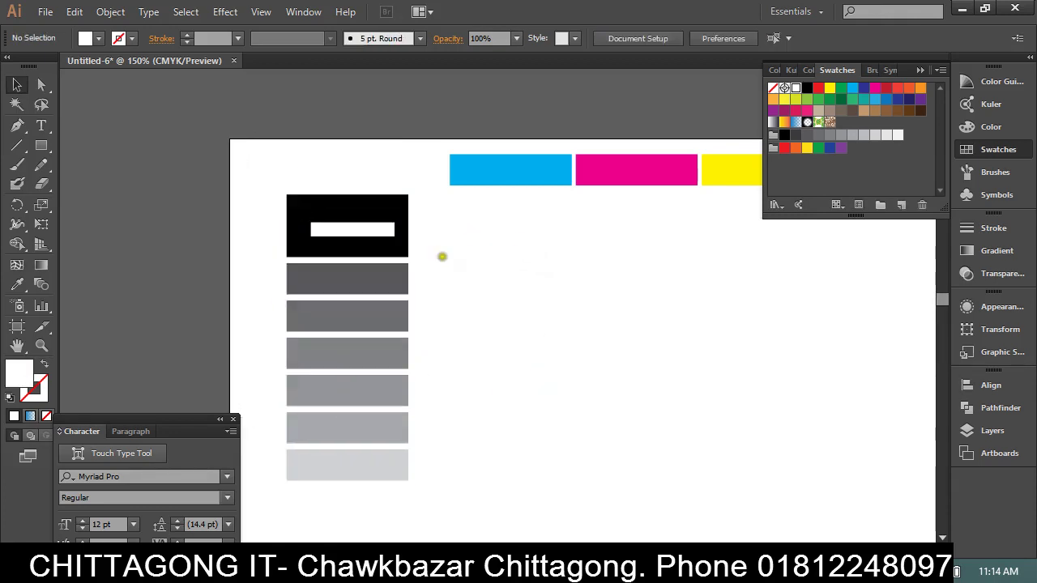
# Move the cyan rectangle lower-left beside magenta and check its C 100 fill.
pyautogui.moveTo(510, 170); pyautogui.dragTo(481, 190)
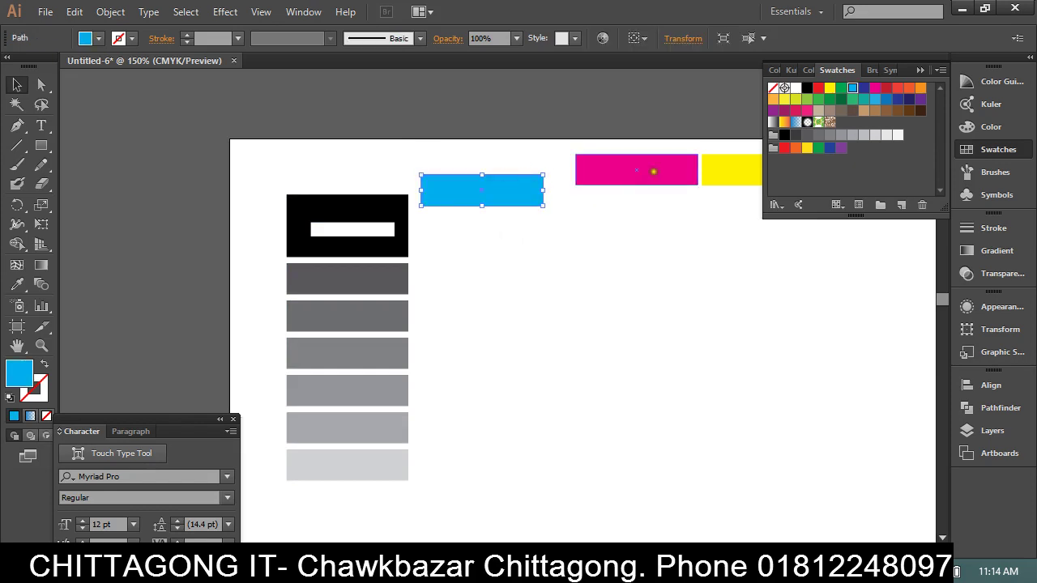
pyautogui.click(997, 131)
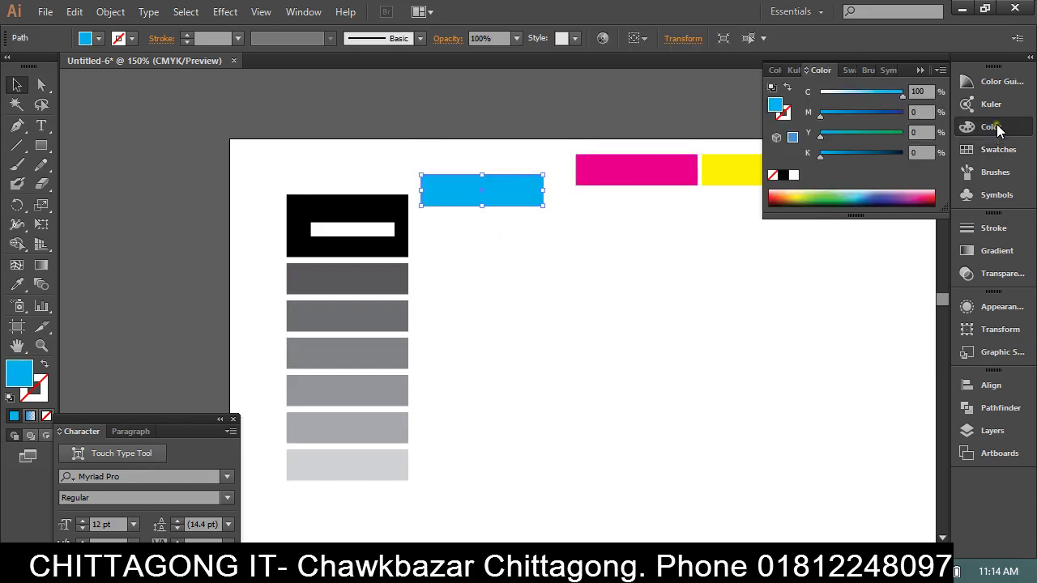
pyautogui.moveTo(501, 191); pyautogui.dragTo(507, 207)
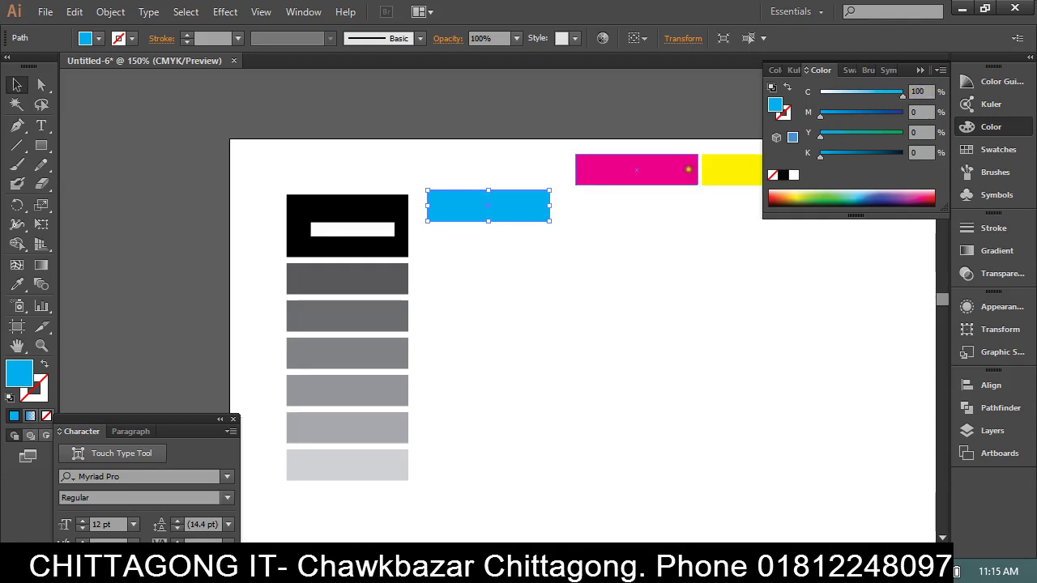
pyautogui.click(688, 169)
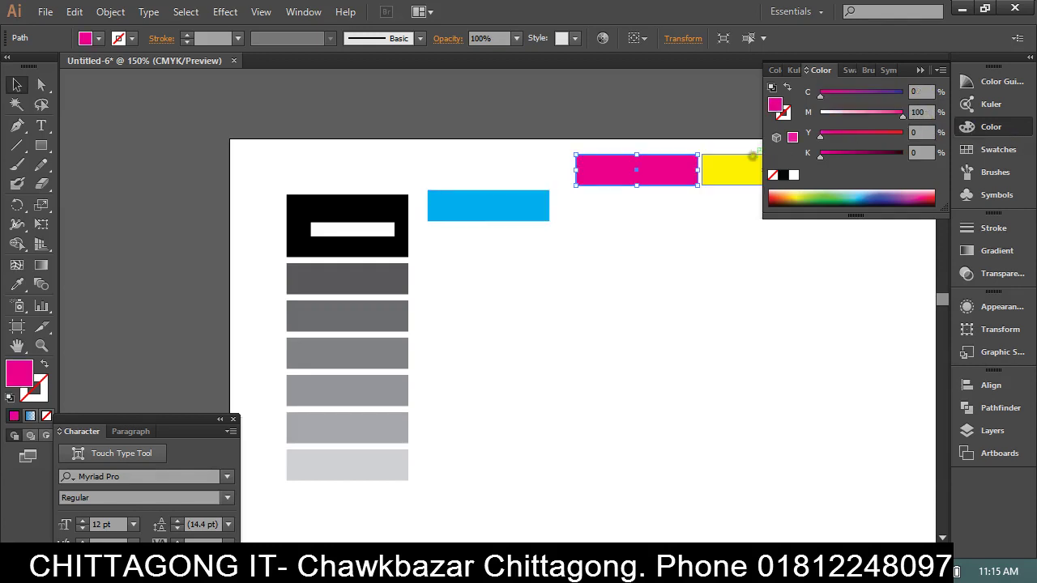
pyautogui.click(750, 161)
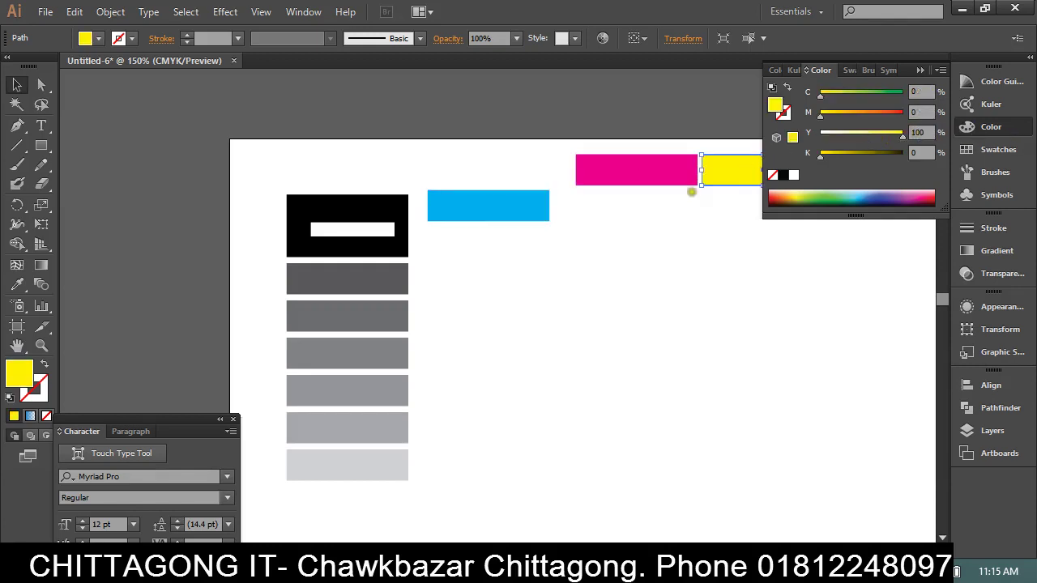
pyautogui.click(450, 205)
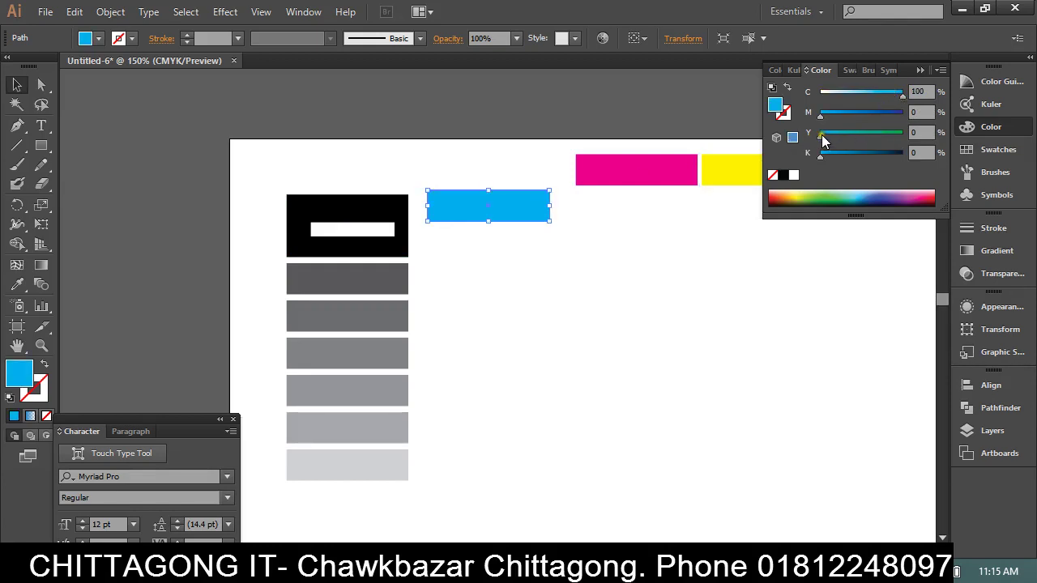
# Raise yellow to 100 to make the cyan rectangle green, and set the magenta one to C97 M47 Y42 teal.
pyautogui.moveTo(823, 139); pyautogui.dragTo(912, 137)
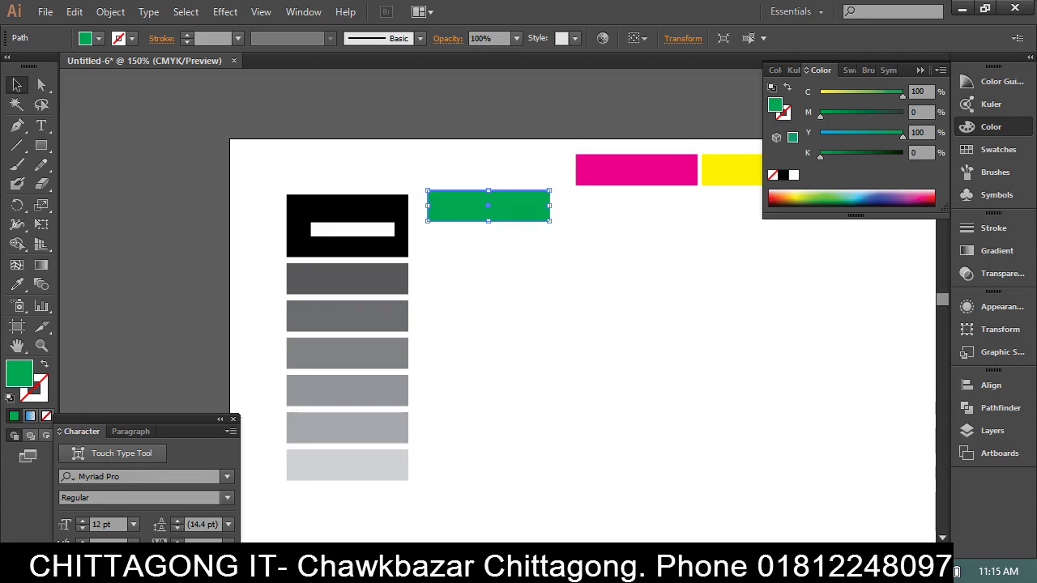
pyautogui.click(622, 166)
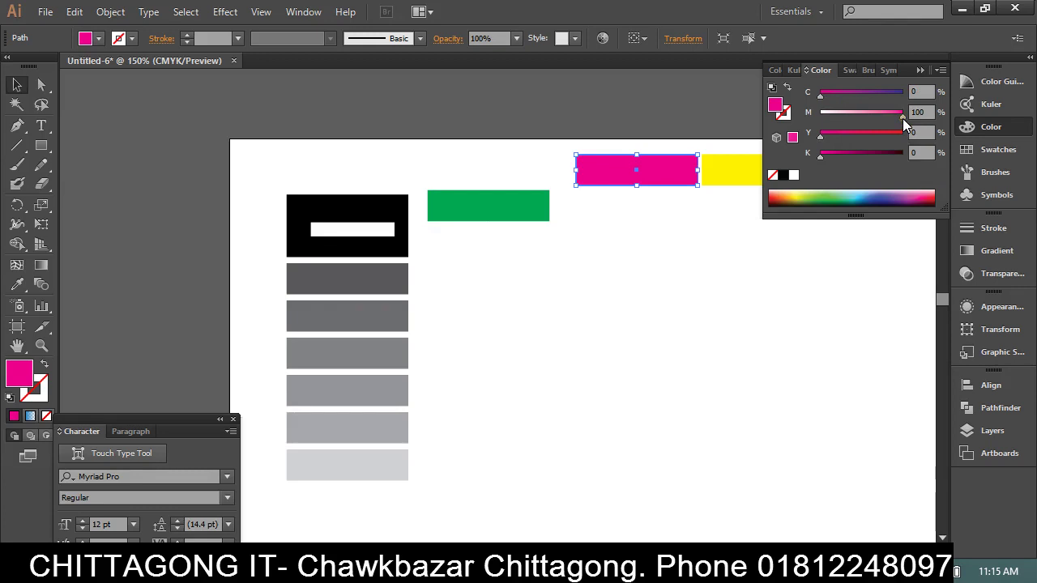
pyautogui.moveTo(822, 138); pyautogui.dragTo(915, 136)
pyautogui.click(646, 315)
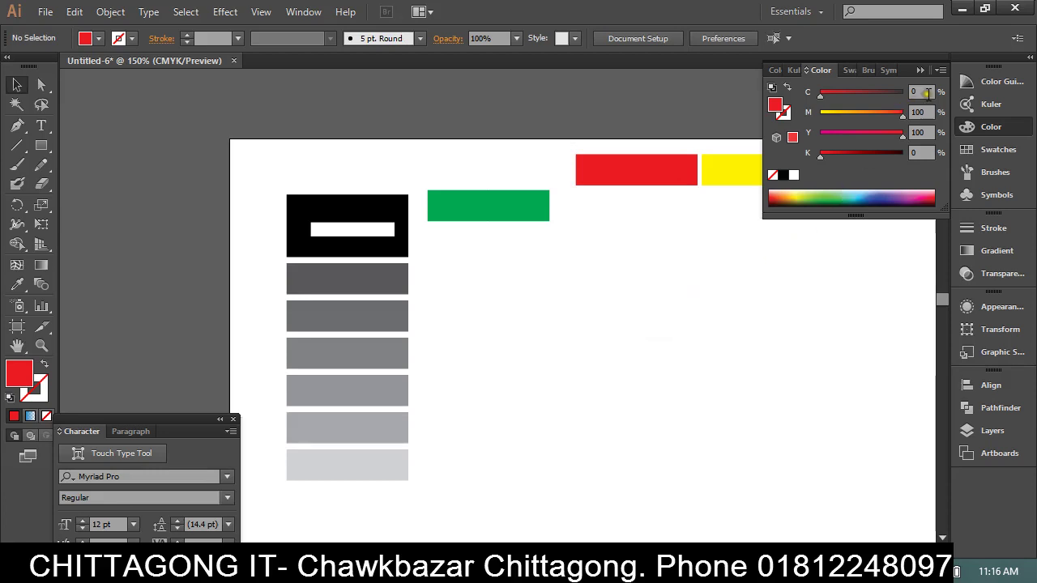
pyautogui.click(627, 170)
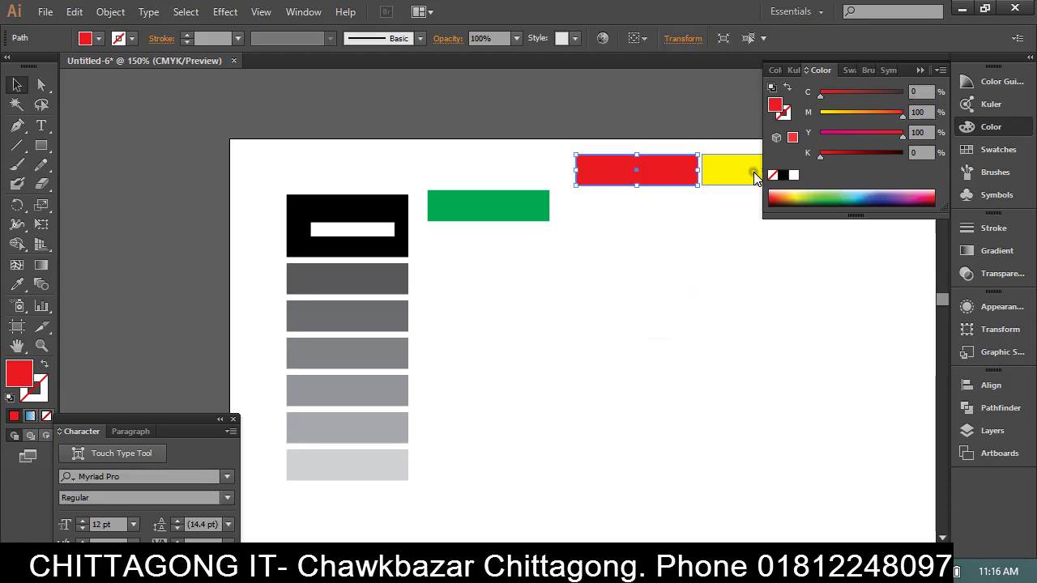
pyautogui.click(865, 133)
pyautogui.moveTo(865, 132)
pyautogui.mouseDown()
pyautogui.moveTo(854, 132)
pyautogui.moveTo(859, 112)
pyautogui.moveTo(899, 92)
pyautogui.mouseUp()
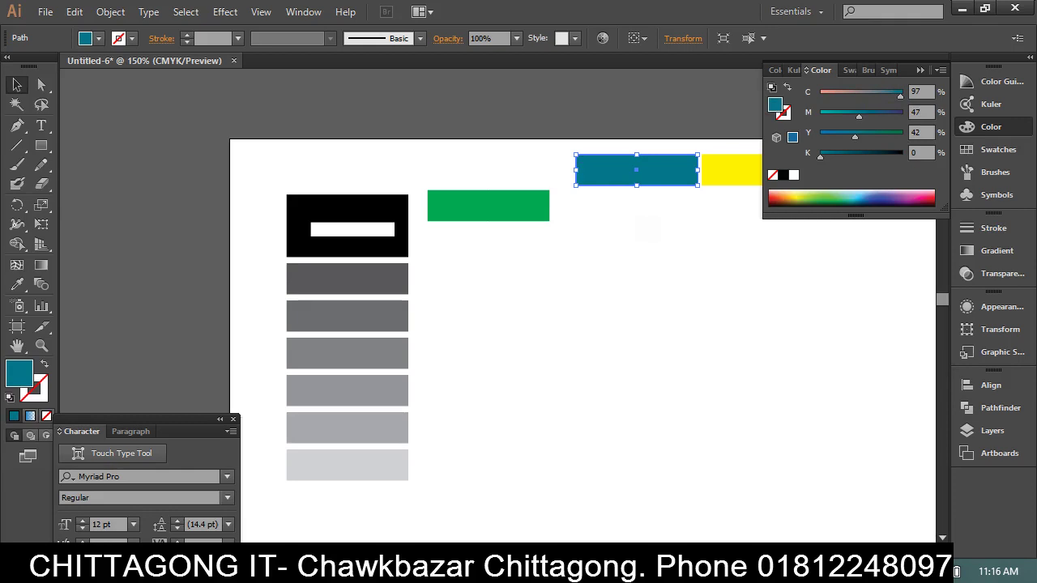
pyautogui.click(920, 70)
pyautogui.click(714, 273)
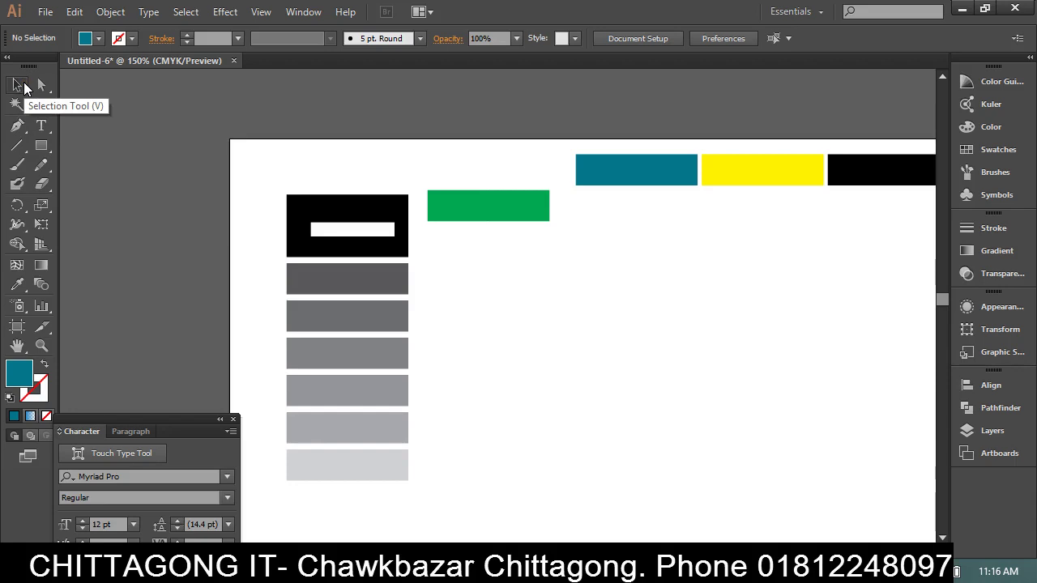
pyautogui.click(41, 84)
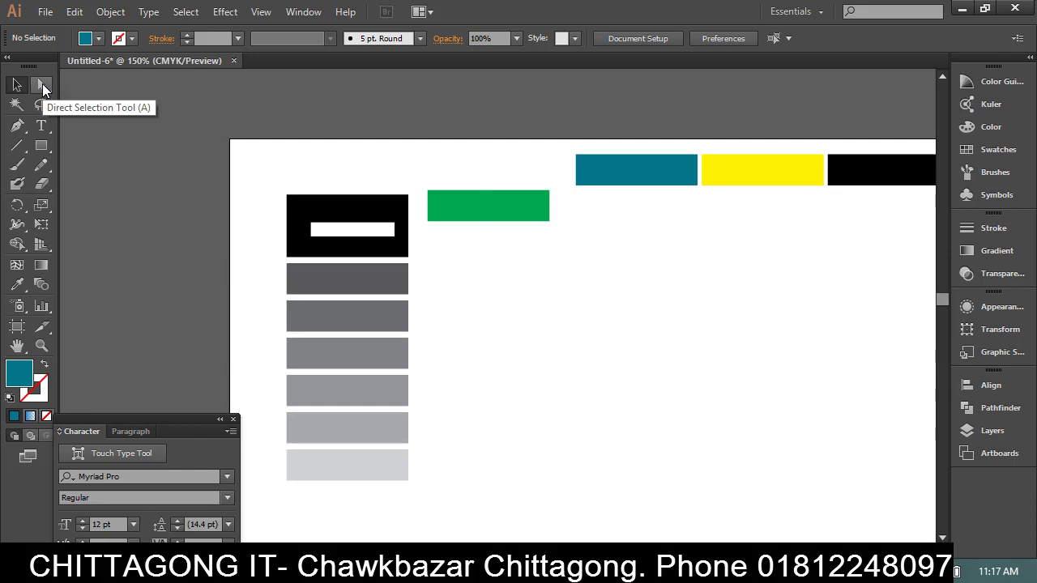
pyautogui.click(43, 83)
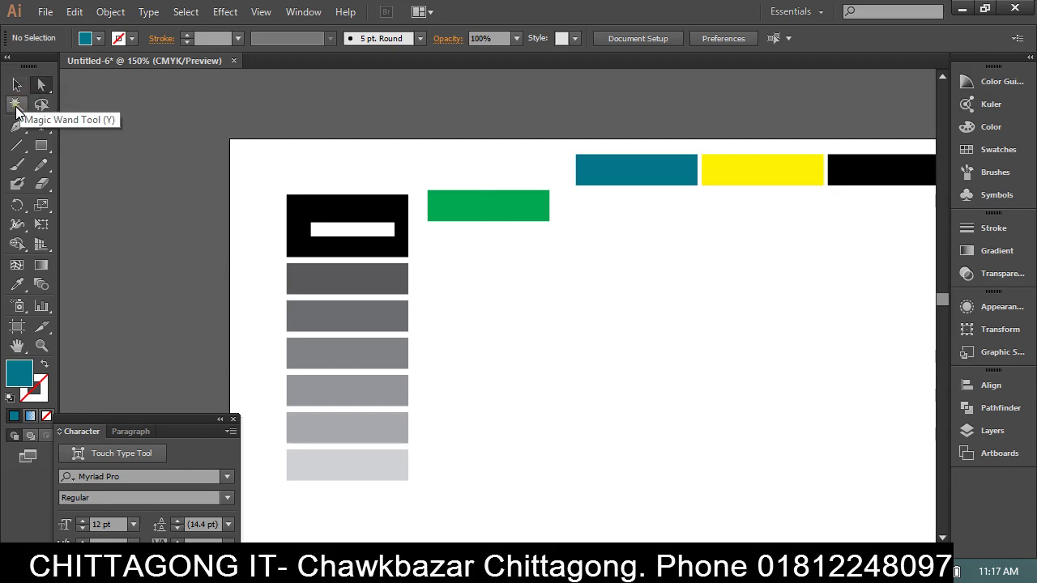
pyautogui.click(16, 107)
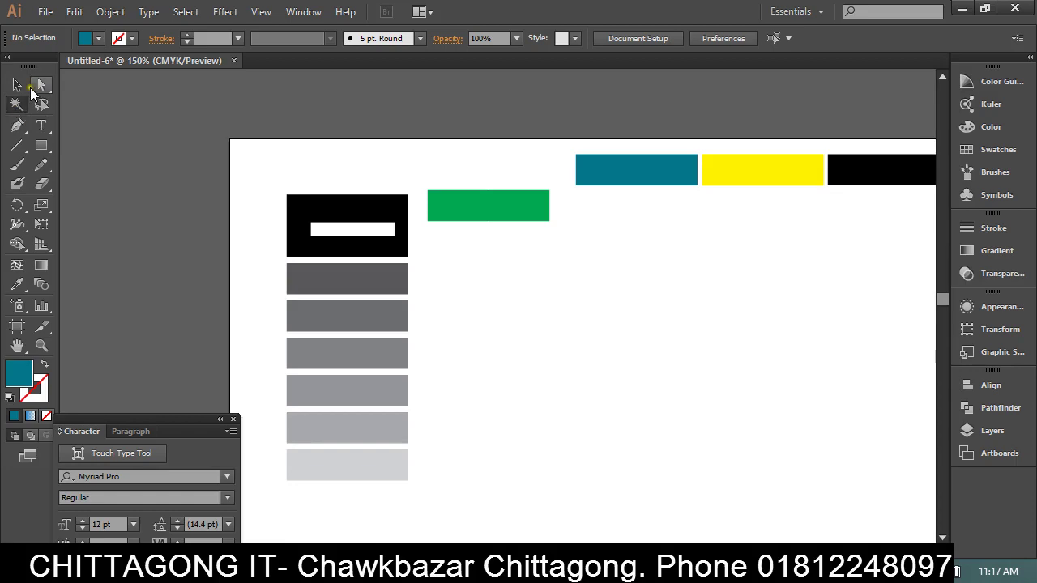
pyautogui.click(50, 10)
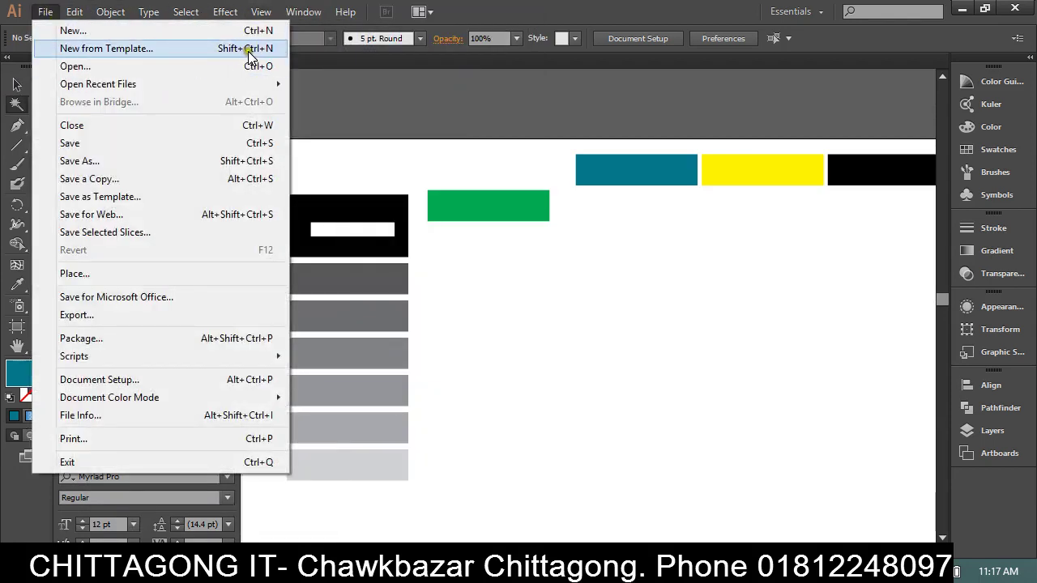
pyautogui.click(383, 92)
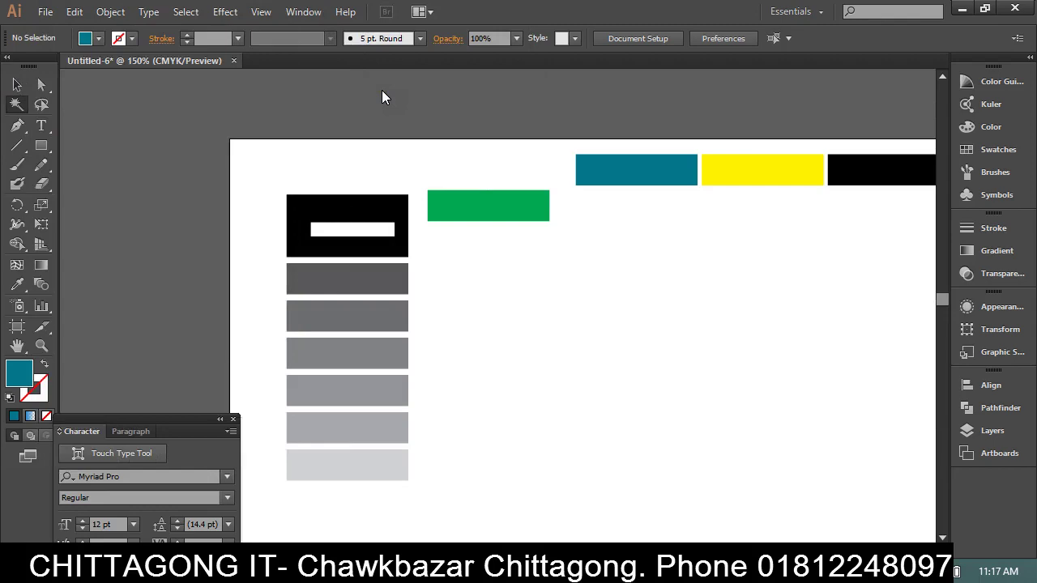
pyautogui.click(110, 11)
pyautogui.moveTo(74, 12)
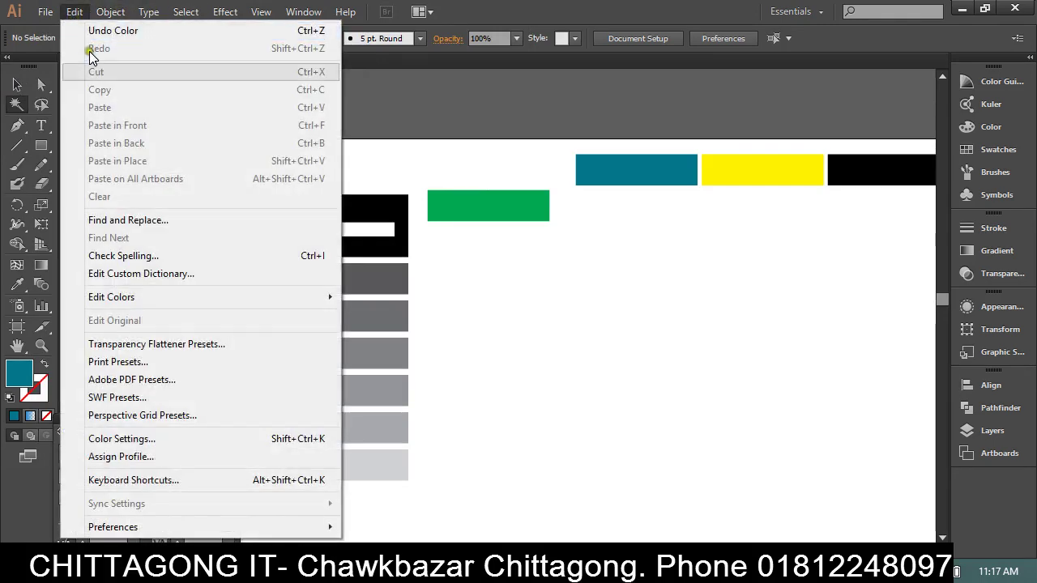
pyautogui.click(623, 213)
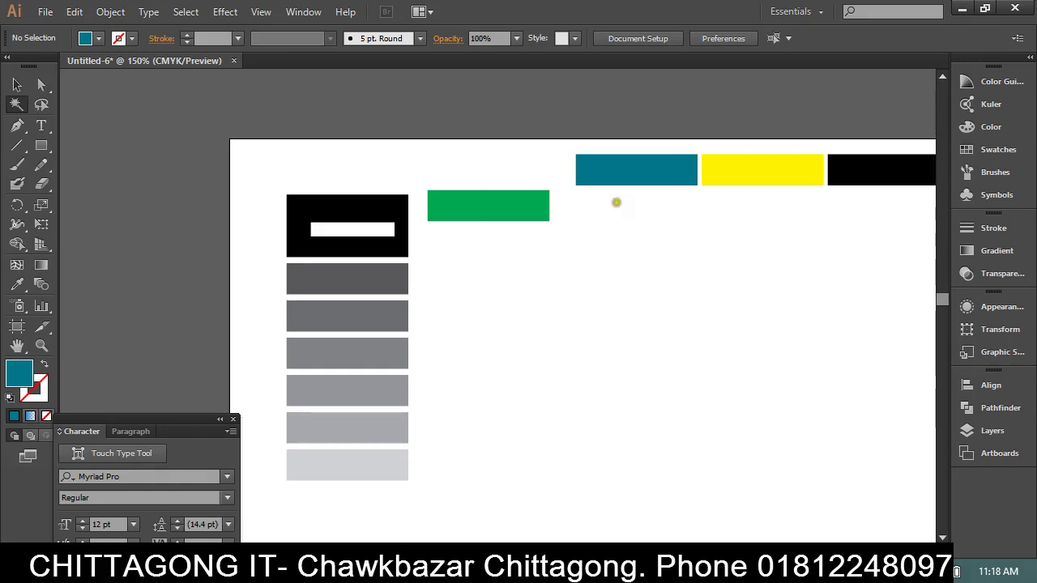
# Move the black rectangle out of the grey column to near the artboard centre.
pyautogui.click(19, 86)
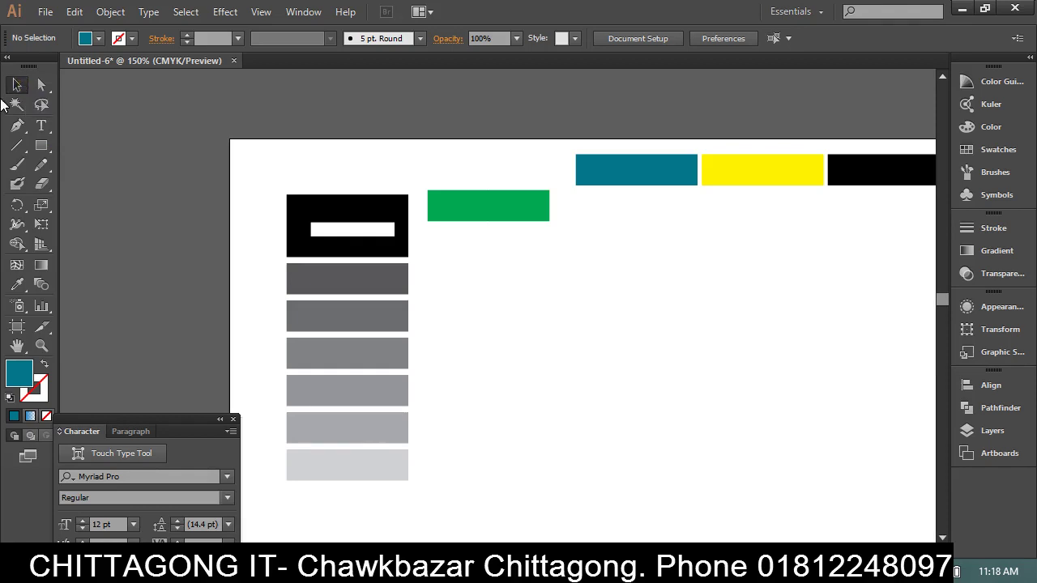
pyautogui.click(324, 211)
pyautogui.moveTo(324, 212)
pyautogui.mouseDown()
pyautogui.moveTo(832, 293)
pyautogui.moveTo(531, 278)
pyautogui.mouseUp()
pyautogui.moveTo(459, 280); pyautogui.dragTo(836, 286)
pyautogui.moveTo(837, 286)
pyautogui.mouseDown()
pyautogui.moveTo(729, 308)
pyautogui.moveTo(526, 316)
pyautogui.mouseUp()
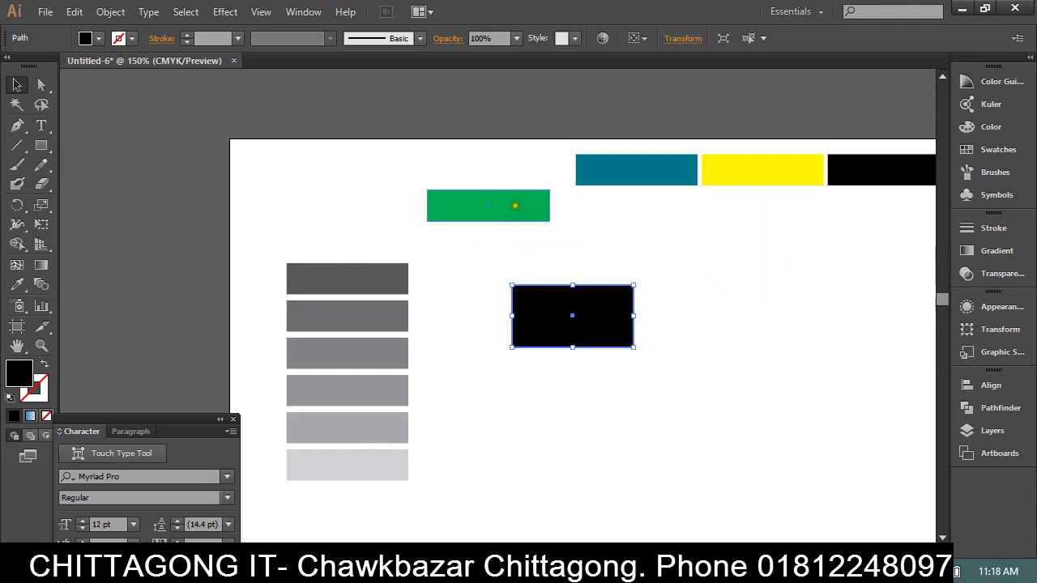
# Fill the green rectangle with magenta from the swatches.
pyautogui.click(515, 205)
pyautogui.click(968, 150)
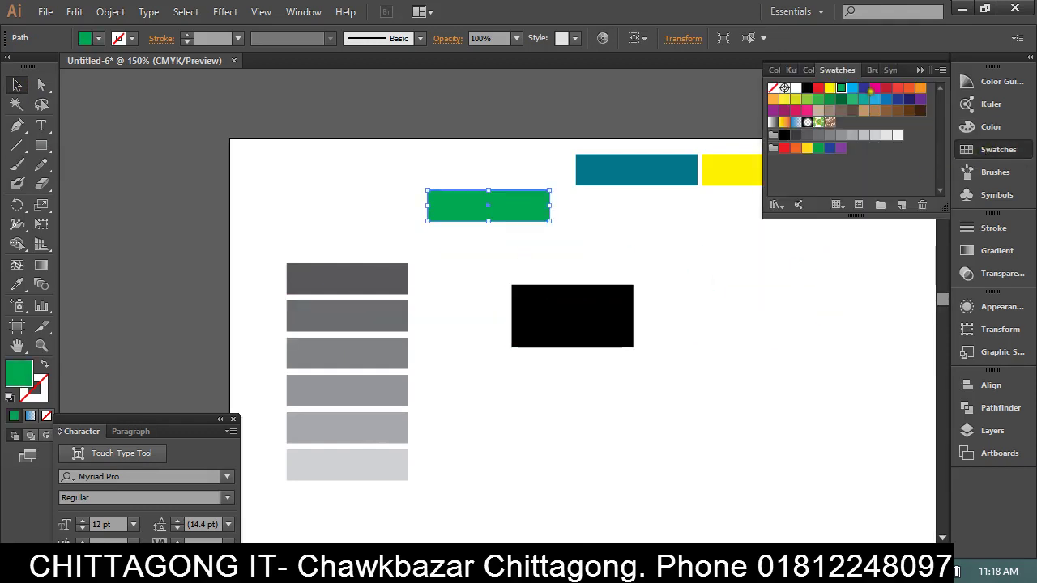
pyautogui.click(875, 87)
pyautogui.click(715, 235)
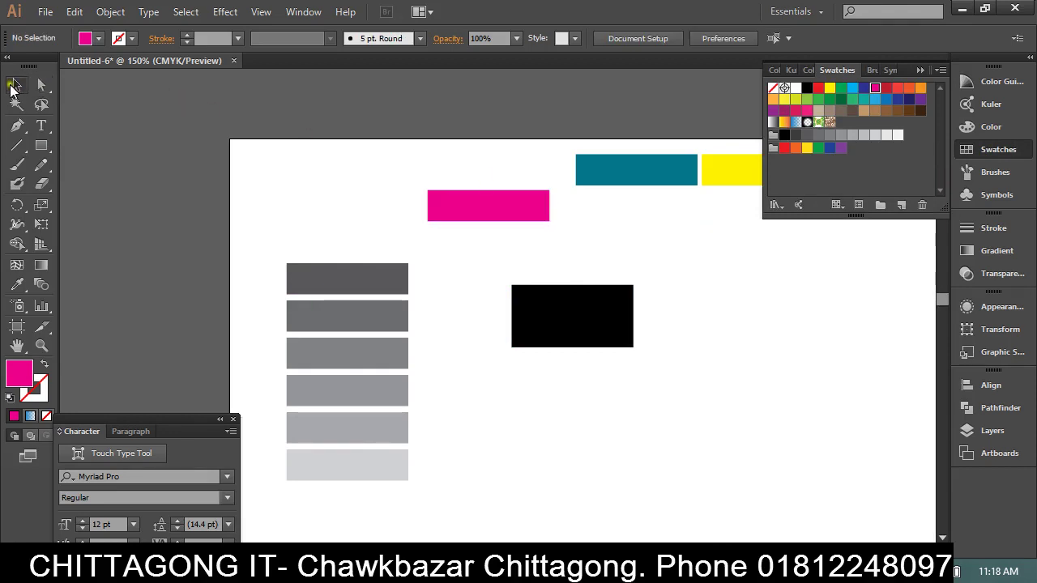
# Move the magenta rectangle above the grey bars and the thin white rectangle further up.
pyautogui.click(16, 104)
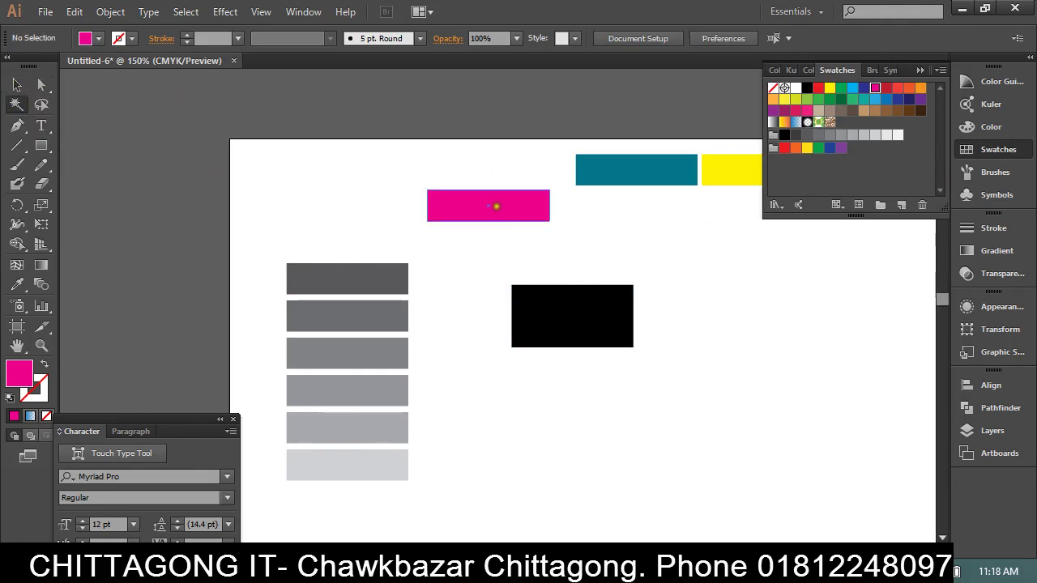
pyautogui.click(529, 211)
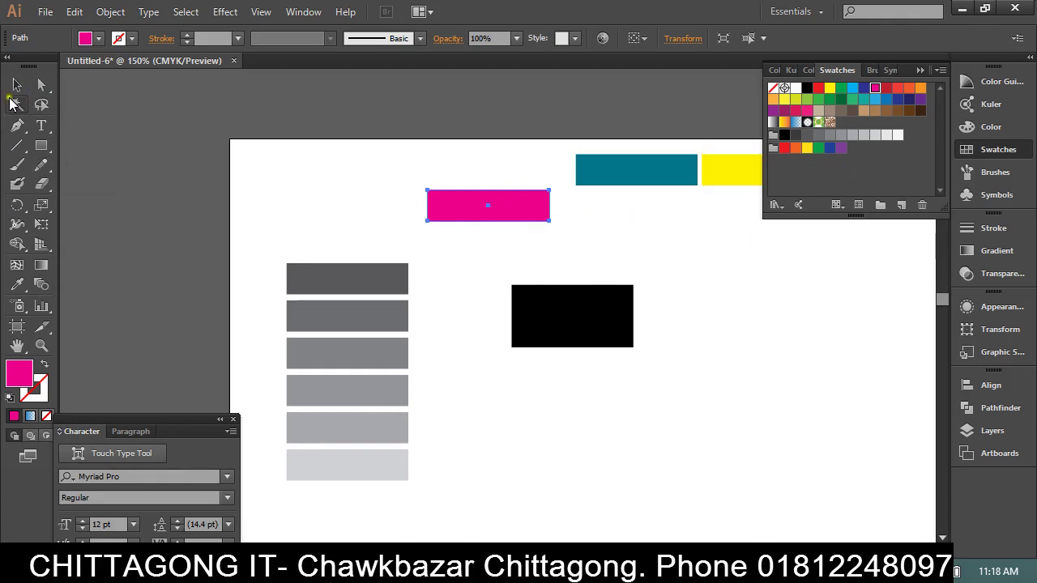
pyautogui.click(13, 88)
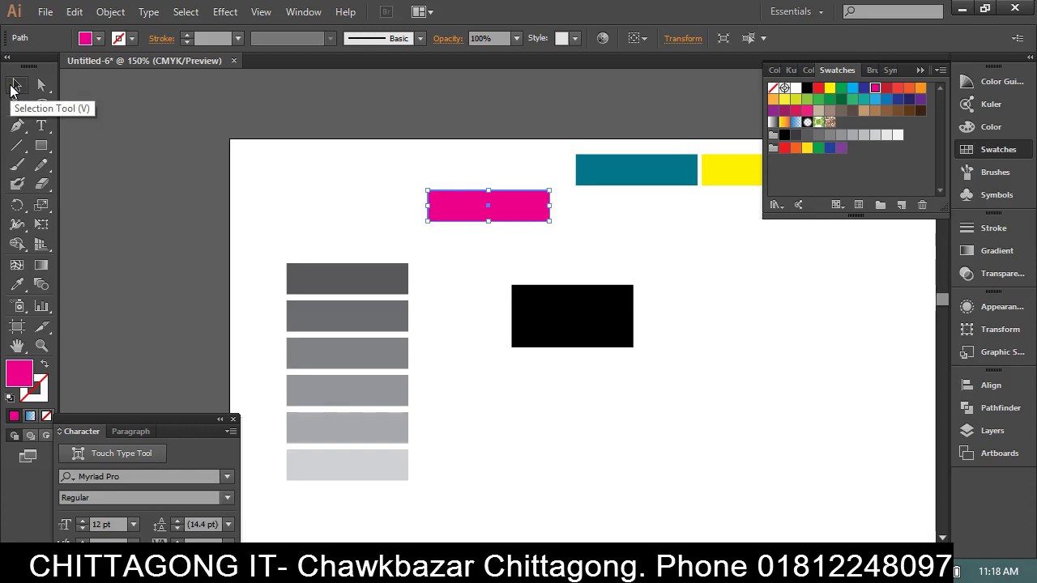
pyautogui.moveTo(490, 203); pyautogui.dragTo(349, 232)
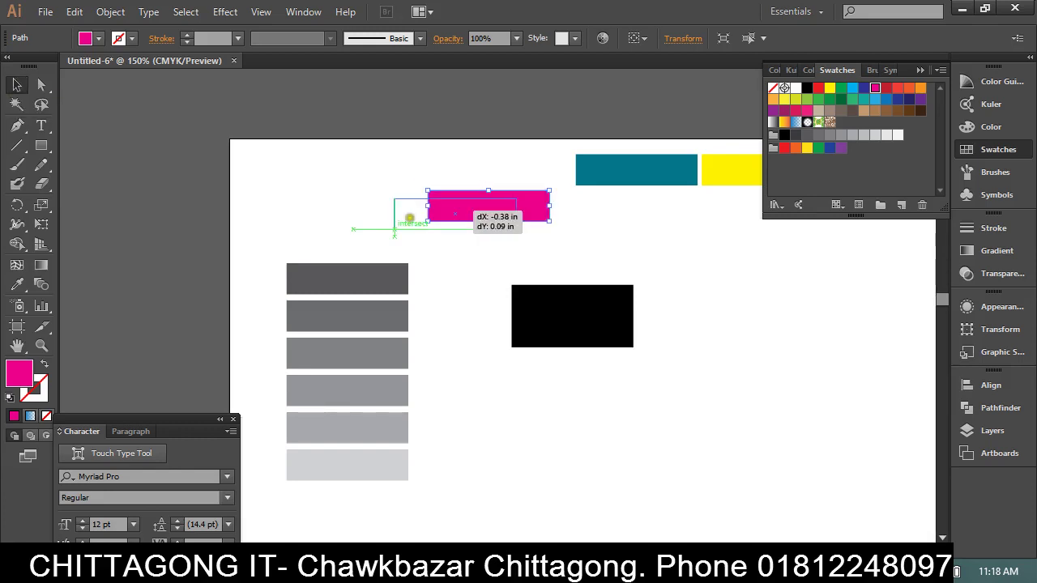
pyautogui.click(592, 229)
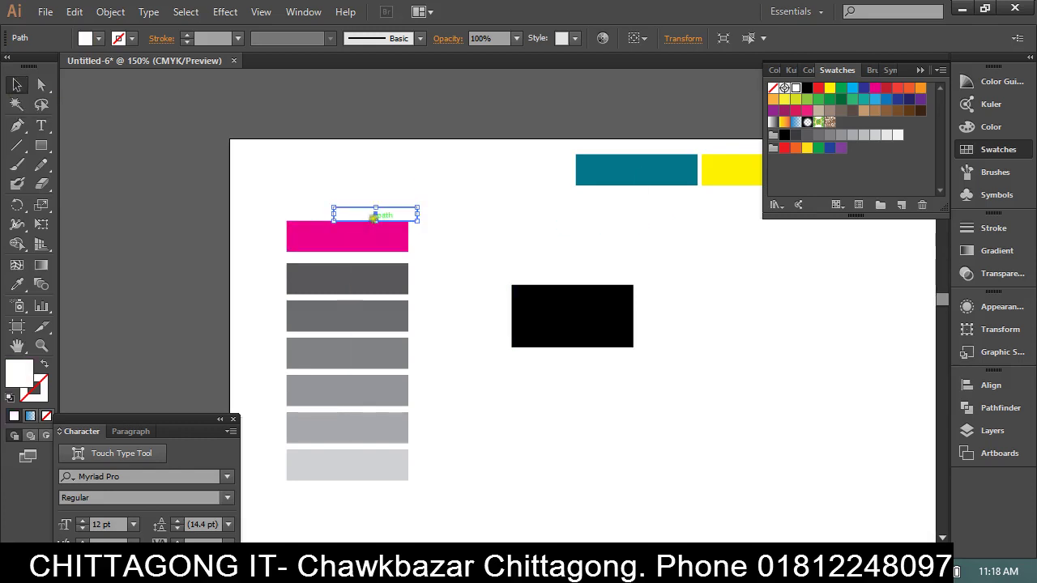
pyautogui.moveTo(592, 229)
pyautogui.mouseDown()
pyautogui.moveTo(420, 162)
pyautogui.moveTo(626, 219)
pyautogui.moveTo(288, 217)
pyautogui.moveTo(351, 219)
pyautogui.mouseUp()
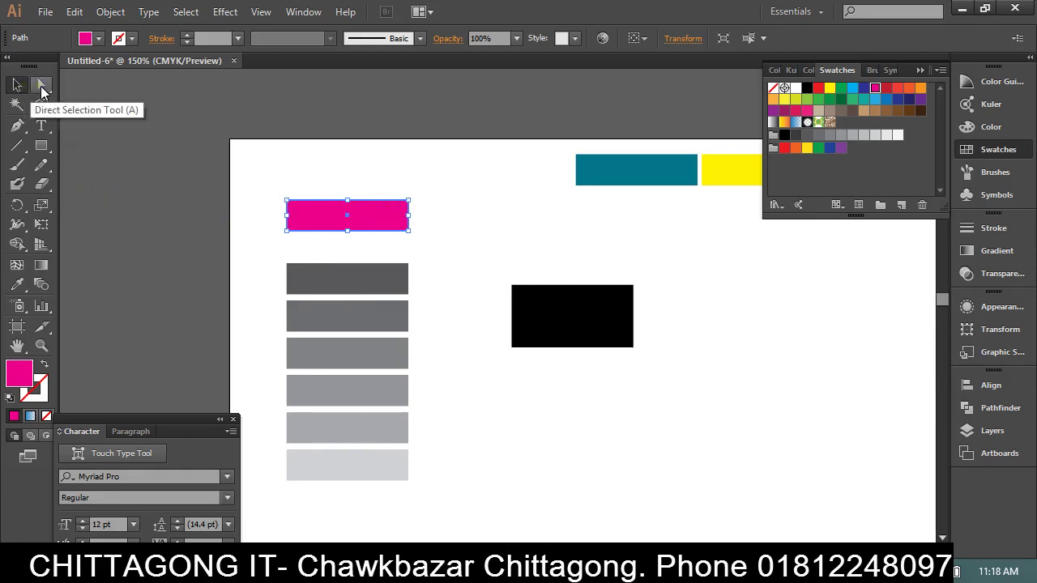
pyautogui.click(41, 85)
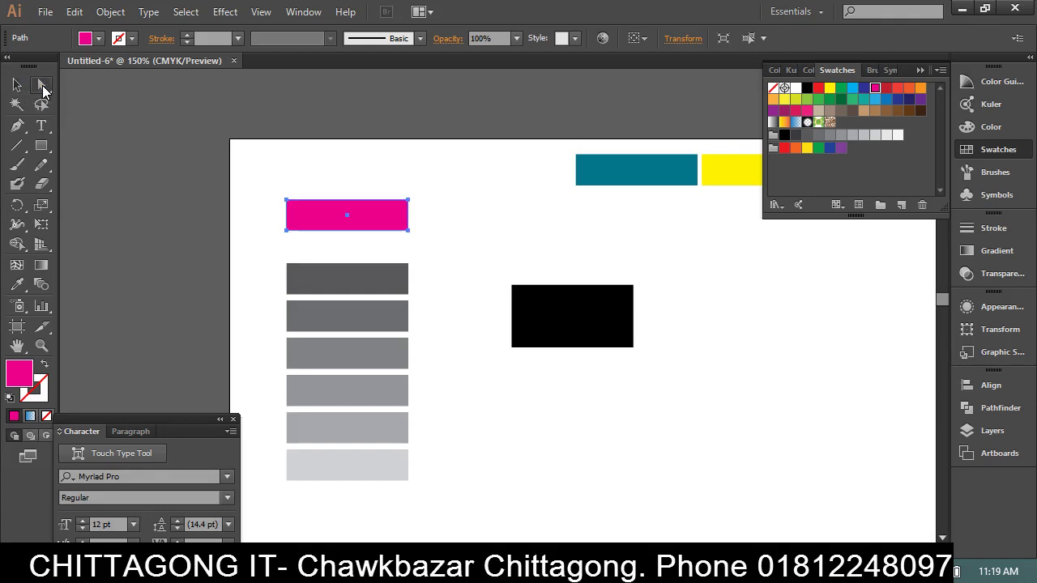
pyautogui.click(18, 86)
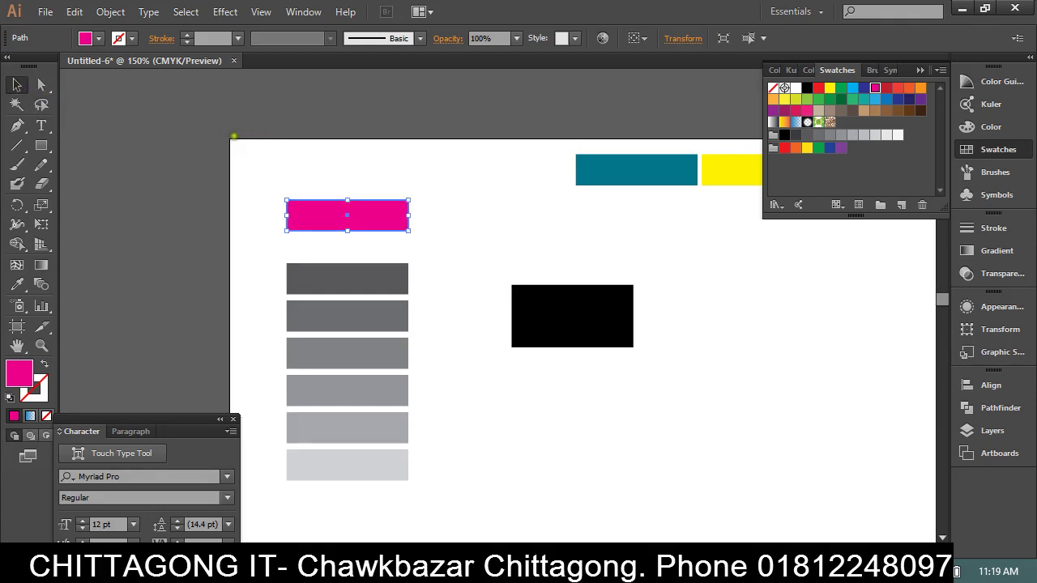
# Group all the artwork on the artboard and nudge the group into place.
pyautogui.moveTo(219, 129); pyautogui.dragTo(629, 473)
pyautogui.rightClick(354, 218)
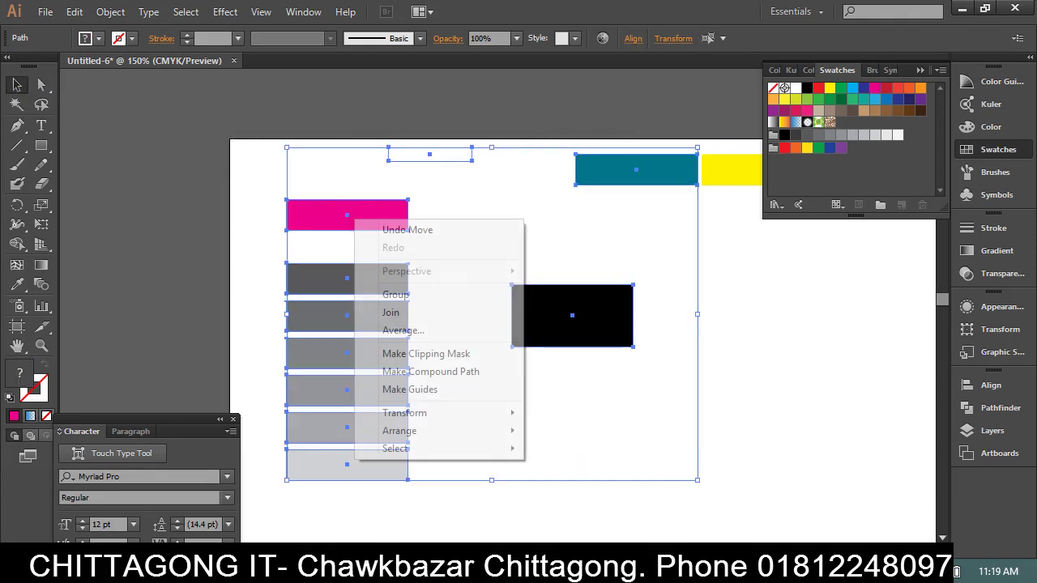
pyautogui.click(409, 295)
pyautogui.click(662, 308)
pyautogui.moveTo(605, 331); pyautogui.dragTo(554, 383)
pyautogui.moveTo(554, 383)
pyautogui.mouseDown()
pyautogui.moveTo(678, 375)
pyautogui.moveTo(609, 343)
pyautogui.moveTo(591, 315)
pyautogui.mouseUp()
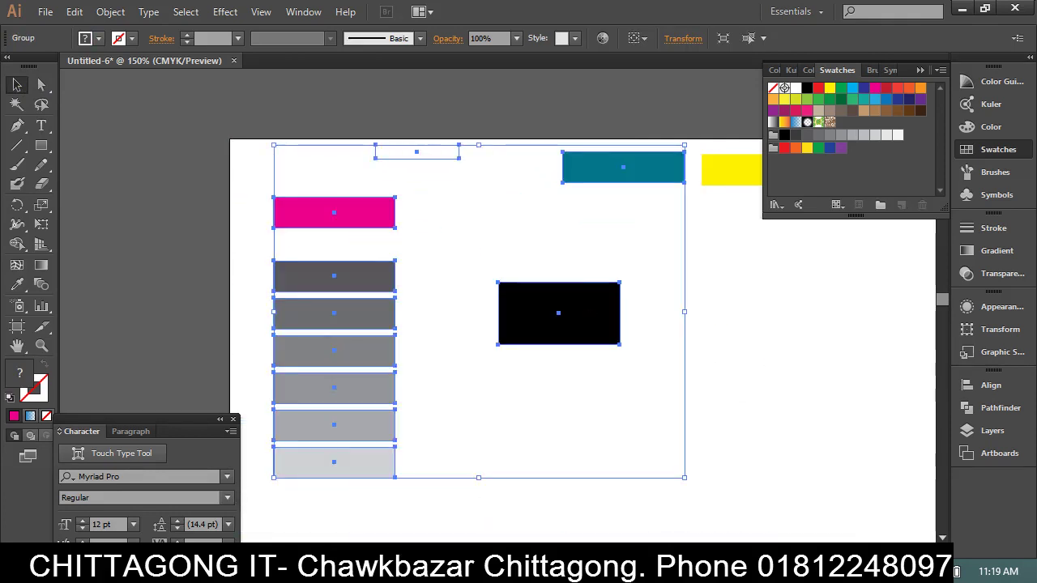
pyautogui.click(788, 326)
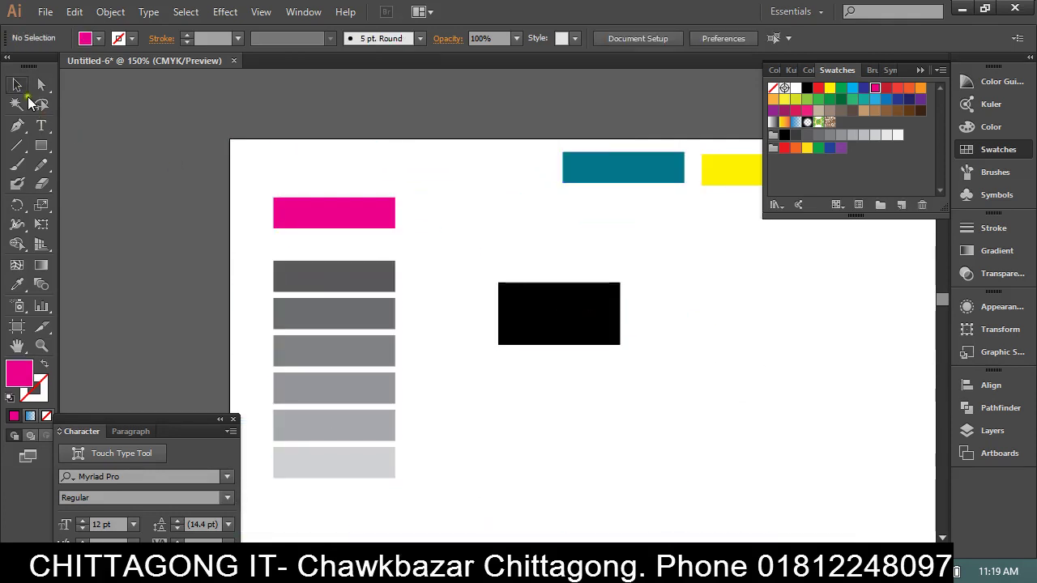
# Move the magenta rectangle to the lower right and the black rectangle above the grey bars.
pyautogui.click(41, 84)
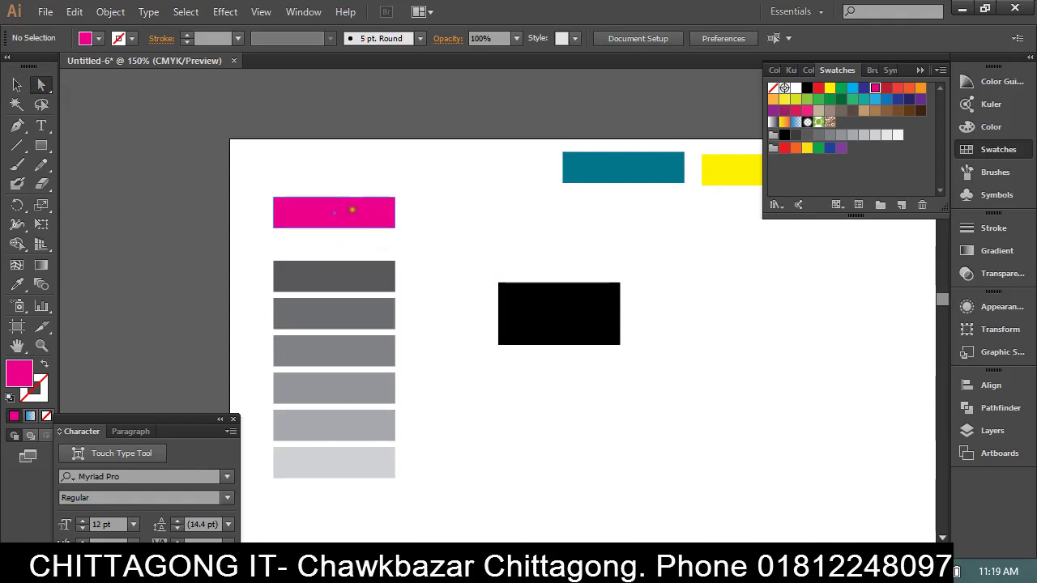
pyautogui.moveTo(352, 210); pyautogui.dragTo(770, 371)
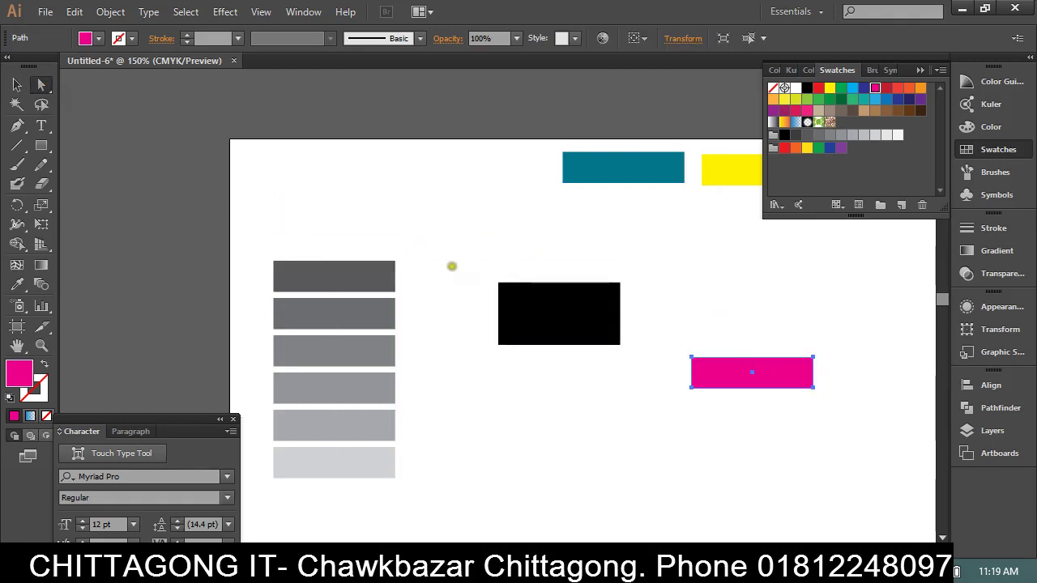
pyautogui.moveTo(522, 303); pyautogui.dragTo(300, 207)
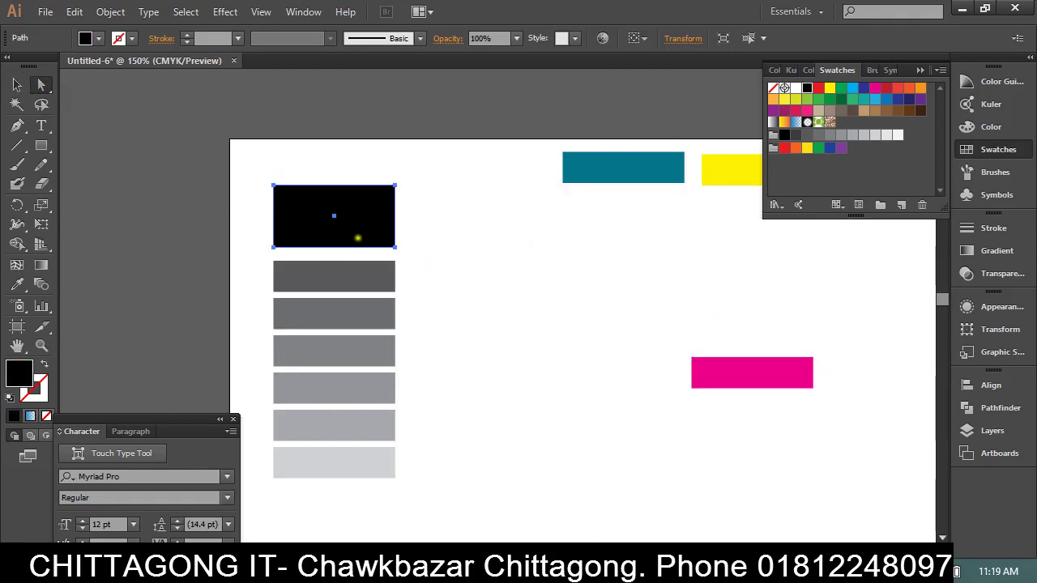
pyautogui.click(16, 85)
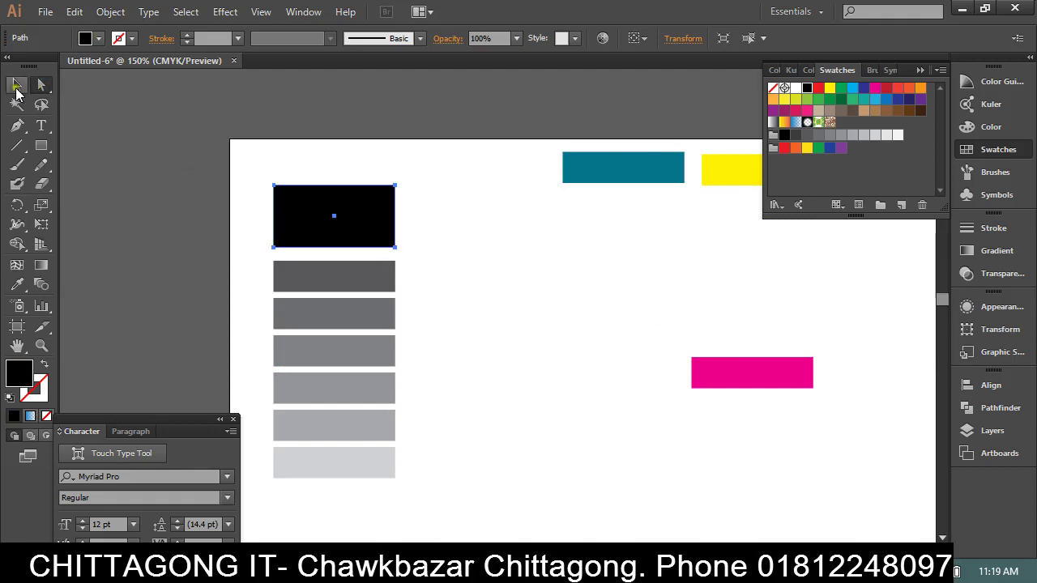
pyautogui.moveTo(383, 208); pyautogui.dragTo(466, 226)
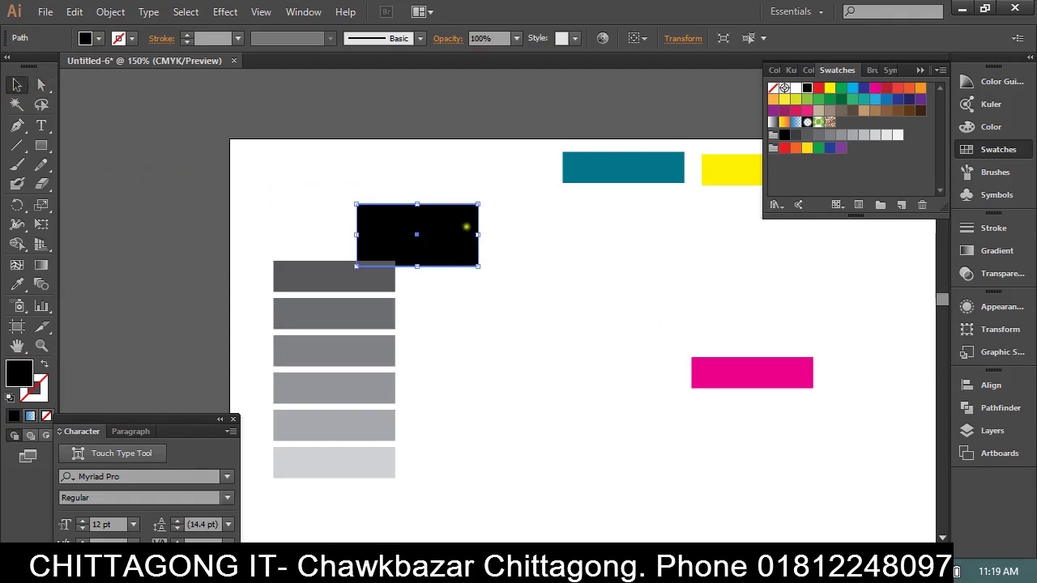
pyautogui.click(266, 171)
pyautogui.moveTo(388, 245)
pyautogui.mouseDown()
pyautogui.moveTo(510, 287)
pyautogui.moveTo(413, 242)
pyautogui.moveTo(393, 243)
pyautogui.mouseUp()
pyautogui.click(42, 84)
# With Direct Selection, drag a corner of the black rectangle and the top grey bar inward into wedges.
pyautogui.click(607, 283)
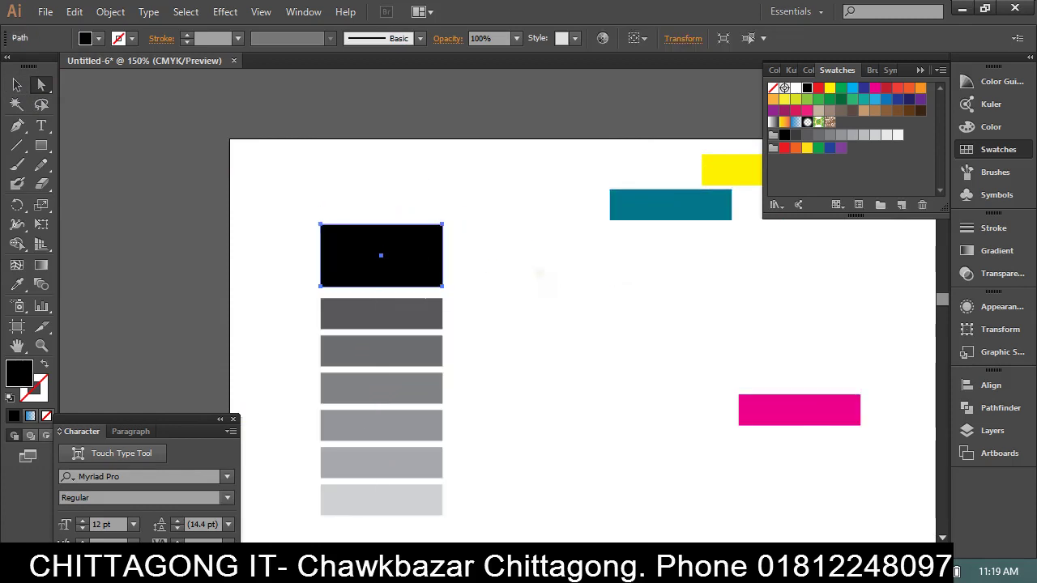
pyautogui.click(544, 279)
pyautogui.click(42, 87)
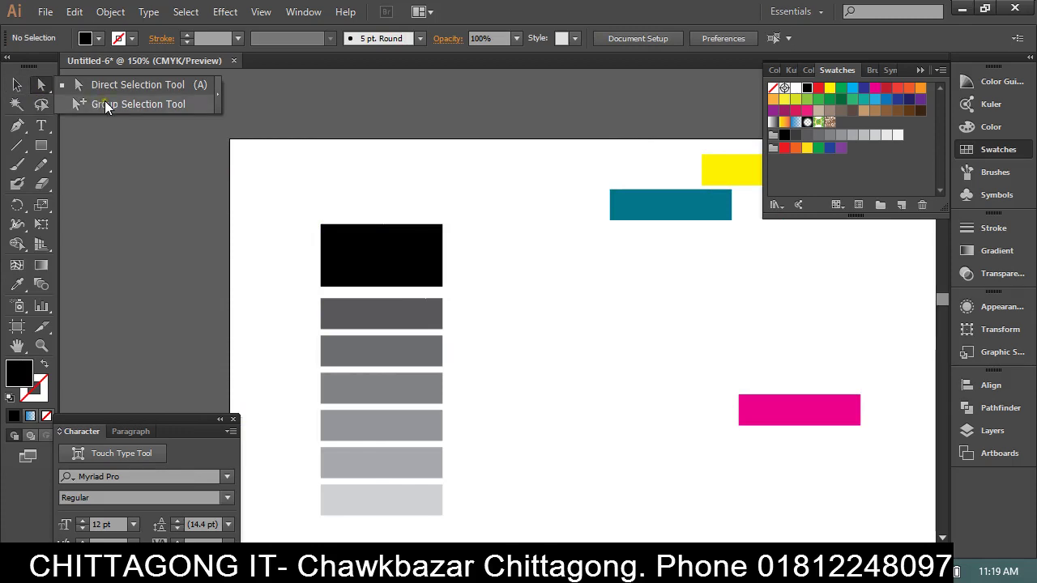
pyautogui.click(105, 103)
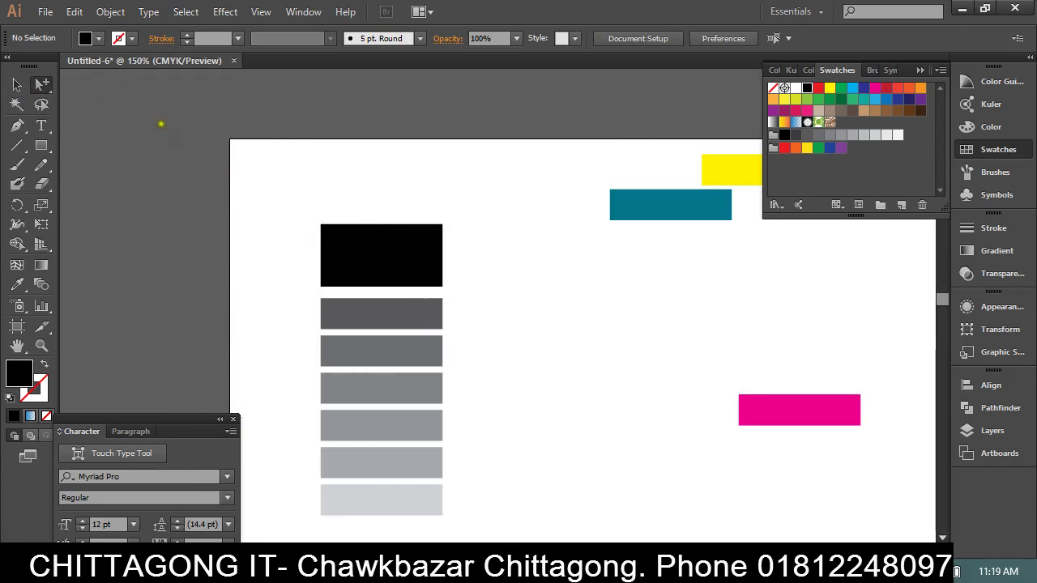
pyautogui.click(45, 89)
pyautogui.click(77, 84)
pyautogui.moveTo(442, 224)
pyautogui.mouseDown()
pyautogui.moveTo(457, 198)
pyautogui.moveTo(571, 151)
pyautogui.moveTo(339, 274)
pyautogui.mouseUp()
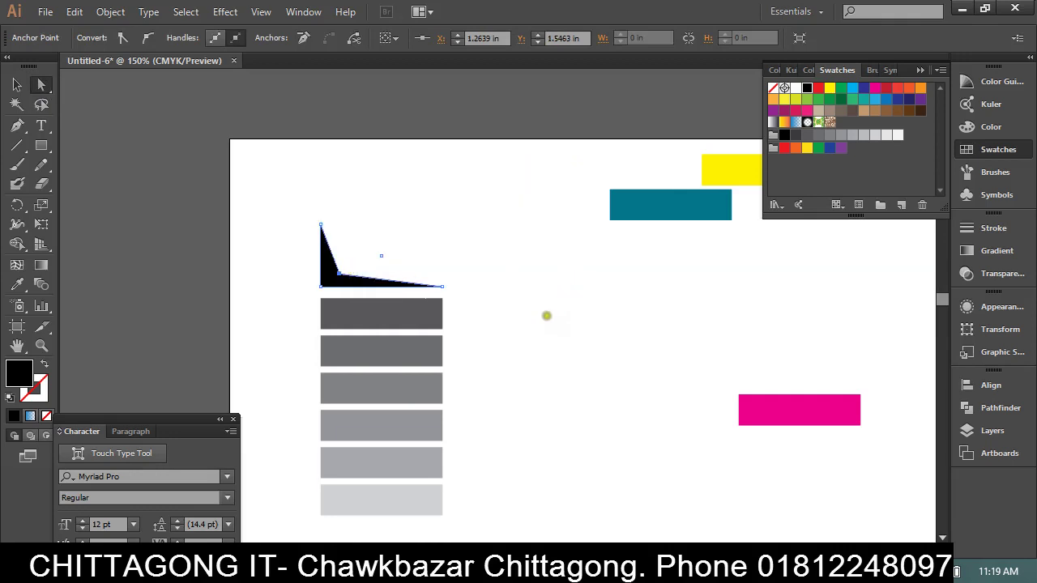
pyautogui.moveTo(442, 328); pyautogui.dragTo(332, 306)
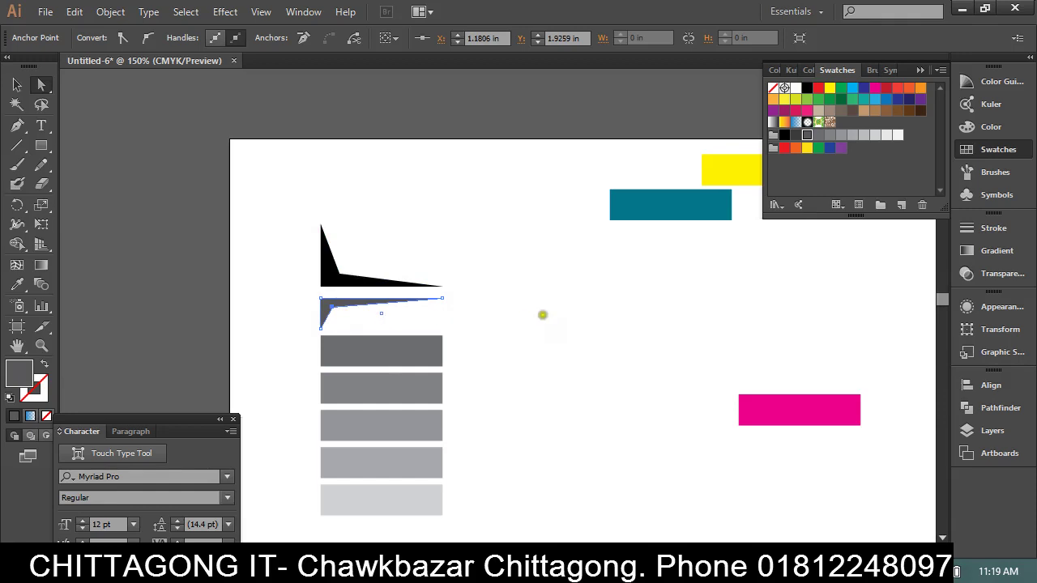
pyautogui.click(17, 84)
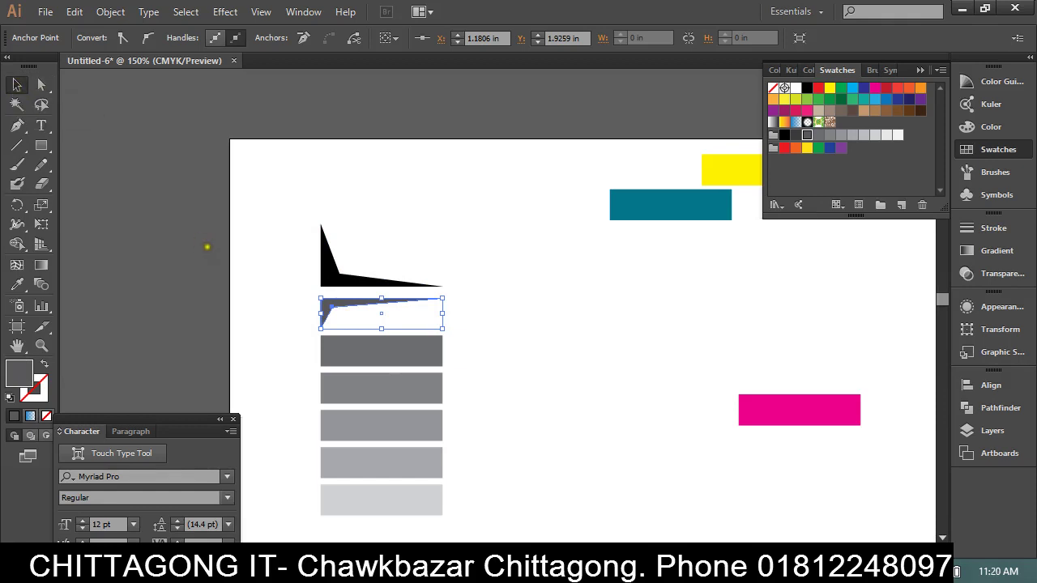
# Isolate the group and move the magenta rectangle up toward the centre.
pyautogui.click(329, 265)
pyautogui.rightClick(329, 266)
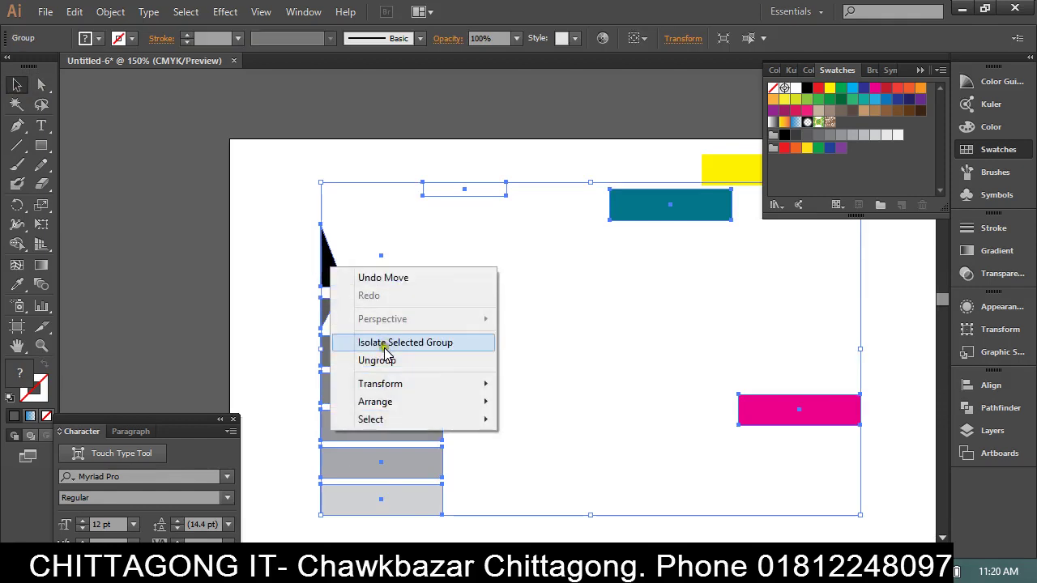
pyautogui.click(381, 340)
pyautogui.click(553, 365)
pyautogui.moveTo(846, 423); pyautogui.dragTo(710, 332)
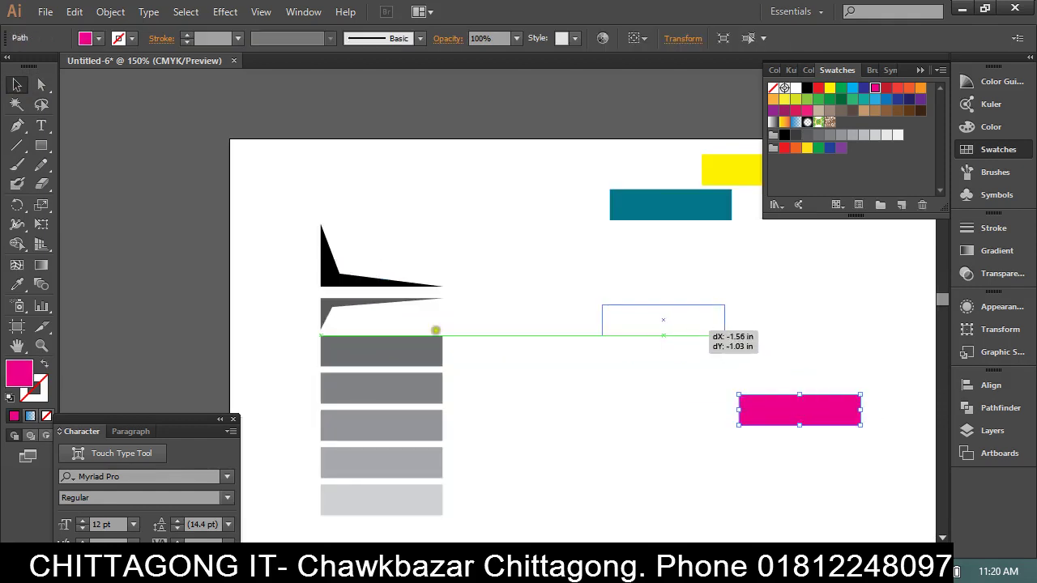
# Draw 24 magenta rectangles of various sizes scattered across the artboard.
pyautogui.press('m')
pyautogui.moveTo(162, 196); pyautogui.dragTo(245, 243)
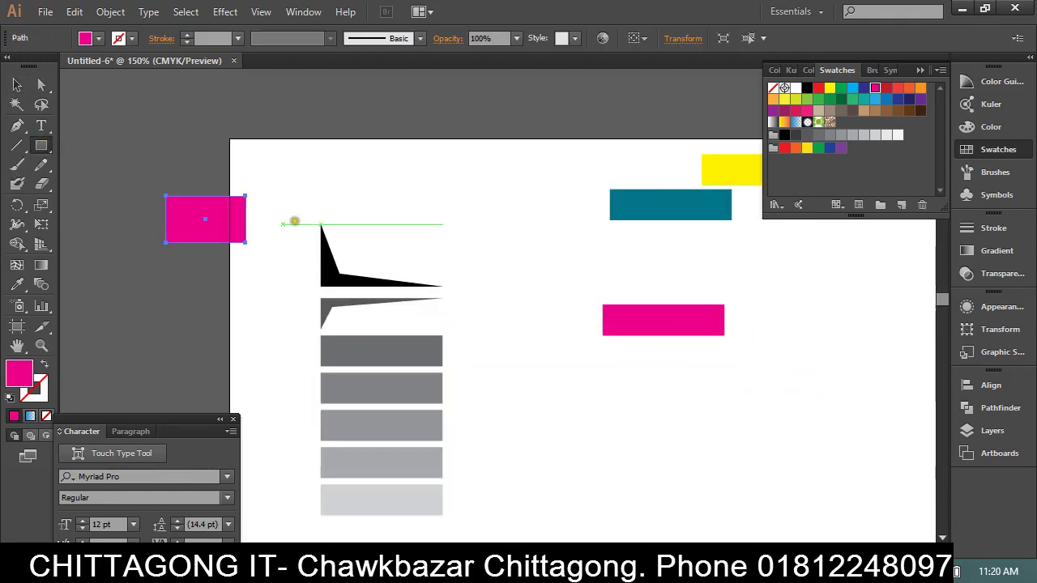
pyautogui.moveTo(308, 211)
pyautogui.mouseDown()
pyautogui.moveTo(339, 223)
pyautogui.moveTo(419, 299)
pyautogui.mouseUp()
pyautogui.moveTo(470, 343); pyautogui.dragTo(476, 363)
pyautogui.moveTo(502, 410); pyautogui.dragTo(525, 434)
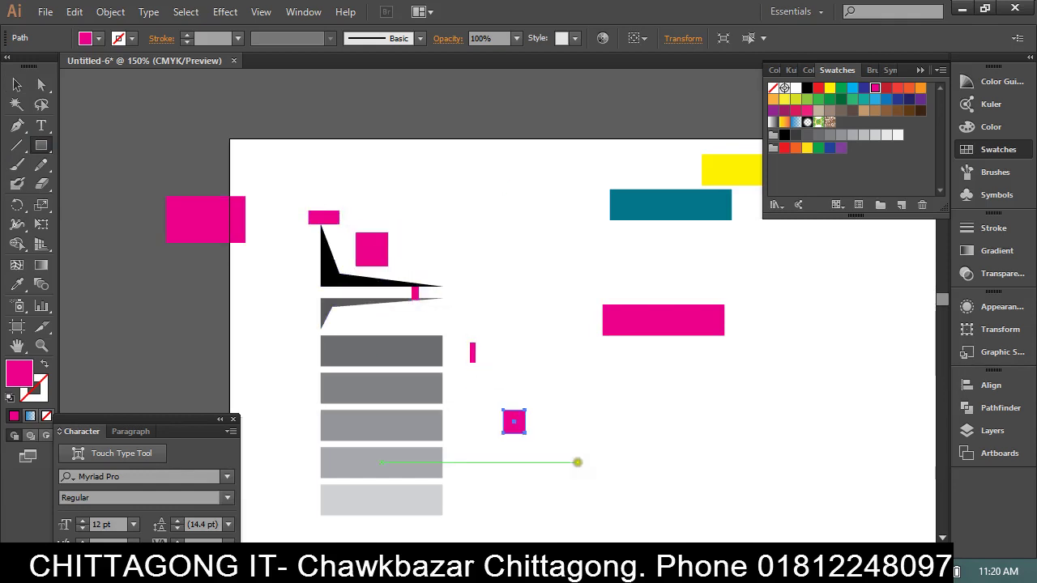
pyautogui.moveTo(628, 485); pyautogui.dragTo(687, 499)
pyautogui.moveTo(761, 470); pyautogui.dragTo(785, 497)
pyautogui.moveTo(790, 433); pyautogui.dragTo(795, 398)
pyautogui.moveTo(804, 314); pyautogui.dragTo(808, 329)
pyautogui.moveTo(748, 232); pyautogui.dragTo(763, 249)
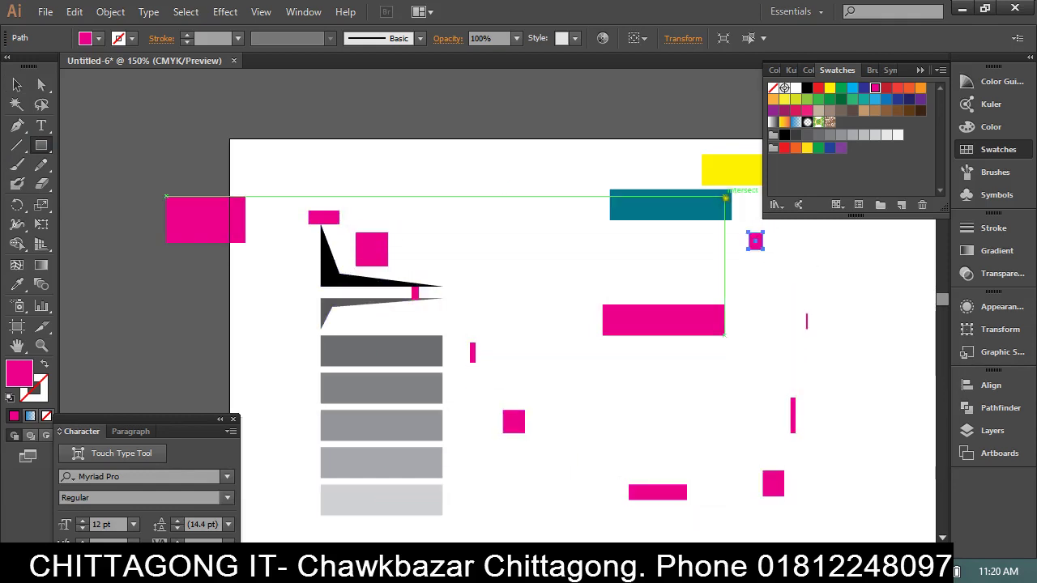
pyautogui.moveTo(701, 170); pyautogui.dragTo(723, 195)
pyautogui.moveTo(582, 154); pyautogui.dragTo(560, 163)
pyautogui.moveTo(497, 183); pyautogui.dragTo(519, 225)
pyautogui.moveTo(432, 313); pyautogui.dragTo(453, 334)
pyautogui.moveTo(348, 429); pyautogui.dragTo(381, 462)
pyautogui.moveTo(303, 491); pyautogui.dragTo(313, 500)
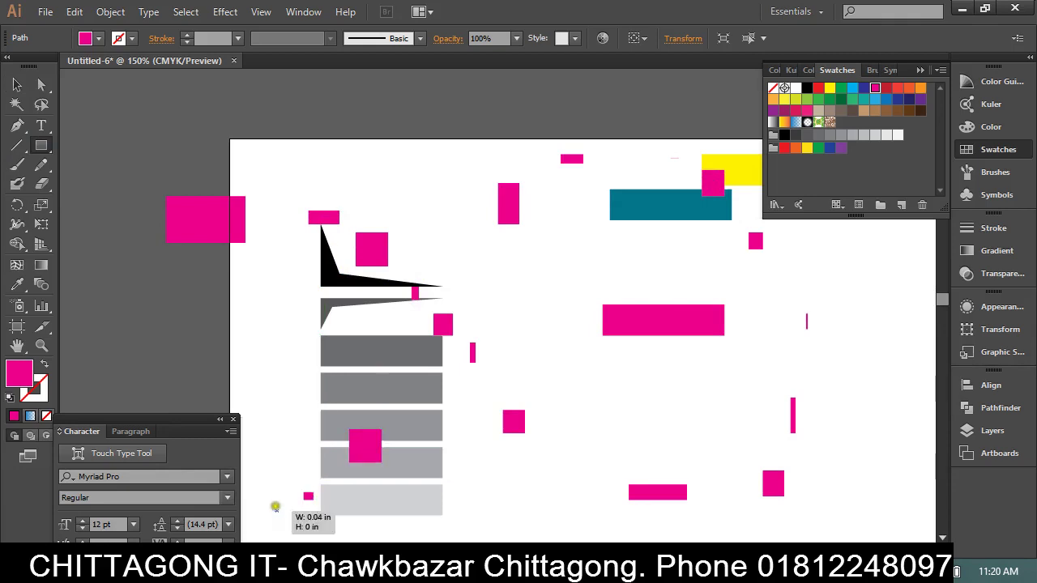
pyautogui.moveTo(253, 403)
pyautogui.mouseDown()
pyautogui.moveTo(242, 366)
pyautogui.moveTo(256, 346)
pyautogui.mouseUp()
pyautogui.moveTo(295, 321); pyautogui.dragTo(387, 392)
pyautogui.moveTo(419, 411); pyautogui.dragTo(433, 432)
pyautogui.moveTo(494, 489); pyautogui.dragTo(519, 515)
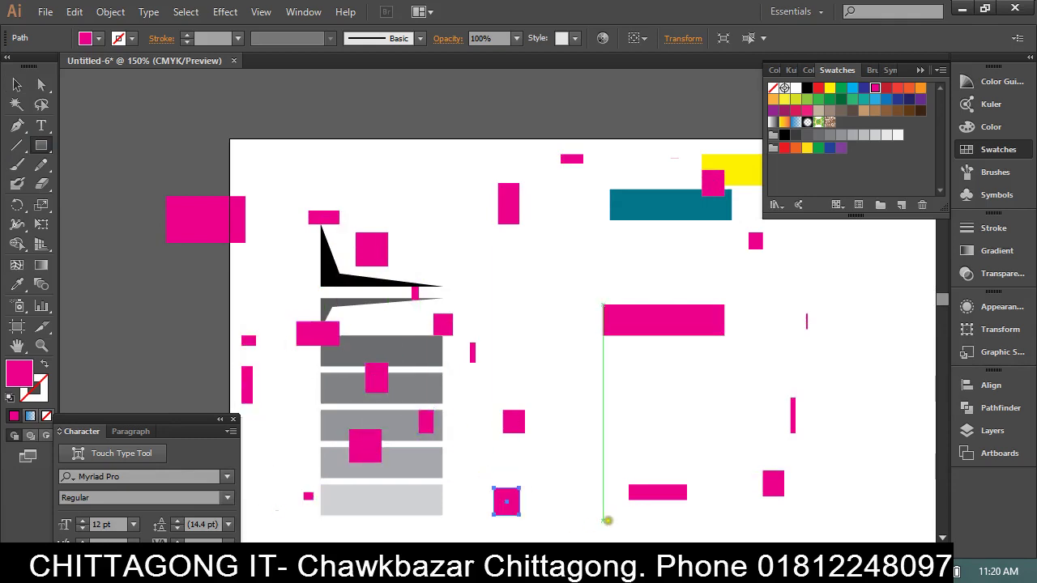
pyautogui.moveTo(609, 519); pyautogui.dragTo(628, 470)
pyautogui.moveTo(633, 393); pyautogui.dragTo(594, 430)
pyautogui.moveTo(508, 328); pyautogui.dragTo(542, 353)
pyautogui.moveTo(459, 275); pyautogui.dragTo(452, 256)
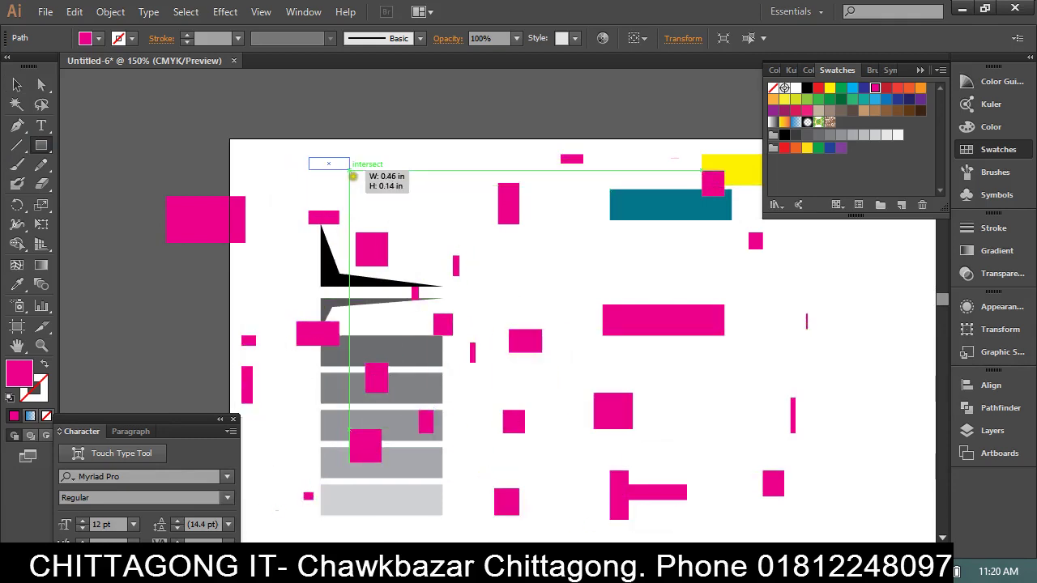
pyautogui.moveTo(307, 157); pyautogui.dragTo(350, 170)
pyautogui.click(8, 86)
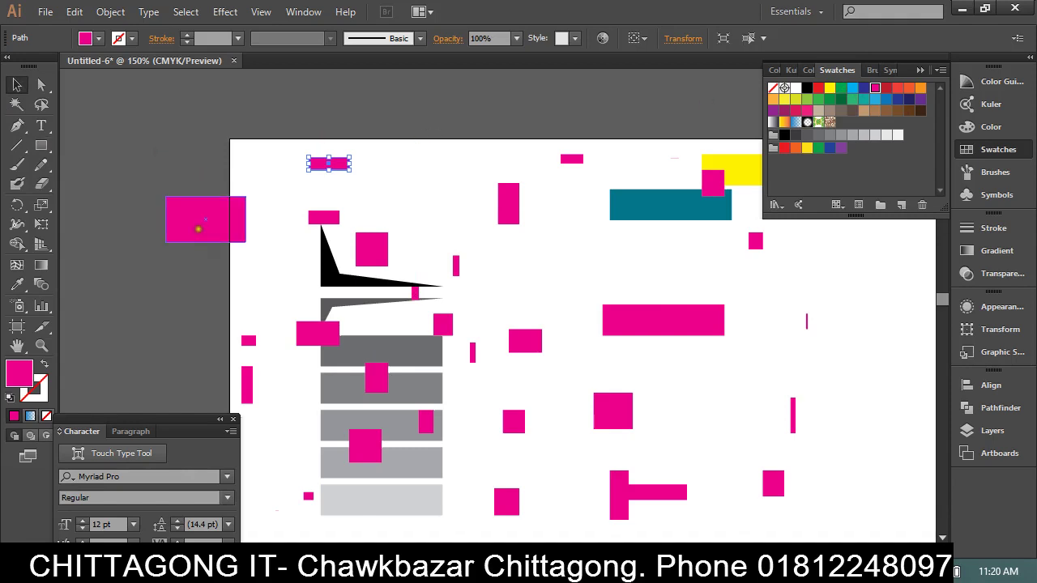
# Magic Wand-select all the magenta rectangles, fill them with the green swatch, and deselect.
pyautogui.click(199, 230)
pyautogui.click(840, 87)
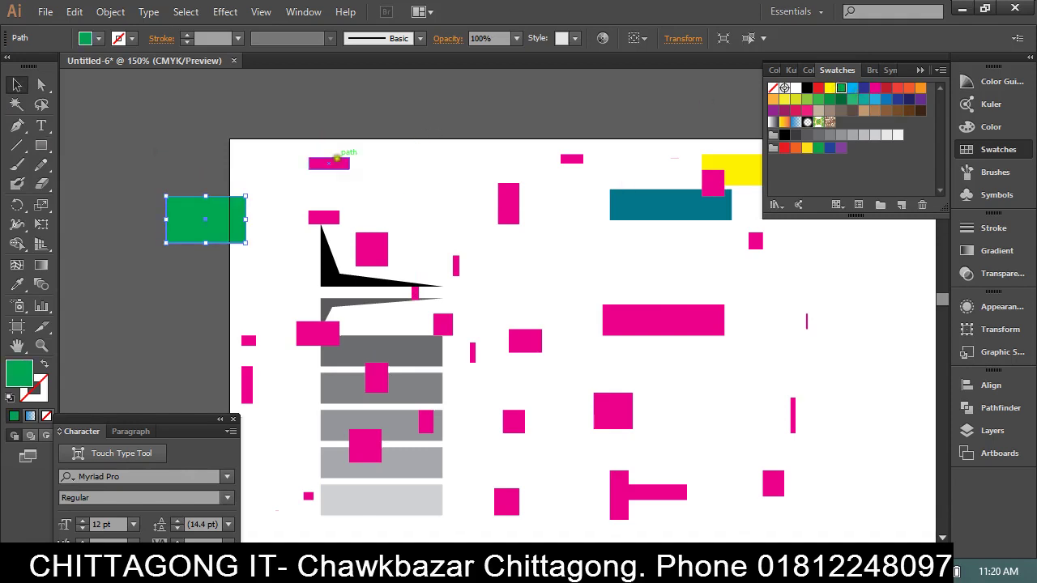
pyautogui.click(342, 159)
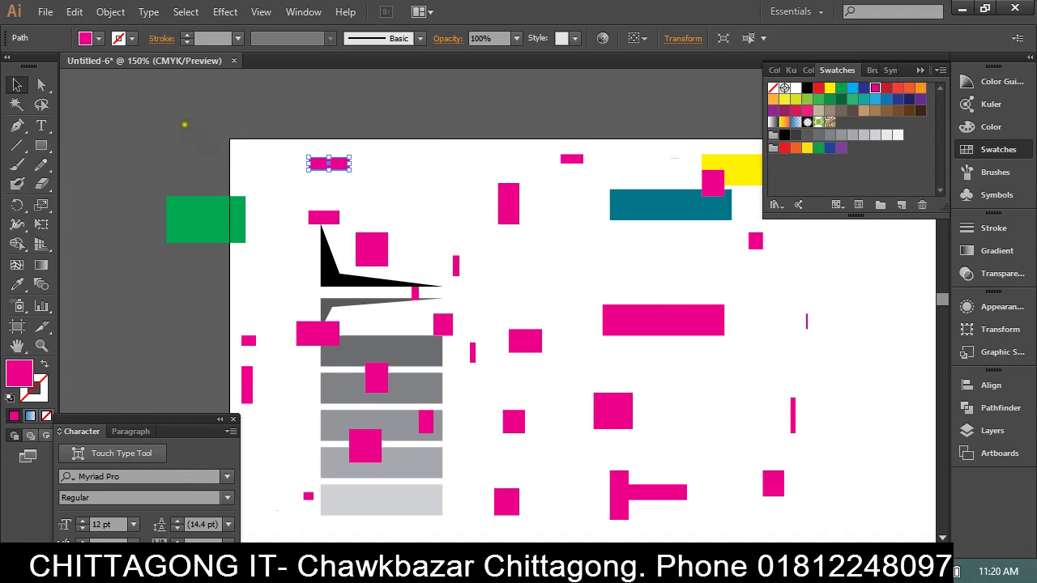
pyautogui.moveTo(158, 146); pyautogui.dragTo(837, 525)
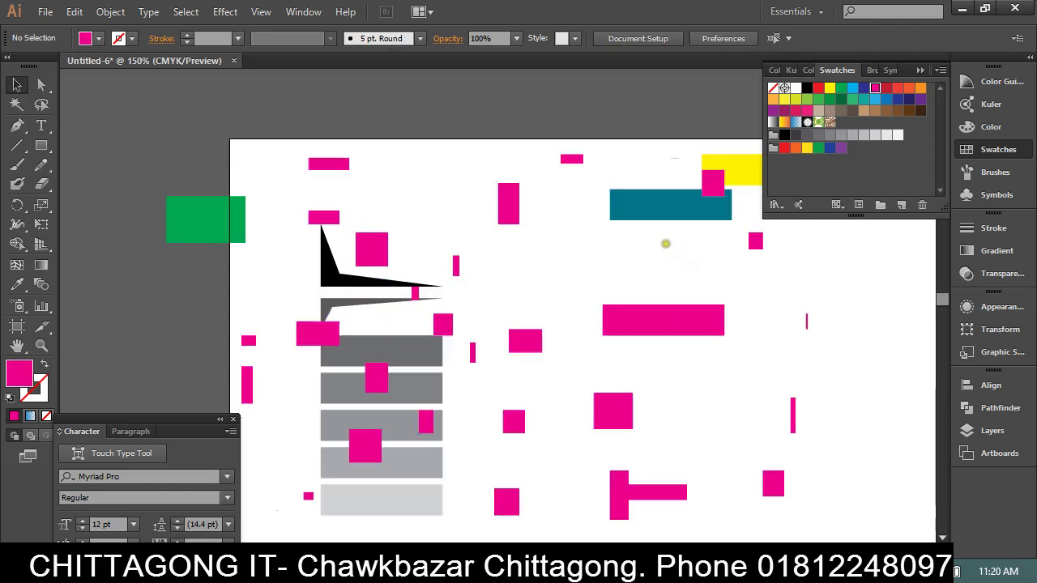
pyautogui.click(667, 242)
pyautogui.click(17, 105)
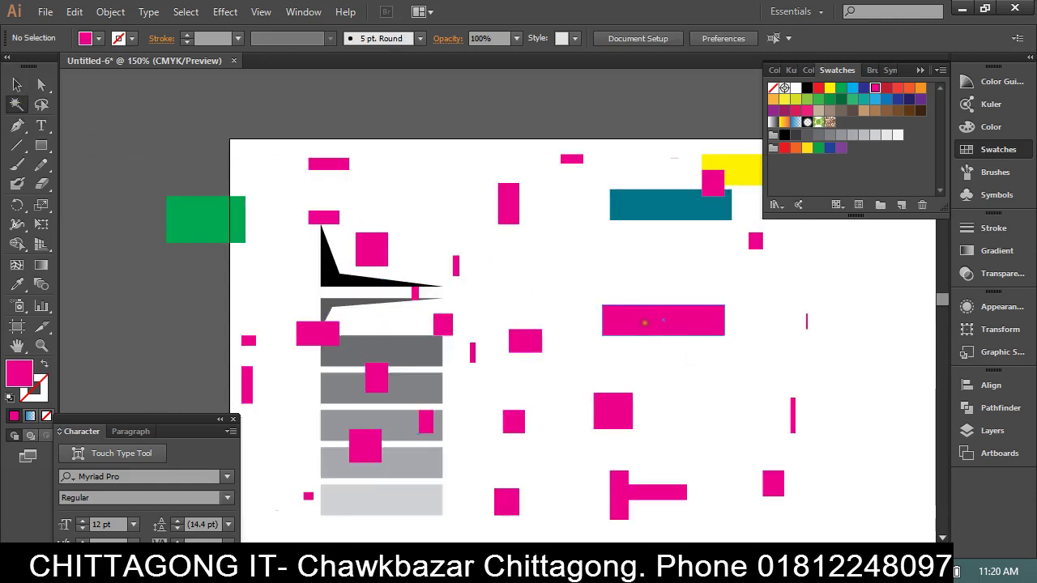
pyautogui.click(644, 322)
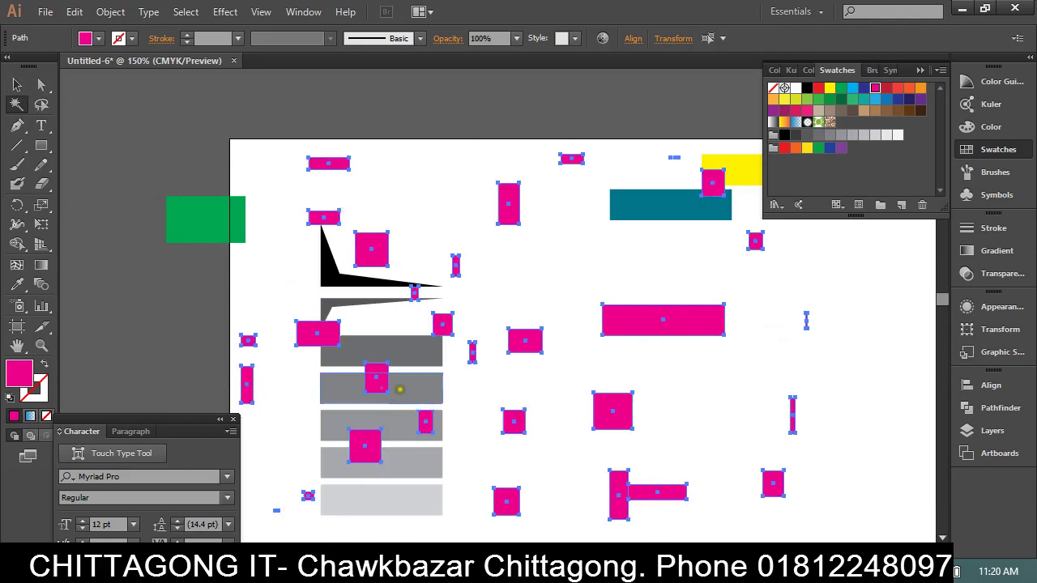
pyautogui.click(841, 88)
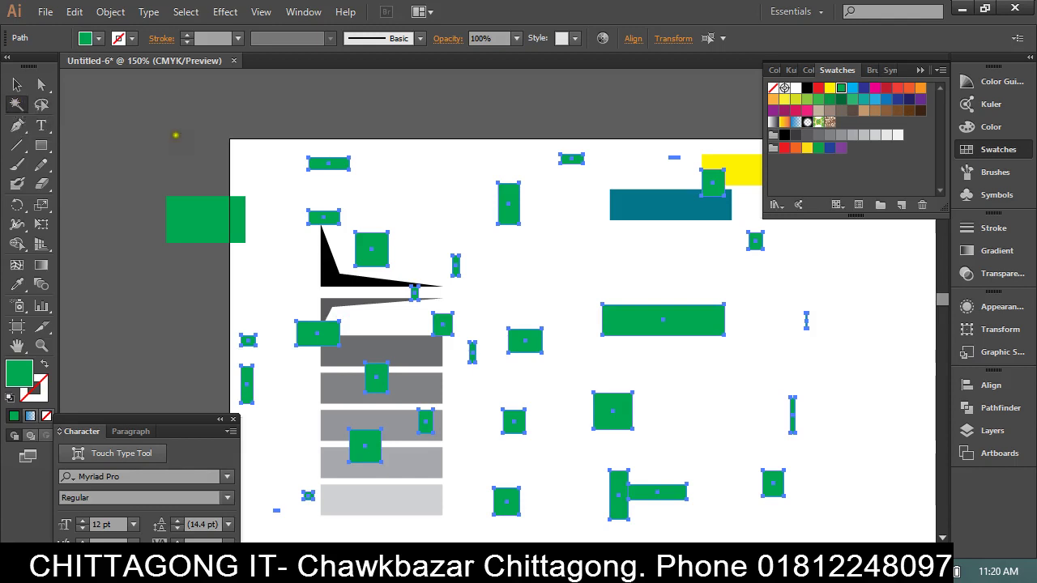
pyautogui.press('v')
pyautogui.click(104, 100)
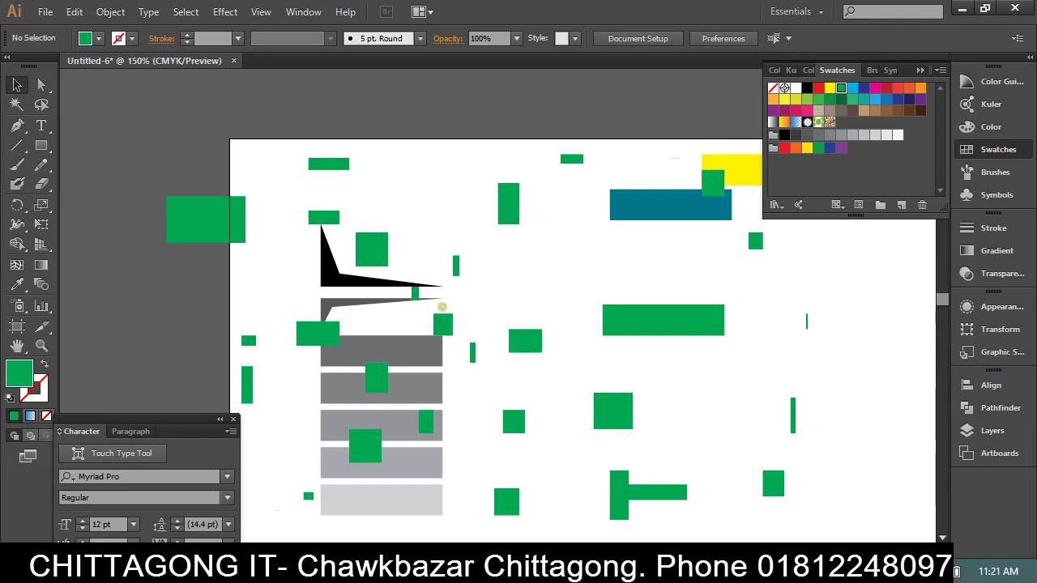
pyautogui.moveTo(376, 327); pyautogui.dragTo(553, 450)
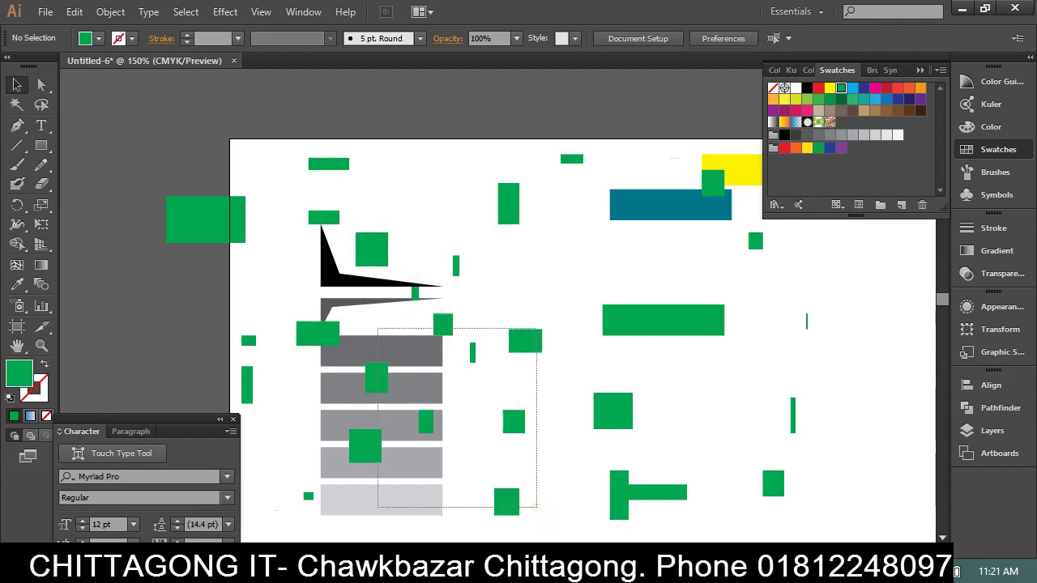
pyautogui.moveTo(553, 449); pyautogui.dragTo(510, 508)
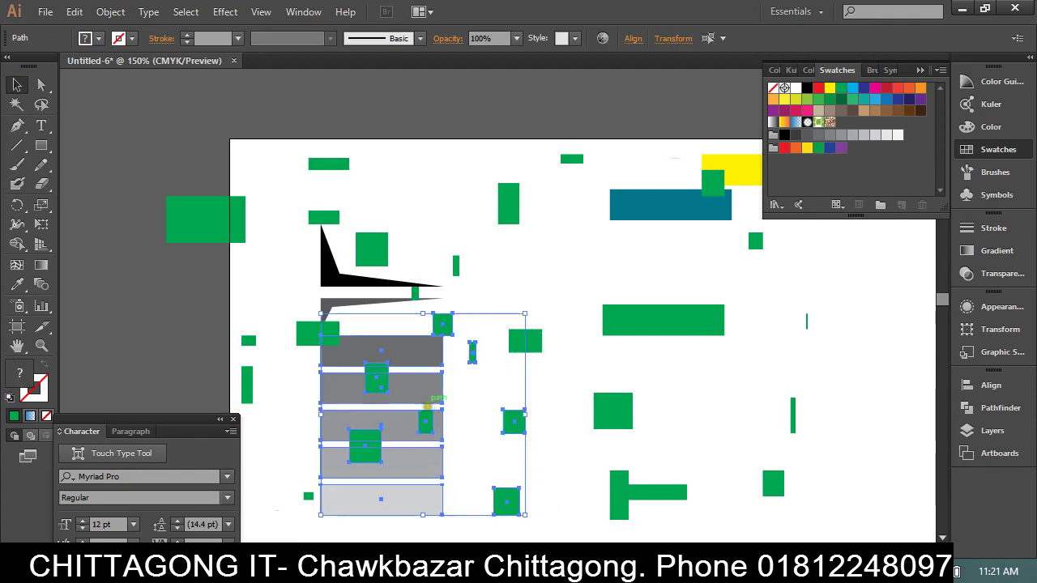
pyautogui.click(483, 440)
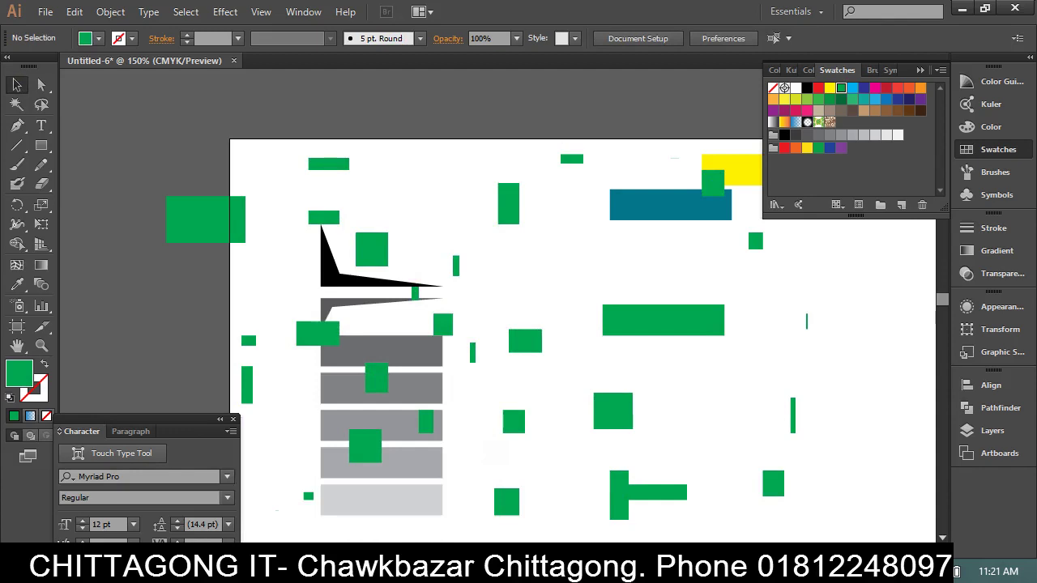
pyautogui.moveTo(290, 196)
pyautogui.mouseDown()
pyautogui.moveTo(724, 495)
pyautogui.moveTo(673, 474)
pyautogui.mouseUp()
pyautogui.click(16, 103)
pyautogui.click(315, 241)
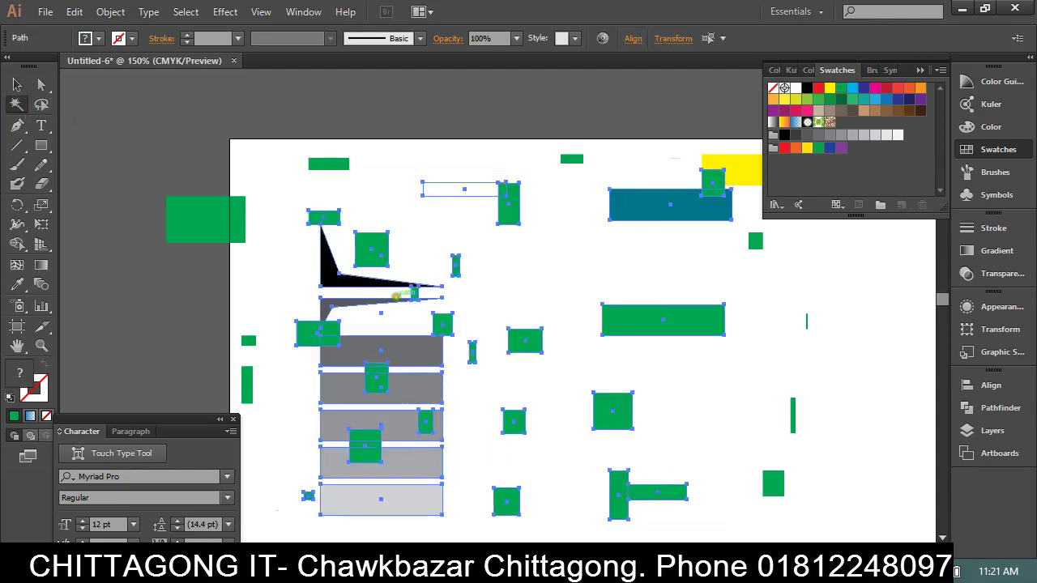
pyautogui.click(321, 333)
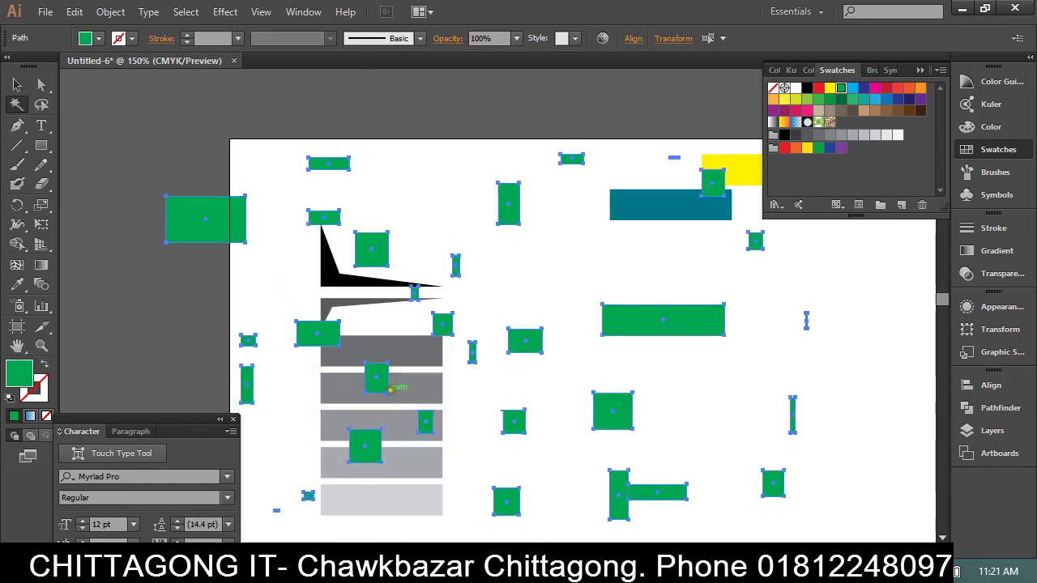
pyautogui.click(16, 84)
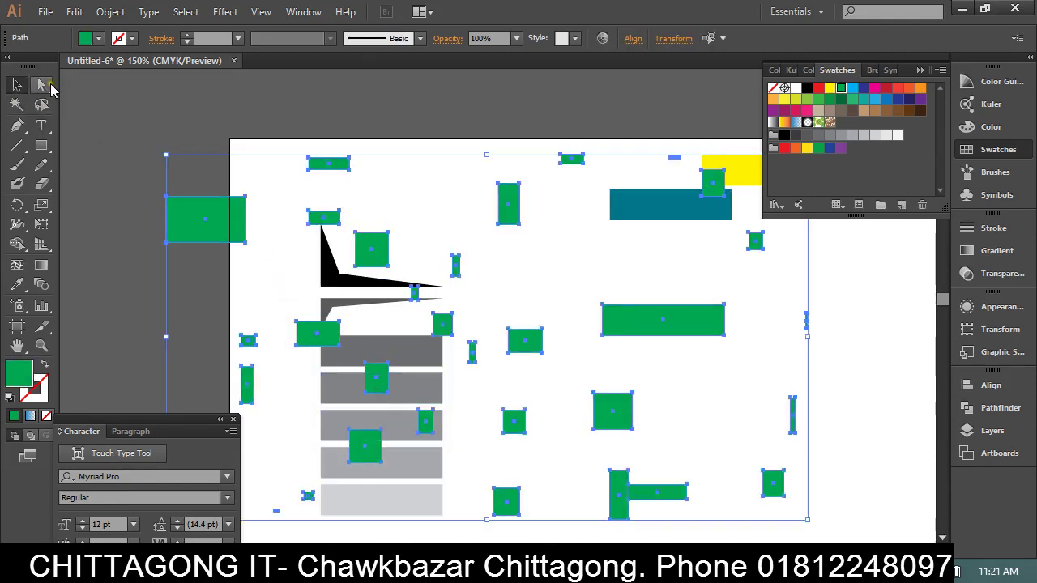
pyautogui.click(468, 295)
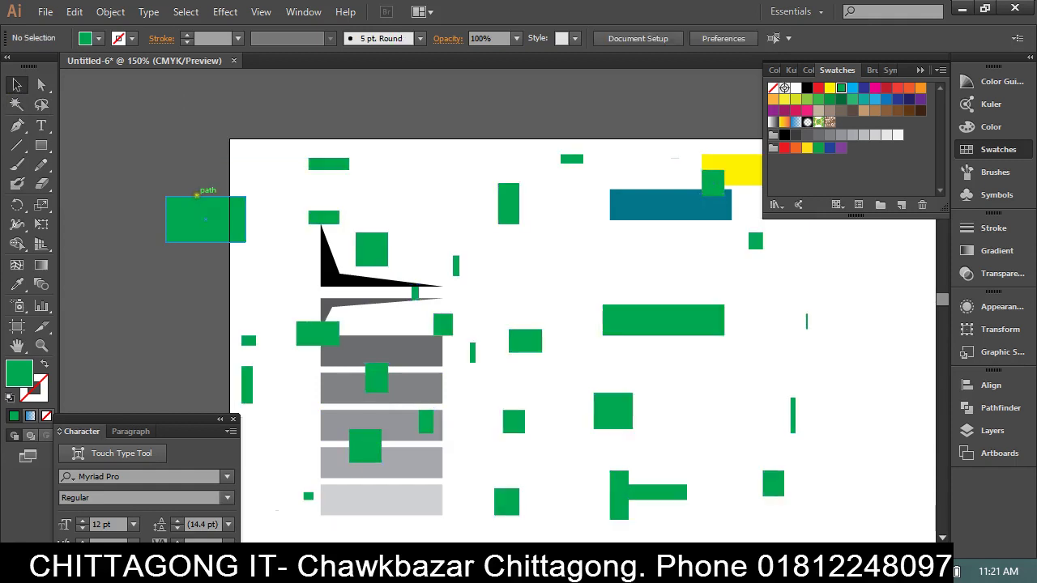
pyautogui.click(371, 249)
pyautogui.click(487, 308)
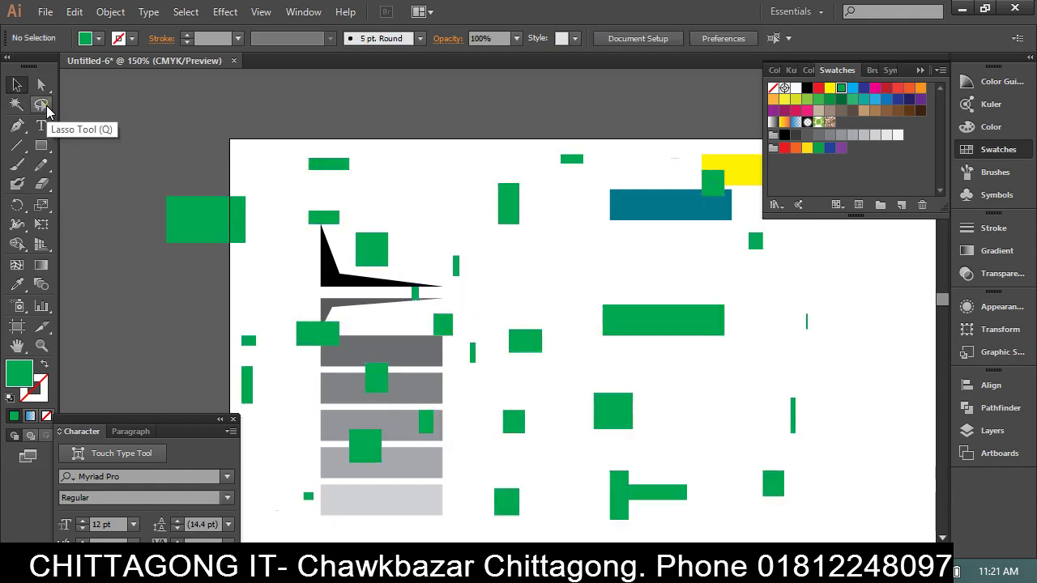
# Lasso the grey bars and nearby squares and colour them red.
pyautogui.click(46, 106)
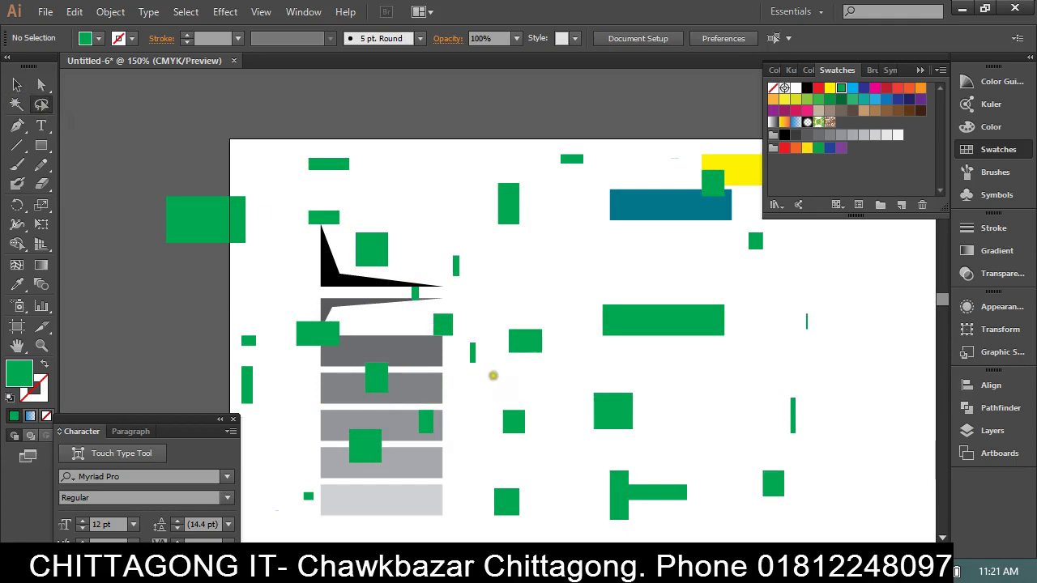
pyautogui.moveTo(411, 319)
pyautogui.mouseDown()
pyautogui.moveTo(485, 300)
pyautogui.moveTo(567, 324)
pyautogui.moveTo(537, 370)
pyautogui.moveTo(493, 381)
pyautogui.moveTo(479, 342)
pyautogui.moveTo(460, 331)
pyautogui.moveTo(452, 390)
pyautogui.moveTo(536, 402)
pyautogui.moveTo(551, 465)
pyautogui.moveTo(477, 475)
pyautogui.moveTo(454, 537)
pyautogui.moveTo(314, 518)
pyautogui.moveTo(294, 489)
pyautogui.moveTo(461, 479)
pyautogui.moveTo(451, 446)
pyautogui.moveTo(417, 438)
pyautogui.moveTo(394, 408)
pyautogui.moveTo(398, 366)
pyautogui.moveTo(299, 357)
pyautogui.moveTo(284, 295)
pyautogui.moveTo(393, 295)
pyautogui.moveTo(408, 329)
pyautogui.mouseUp()
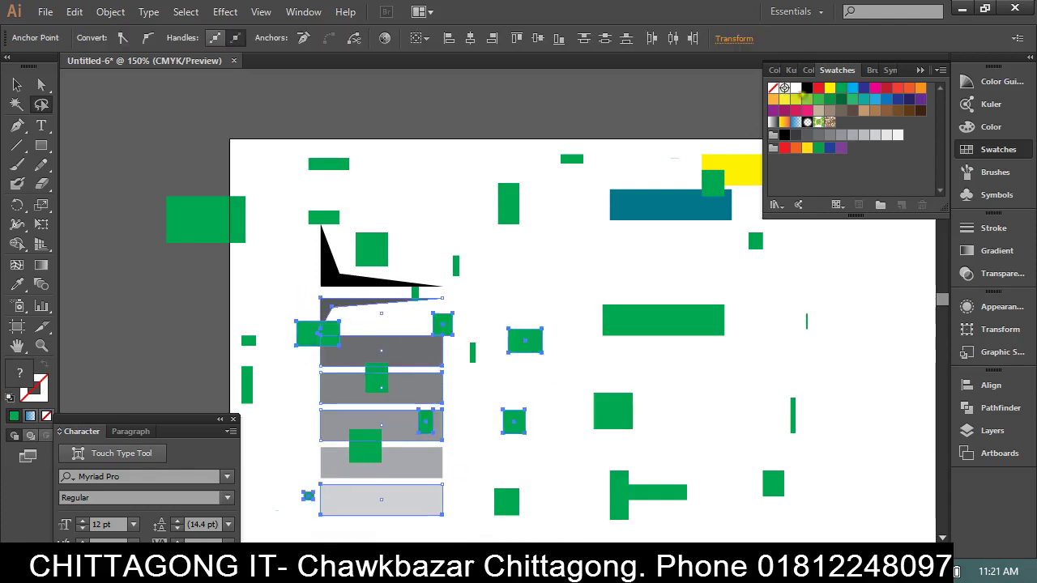
pyautogui.click(818, 87)
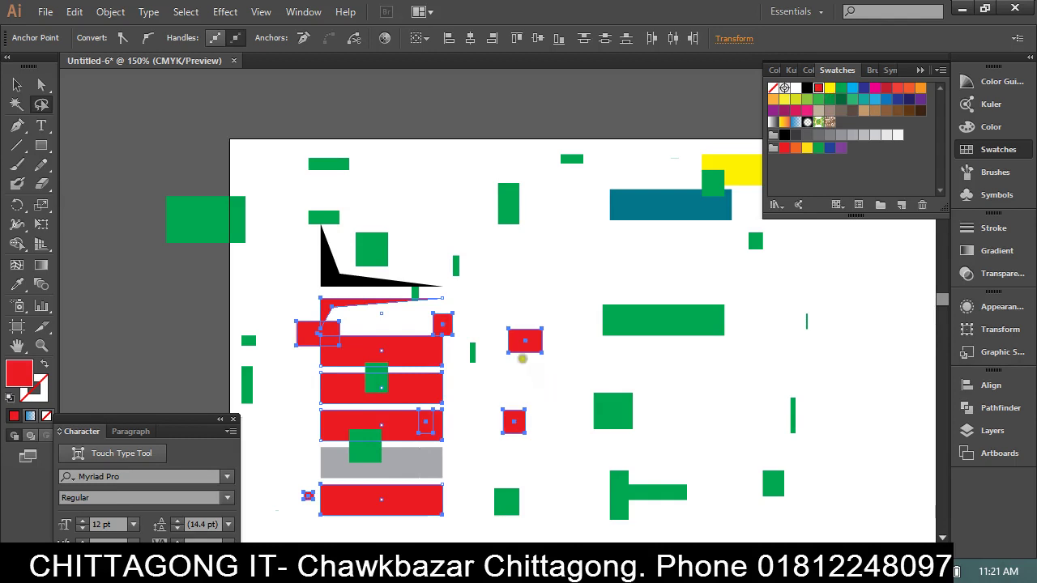
# Lasso the wide rectangle and a few squares and give them a lighter green.
pyautogui.moveTo(485, 308); pyautogui.dragTo(571, 236)
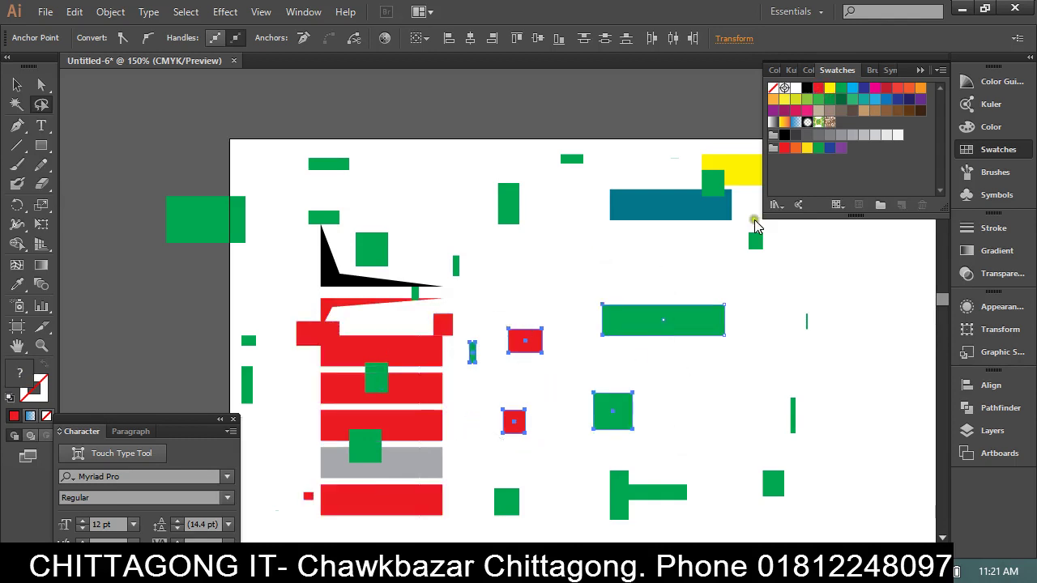
pyautogui.click(830, 110)
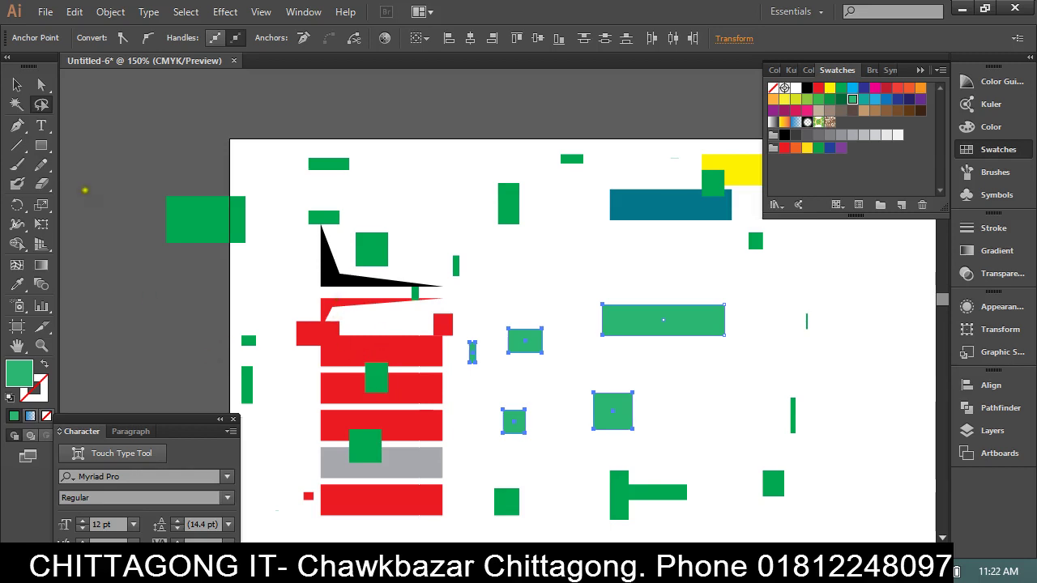
pyautogui.click(17, 84)
pyautogui.click(228, 112)
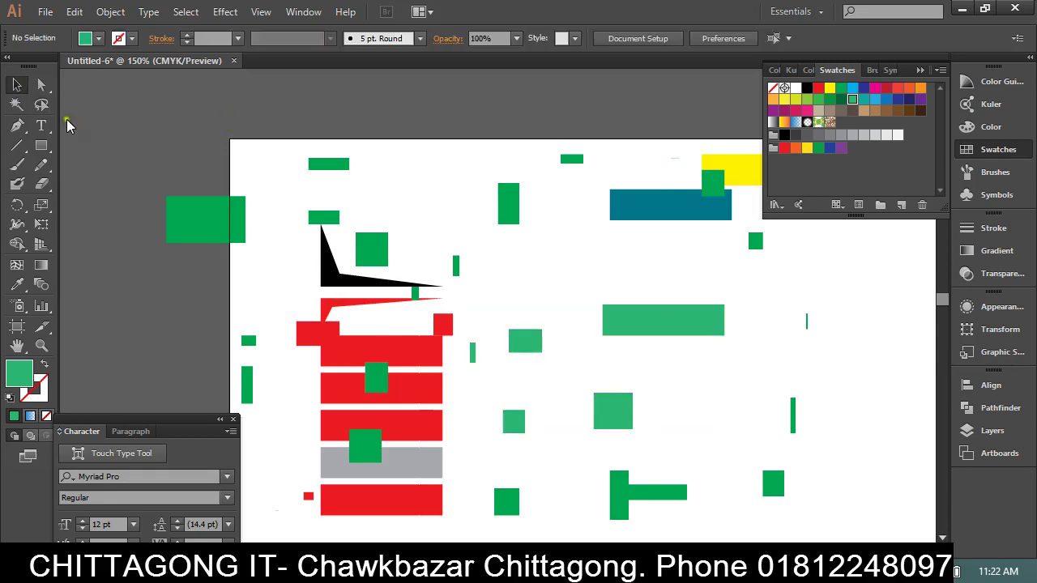
# Marquee-select all the rectangles, delete them, and zoom in on the empty artboard.
pyautogui.moveTo(152, 95); pyautogui.dragTo(813, 528)
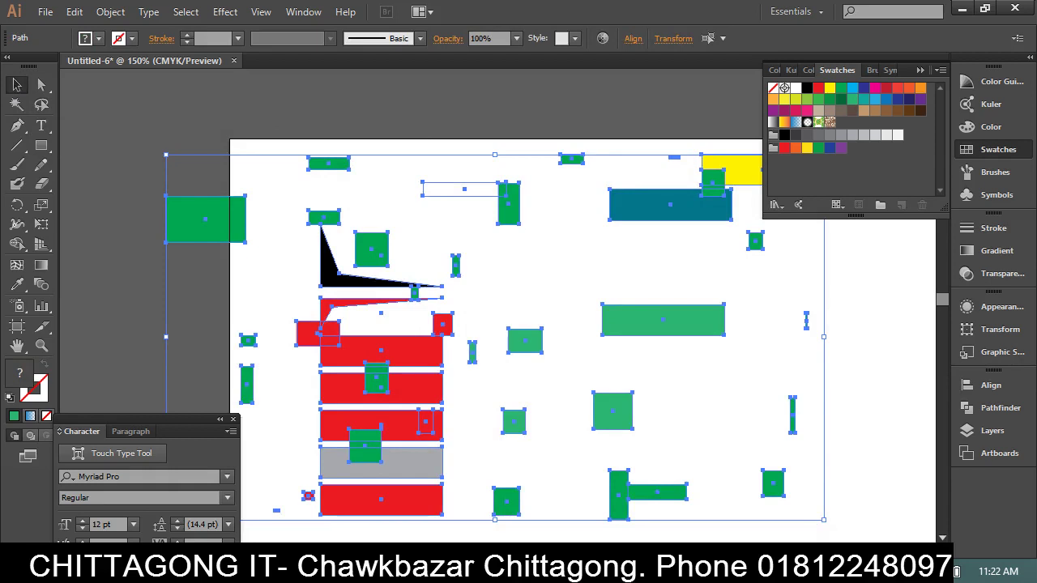
pyautogui.press('Delete')
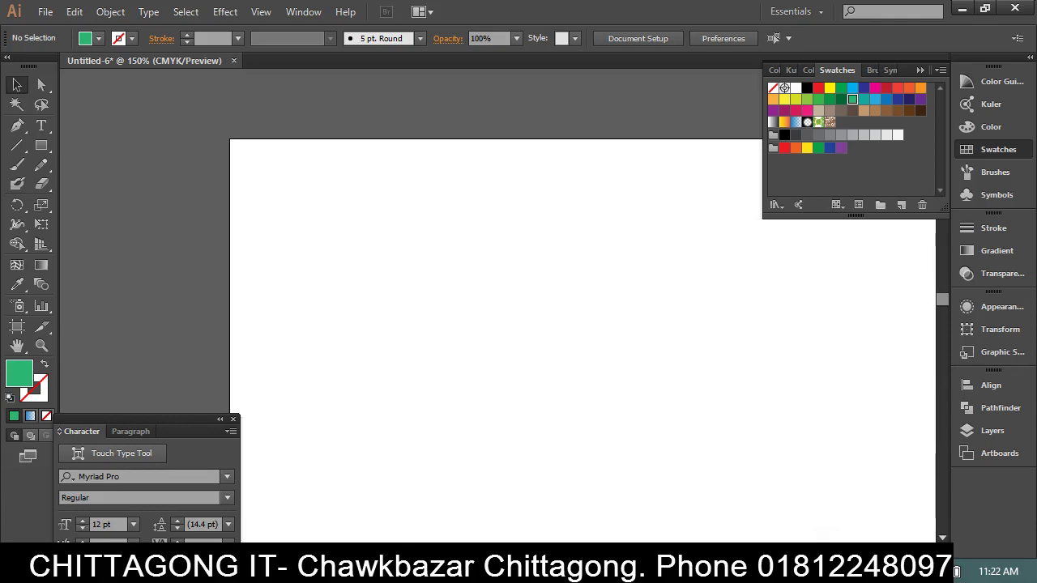
pyautogui.hotkey('ctrl', '+')
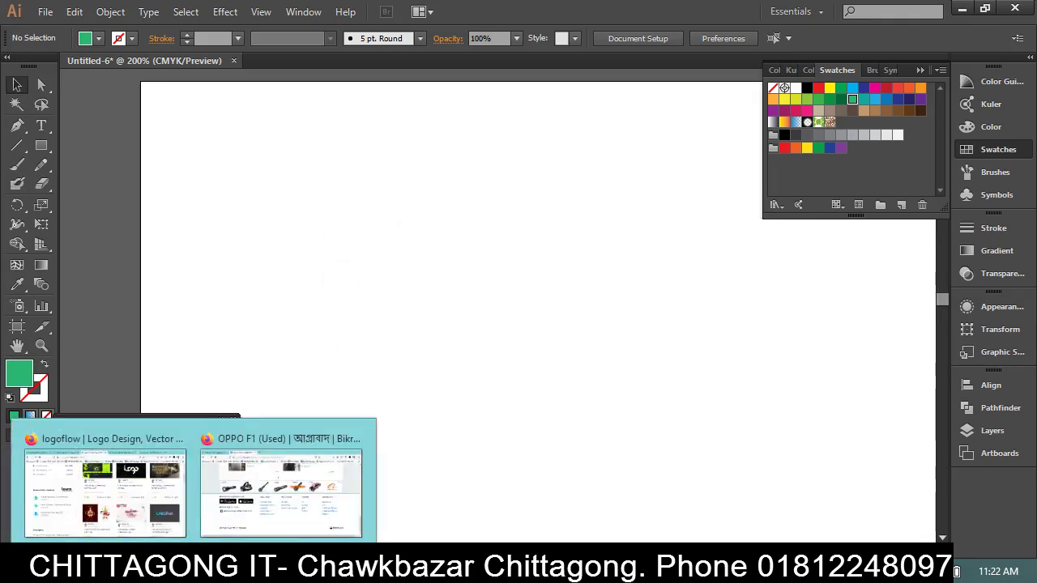
# Switch to Firefox and open the YouTube channel from the Account bookmarks folder in a new tab.
pyautogui.click(277, 516)
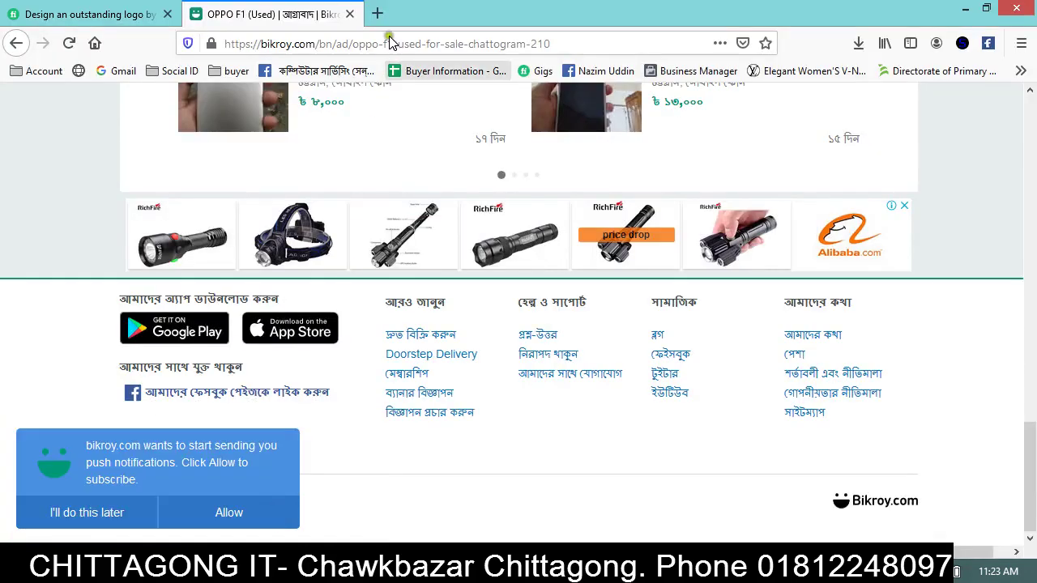
pyautogui.click(377, 14)
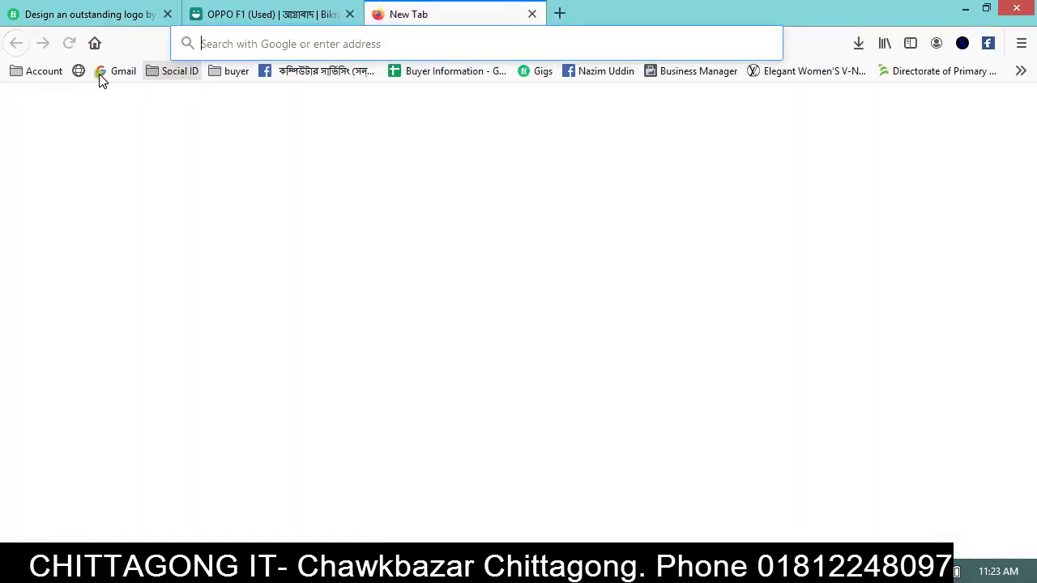
pyautogui.click(27, 75)
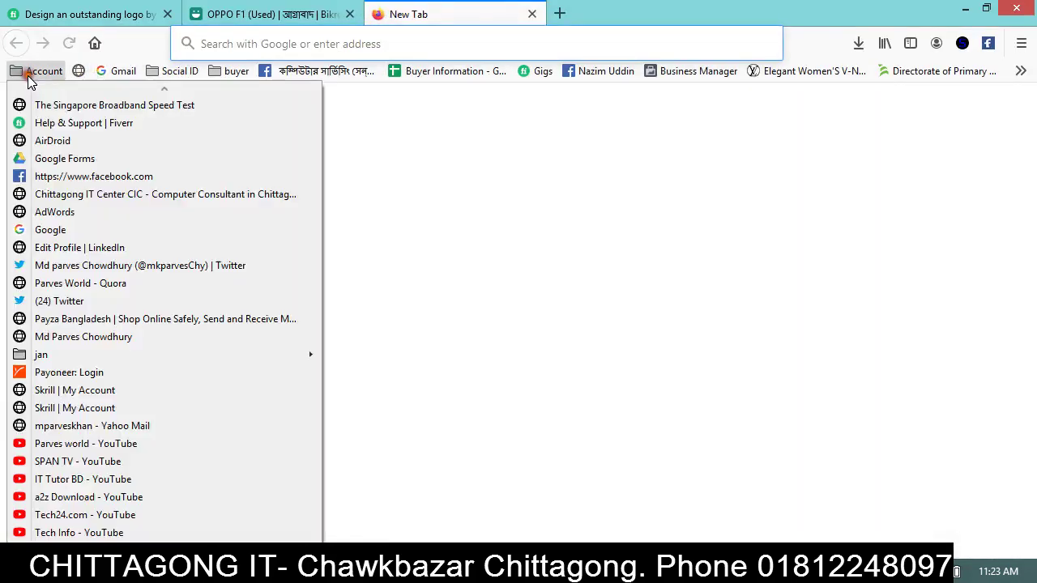
pyautogui.click(83, 446)
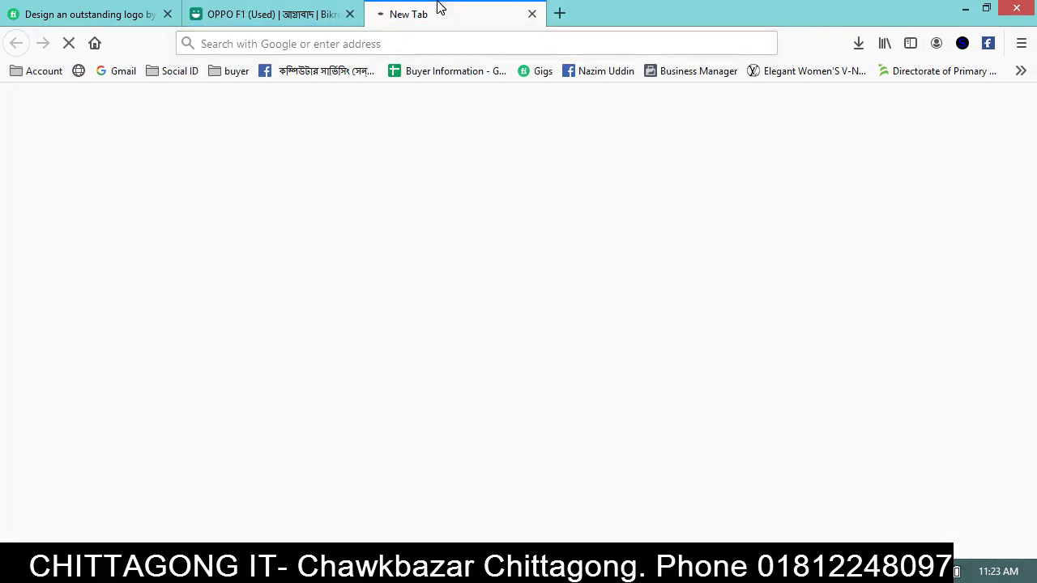
pyautogui.click(514, 475)
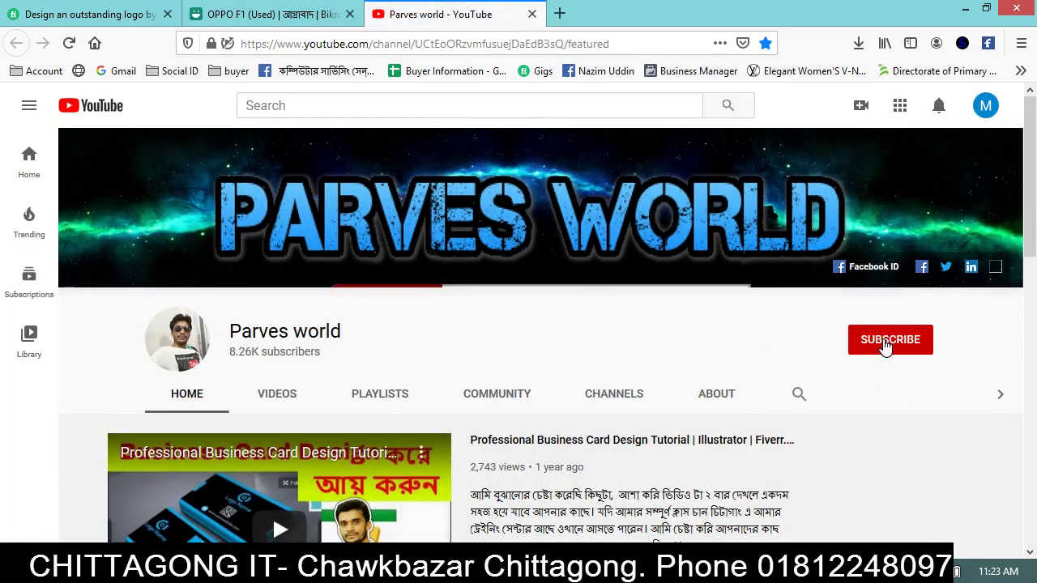
# Subscribe to the channel with notifications set to All.
pyautogui.click(887, 342)
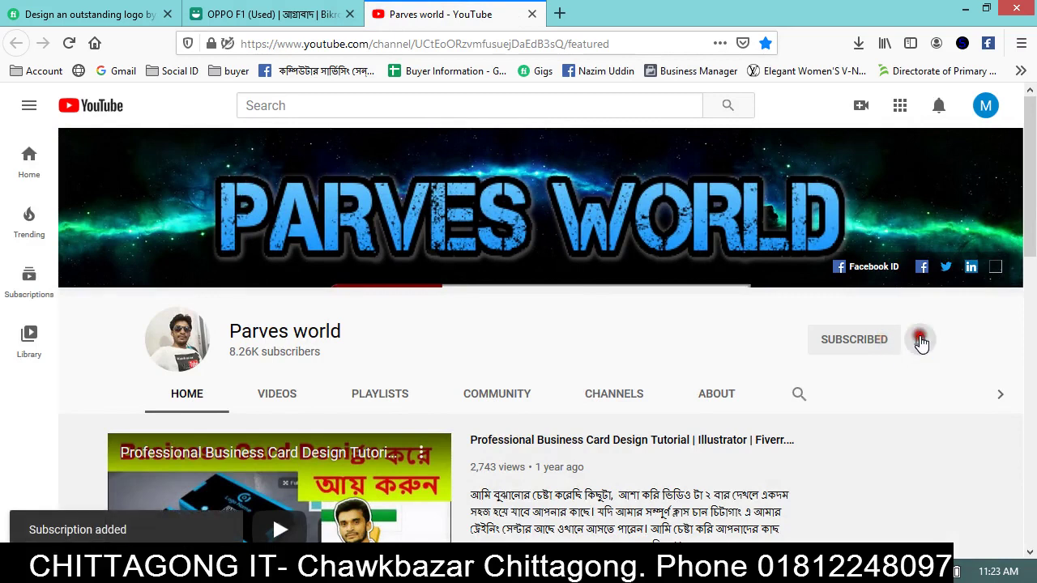
pyautogui.click(920, 339)
pyautogui.click(846, 379)
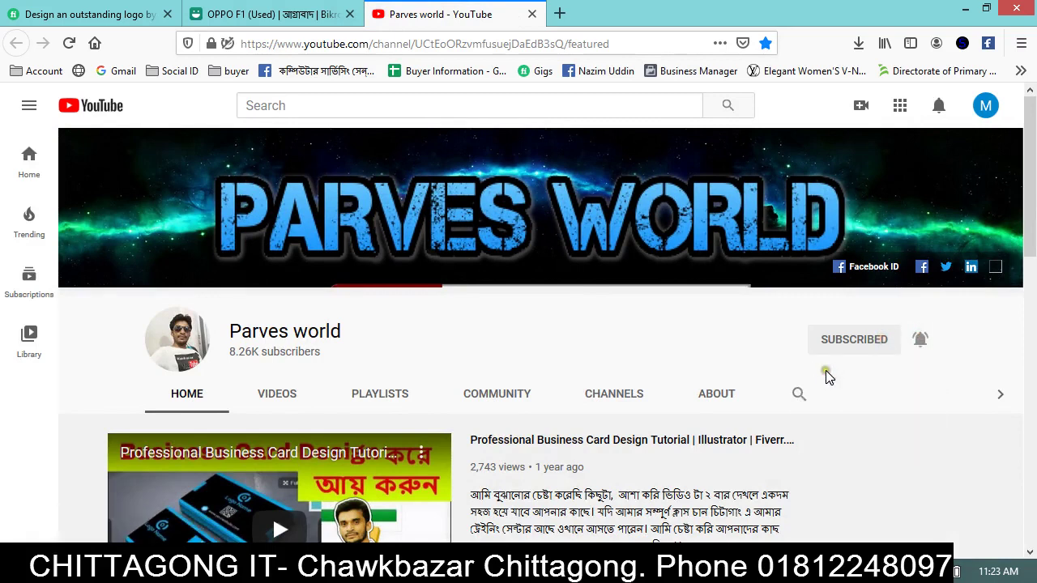